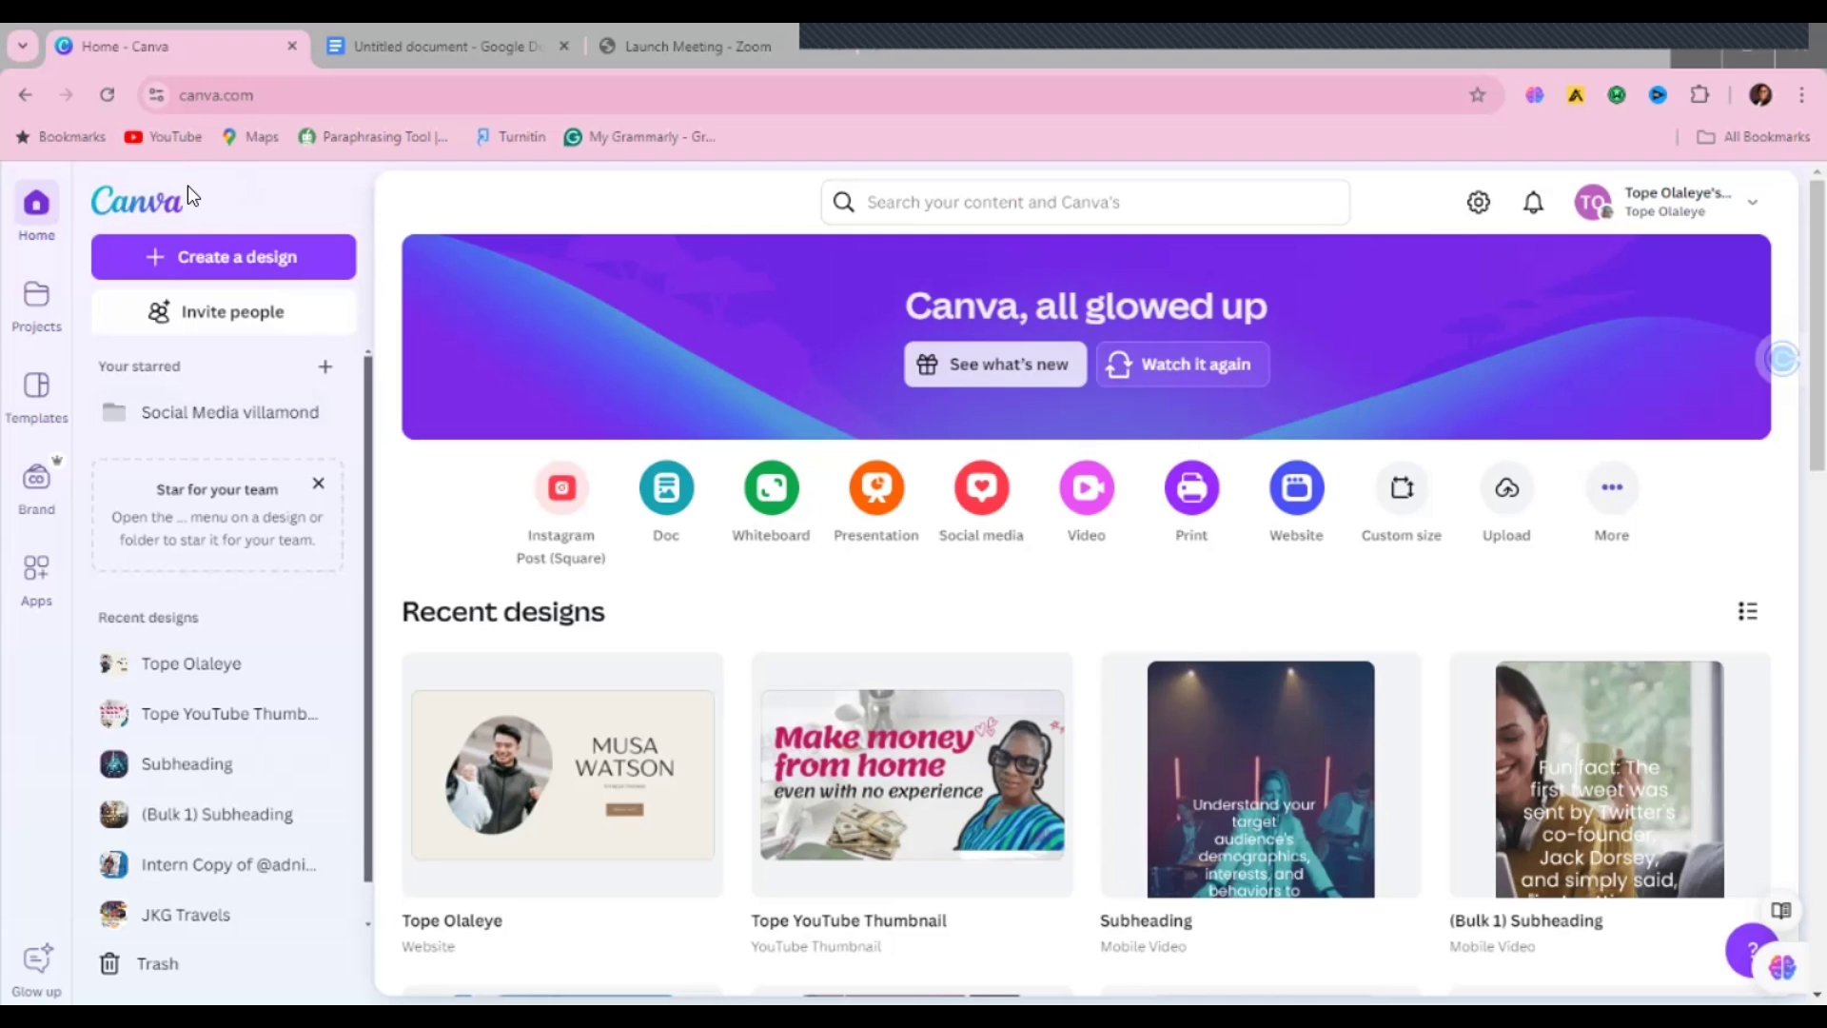
# Step: Start a new design and search the design formats for 'Website'
pyautogui.click(253, 260)
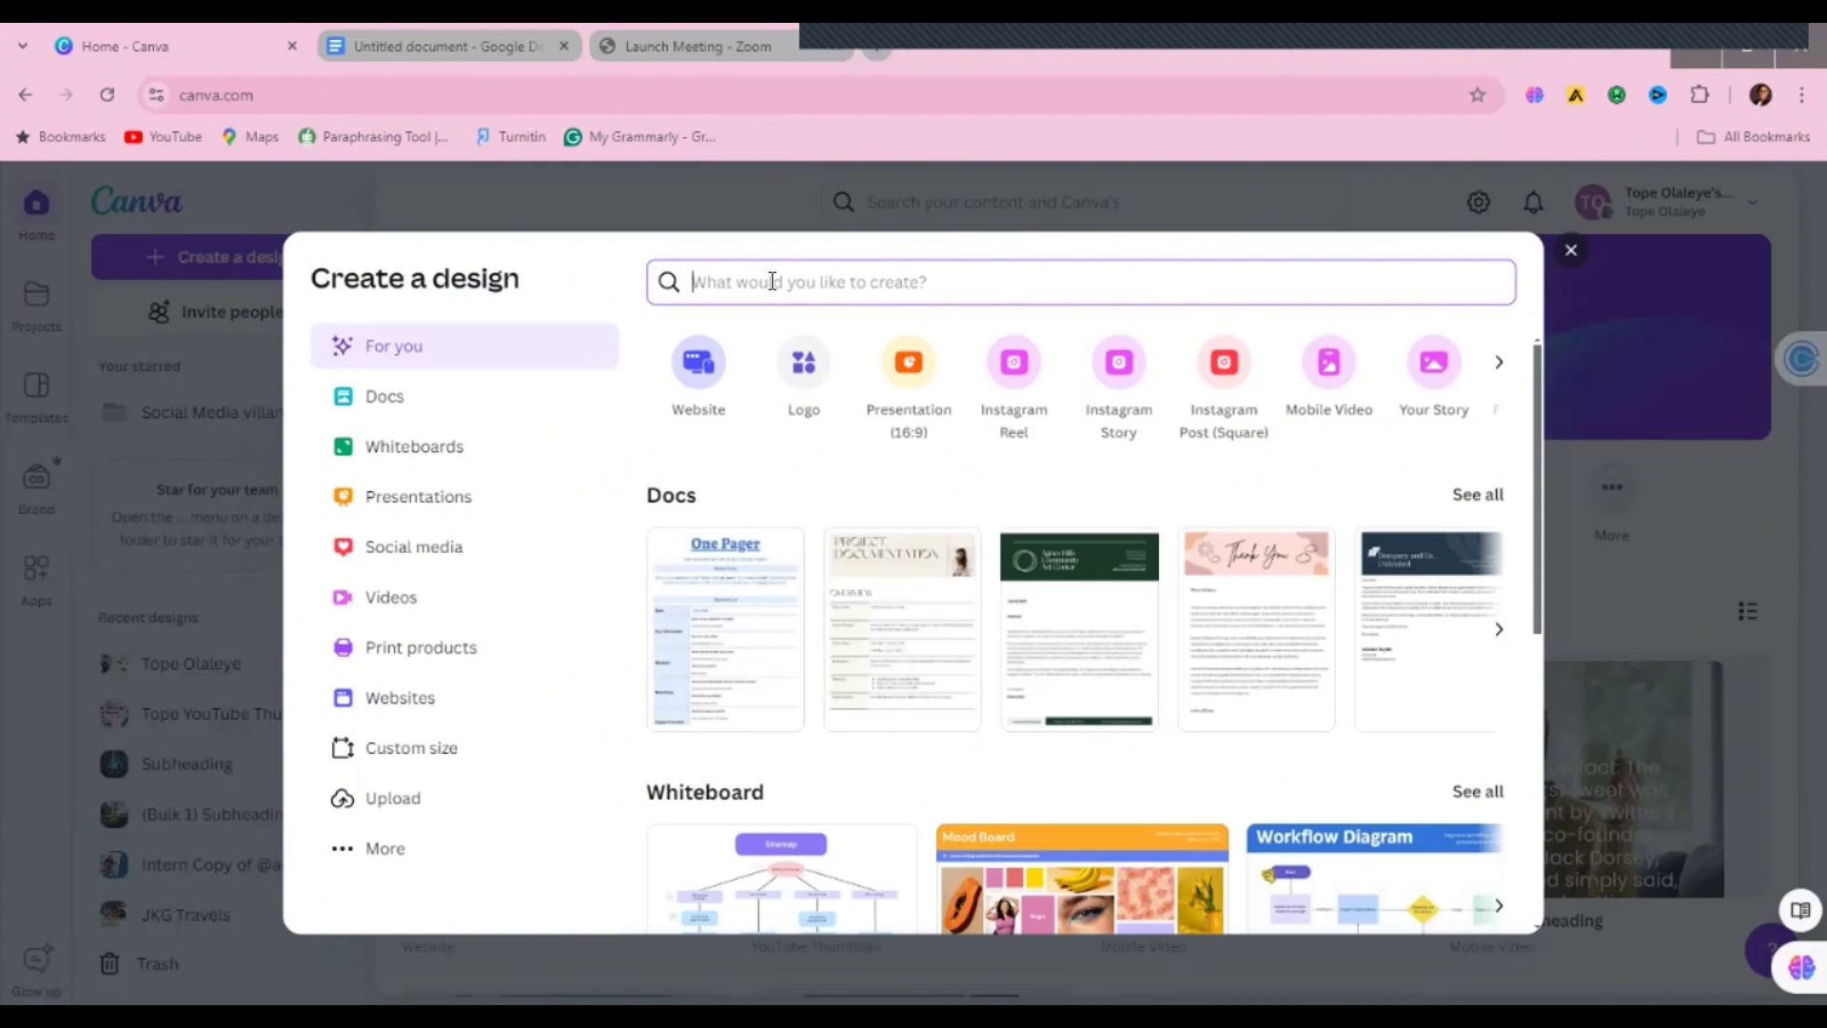
pyautogui.write('Web')
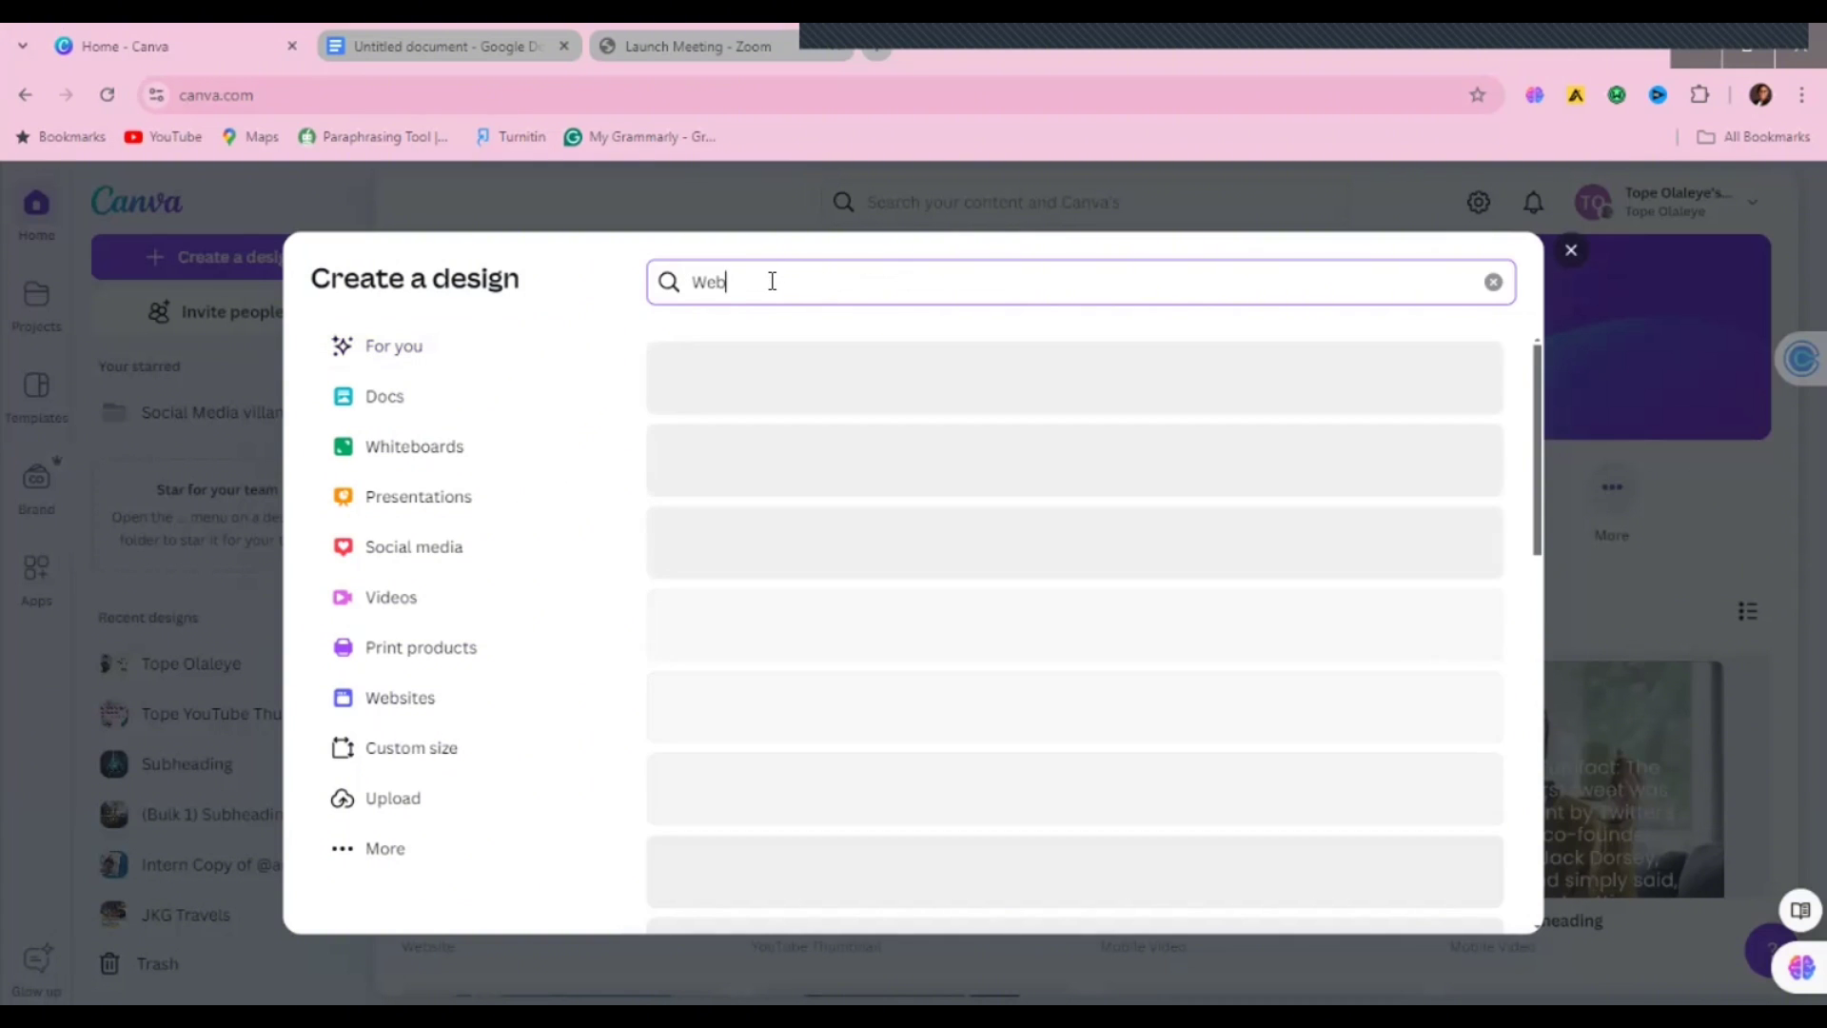
pyautogui.write('site')
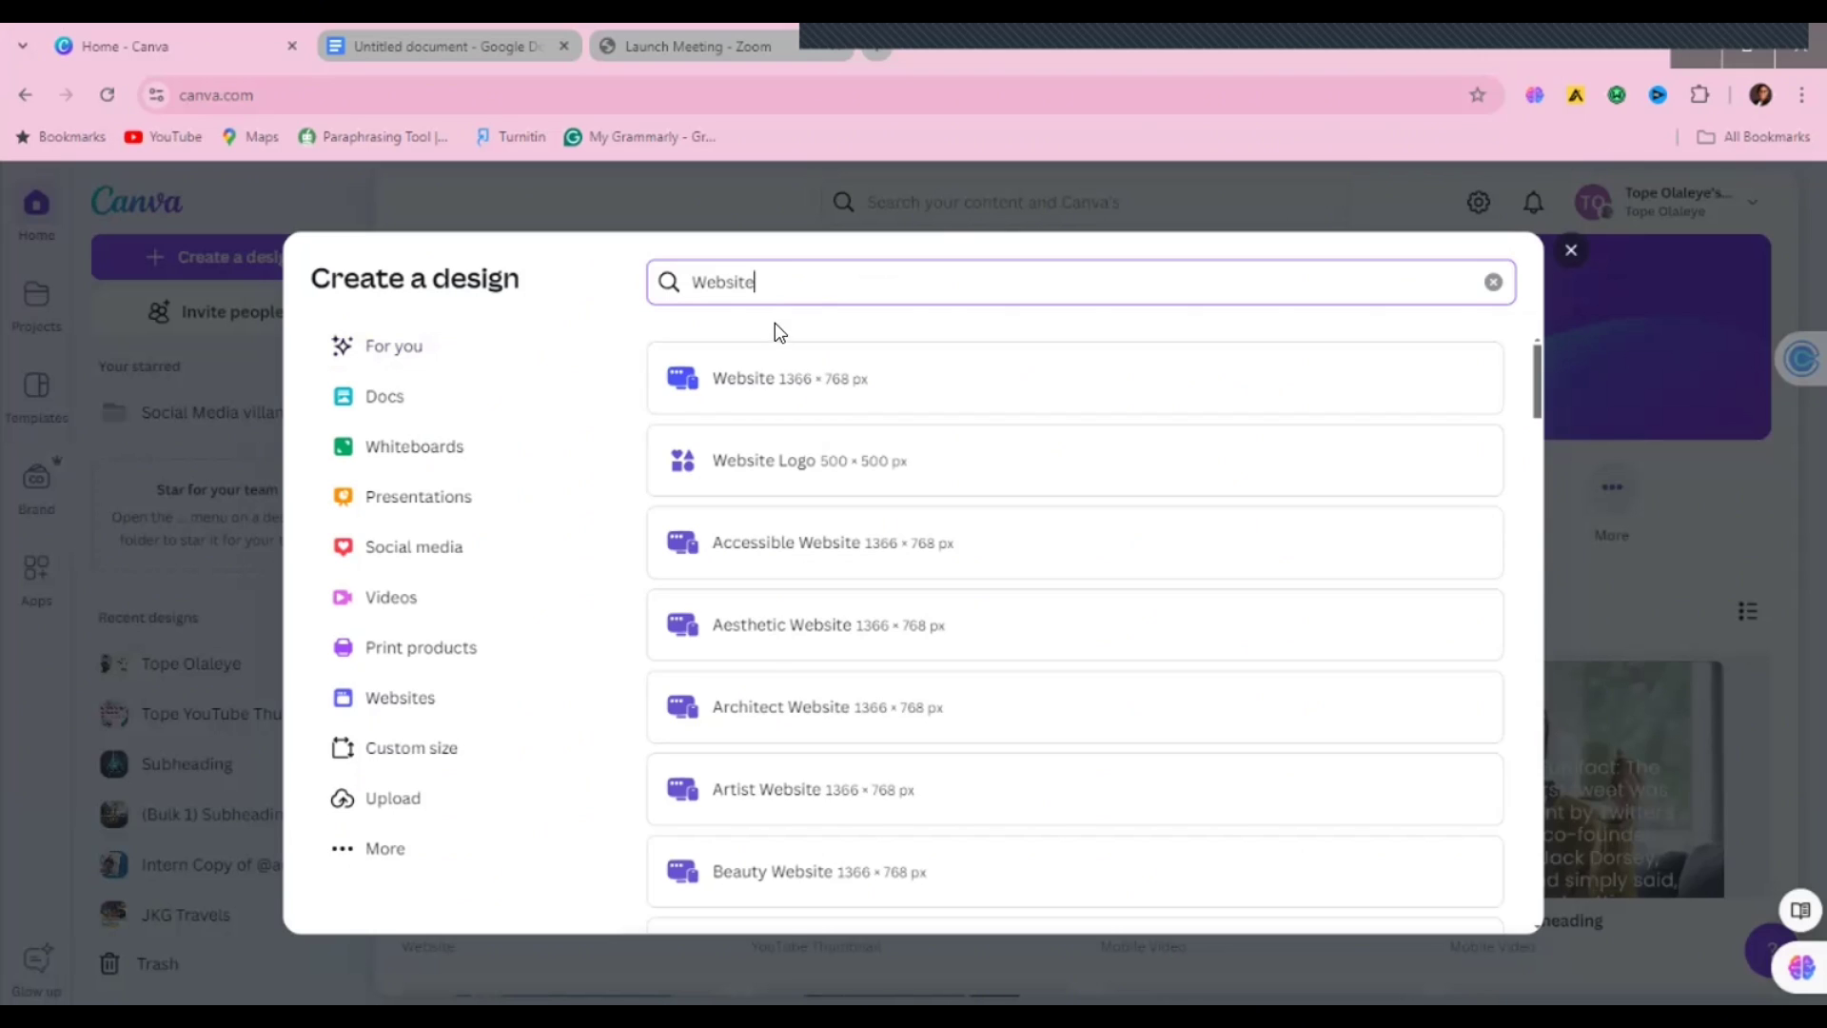
# Step: Create a blank 1366 × 768 website design and browse to the Portfolio templates
pyautogui.click(776, 384)
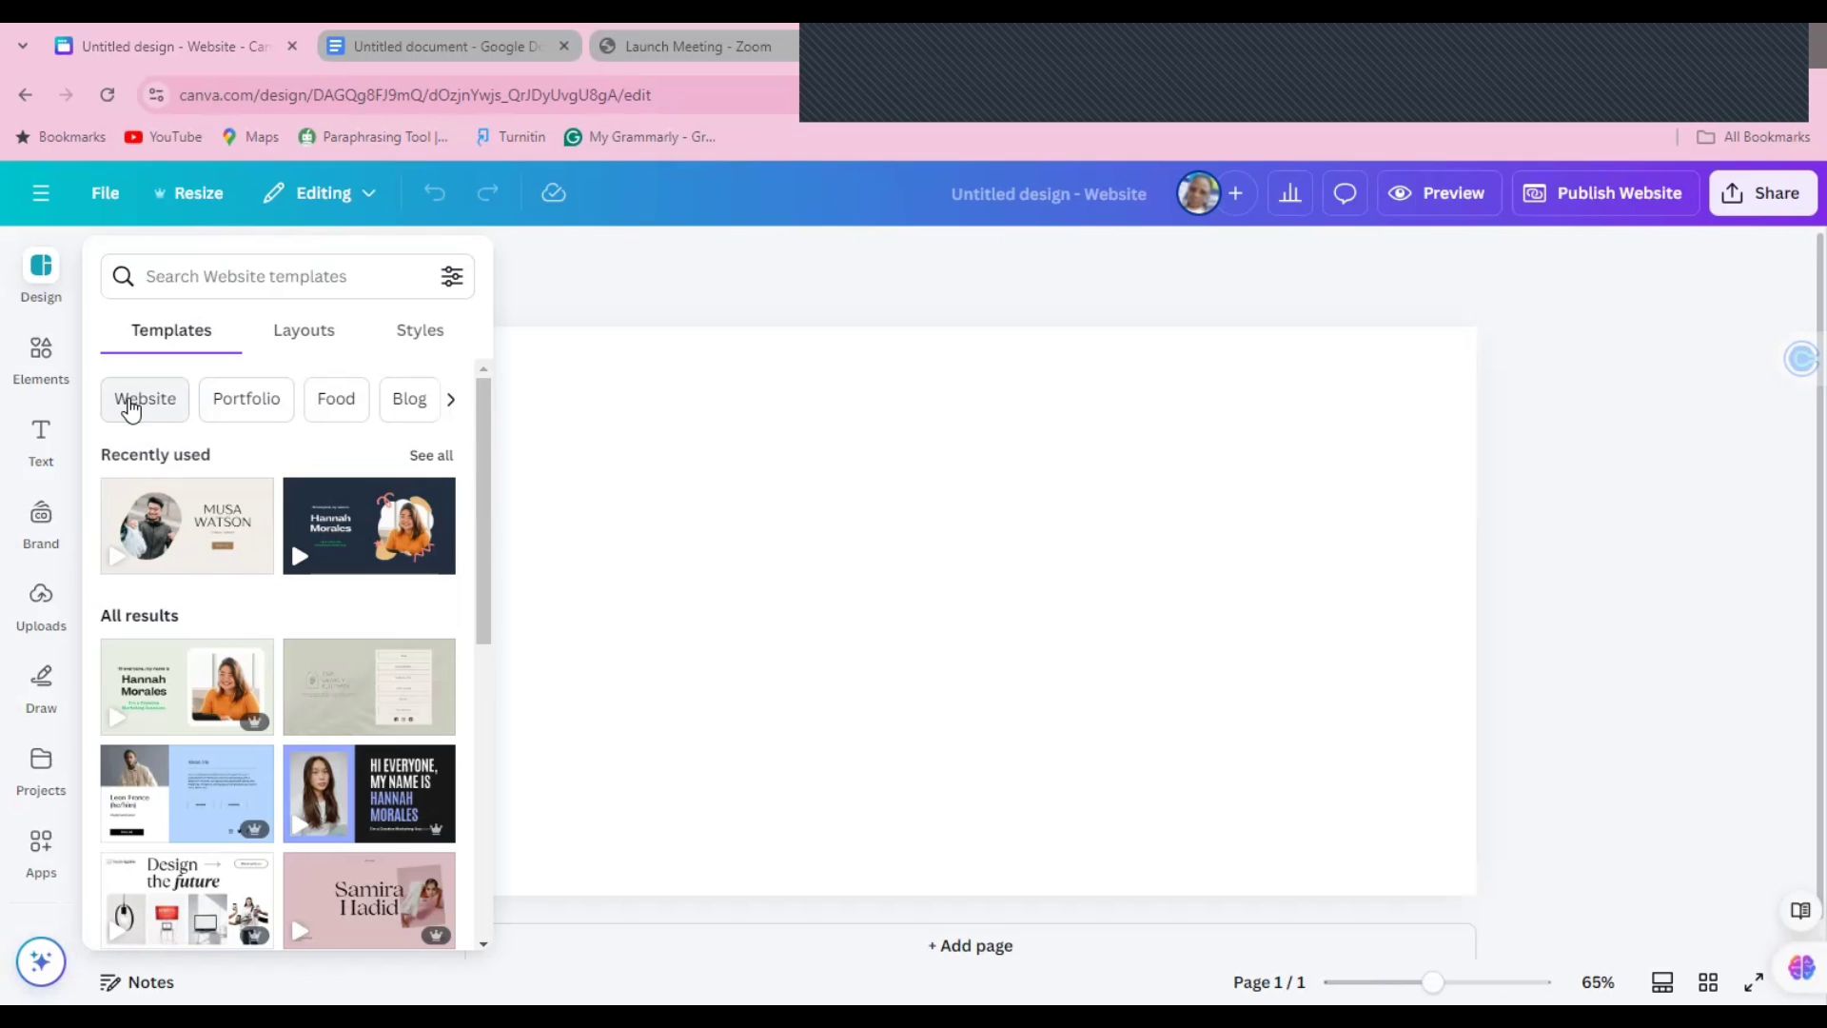
pyautogui.click(452, 400)
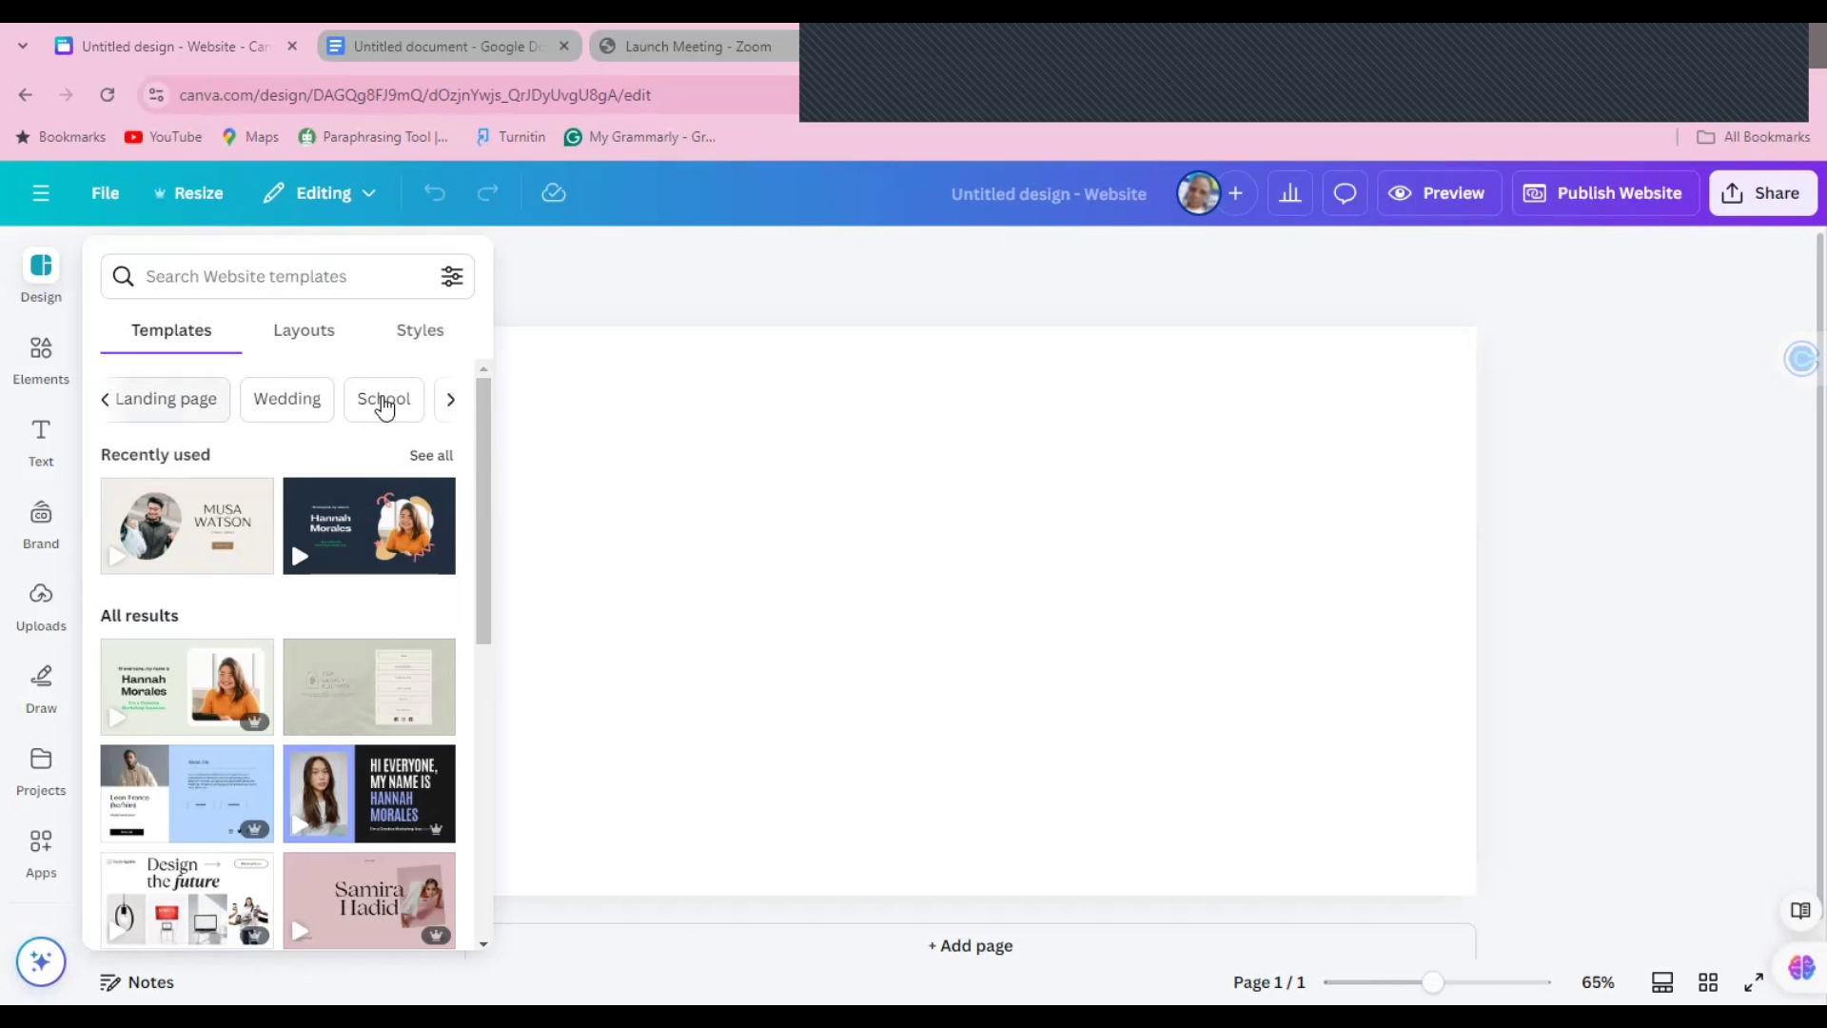
pyautogui.click(106, 402)
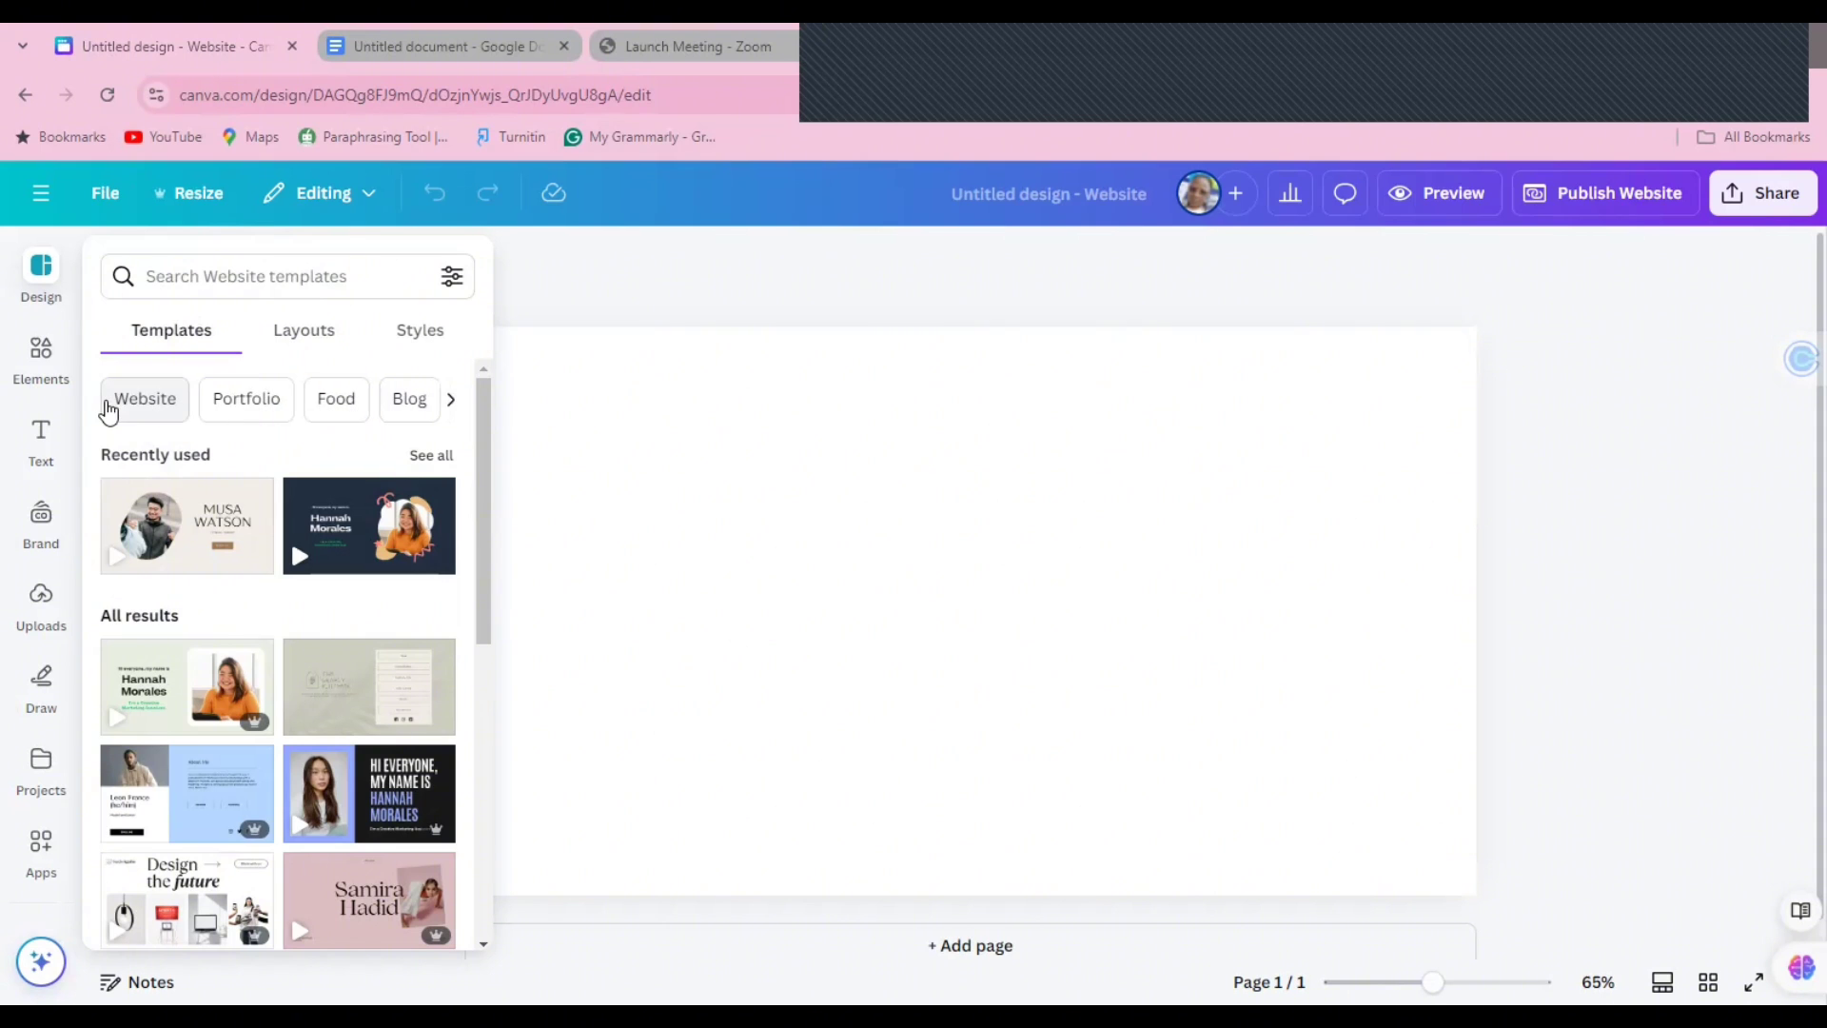
pyautogui.click(230, 415)
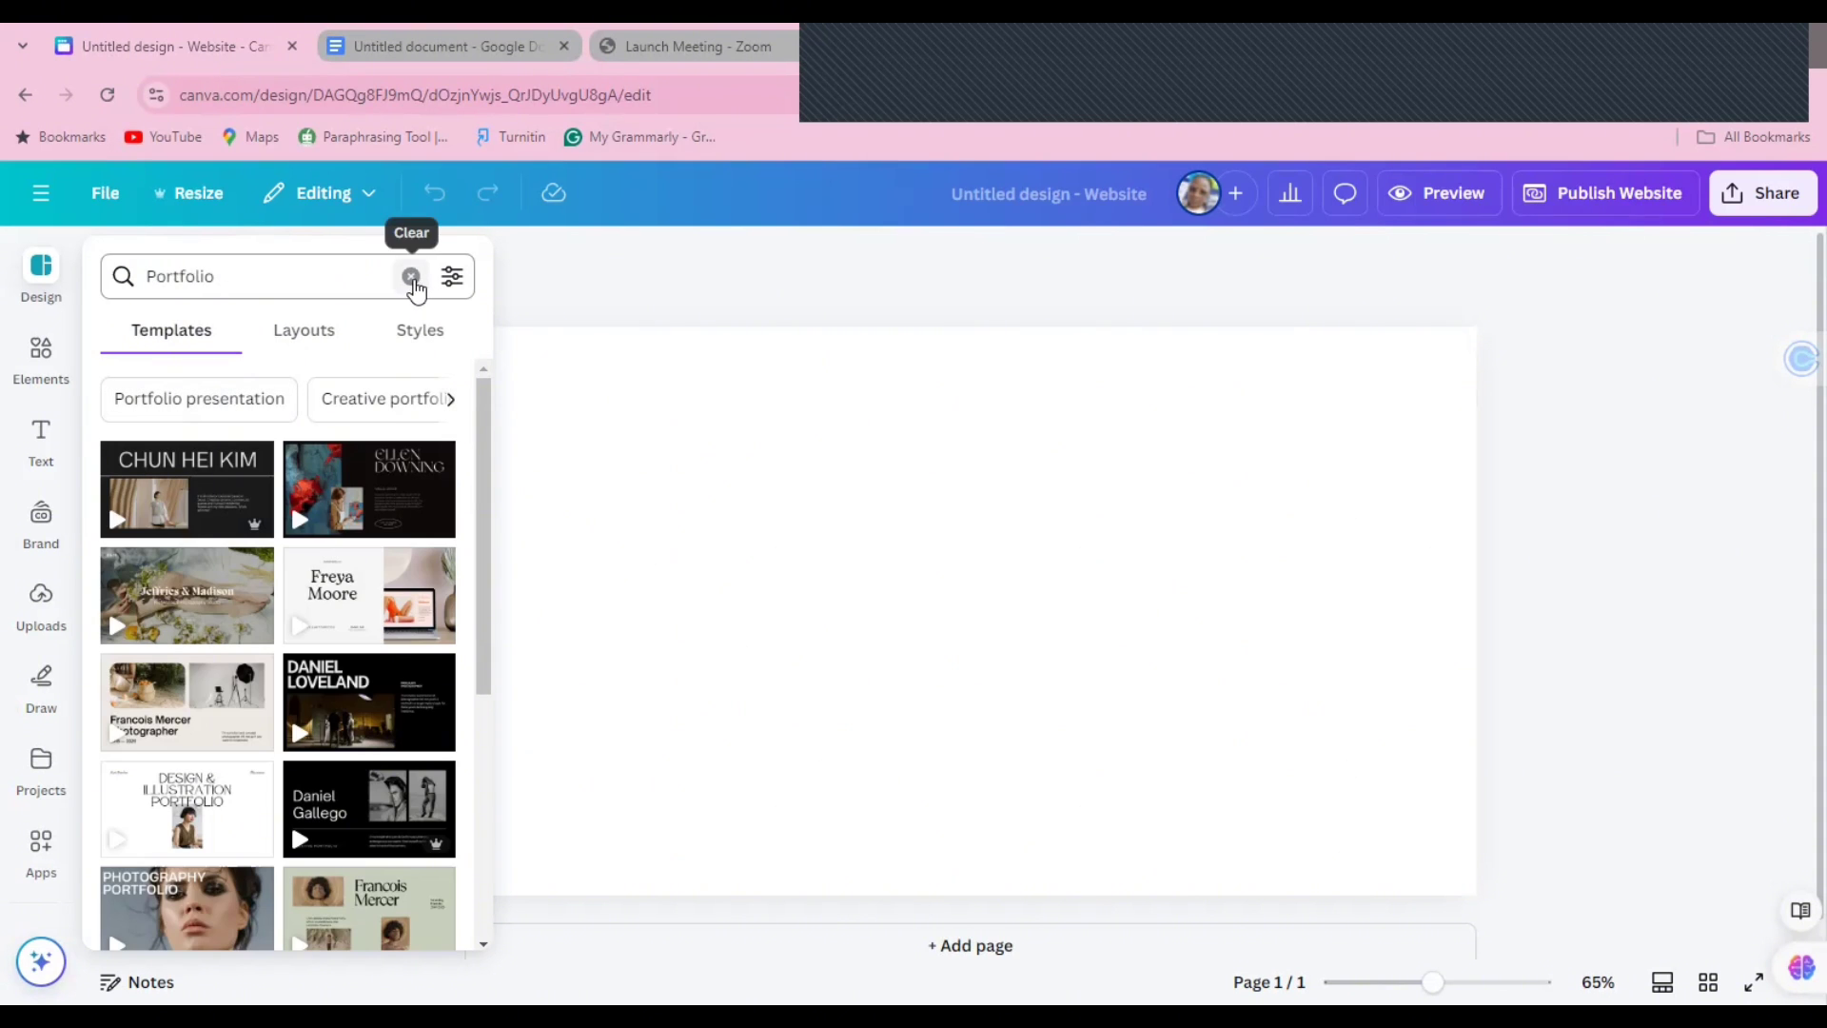
# Step: Search the templates for 'virtual assistant portfolio'
pyautogui.click(411, 278)
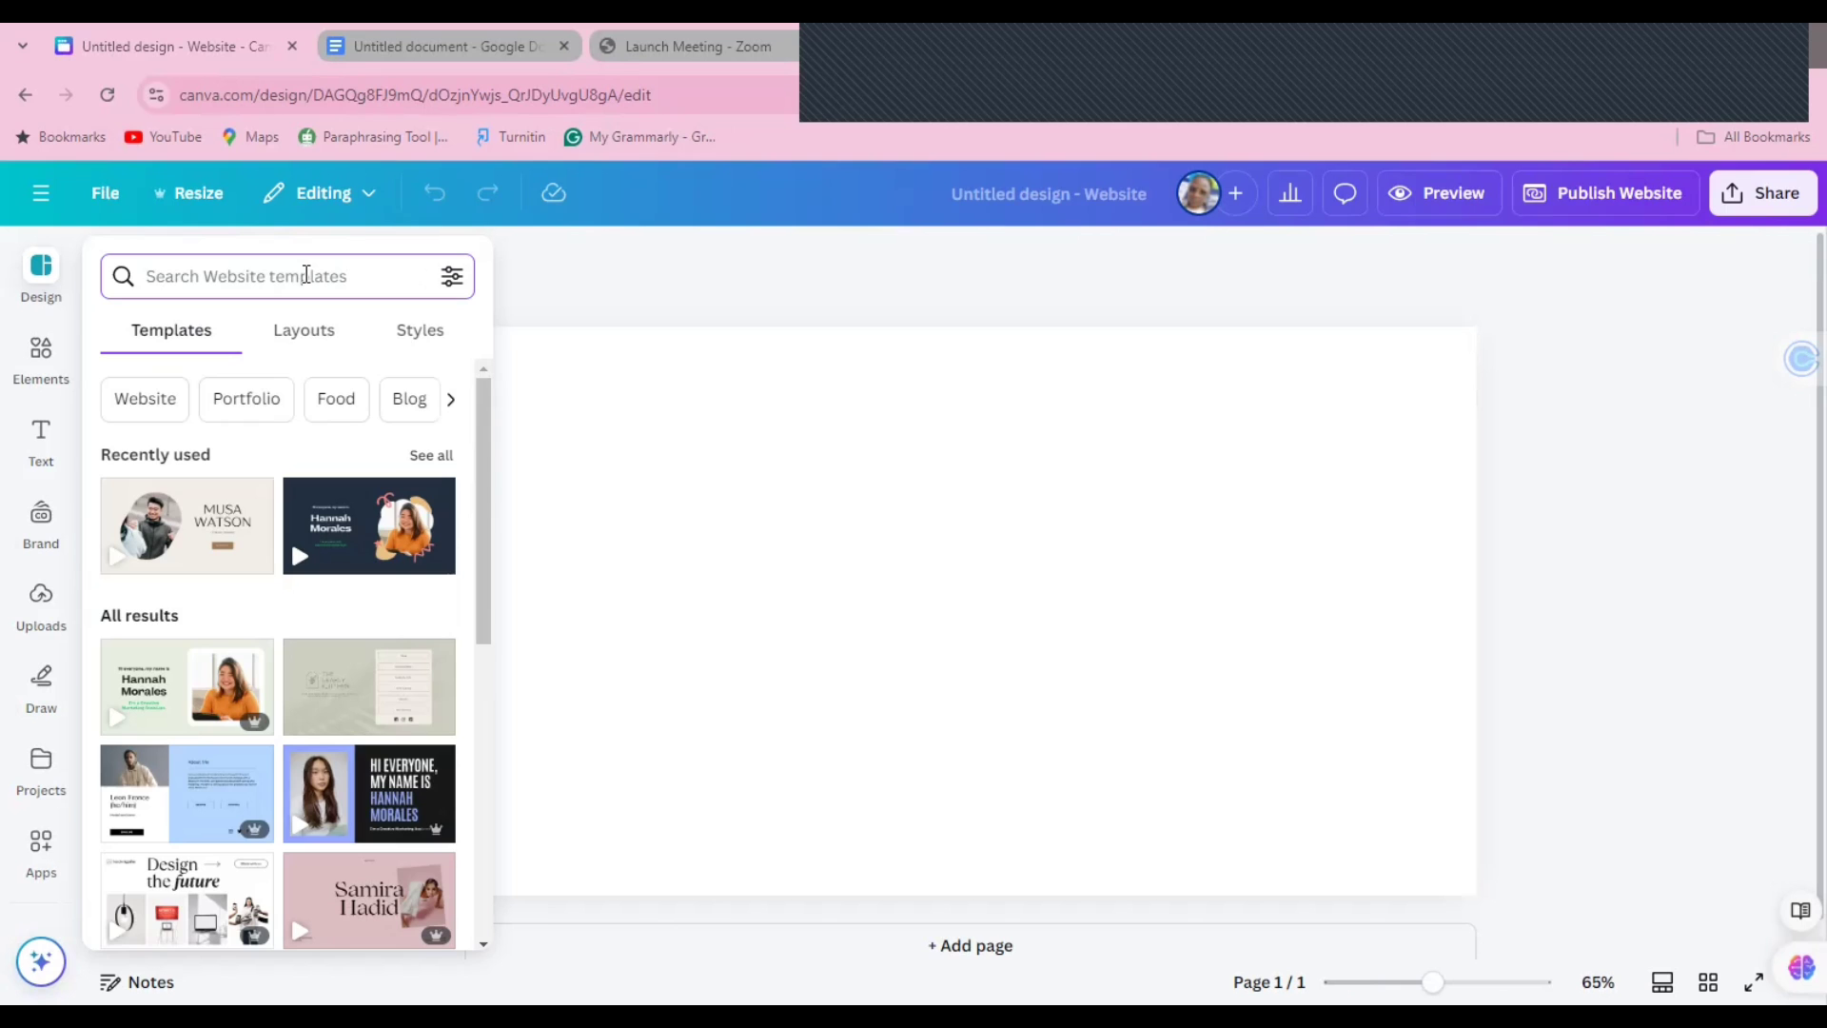
pyautogui.write('Virt')
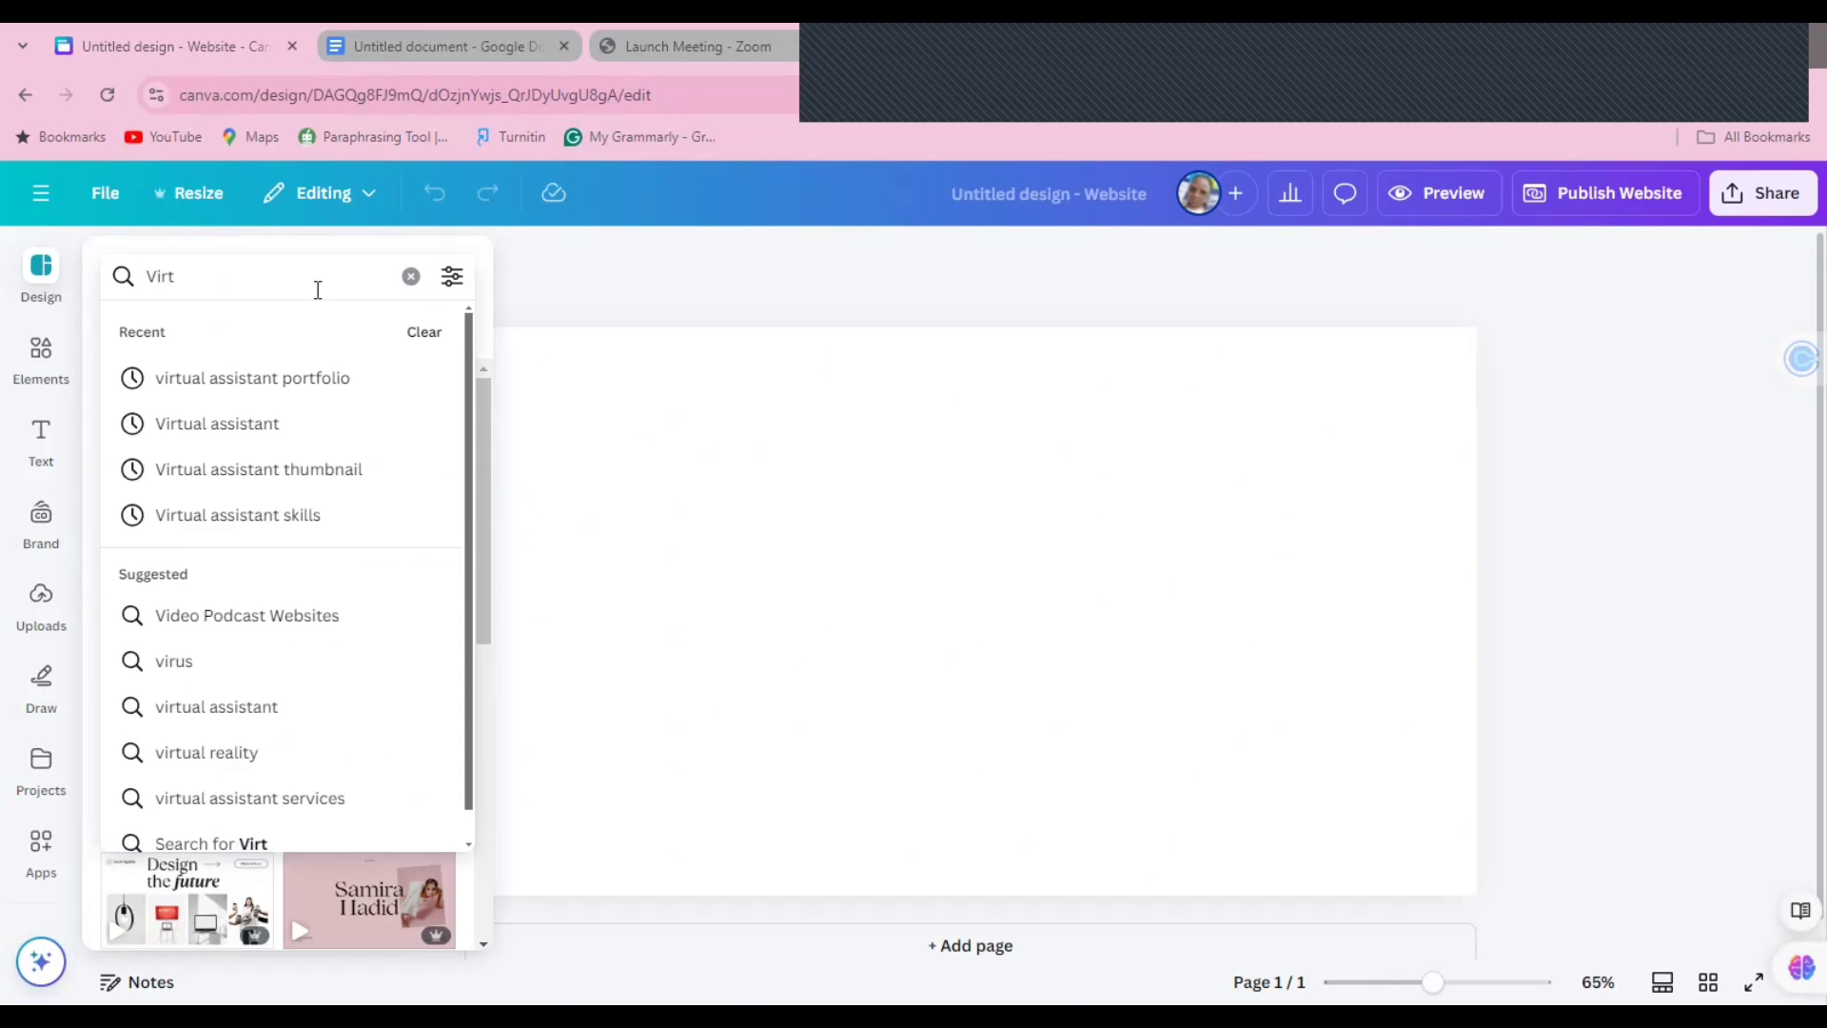
pyautogui.click(262, 385)
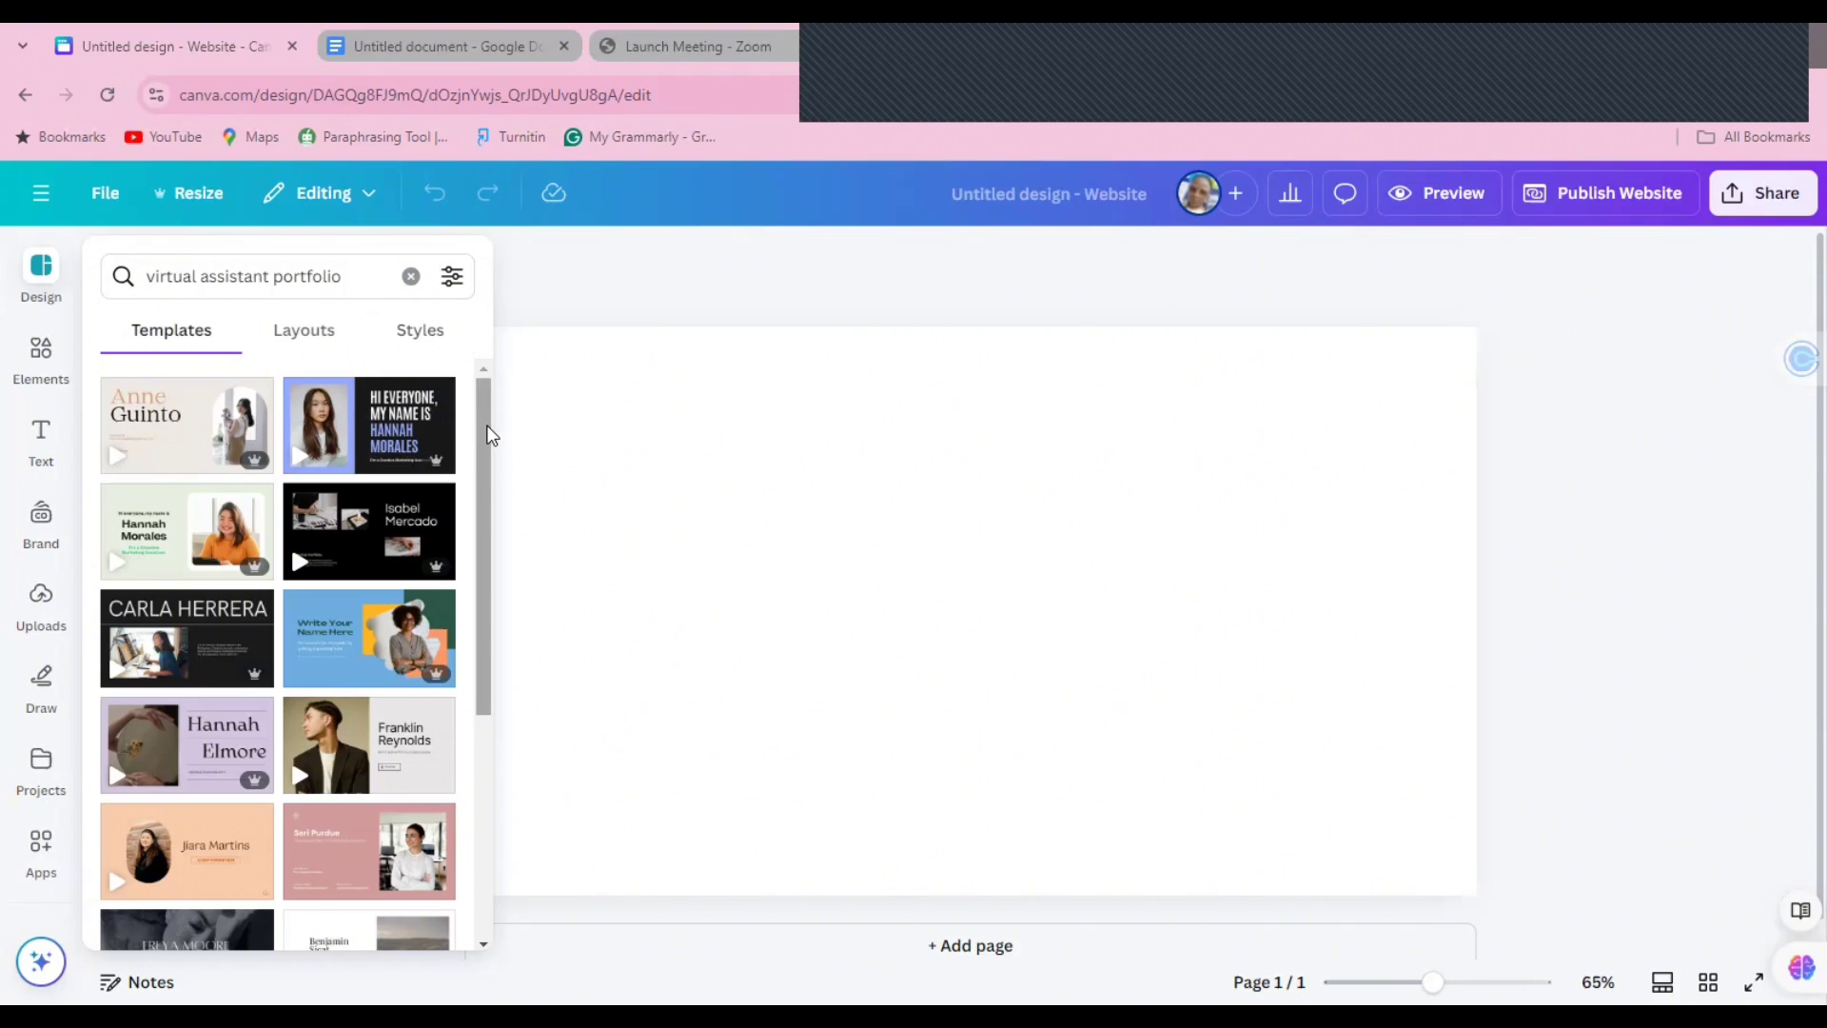
# Step: Apply the 7-page portfolio template and widen the GENERAL VIRTUAL ASSISTANT tagline box
pyautogui.moveTo(490, 435); pyautogui.dragTo(482, 823)
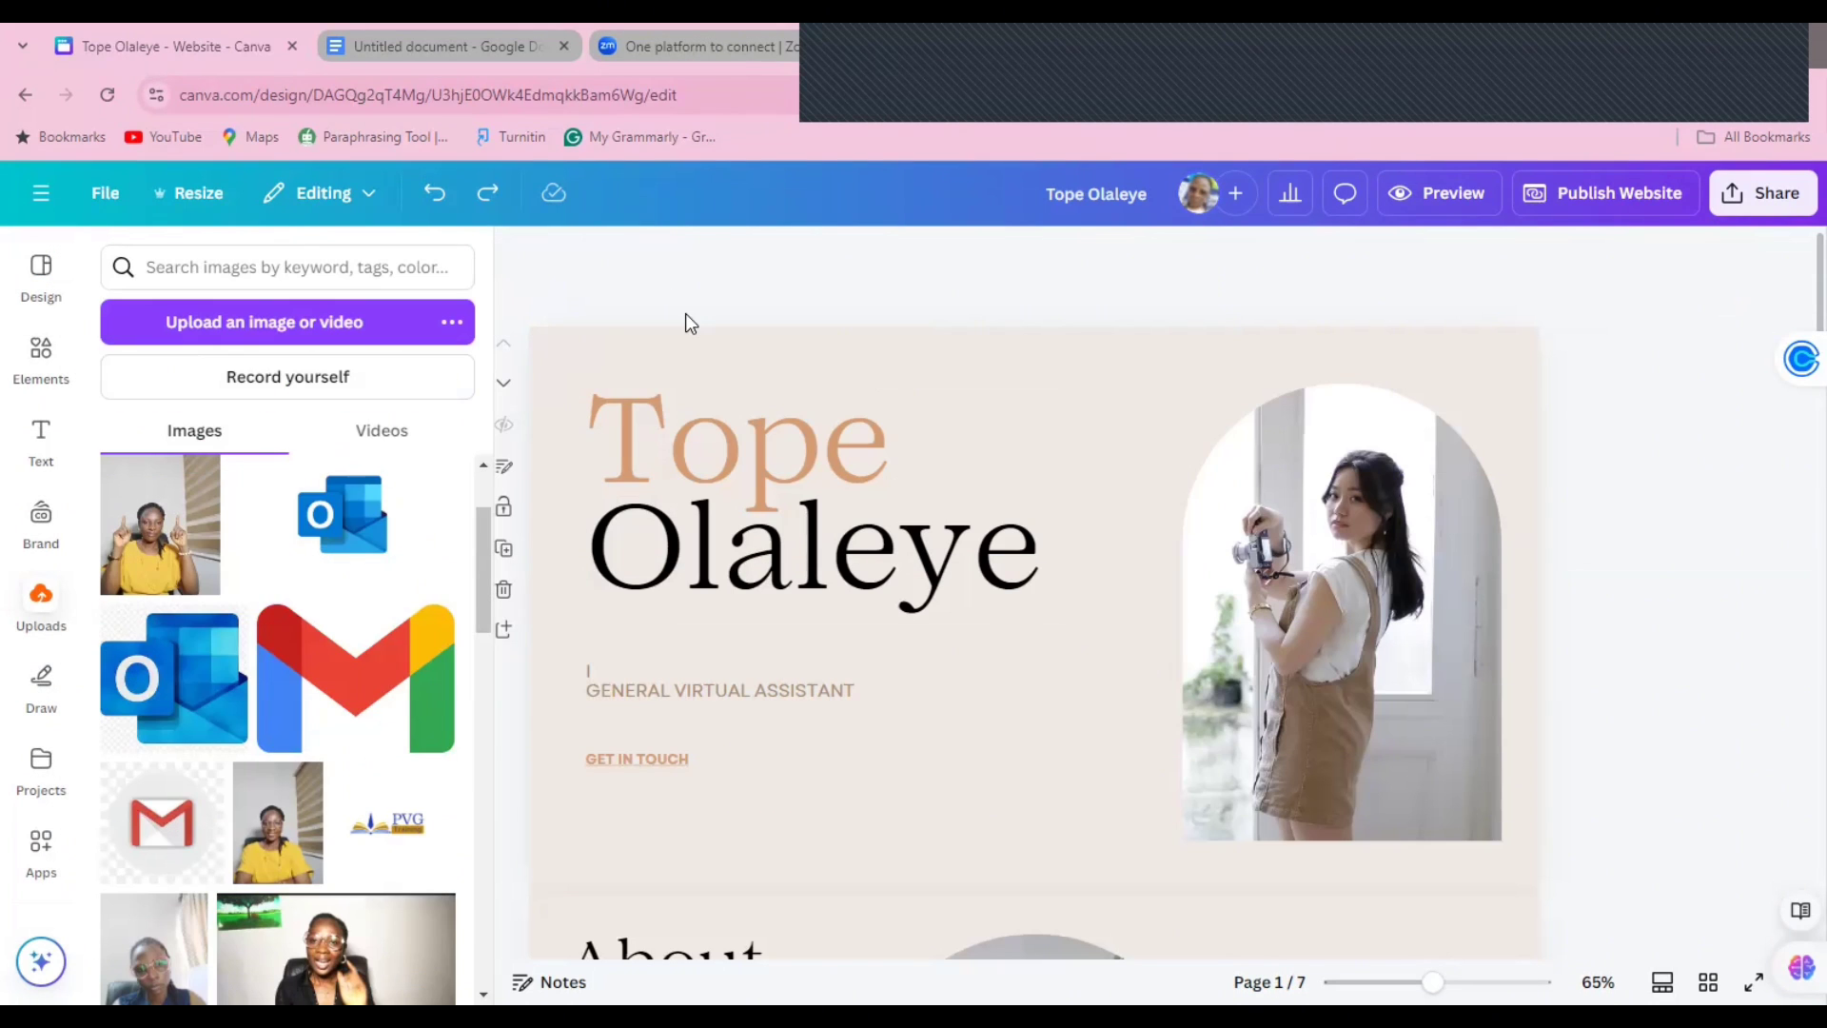
pyautogui.click(694, 489)
pyautogui.click(649, 682)
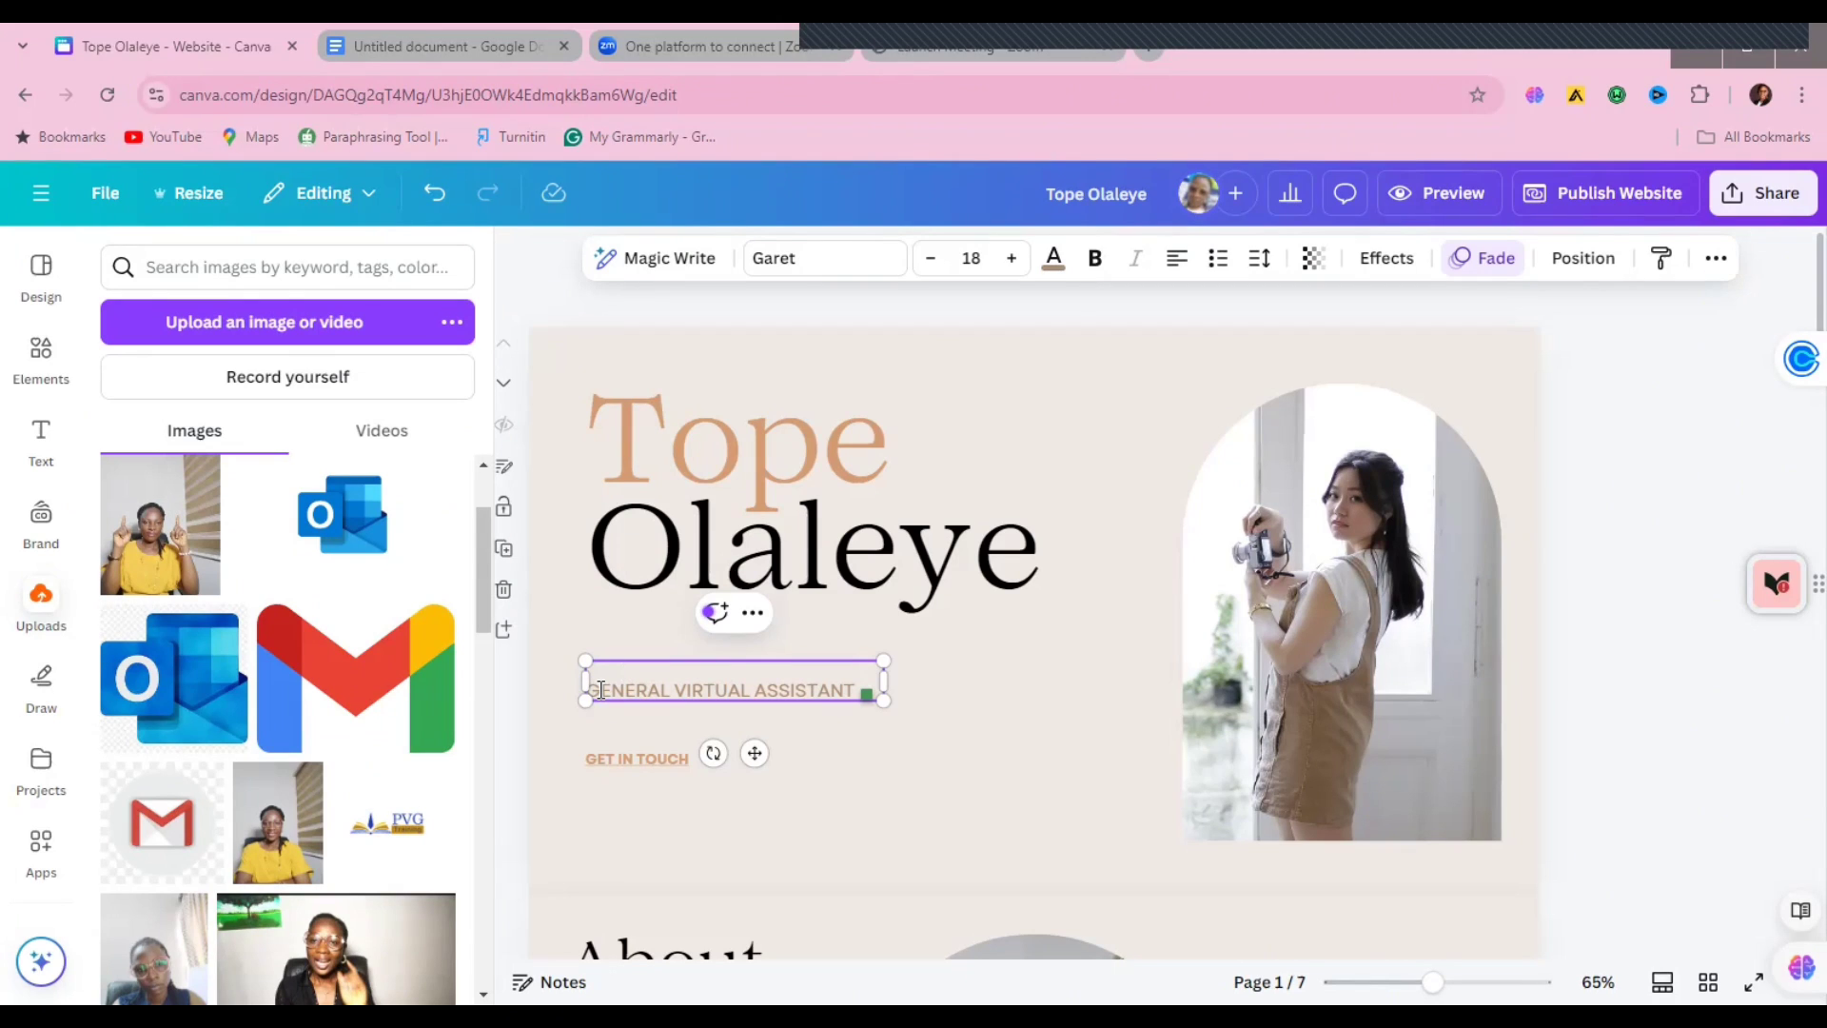
pyautogui.doubleClick(598, 689)
pyautogui.moveTo(886, 676); pyautogui.dragTo(942, 677)
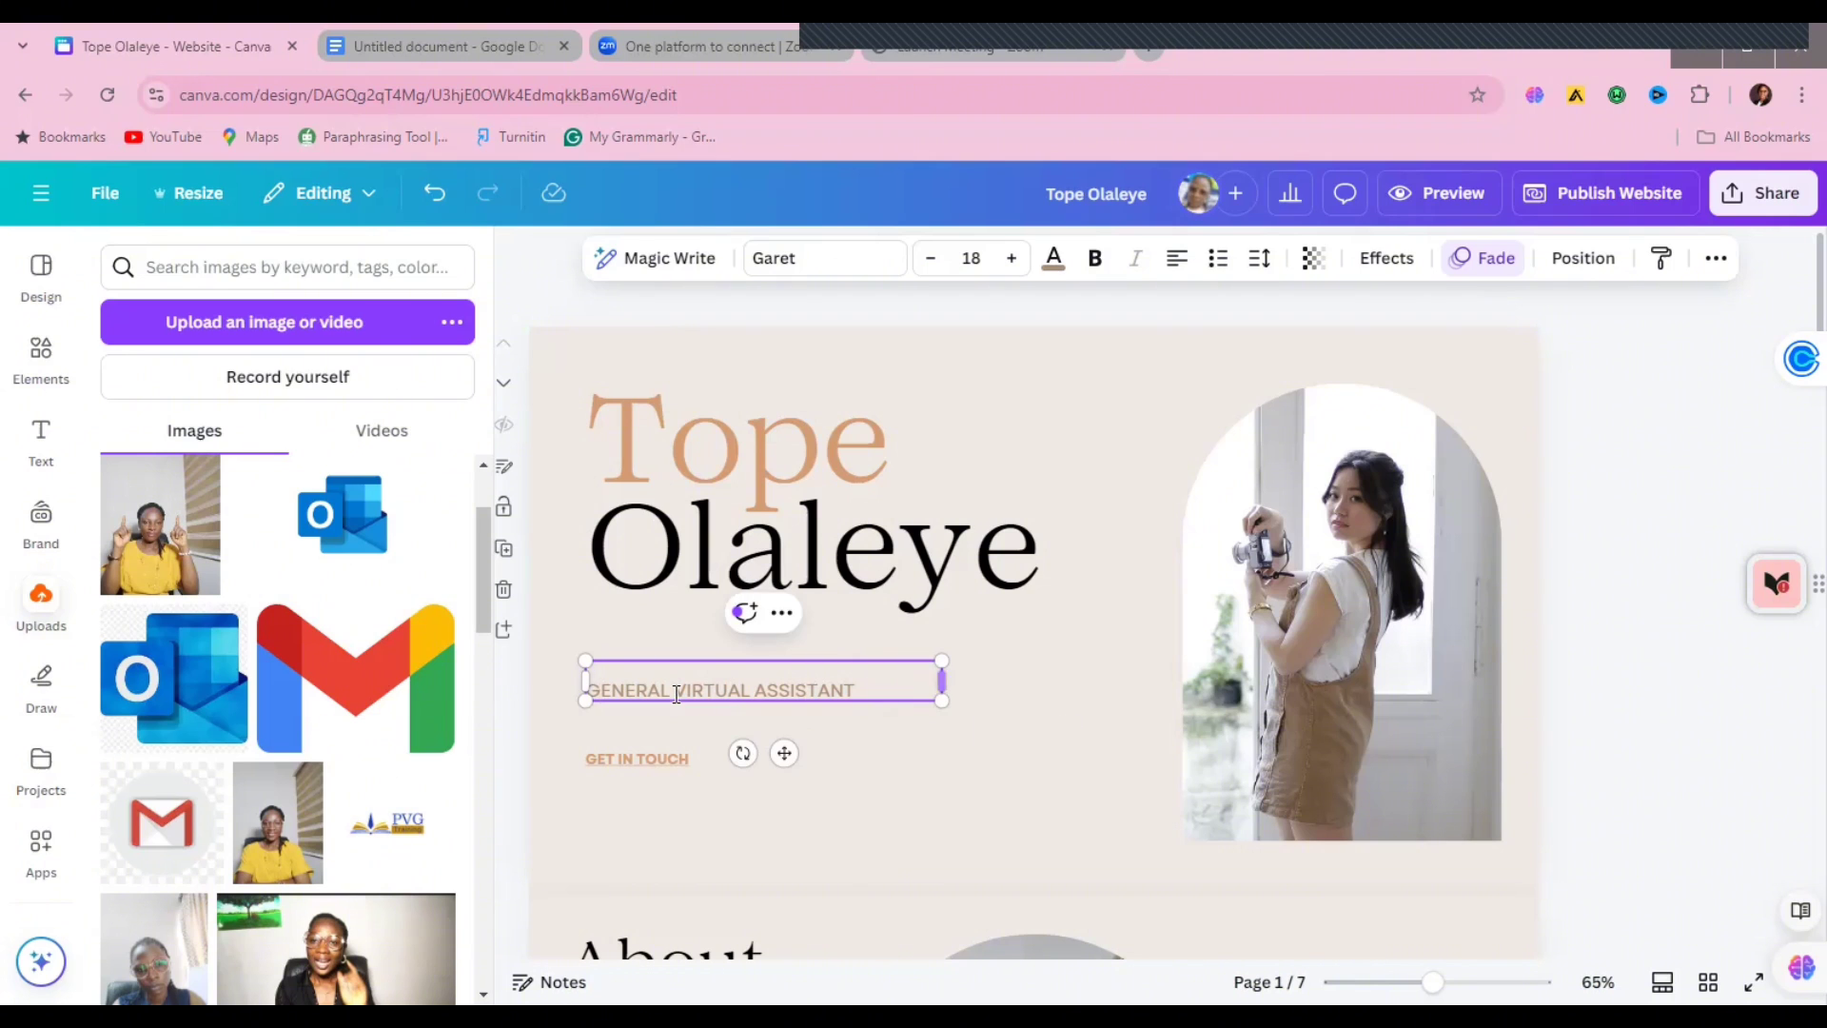
pyautogui.click(632, 689)
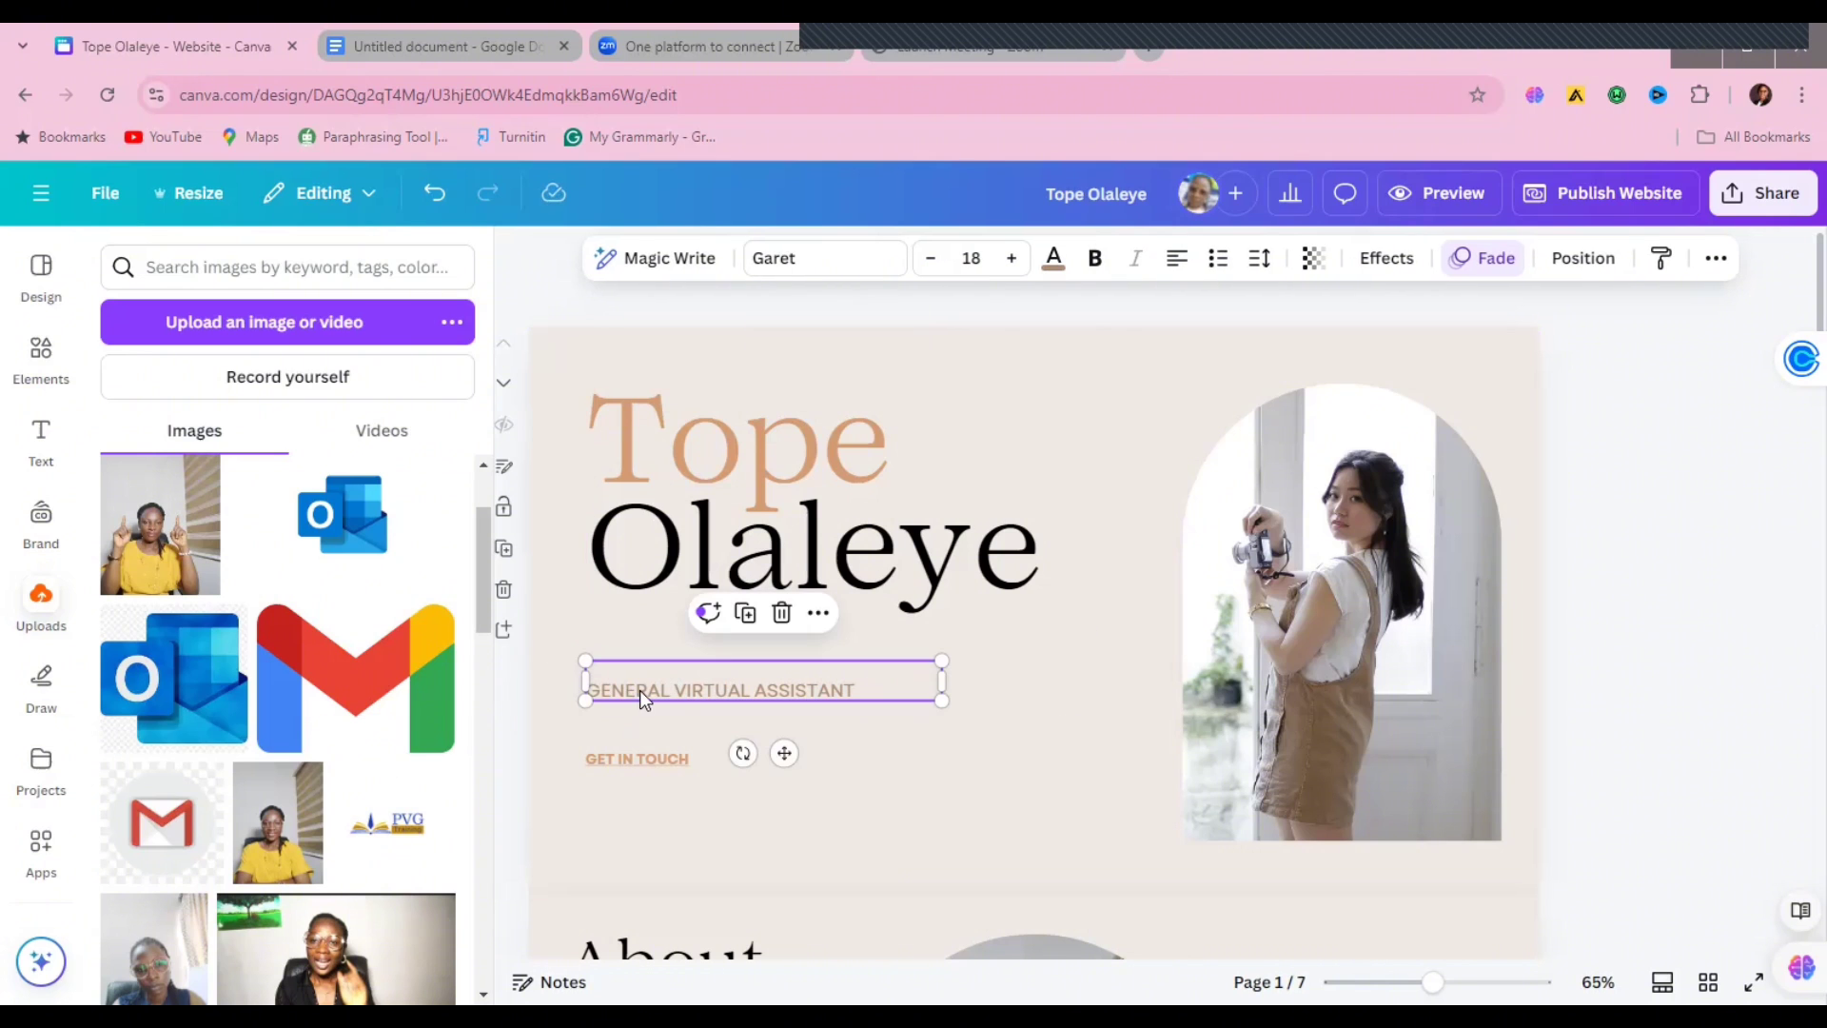
pyautogui.click(1363, 552)
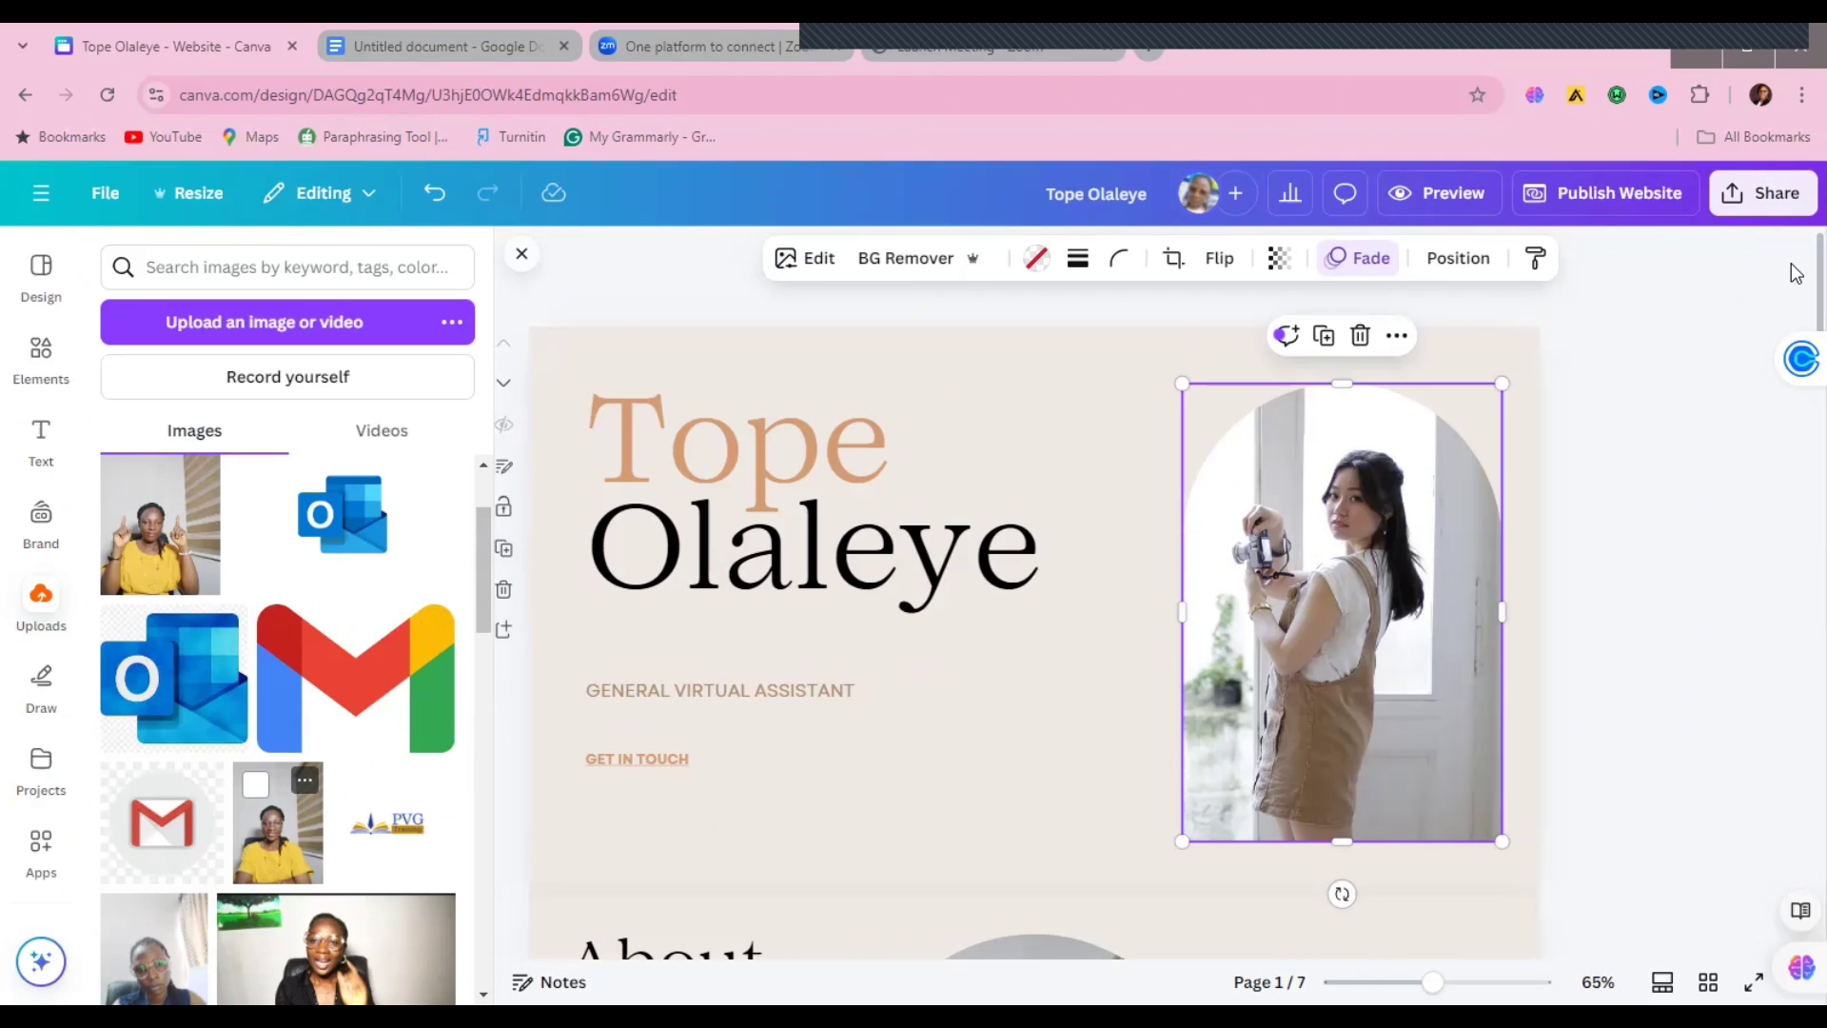
# Step: Move down to the About me page and select all of its paragraph text
pyautogui.scroll(-3, 1796, 286)
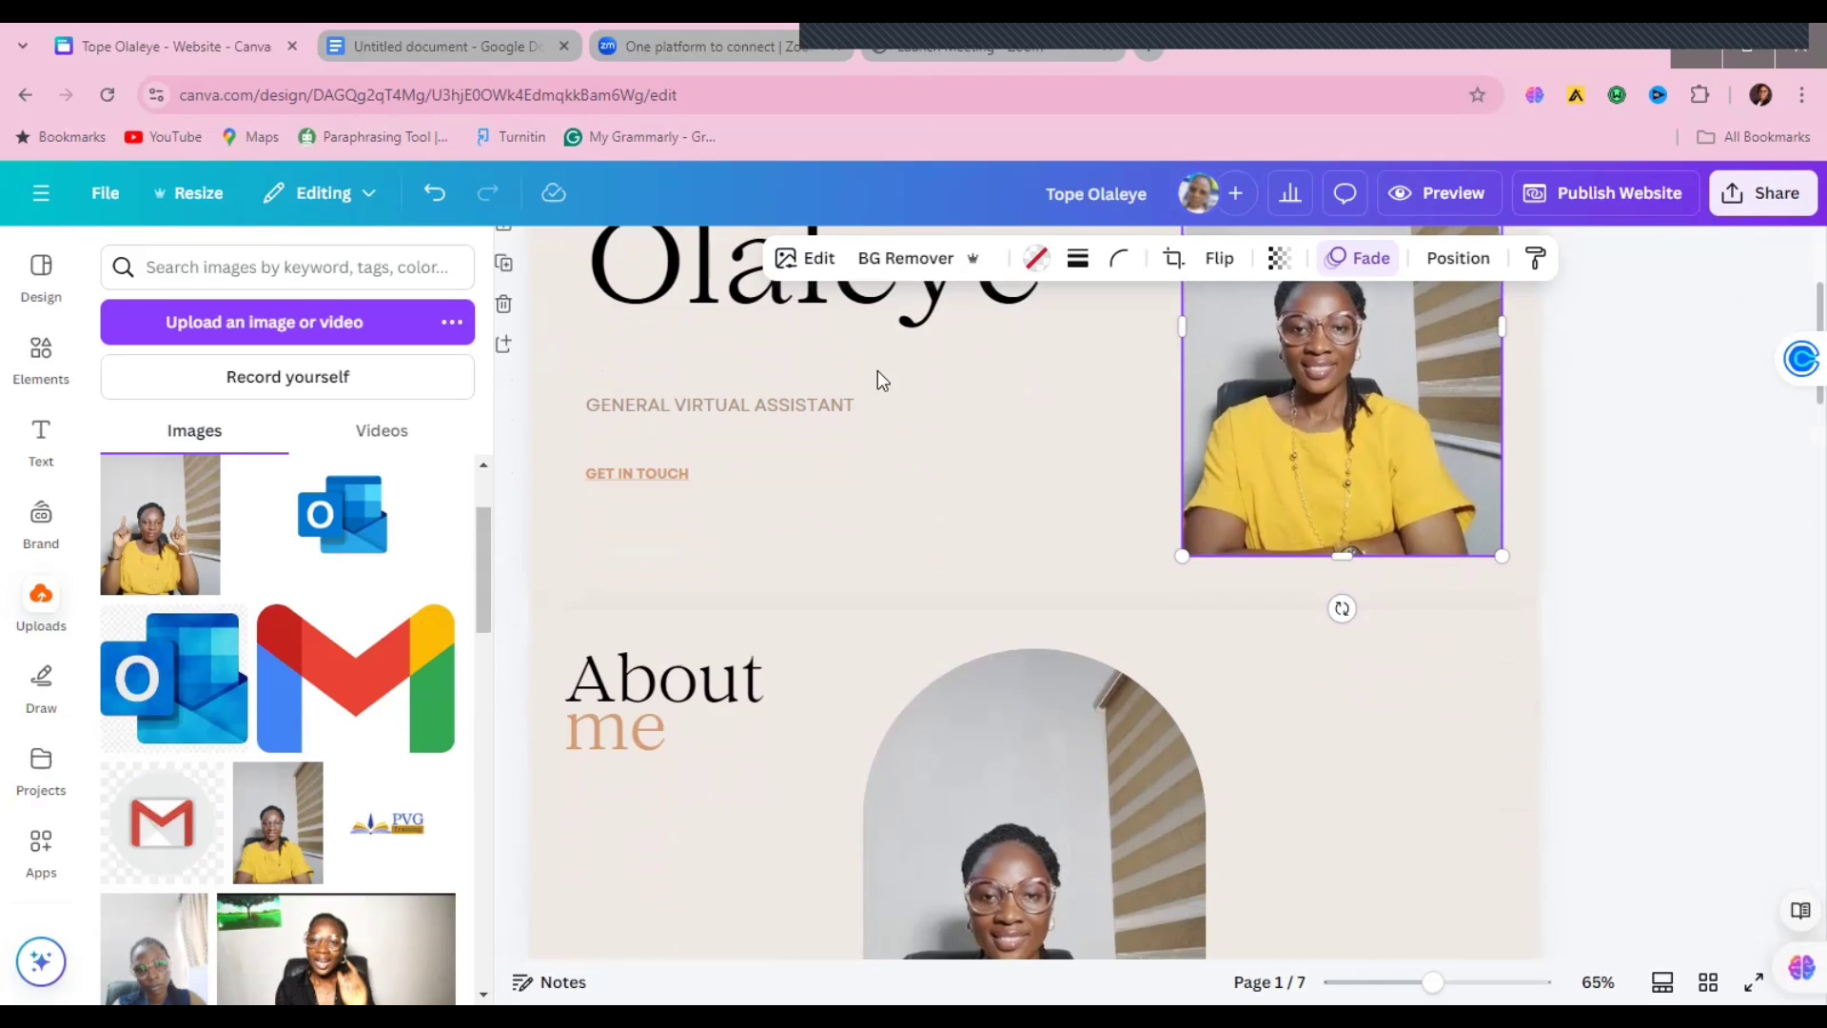
pyautogui.click(638, 481)
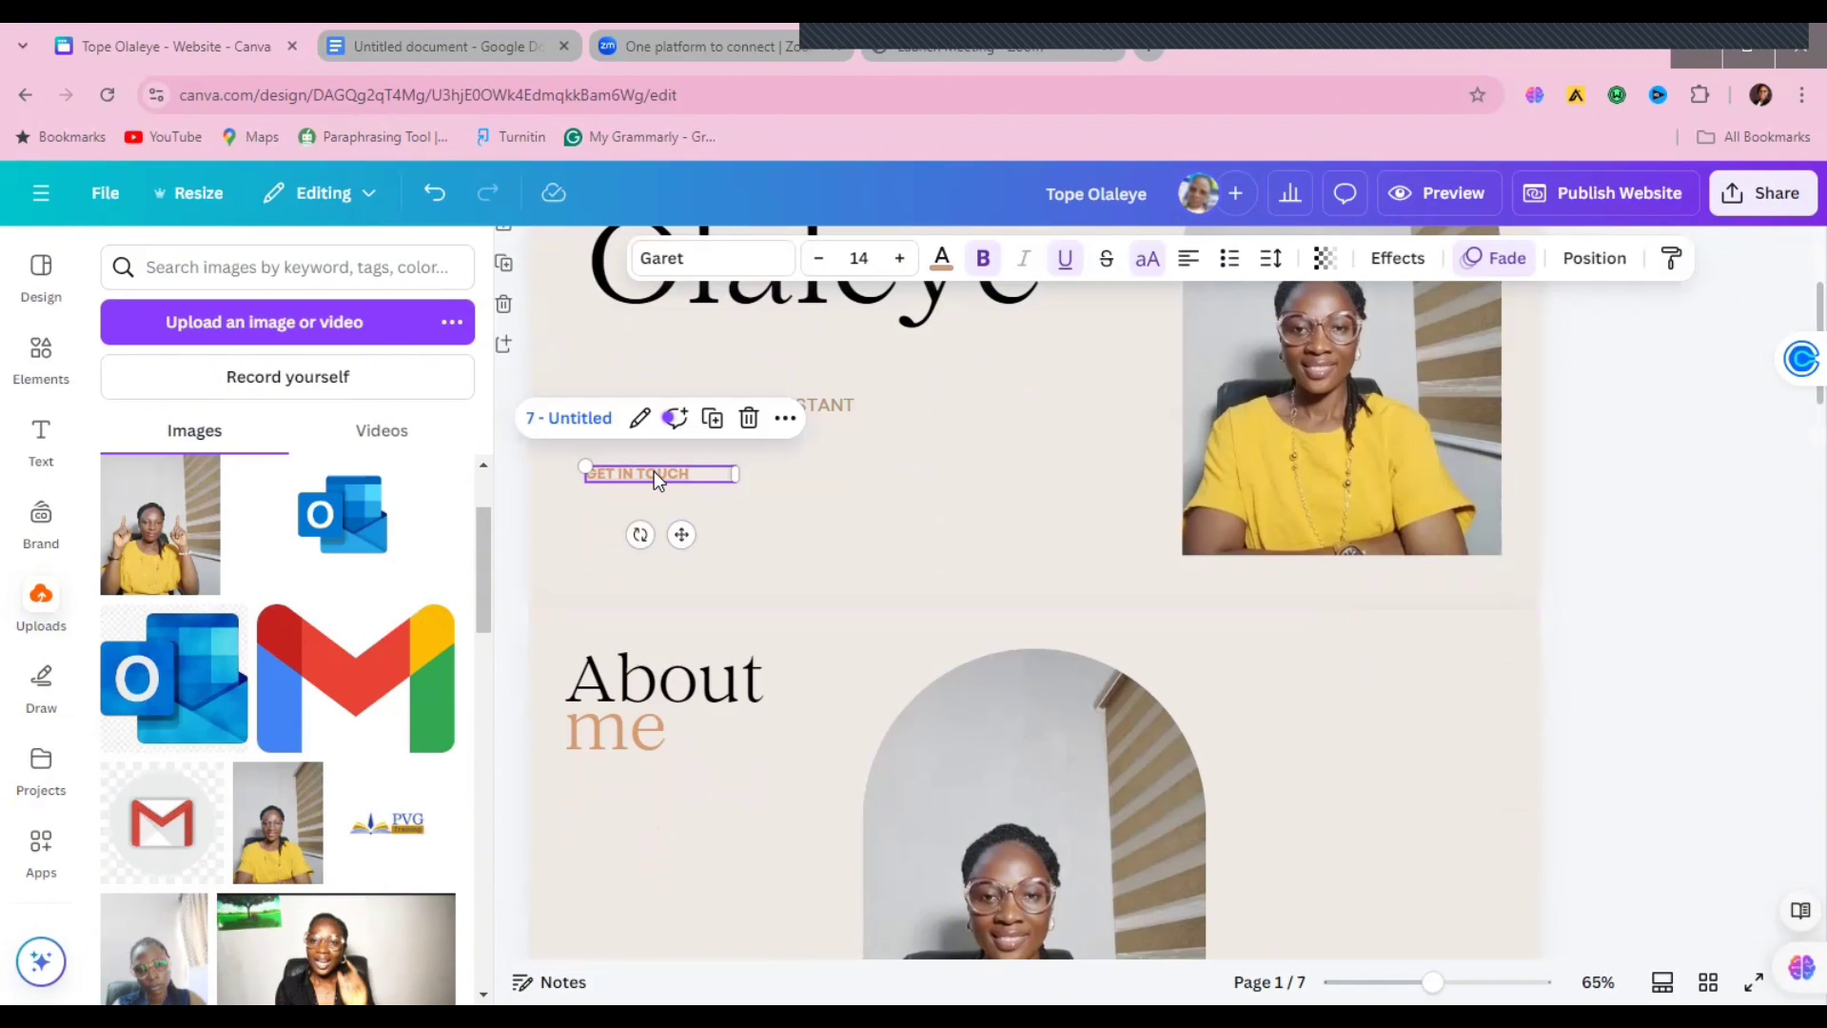
pyautogui.scroll(-2, 1794, 315)
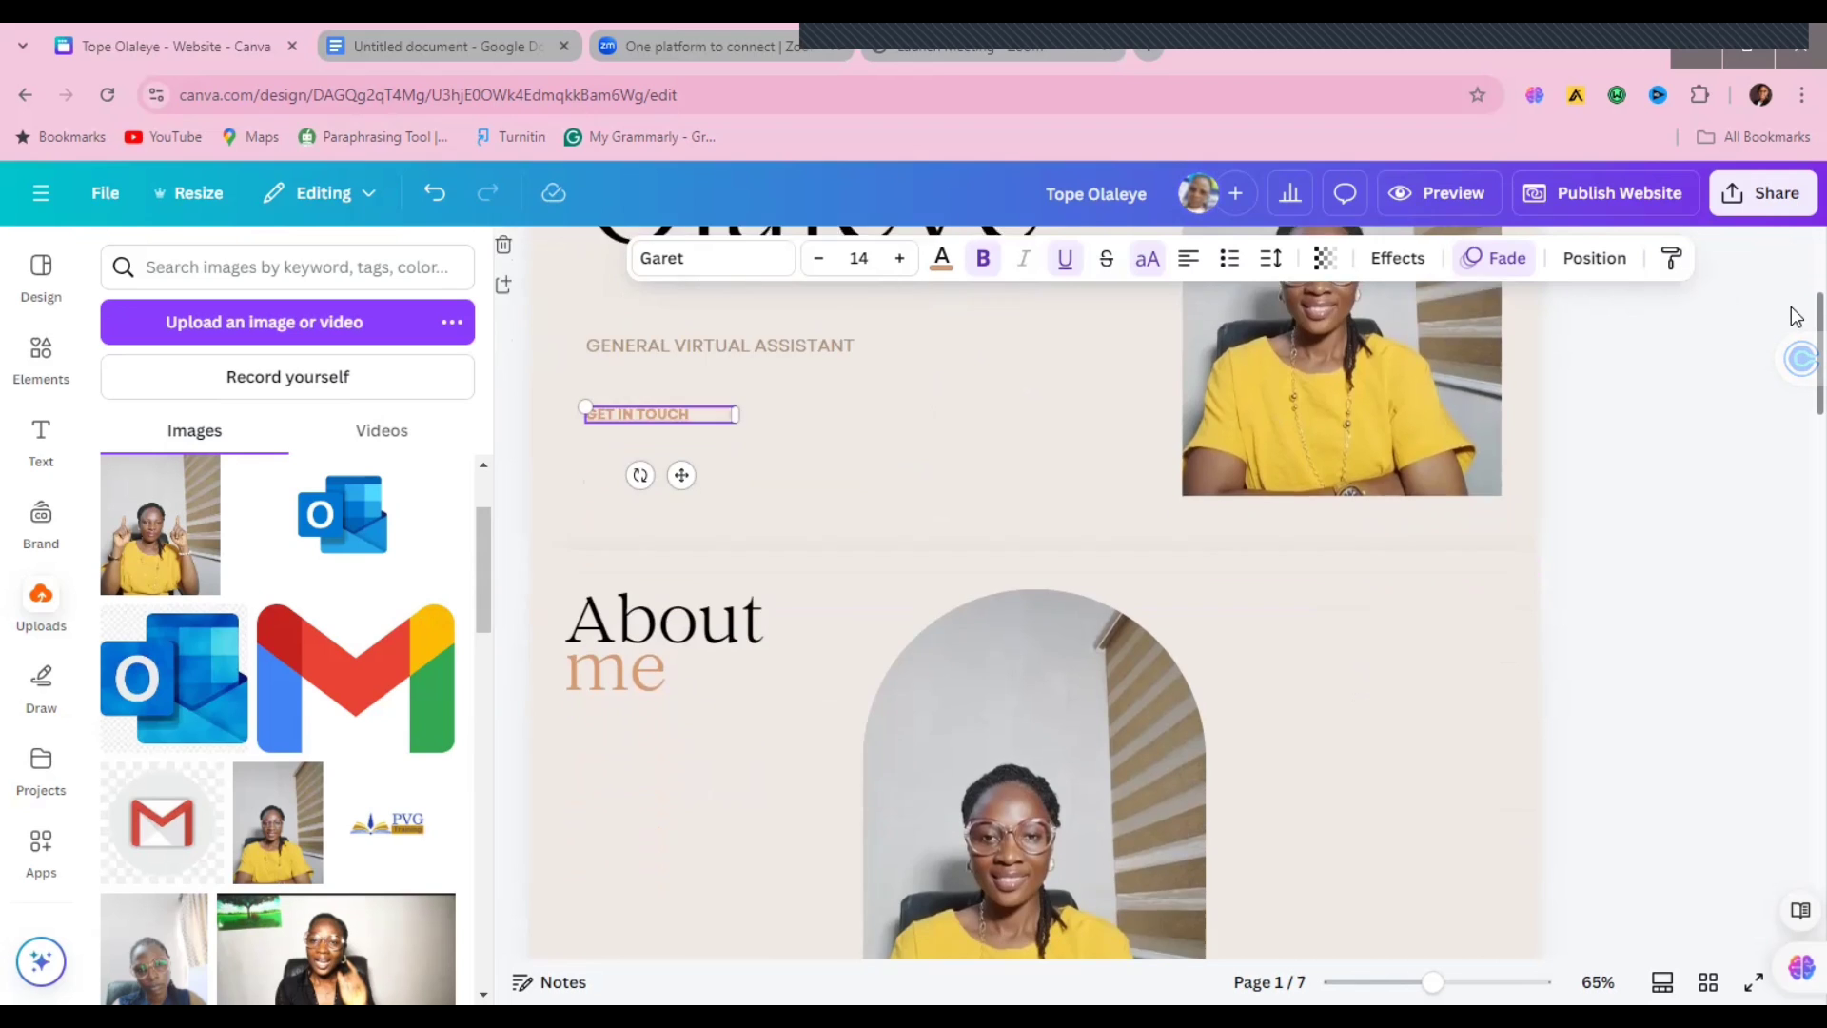
pyautogui.scroll(-2, 1794, 343)
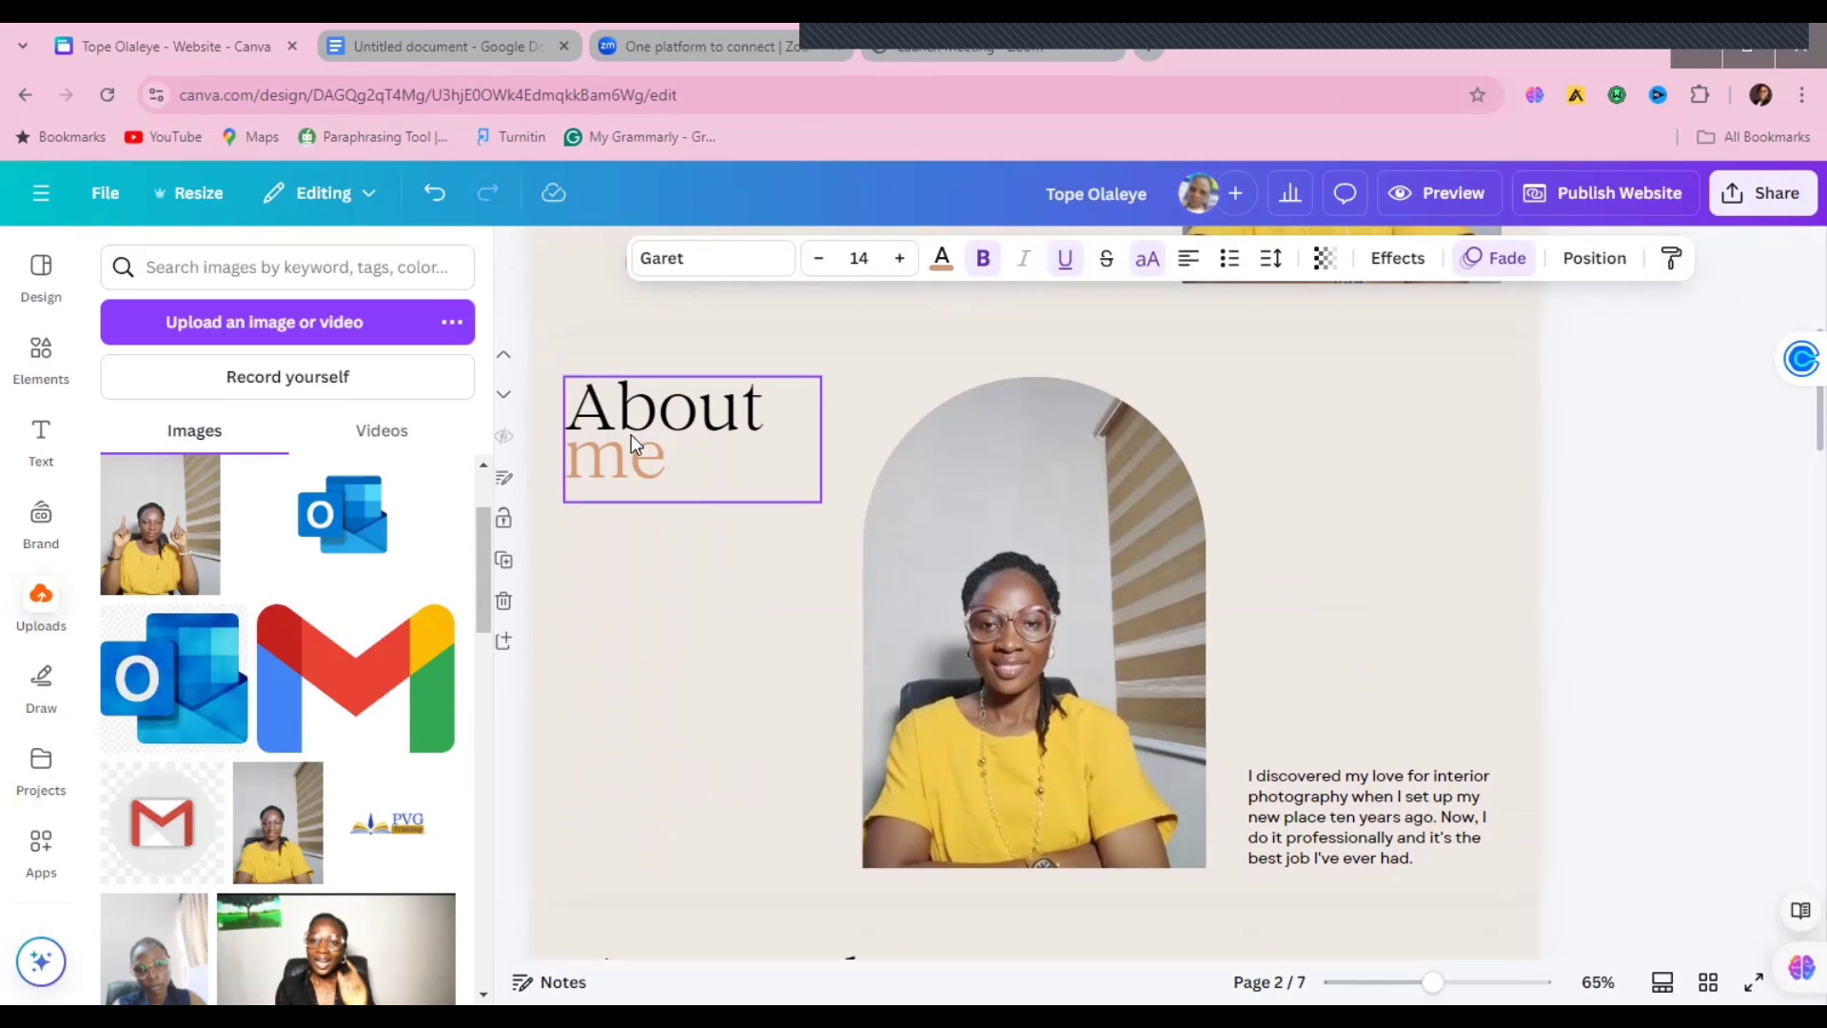
pyautogui.click(651, 469)
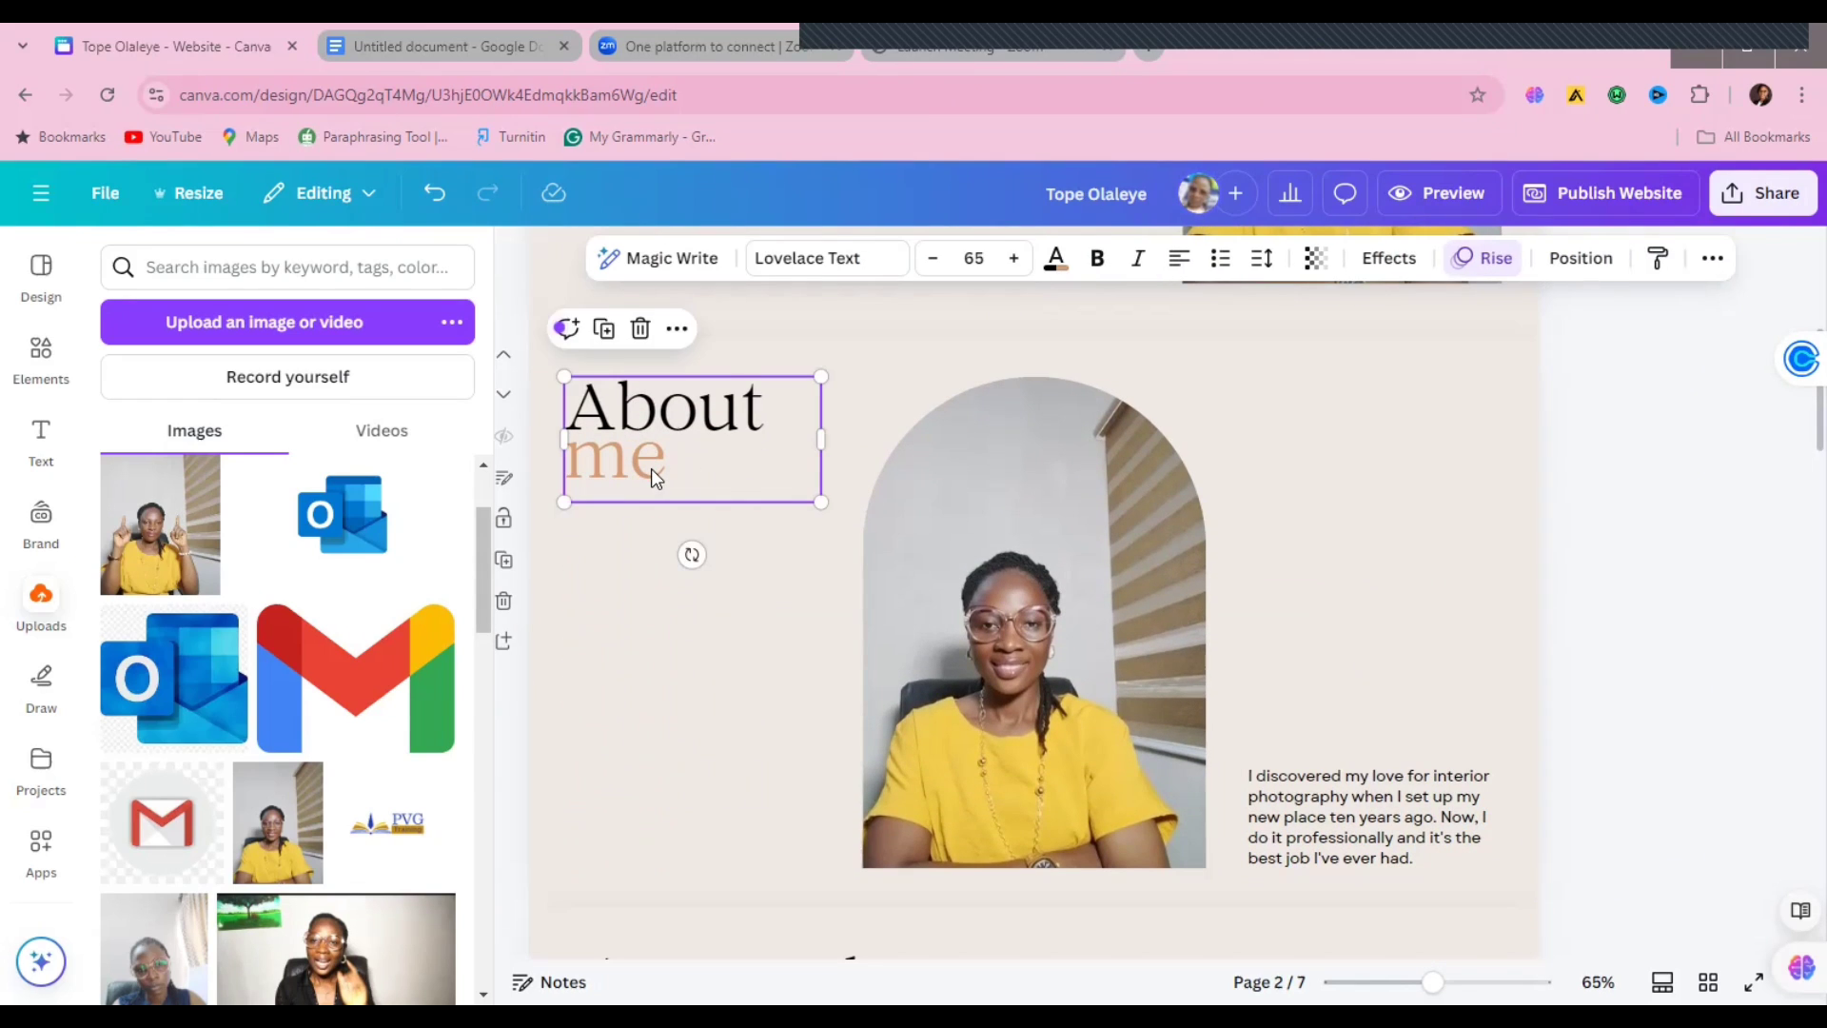
pyautogui.click(1385, 803)
pyautogui.doubleClick(1382, 799)
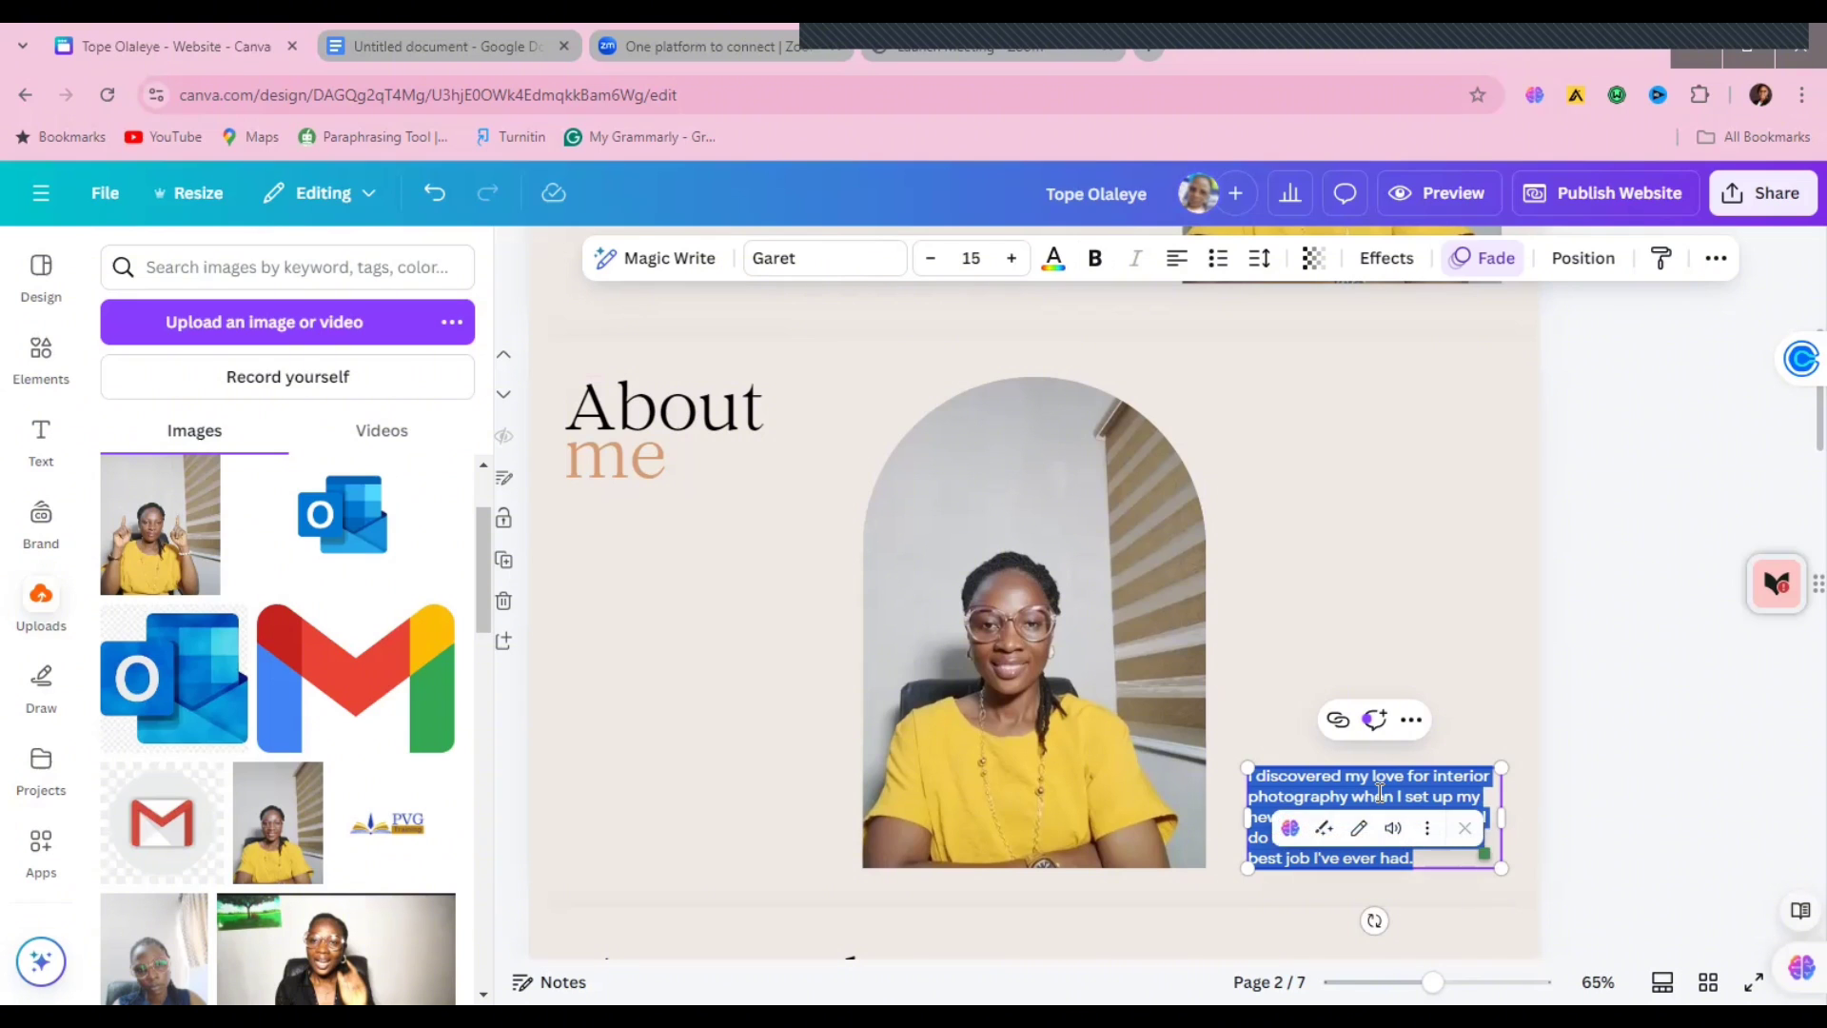
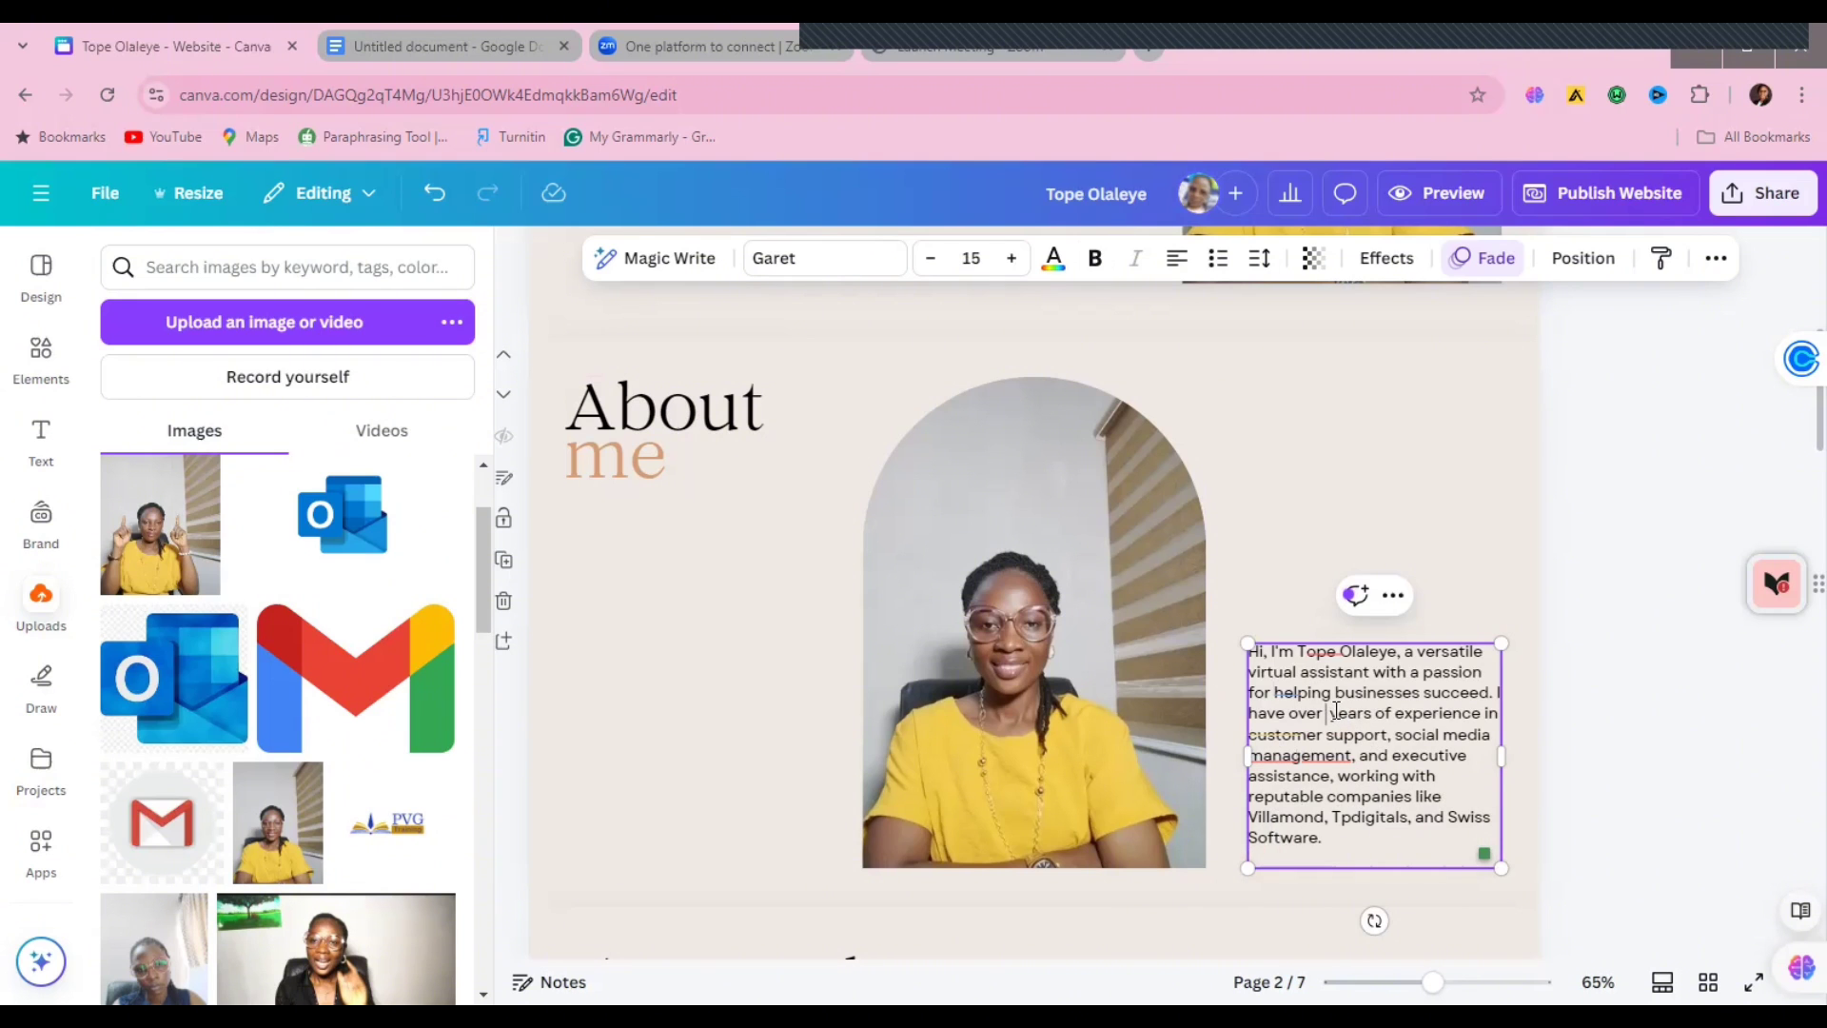
# Step: Paste the new bio and change its years of experience from 9 to 4
pyautogui.write('4')
pyautogui.click(1597, 568)
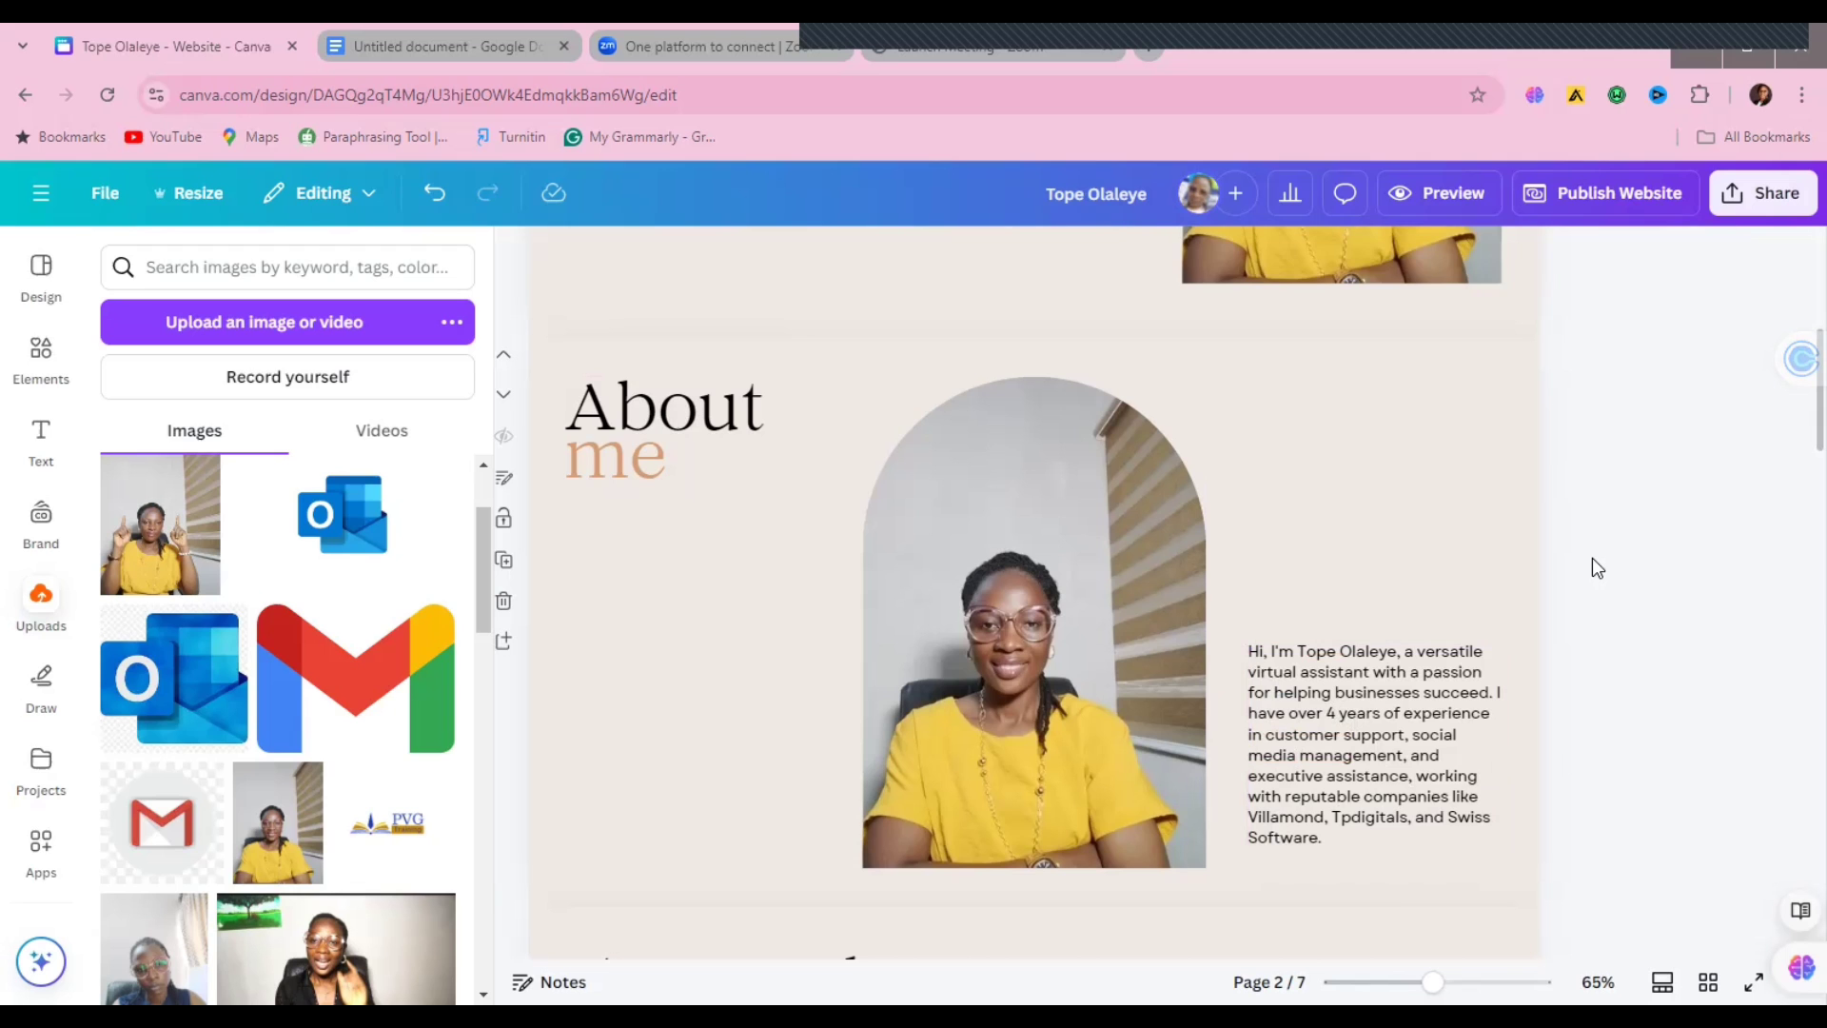
pyautogui.moveTo(1791, 438); pyautogui.dragTo(1787, 522)
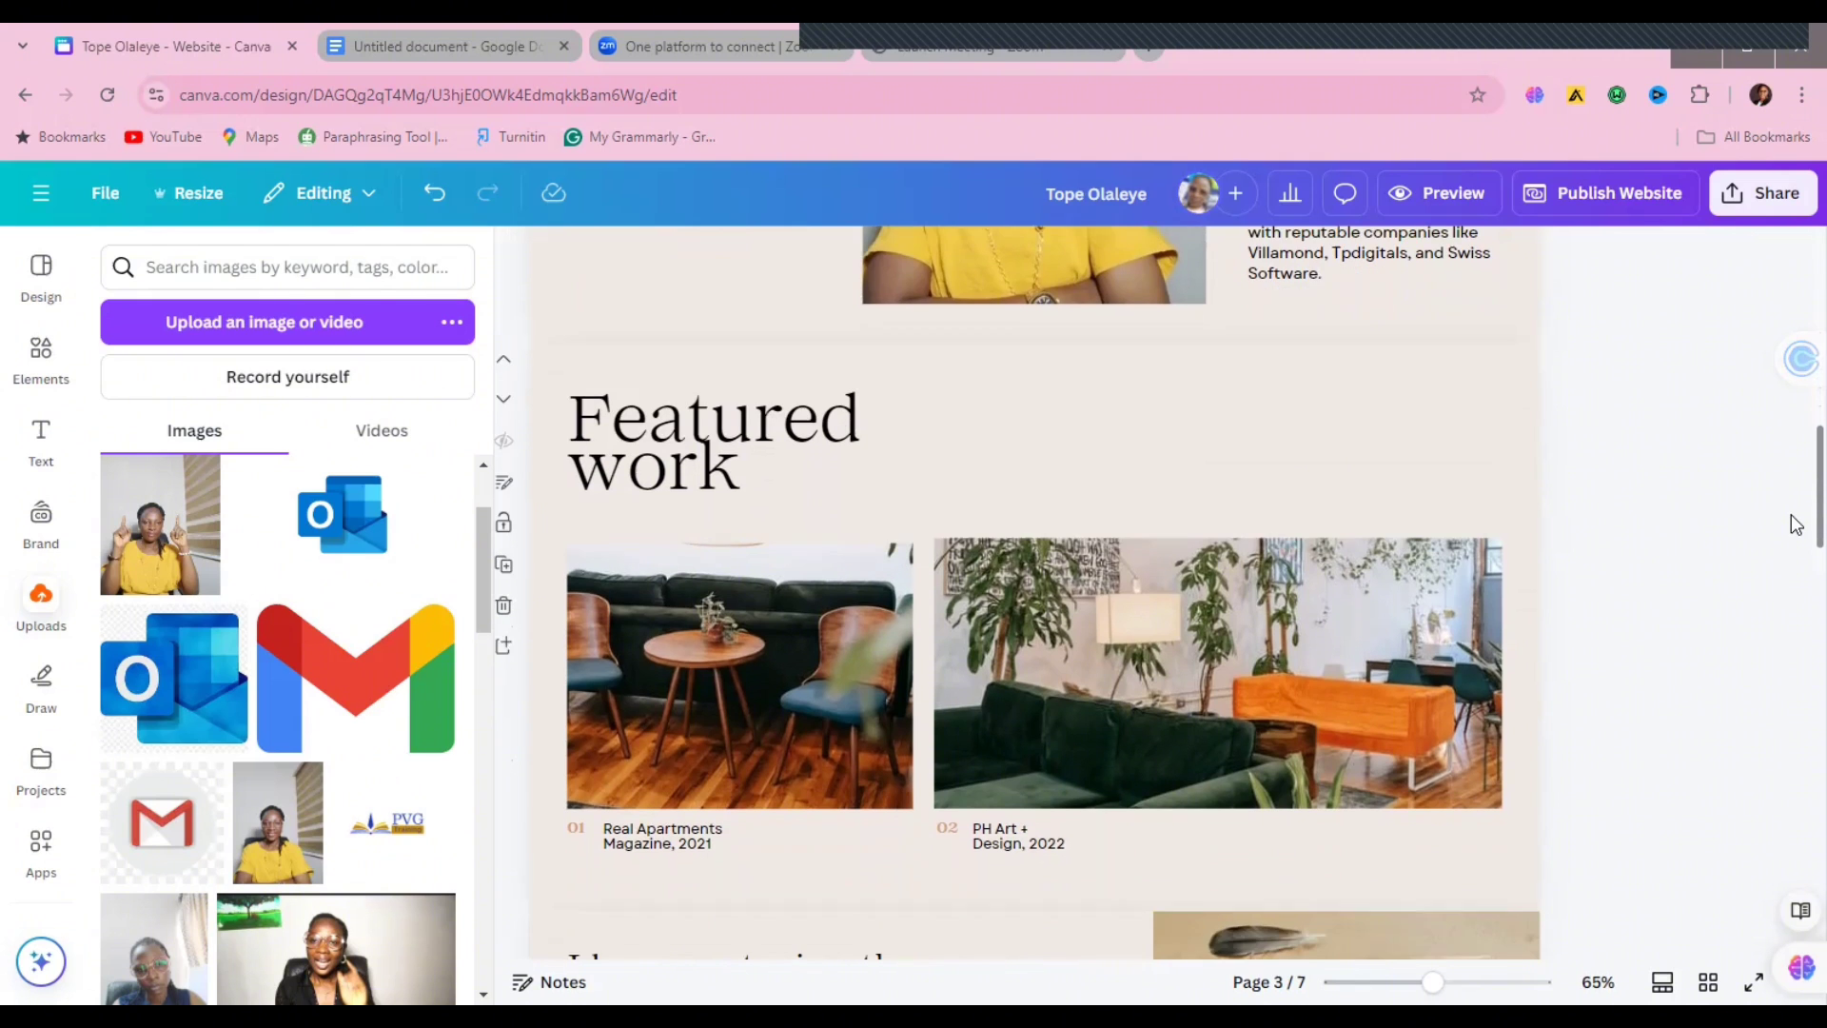
# Step: Change the Featured work heading to 'Some work I have Done' and resize it onto one line
pyautogui.doubleClick(777, 447)
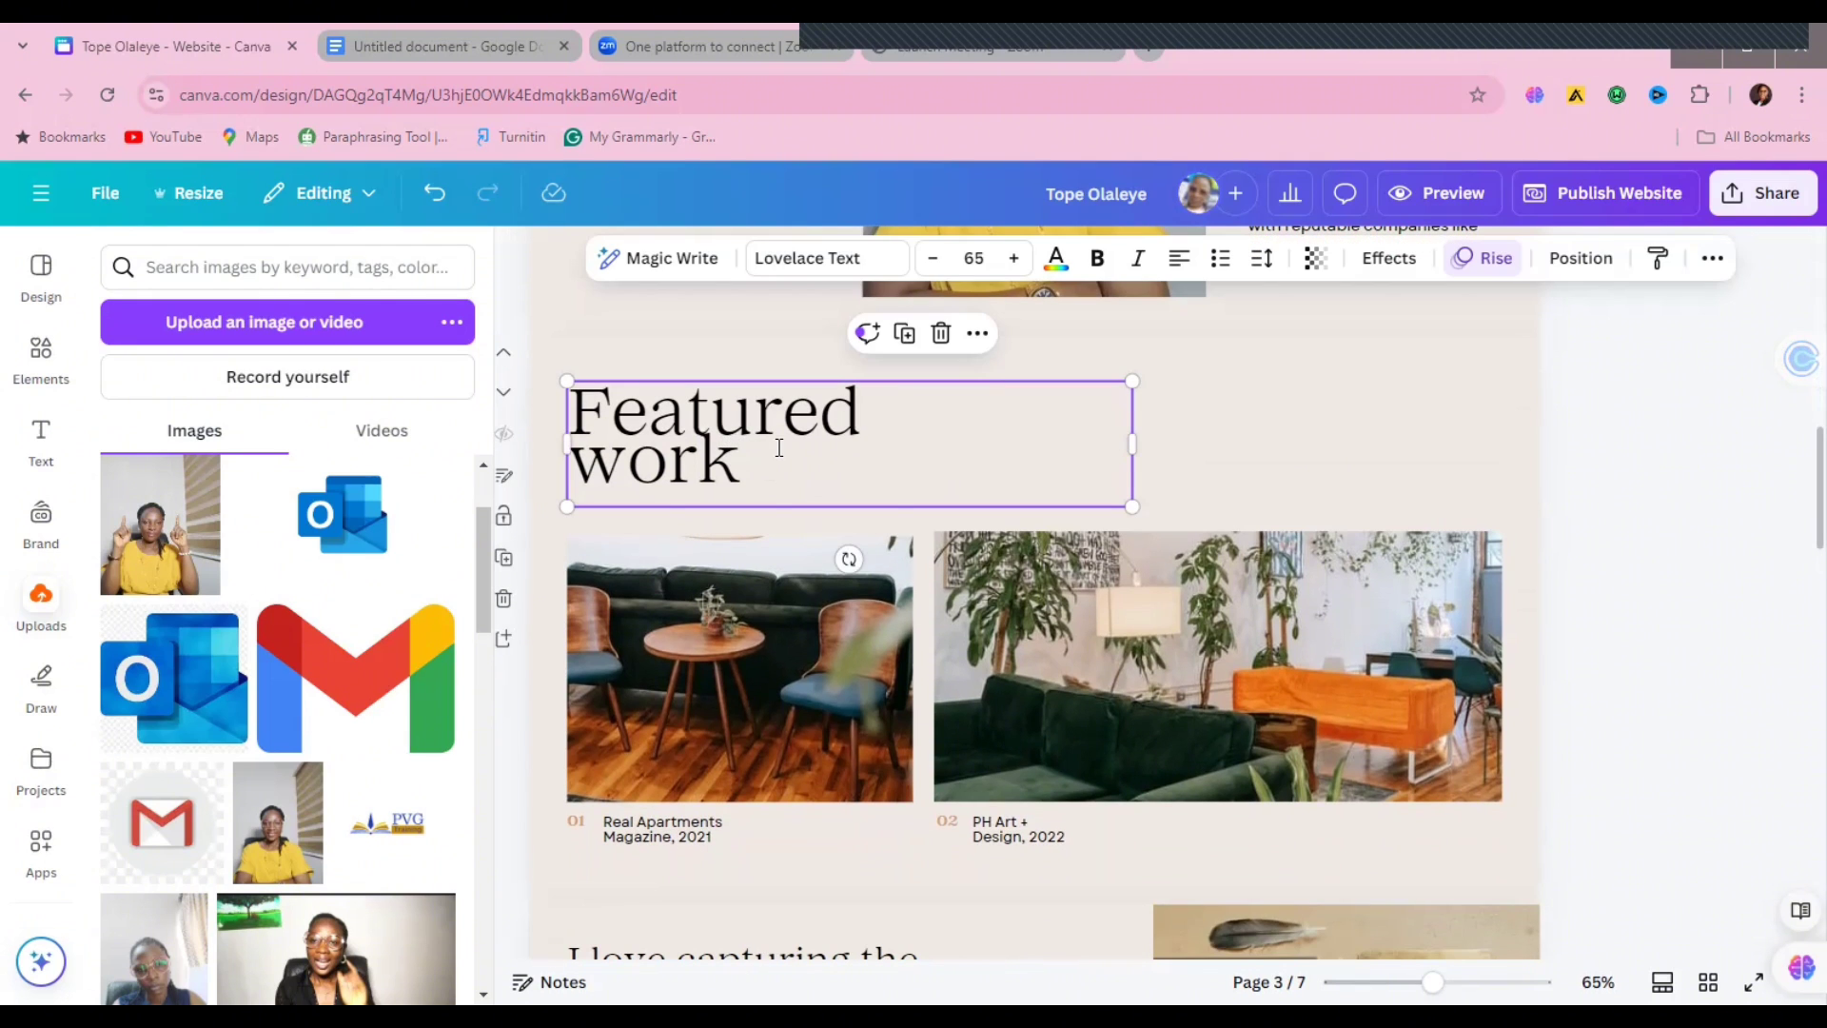
pyautogui.moveTo(1796, 444); pyautogui.dragTo(1794, 447)
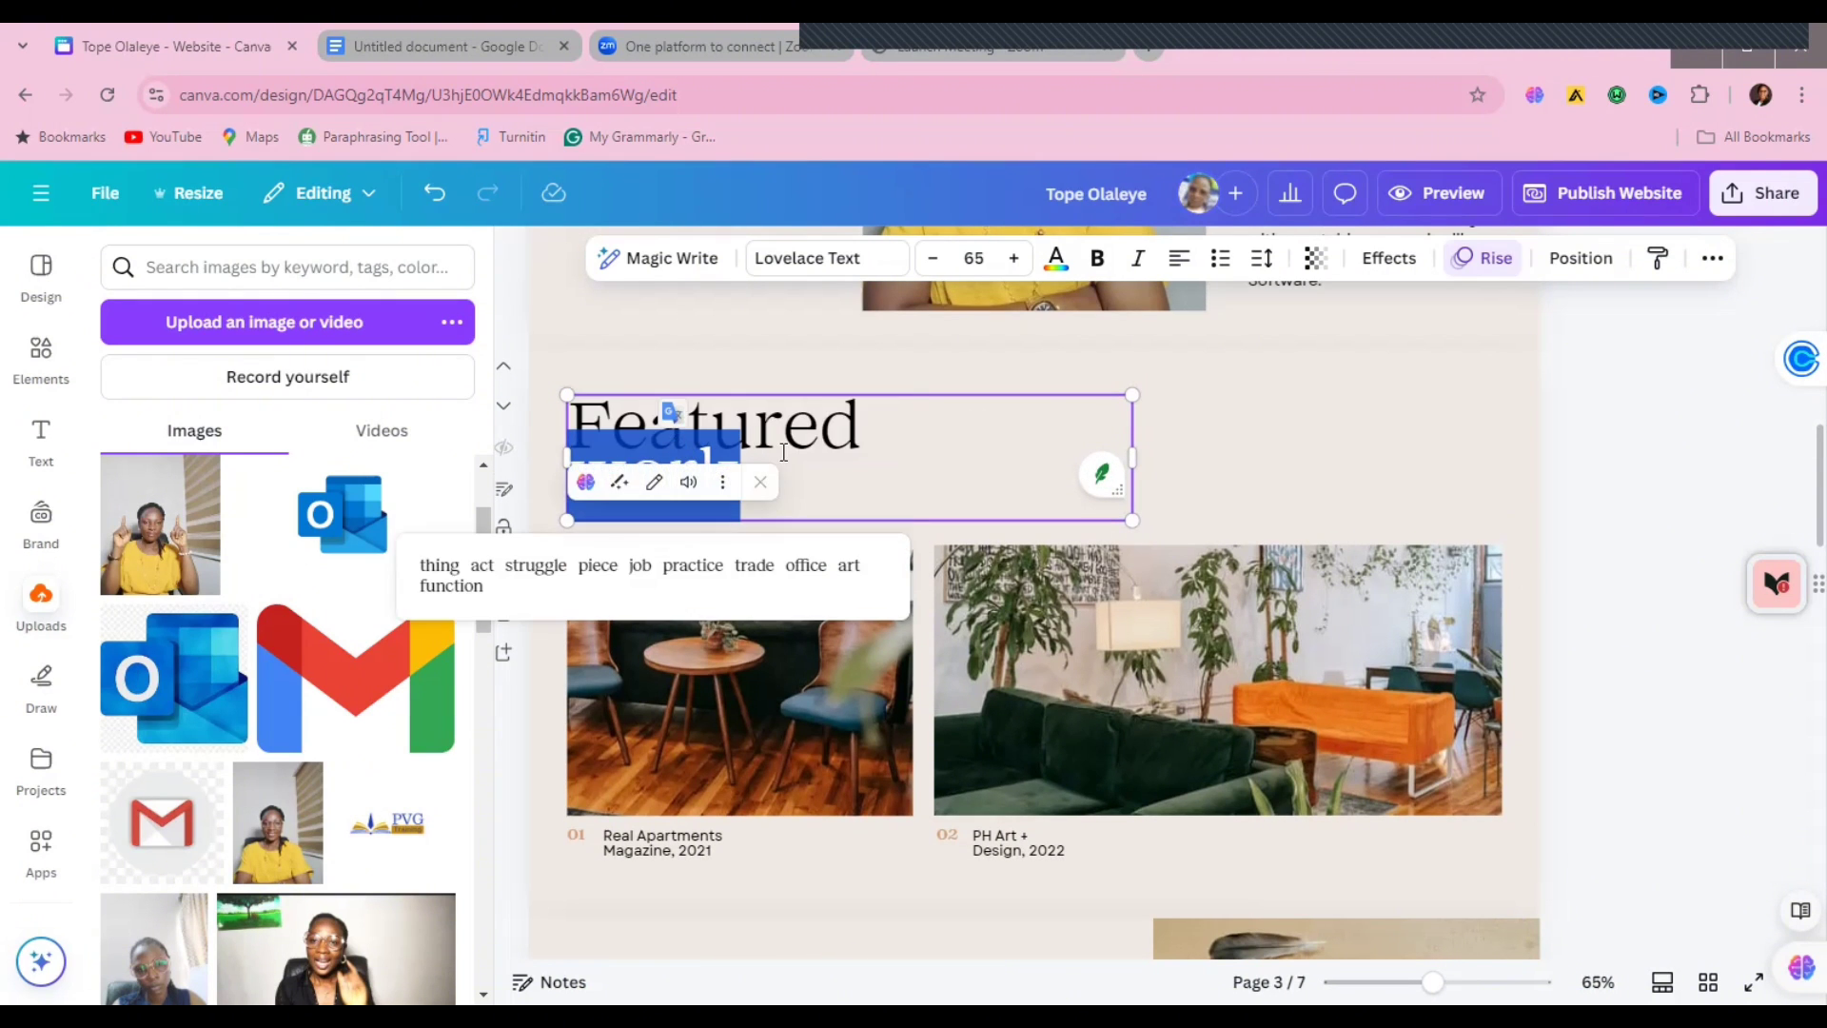
pyautogui.click(667, 410)
pyautogui.press('BackSpace')
pyautogui.press('BackSpace')
pyautogui.press('BackSpace')
pyautogui.press('BackSpace')
pyautogui.press('BackSpace')
pyautogui.press('BackSpace')
pyautogui.press('BackSpace')
pyautogui.press('BackSpace')
pyautogui.press('BackSpace')
pyautogui.press('BackSpace')
pyautogui.press('BackSpace')
pyautogui.press('BackSpace')
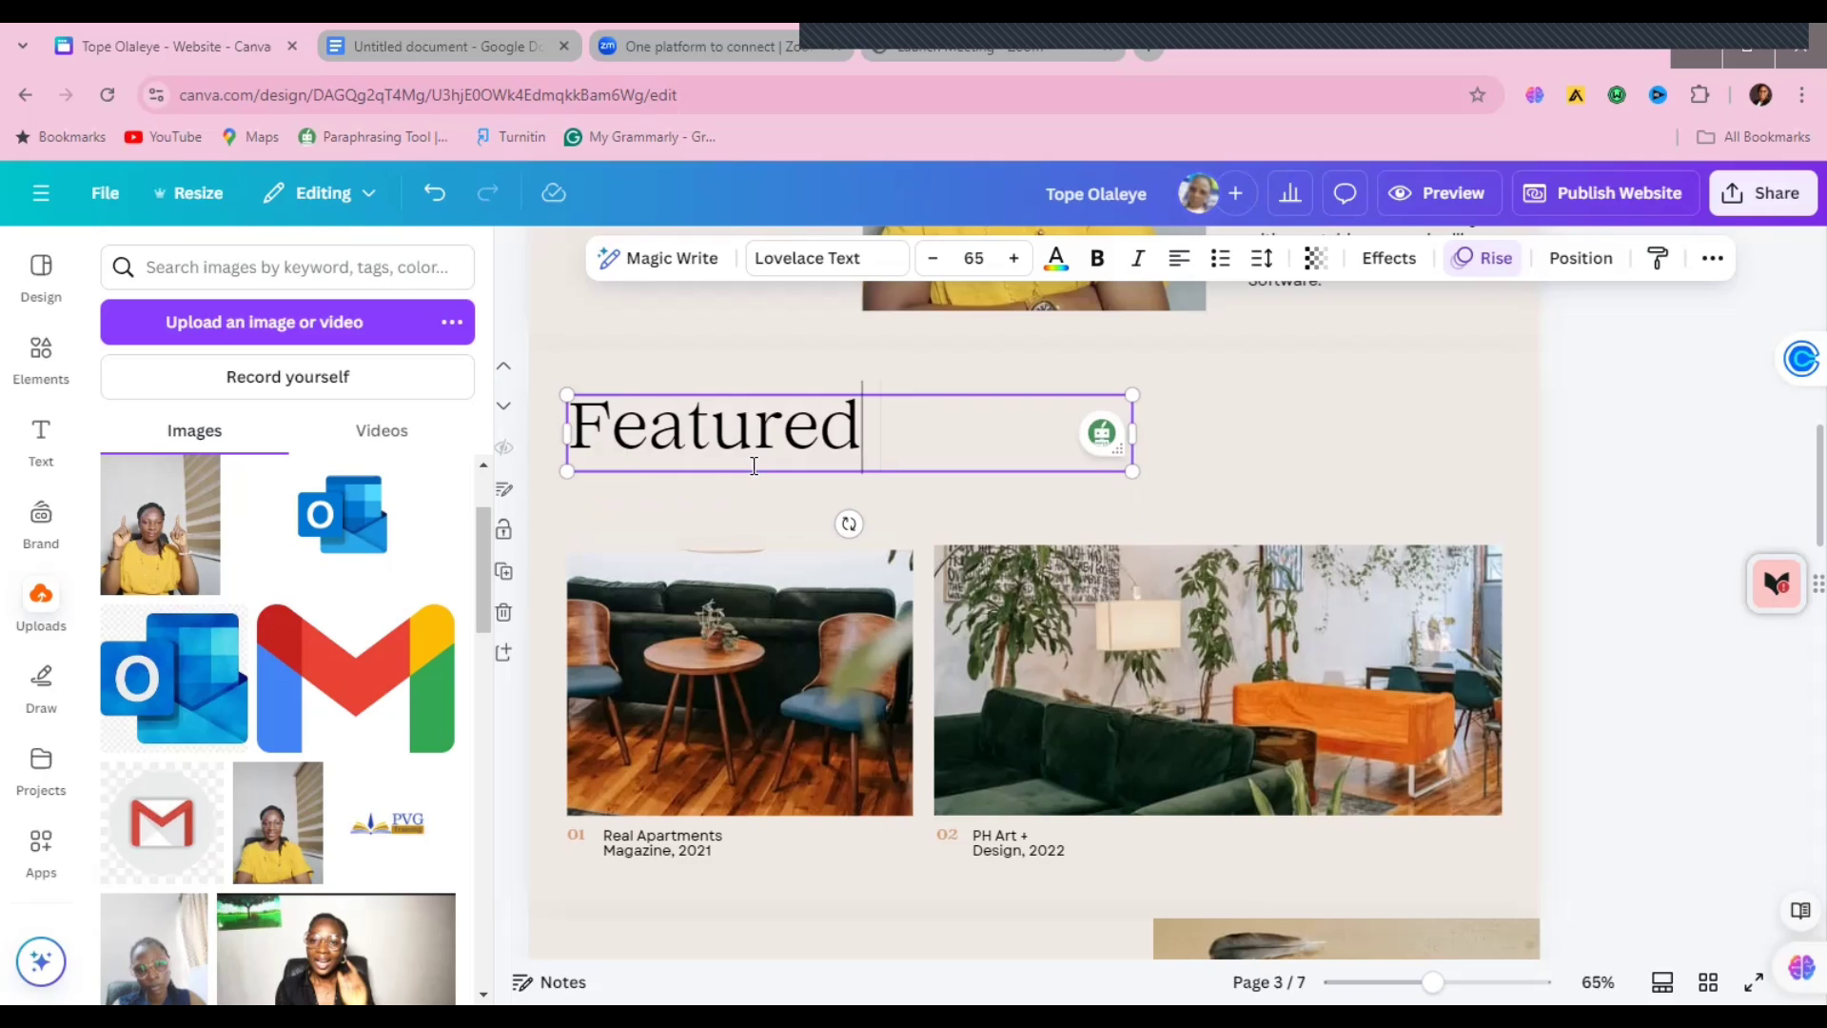
pyautogui.press('BackSpace')
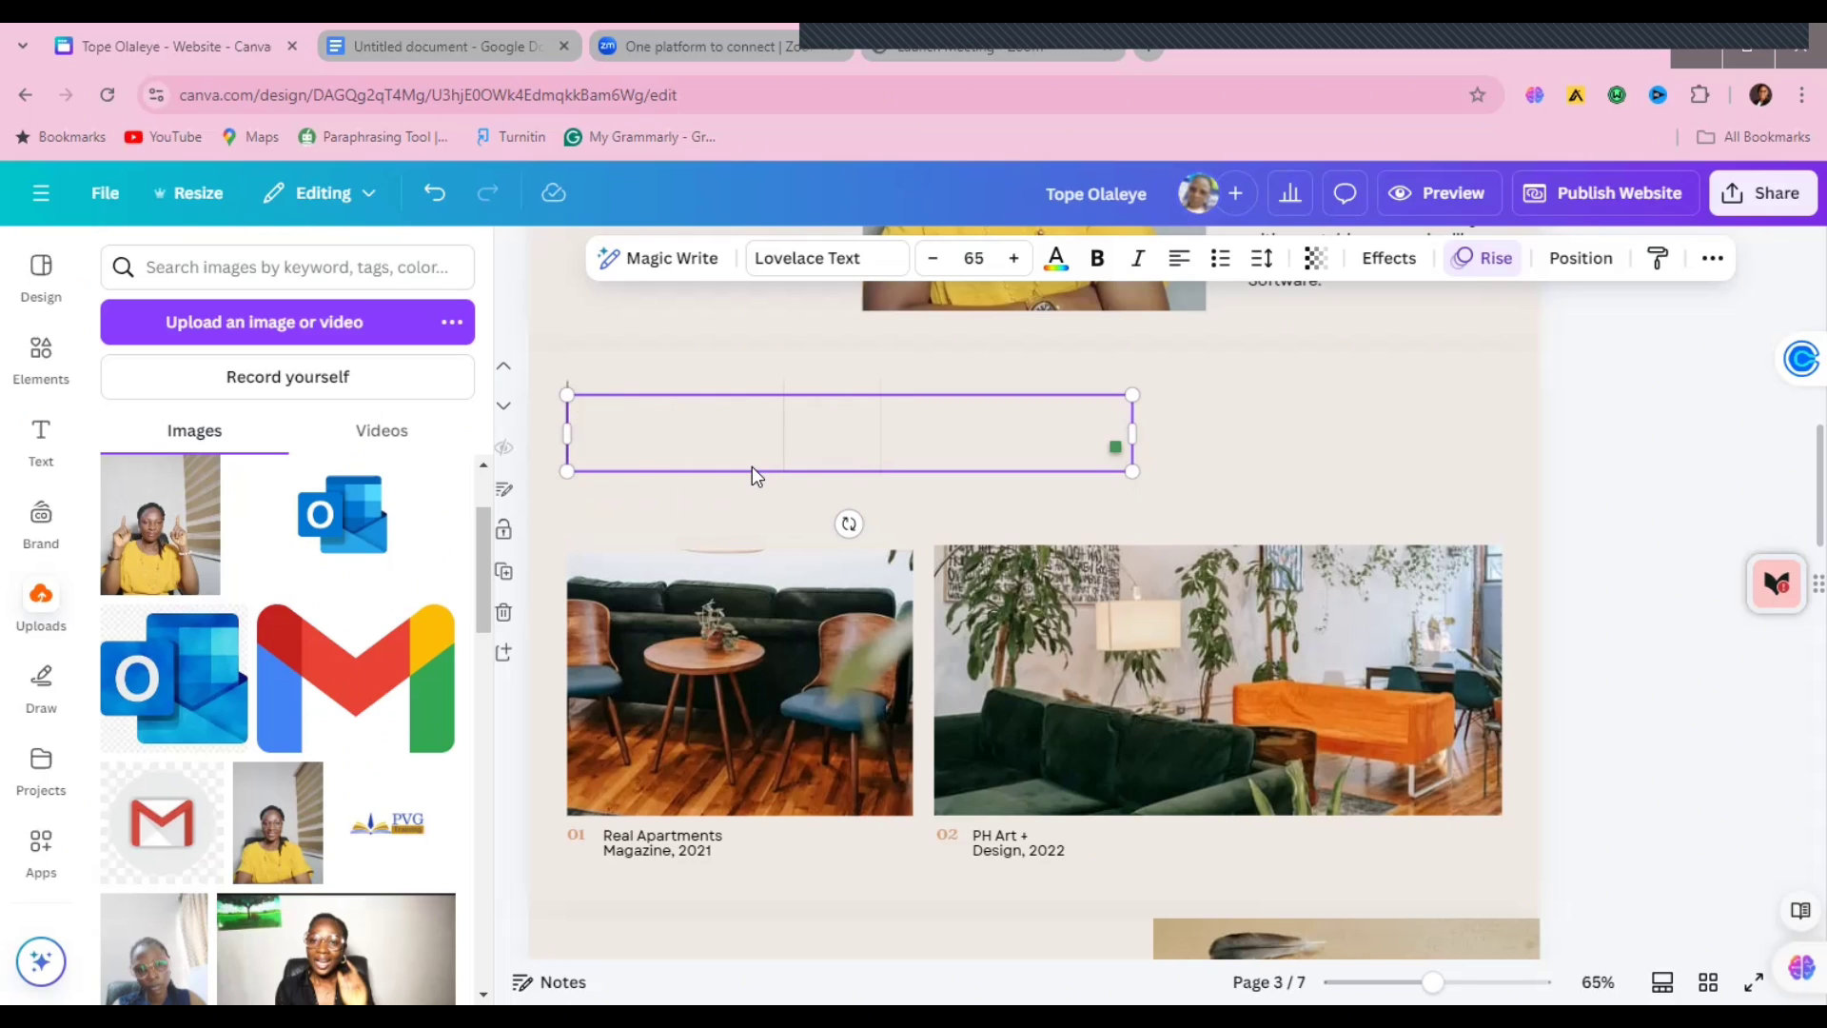
pyautogui.write('Some')
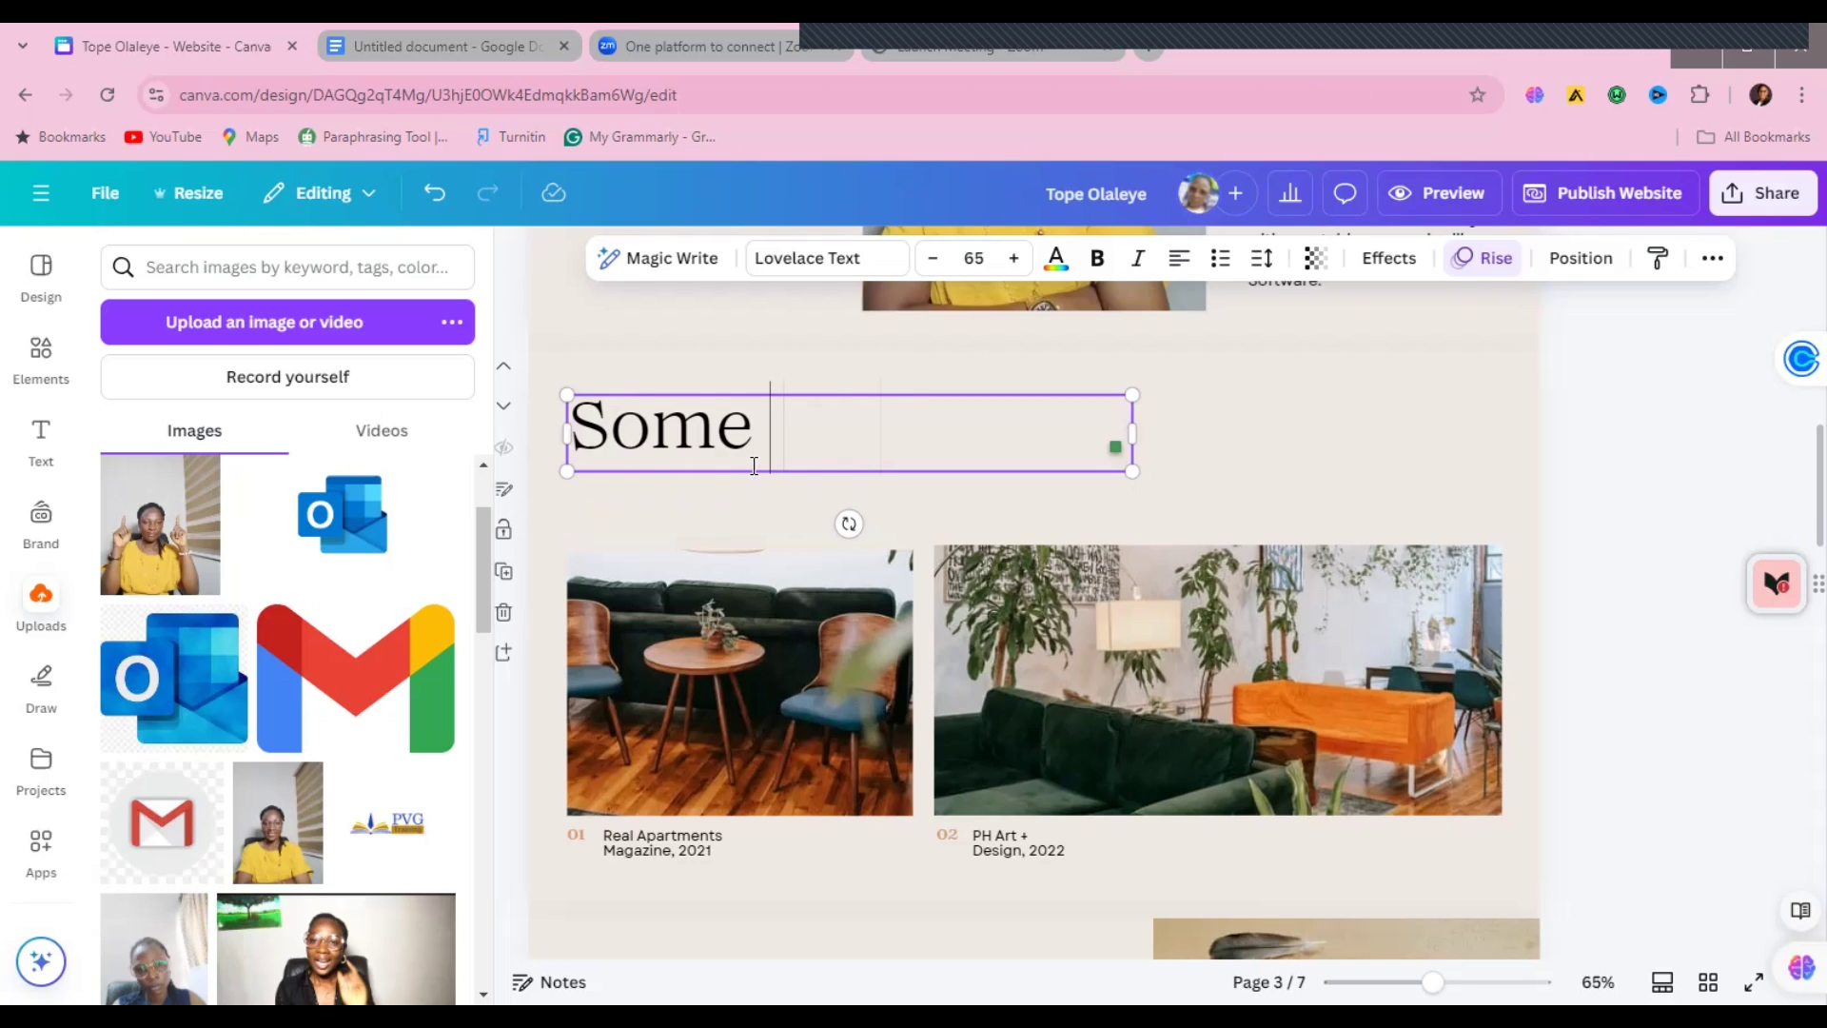
pyautogui.write(' work')
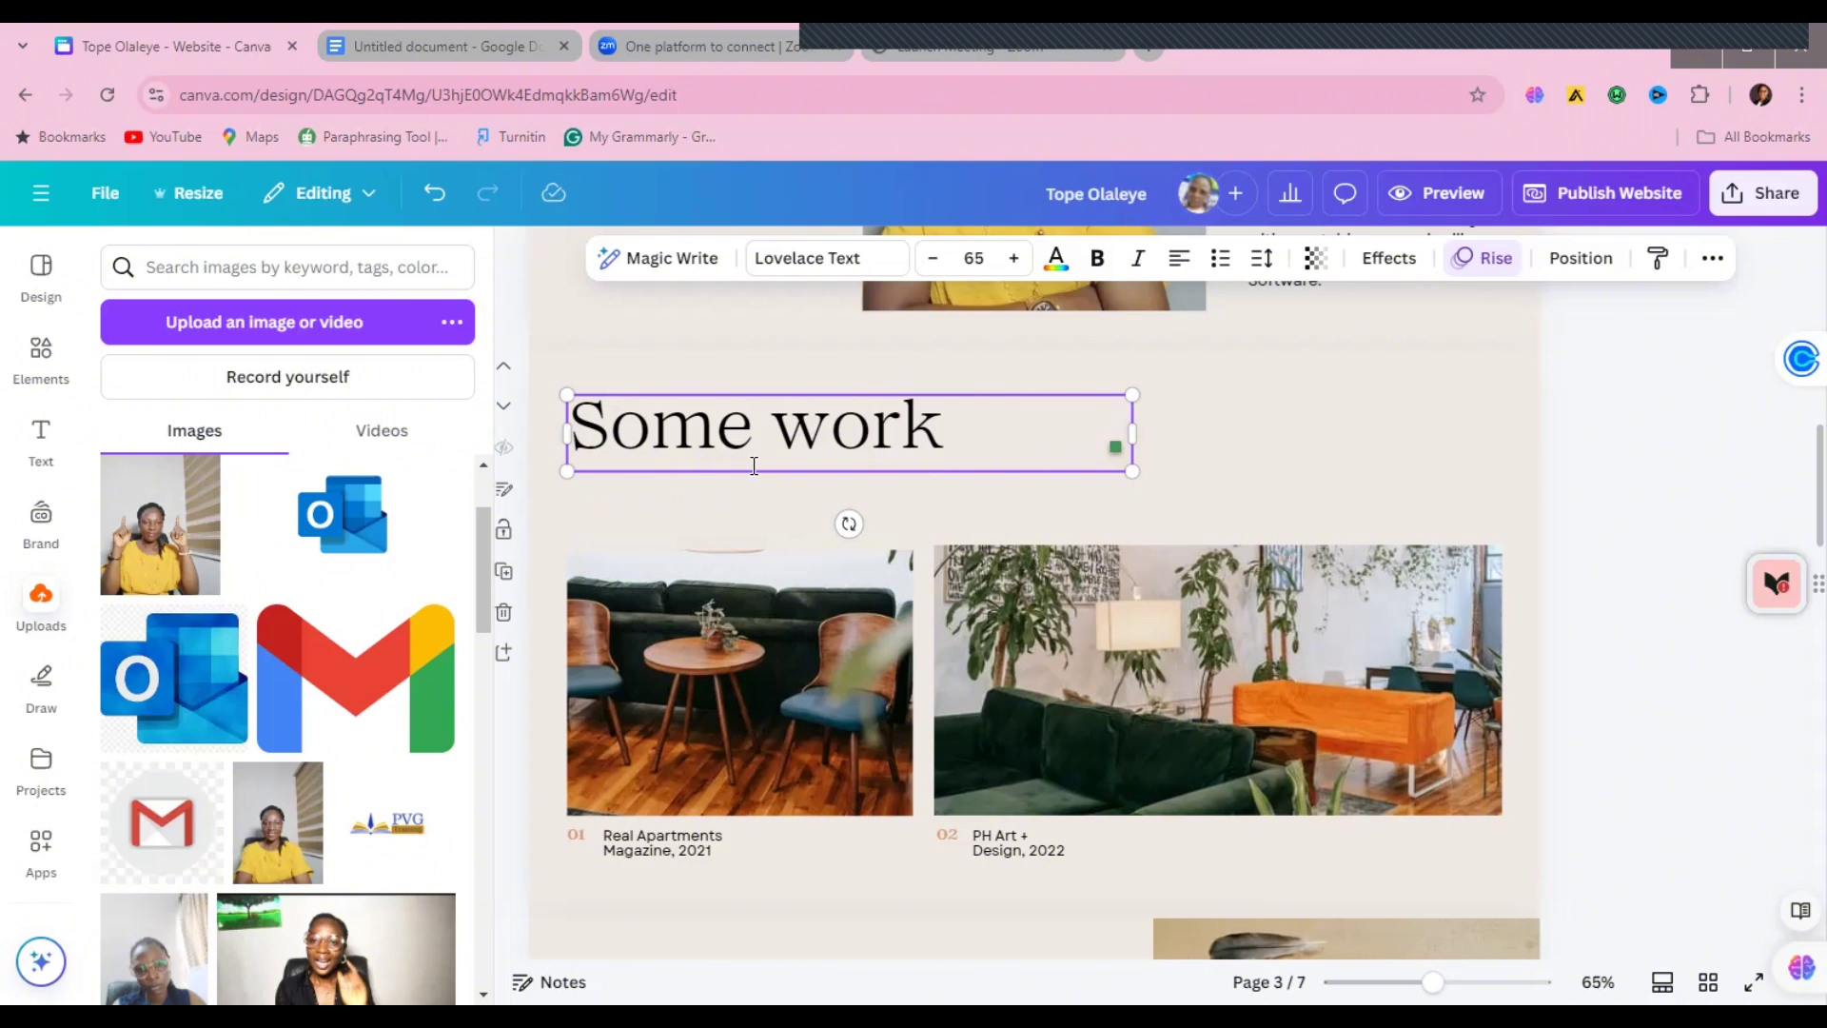
pyautogui.write(' I have Done')
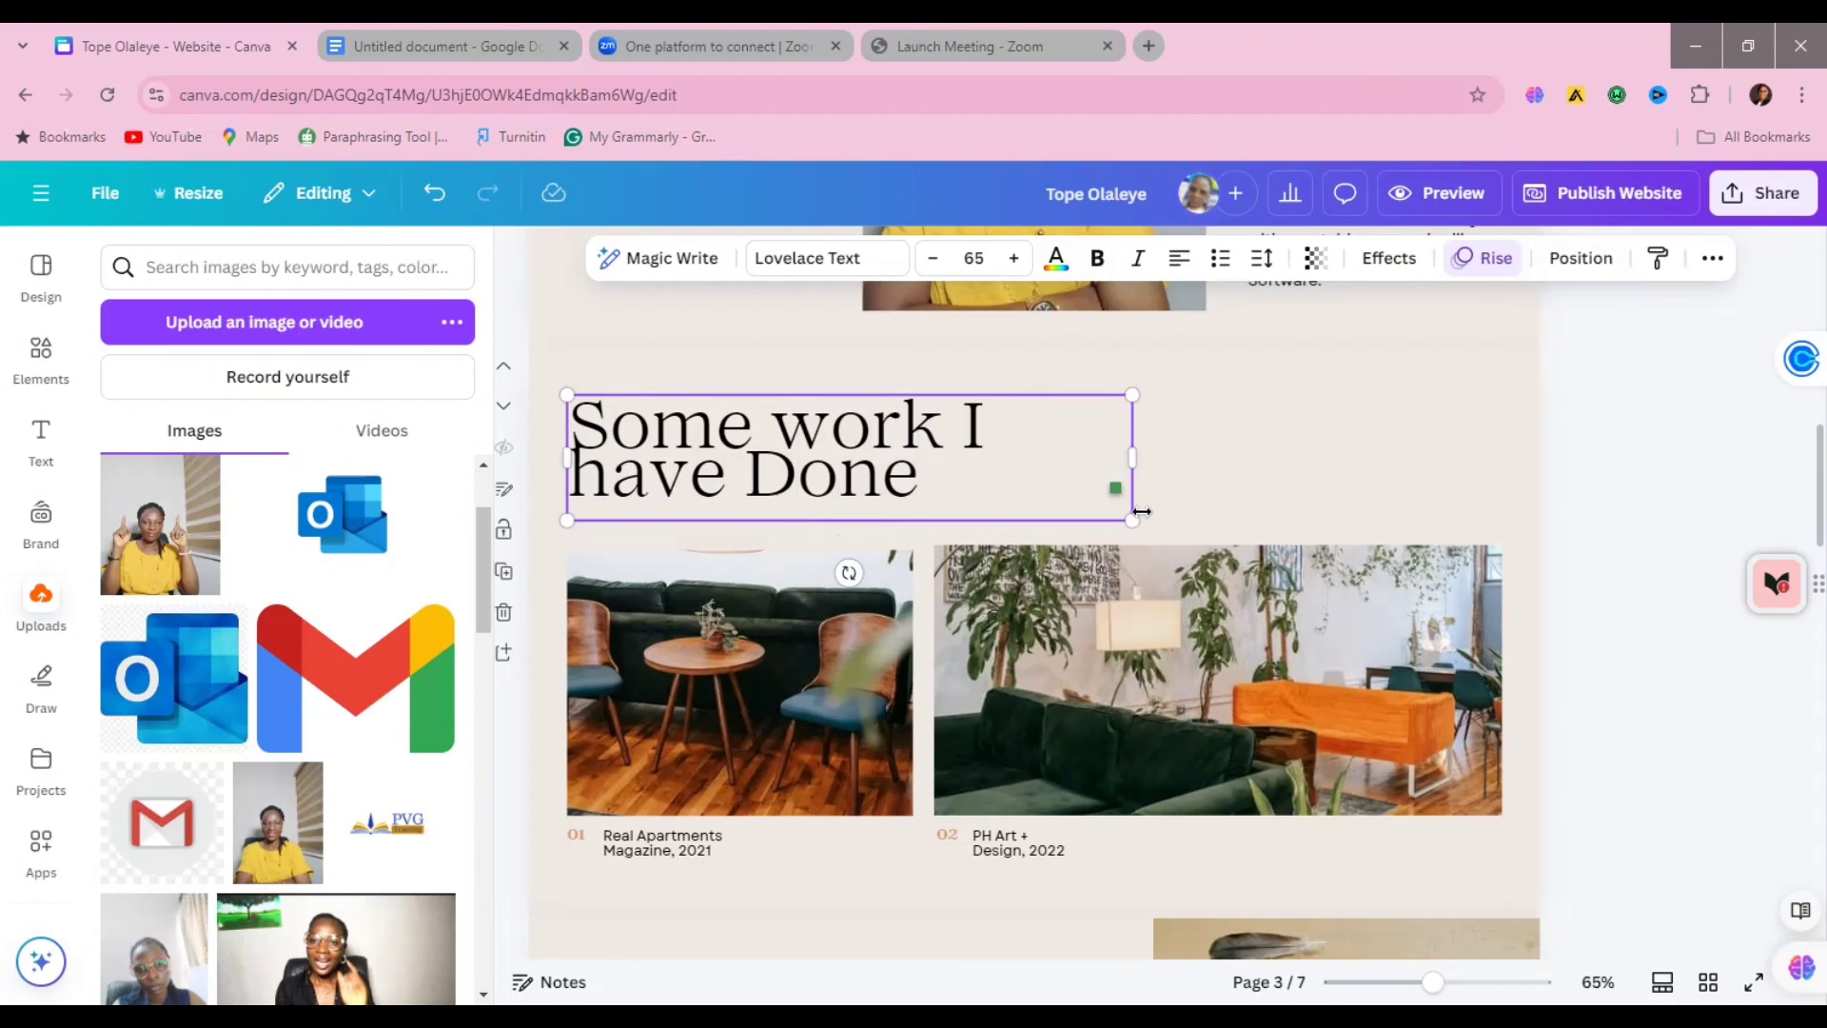
pyautogui.moveTo(1142, 512); pyautogui.dragTo(1240, 426)
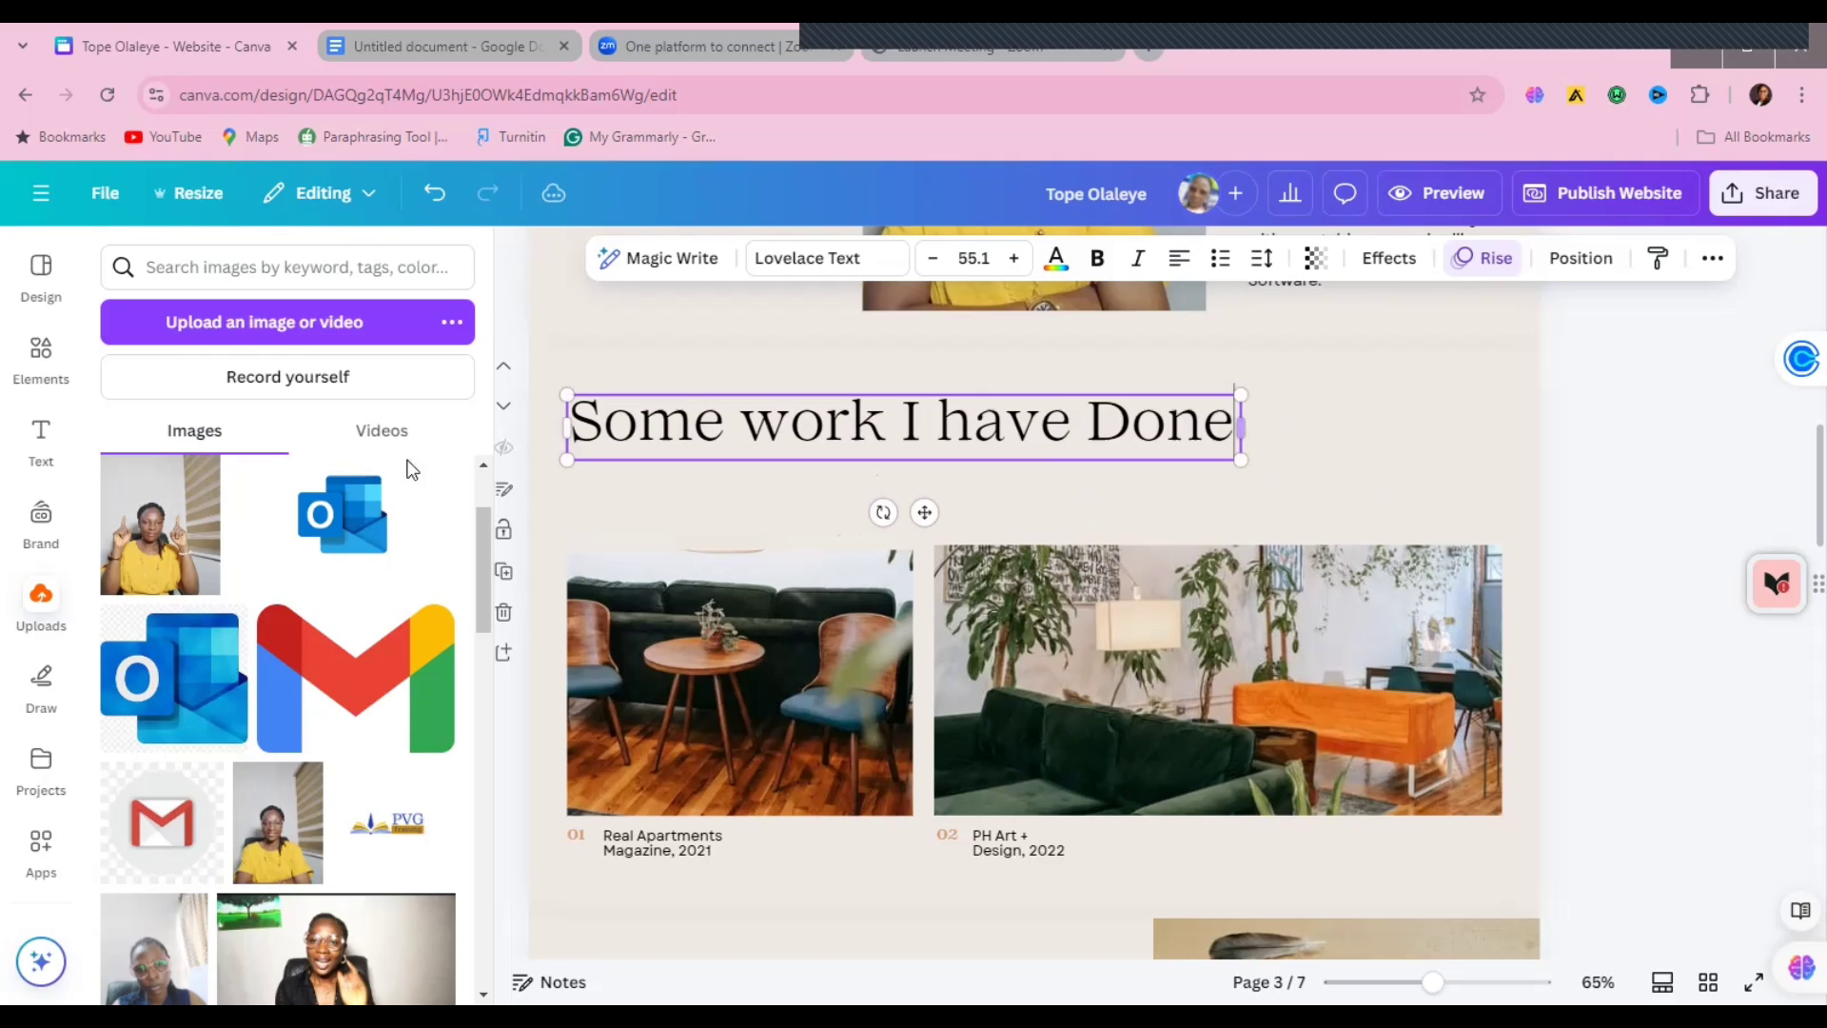
# Step: Place the real-estate website mockup into the first project photo
pyautogui.click(714, 678)
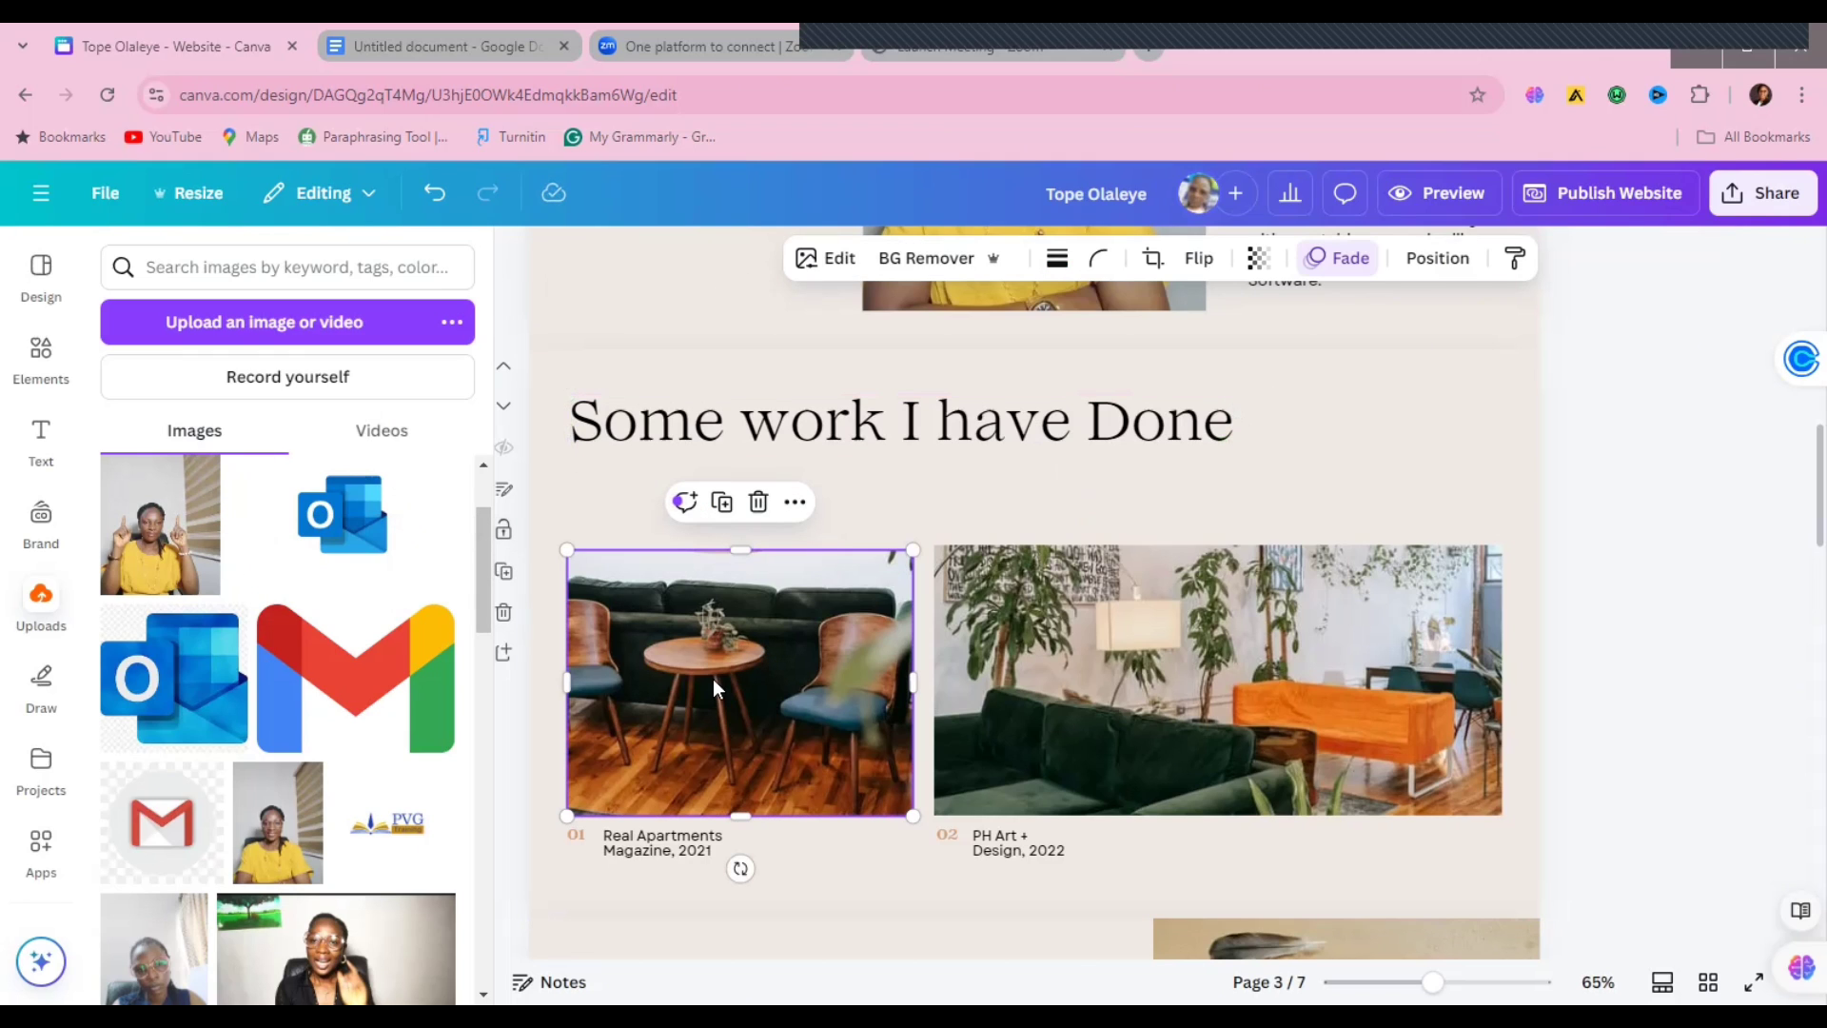
pyautogui.moveTo(479, 579); pyautogui.dragTo(479, 946)
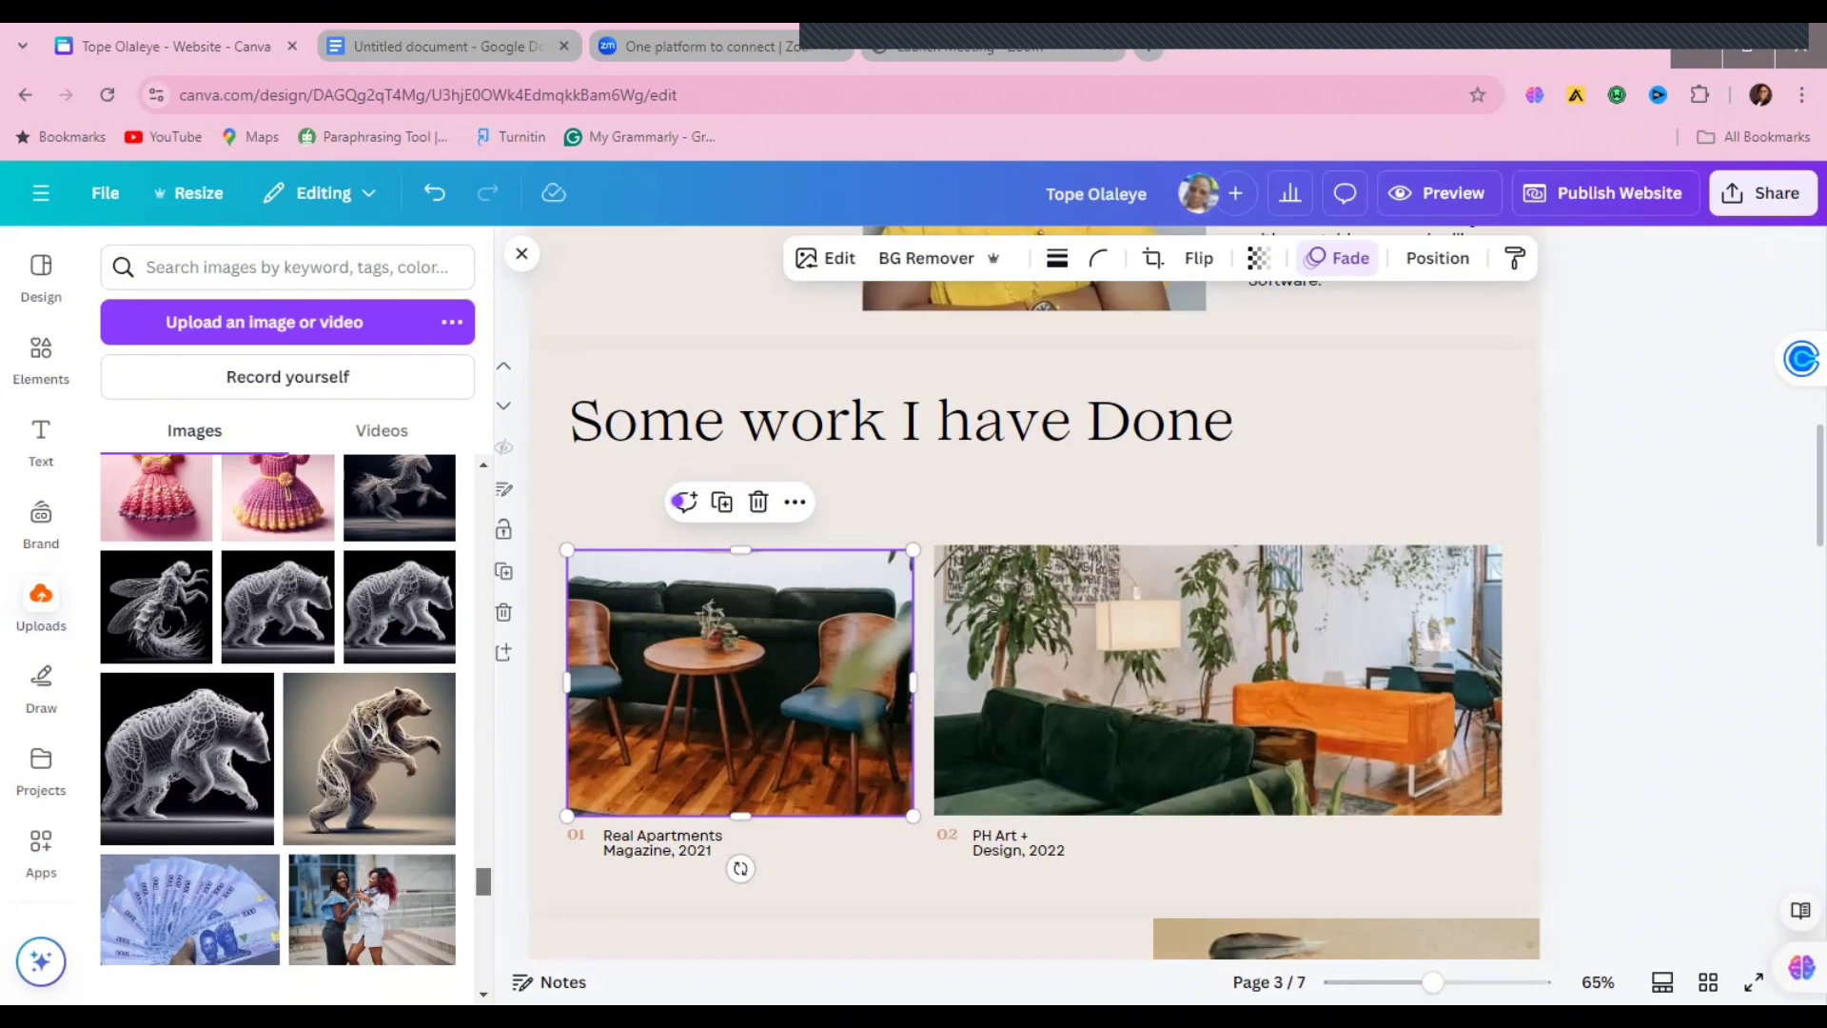
pyautogui.scroll(-5, 480, 952)
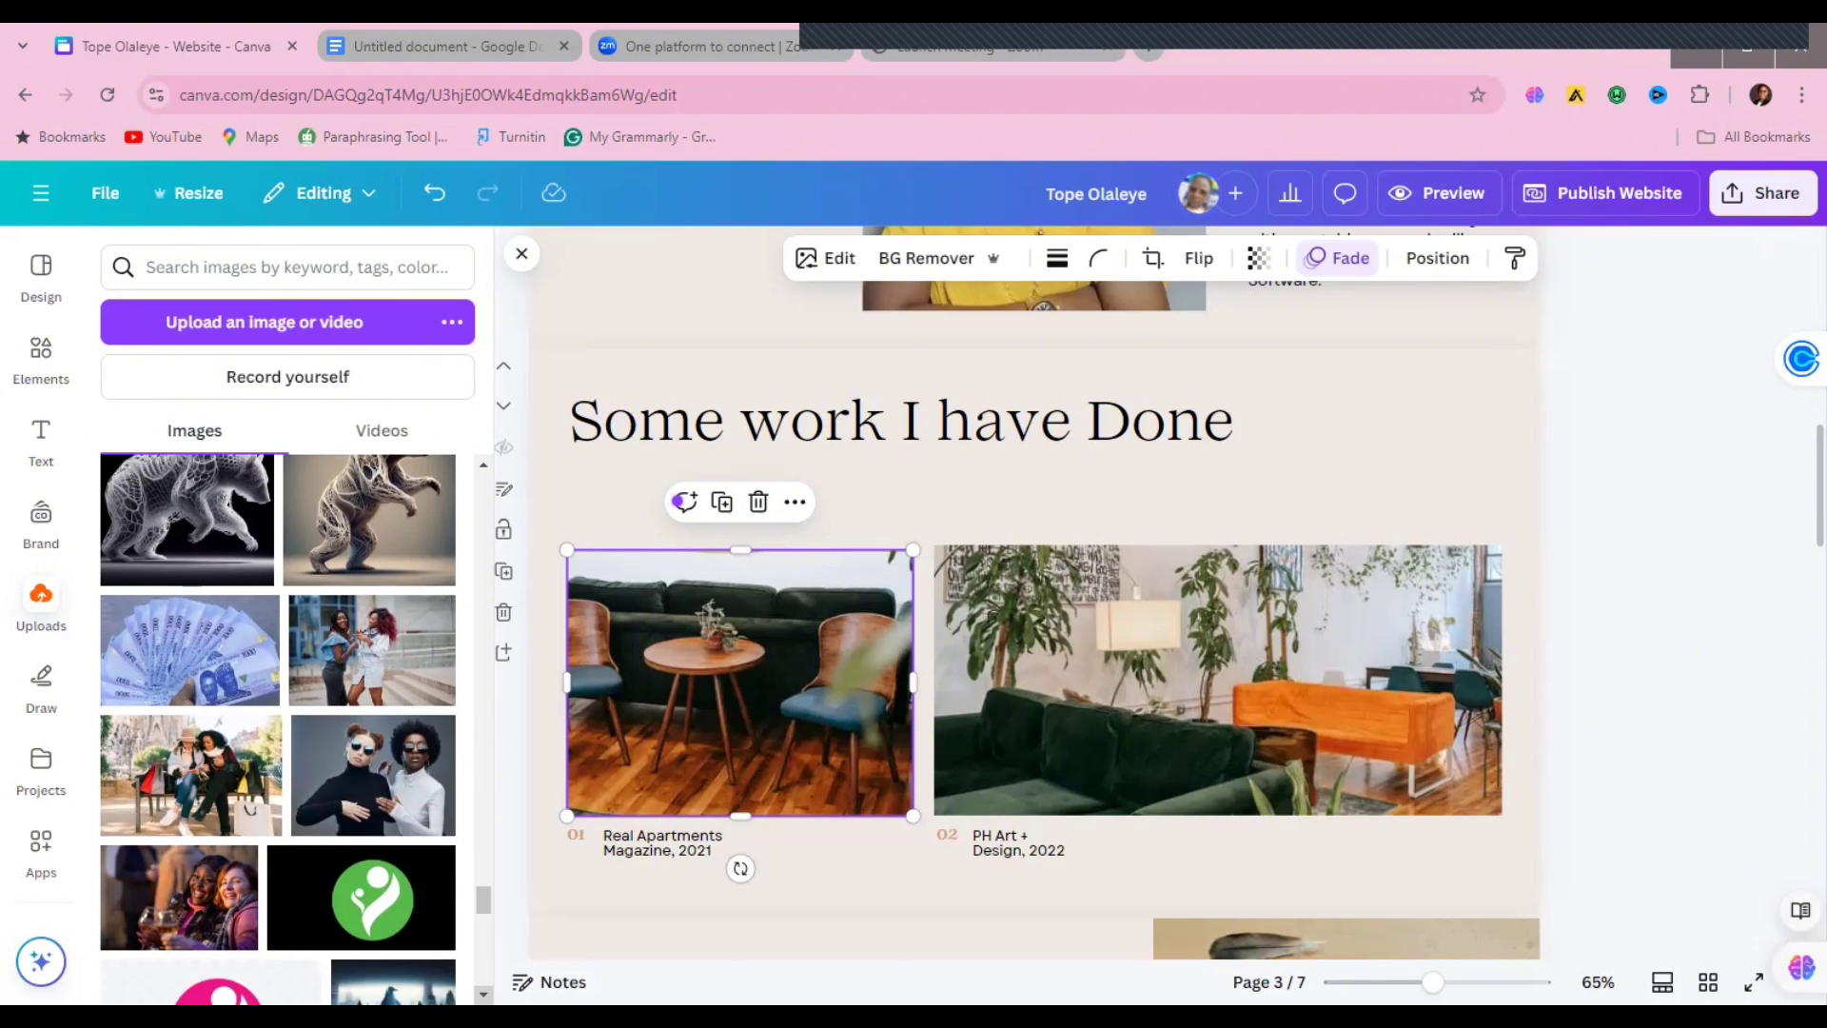
pyautogui.scroll(-10, 278, 729)
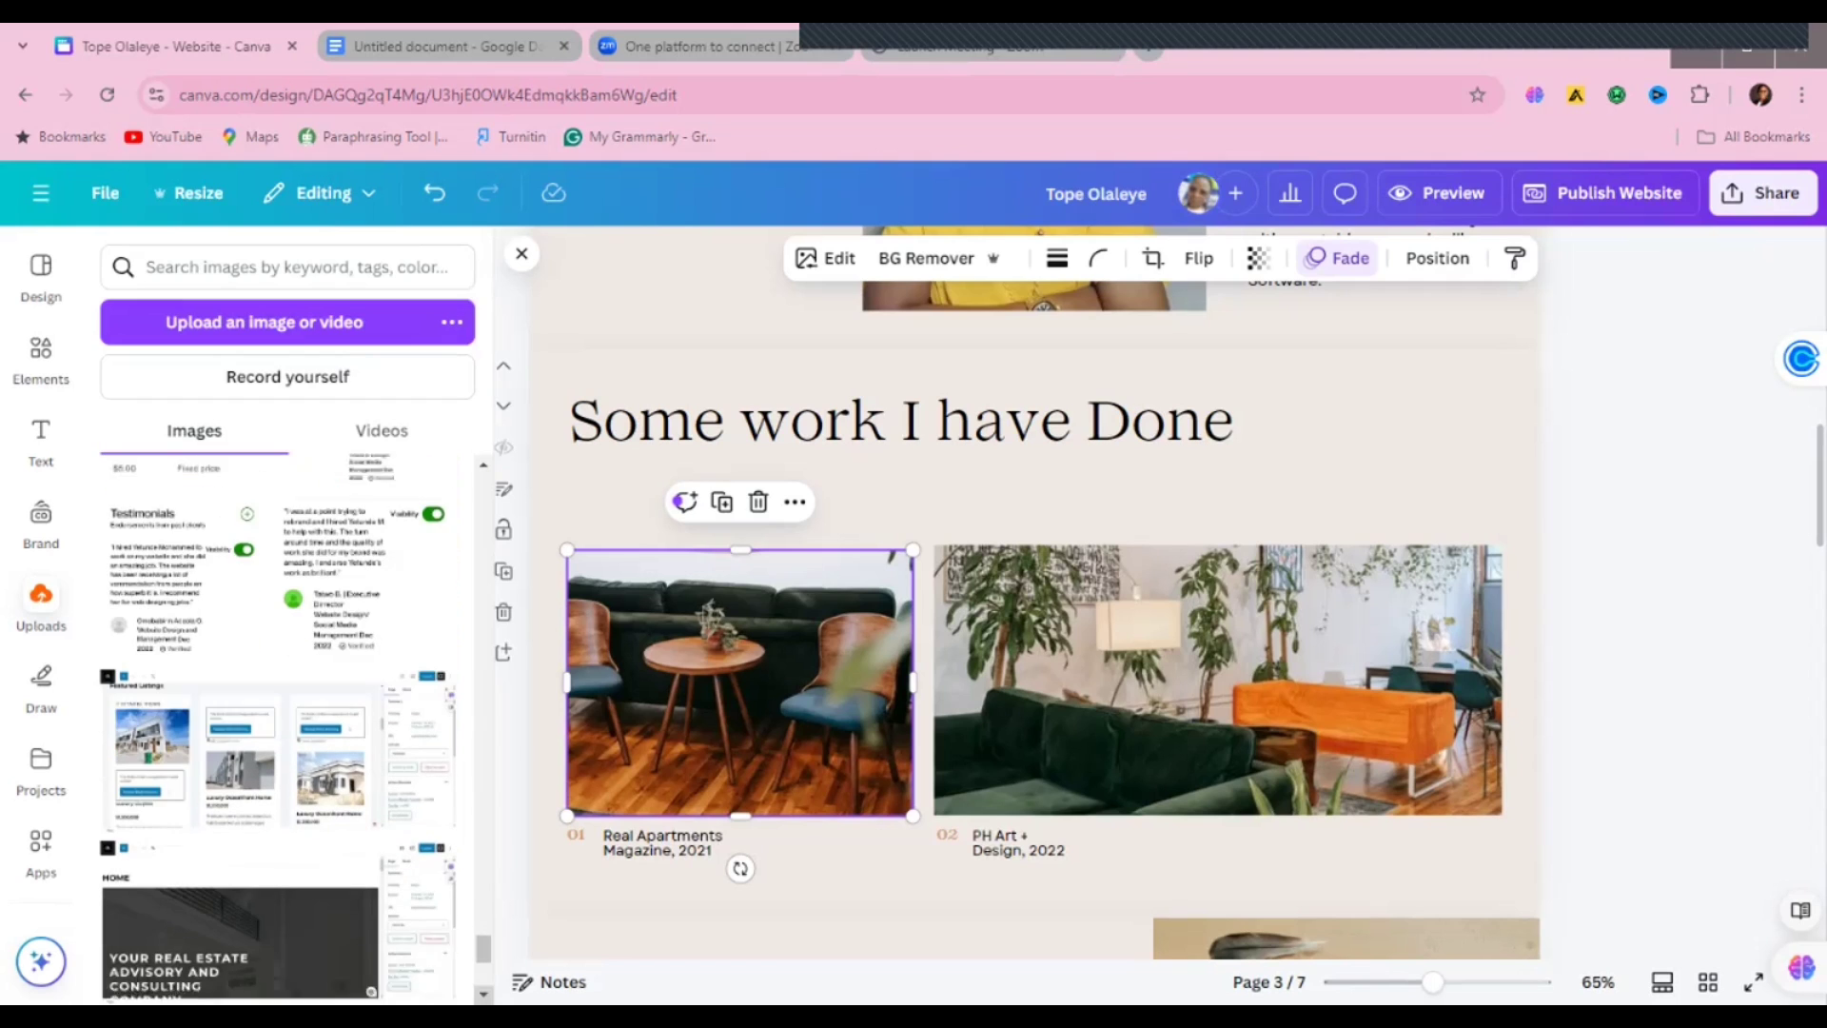
pyautogui.scroll(-1, 278, 729)
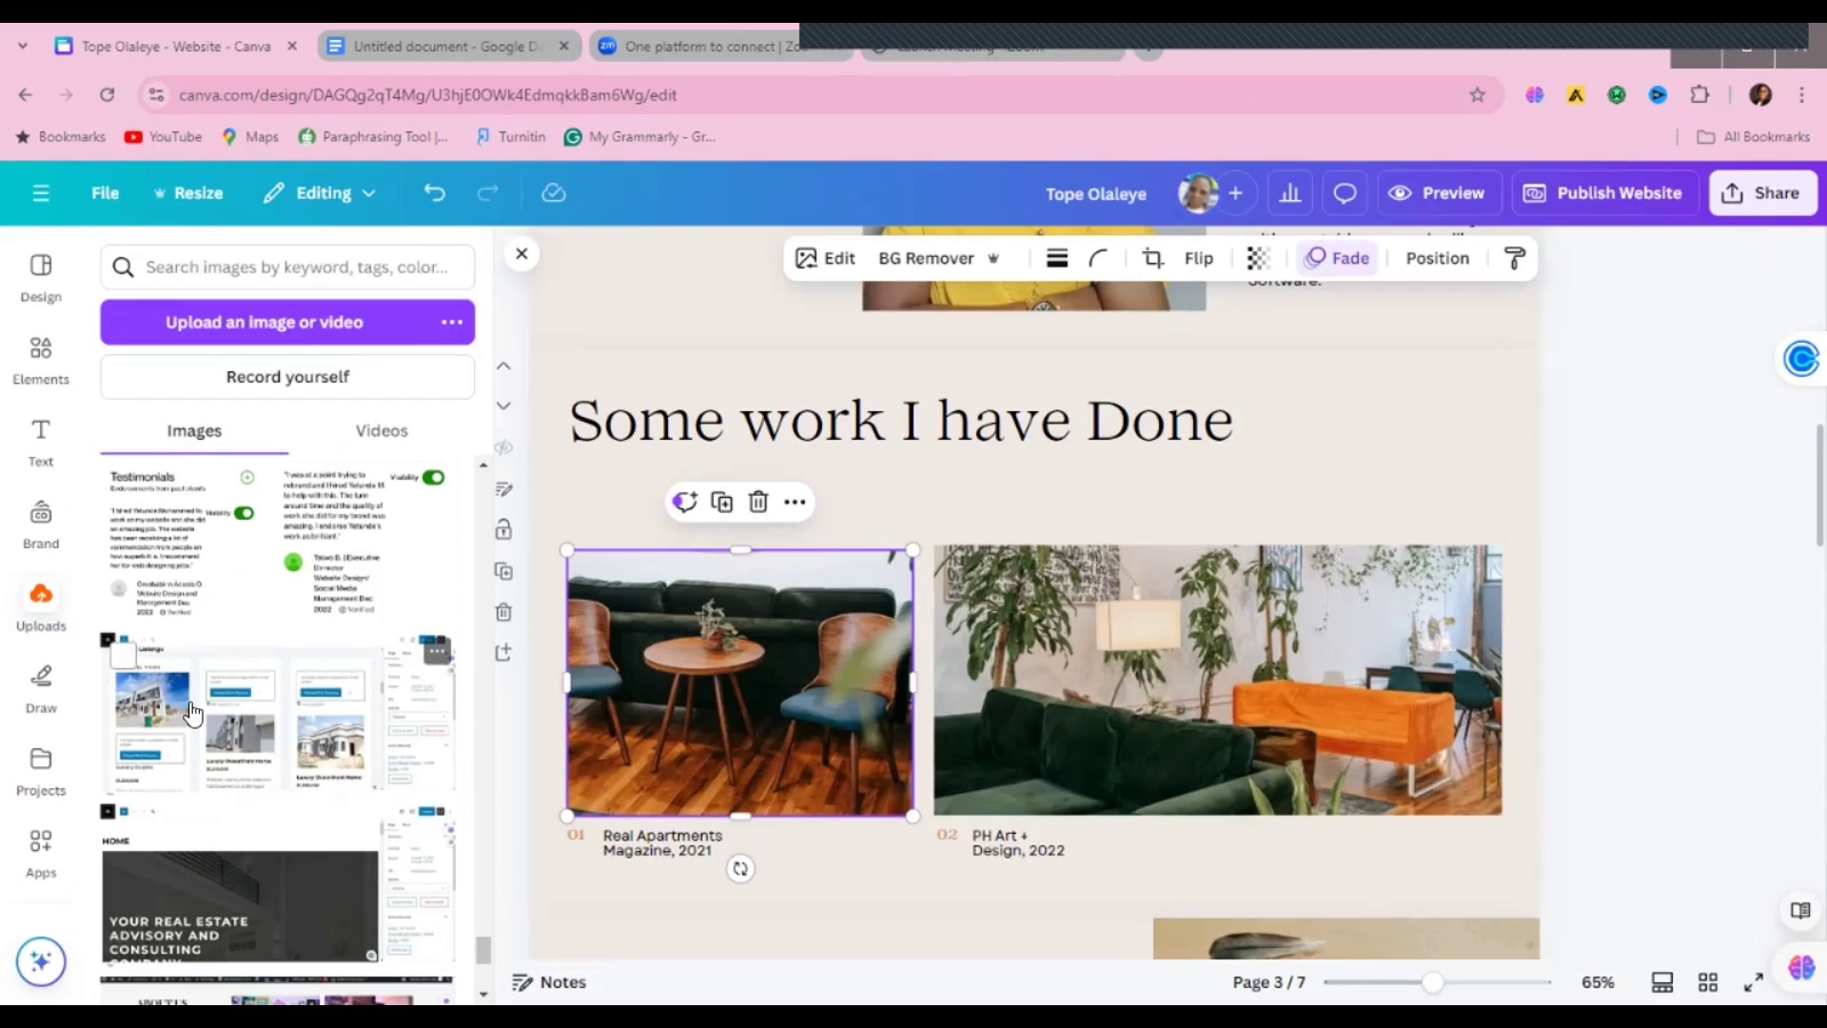
pyautogui.moveTo(738, 672); pyautogui.dragTo(738, 674)
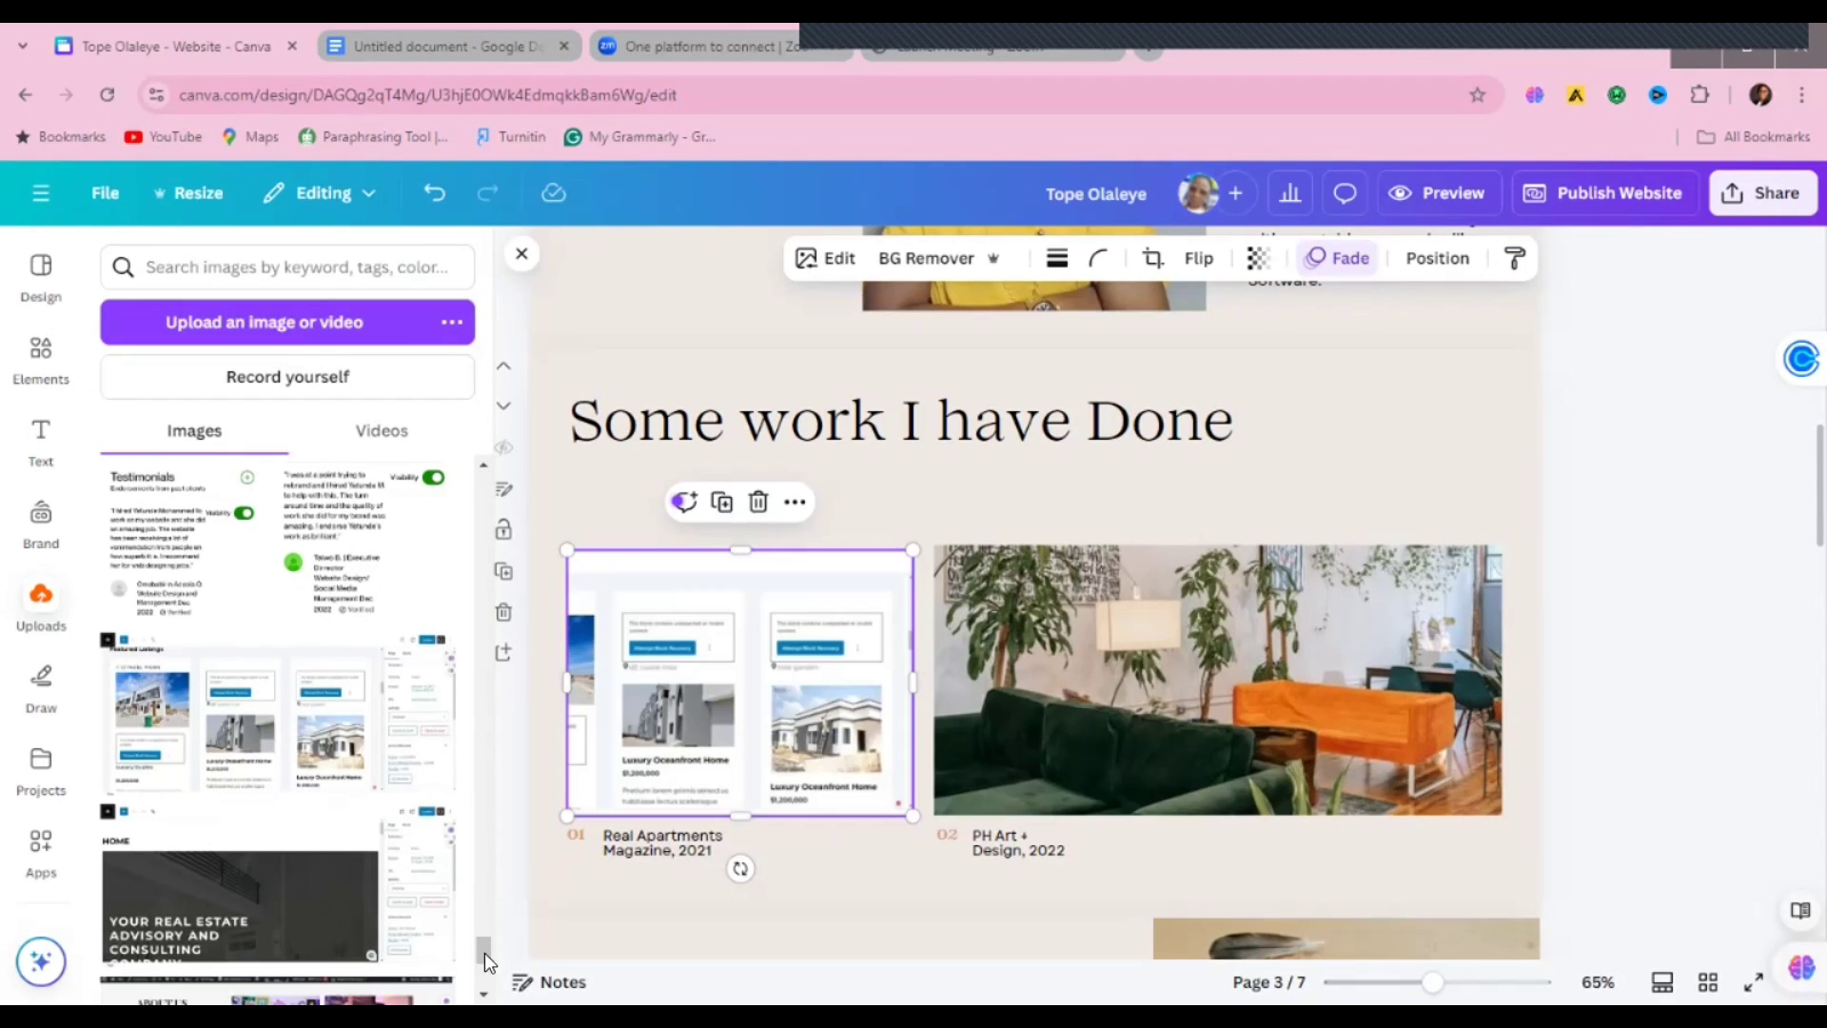
# Step: Put the WordPress dashboard into the second photo and the collage into the page 4 moodboard frame
pyautogui.scroll(-5, 284, 752)
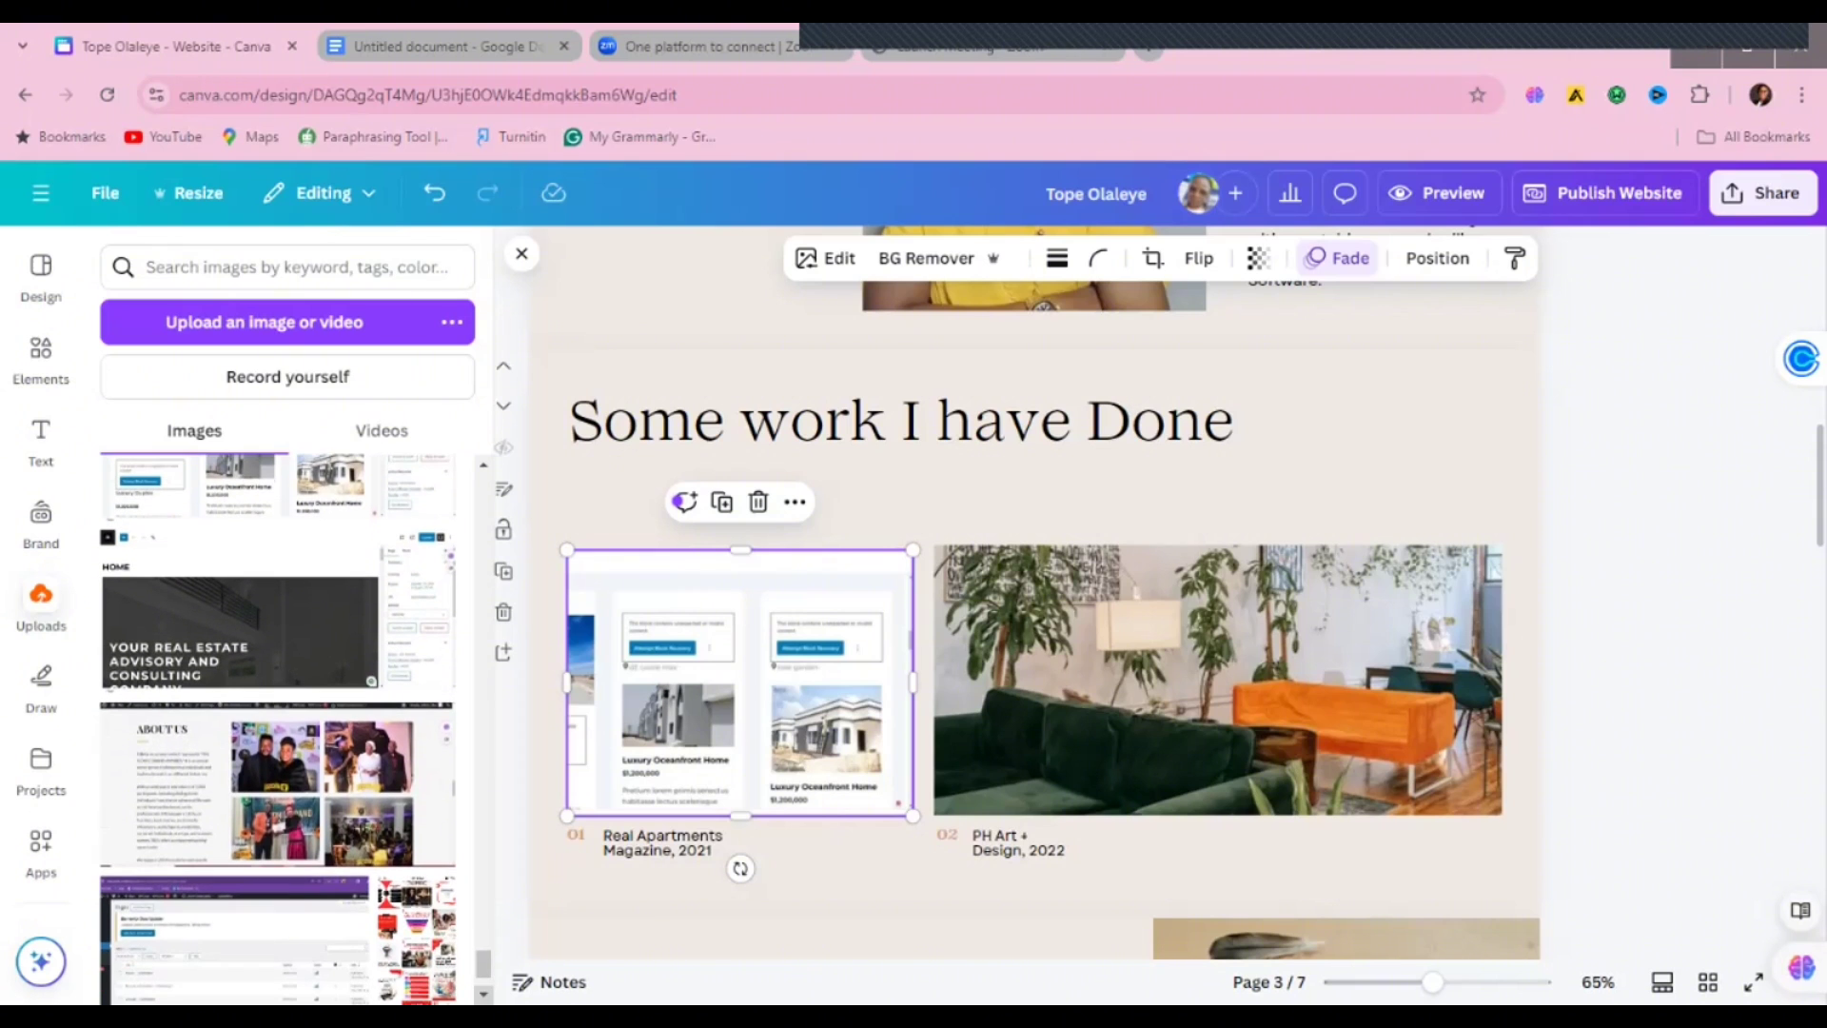
pyautogui.moveTo(609, 780); pyautogui.dragTo(1042, 678)
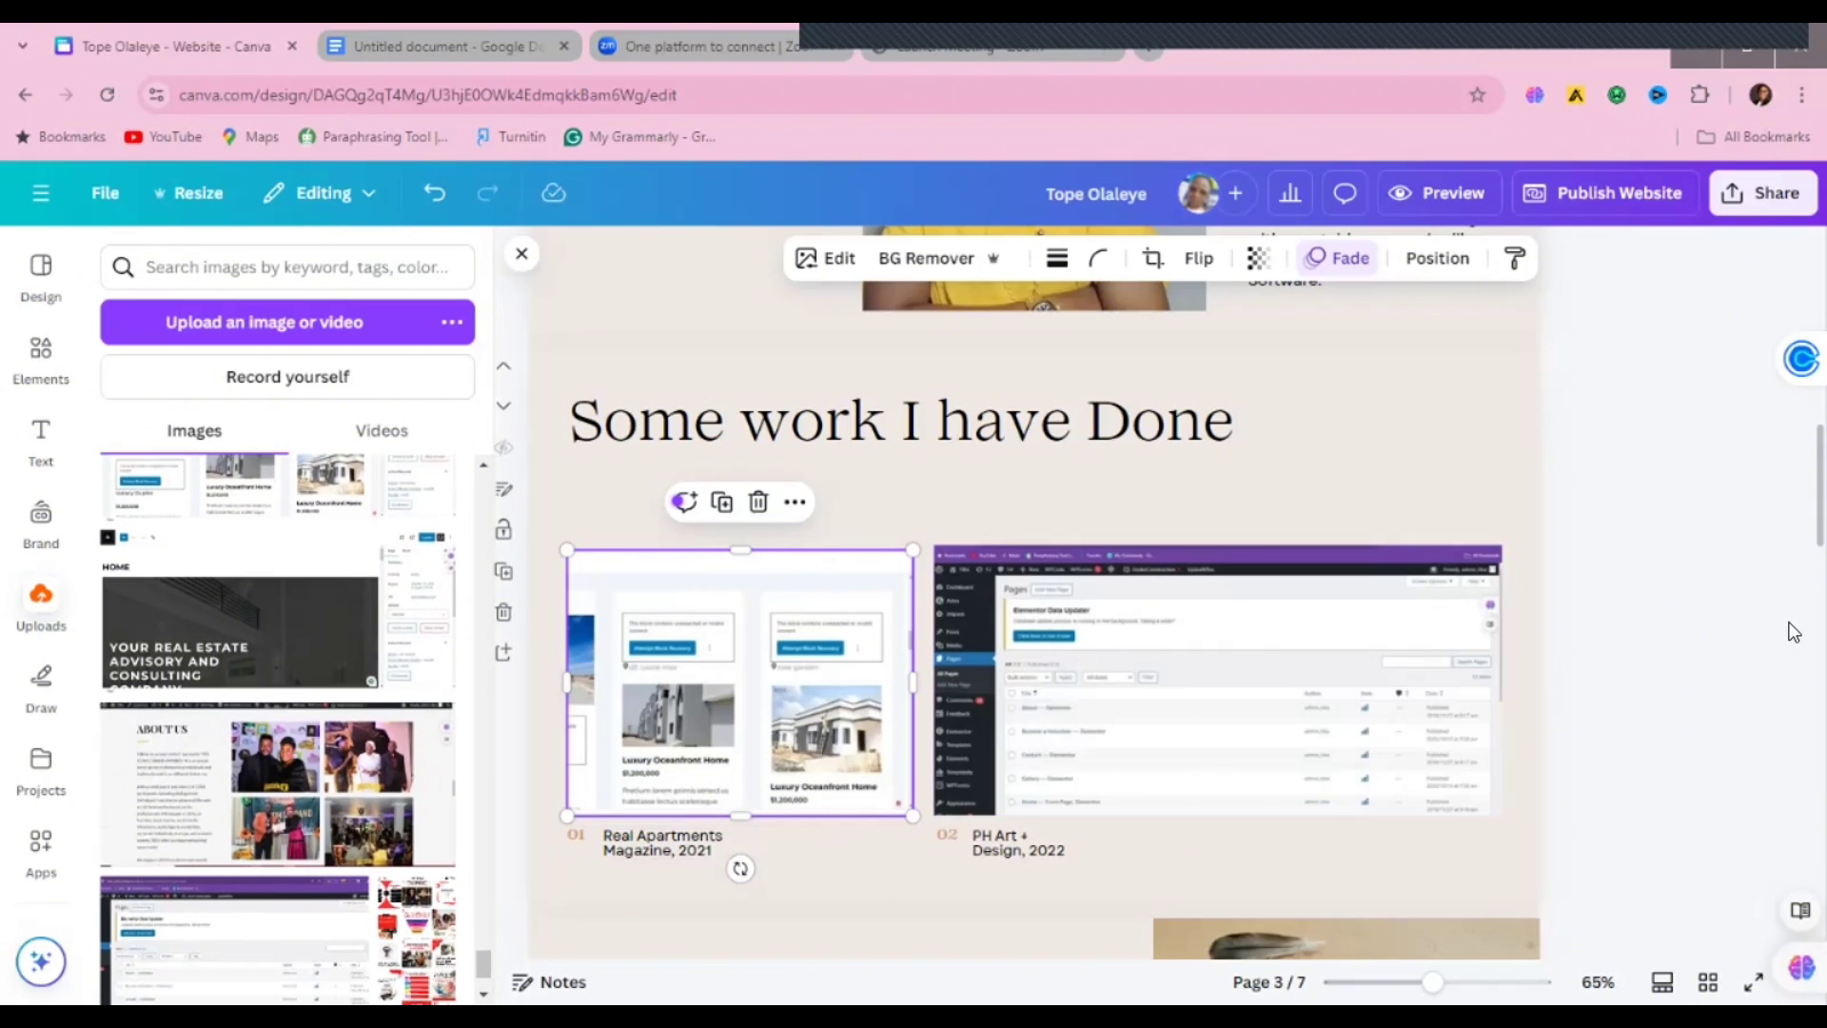
pyautogui.moveTo(1799, 399)
pyautogui.scroll(-5, 1245, 725)
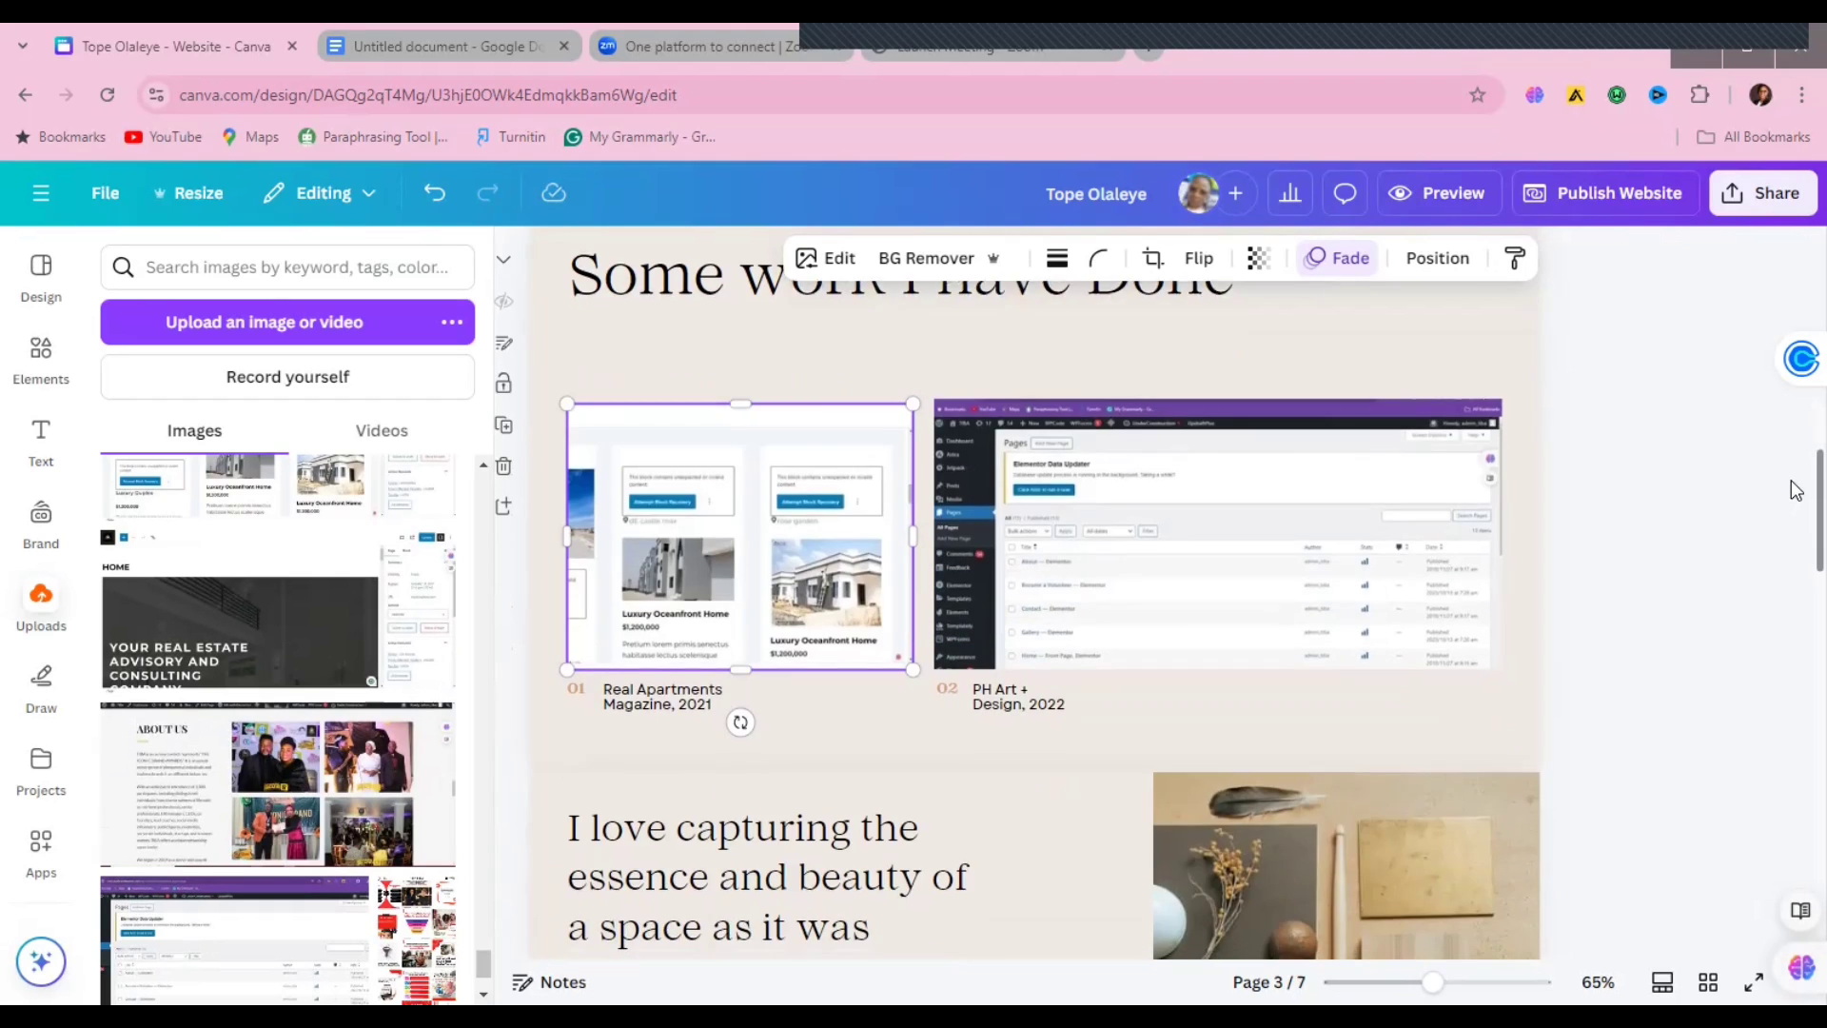
pyautogui.click(1348, 710)
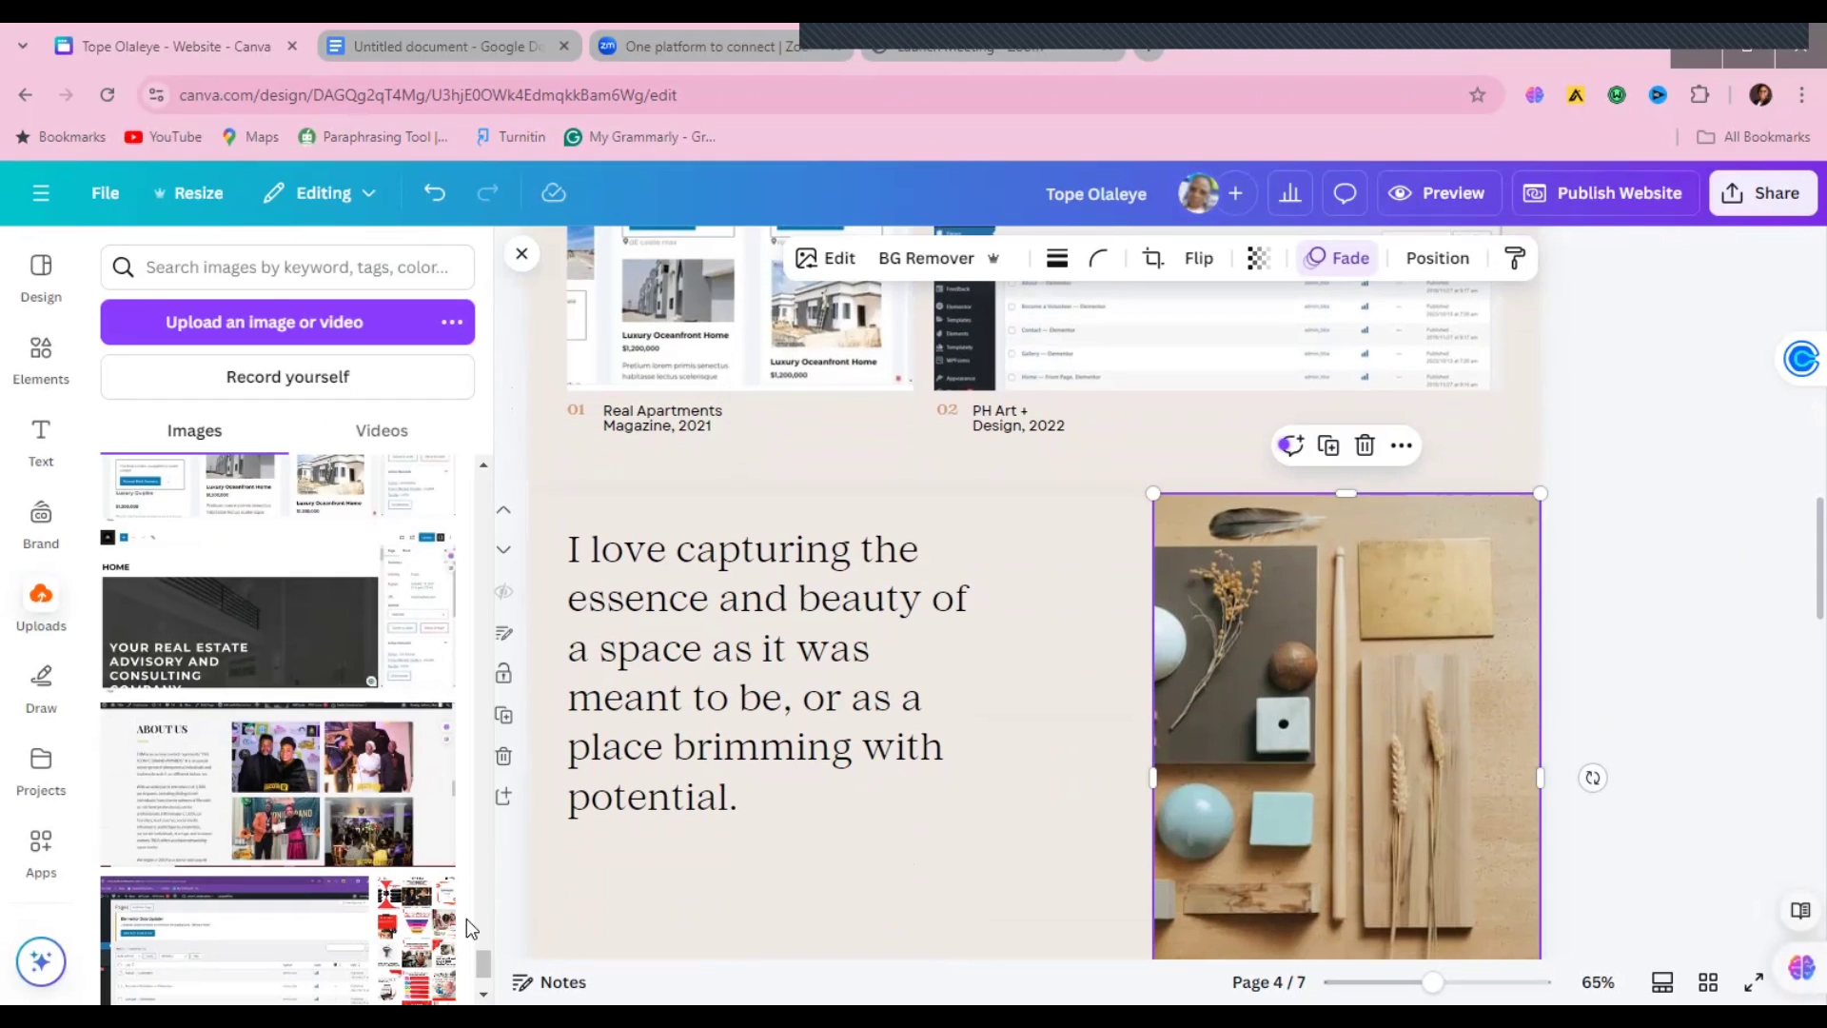
pyautogui.moveTo(1340, 791); pyautogui.dragTo(1339, 791)
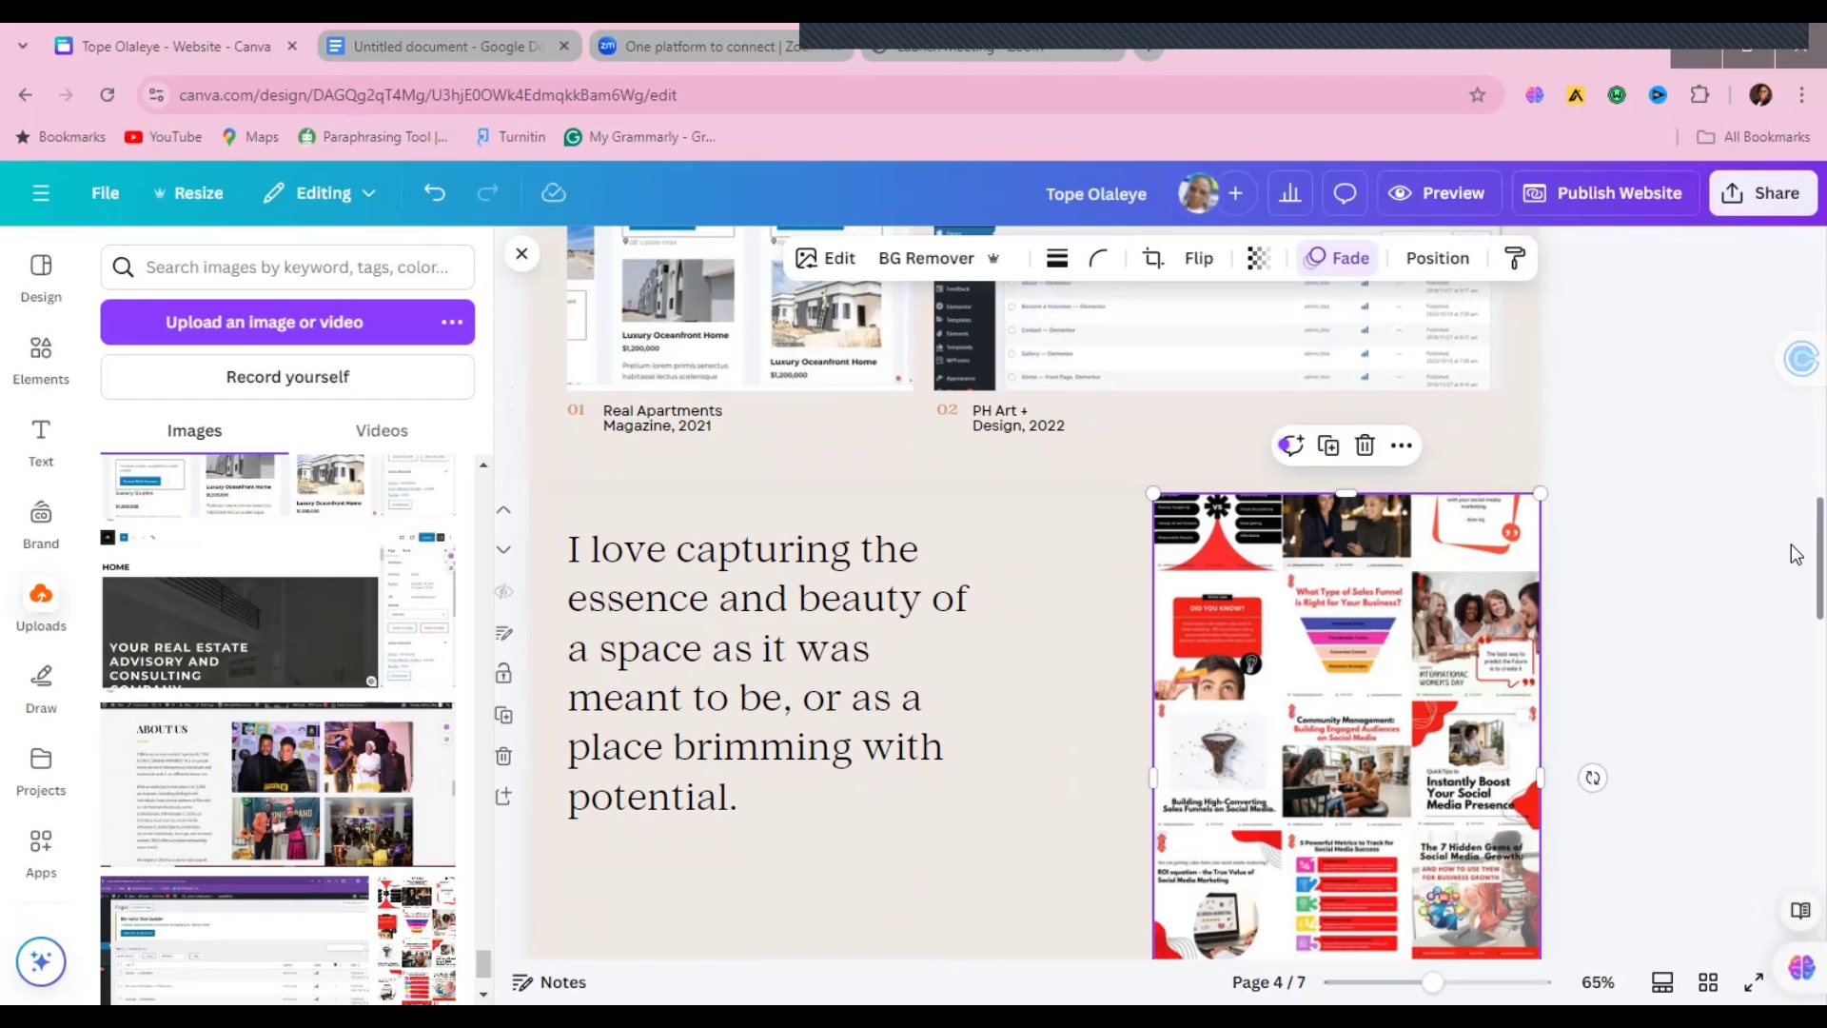
pyautogui.scroll(-2, 1795, 571)
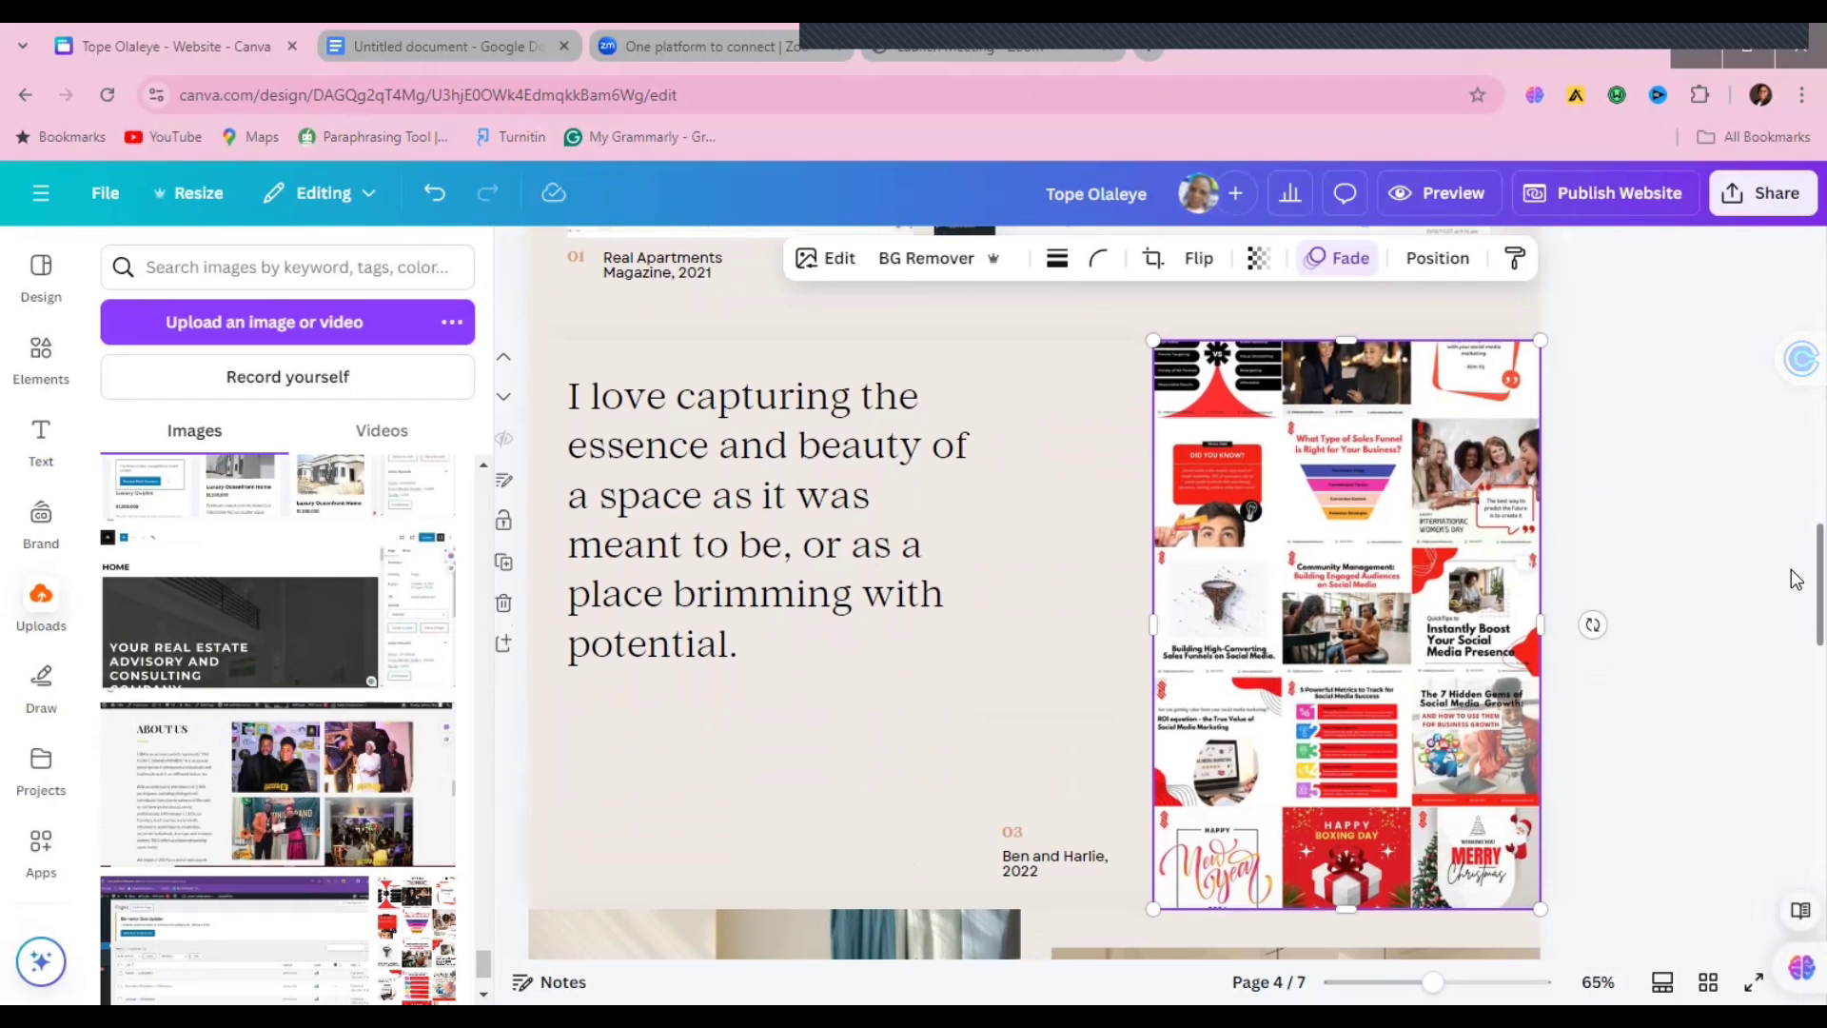
pyautogui.doubleClick(585, 594)
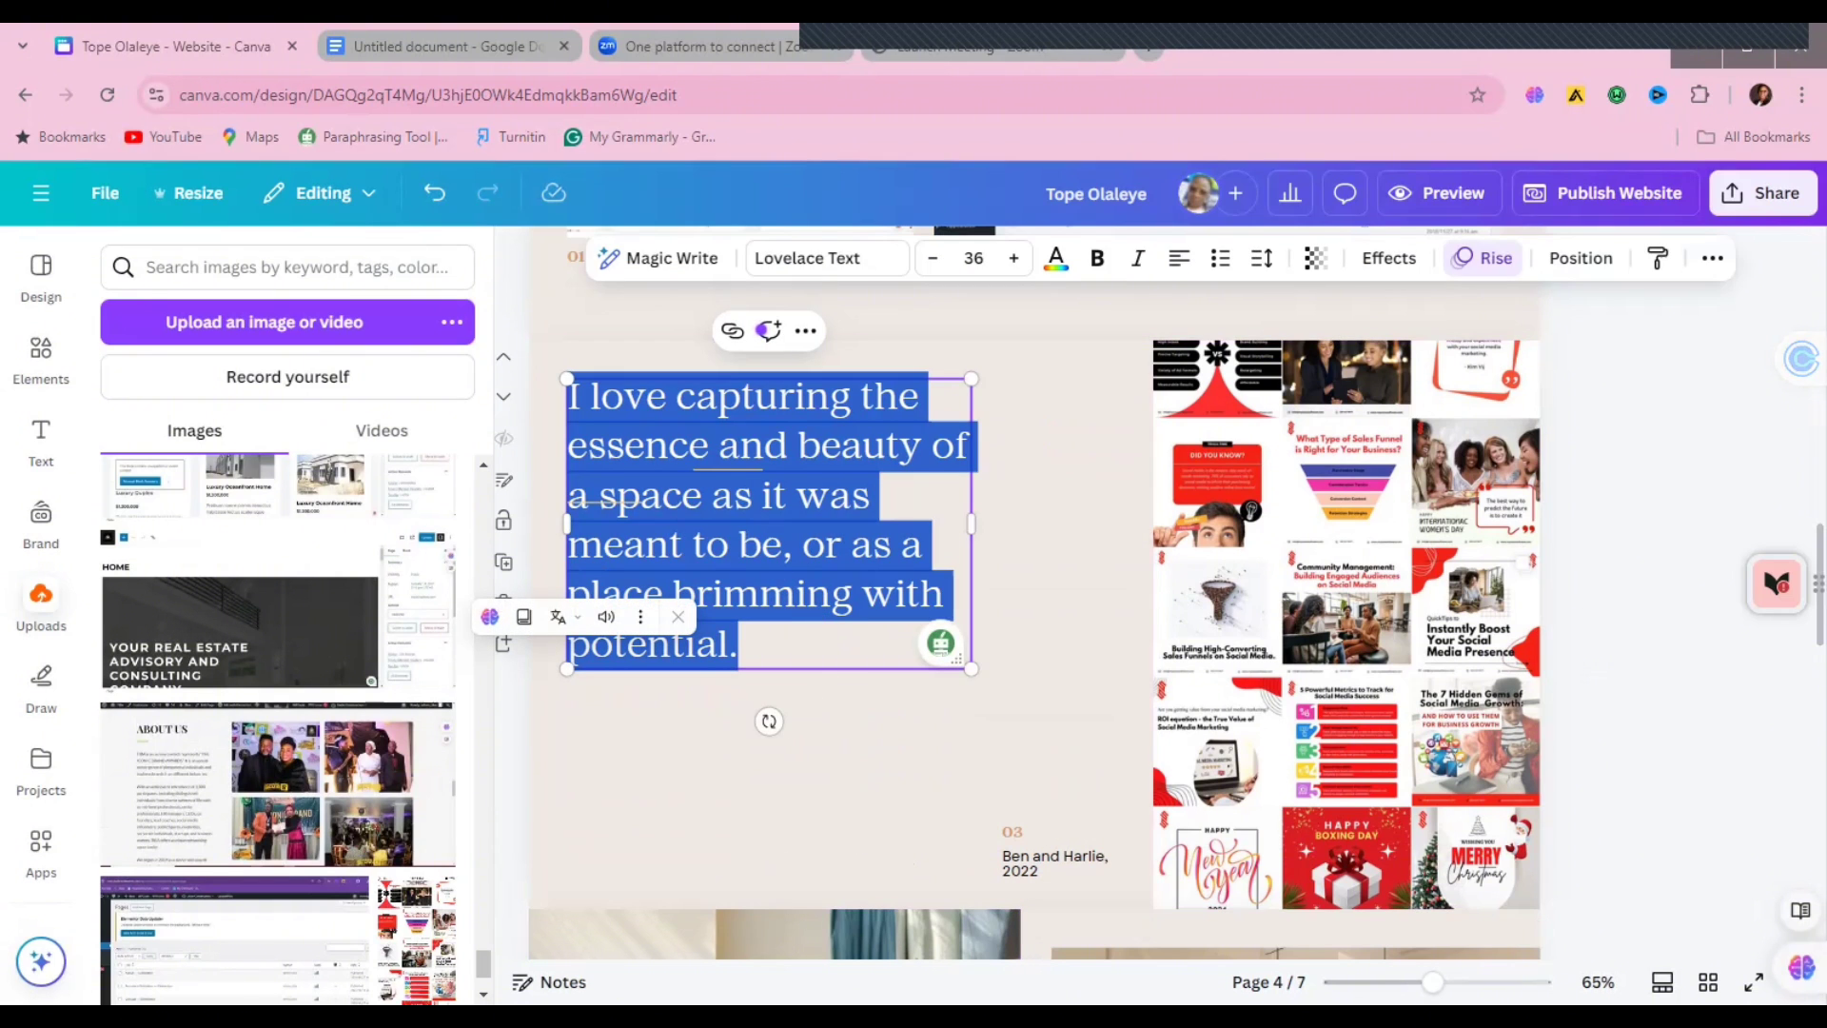
# Step: Paste the 'dedicated and results-oriented professional' paragraph from Google Docs over the quote
pyautogui.click(420, 37)
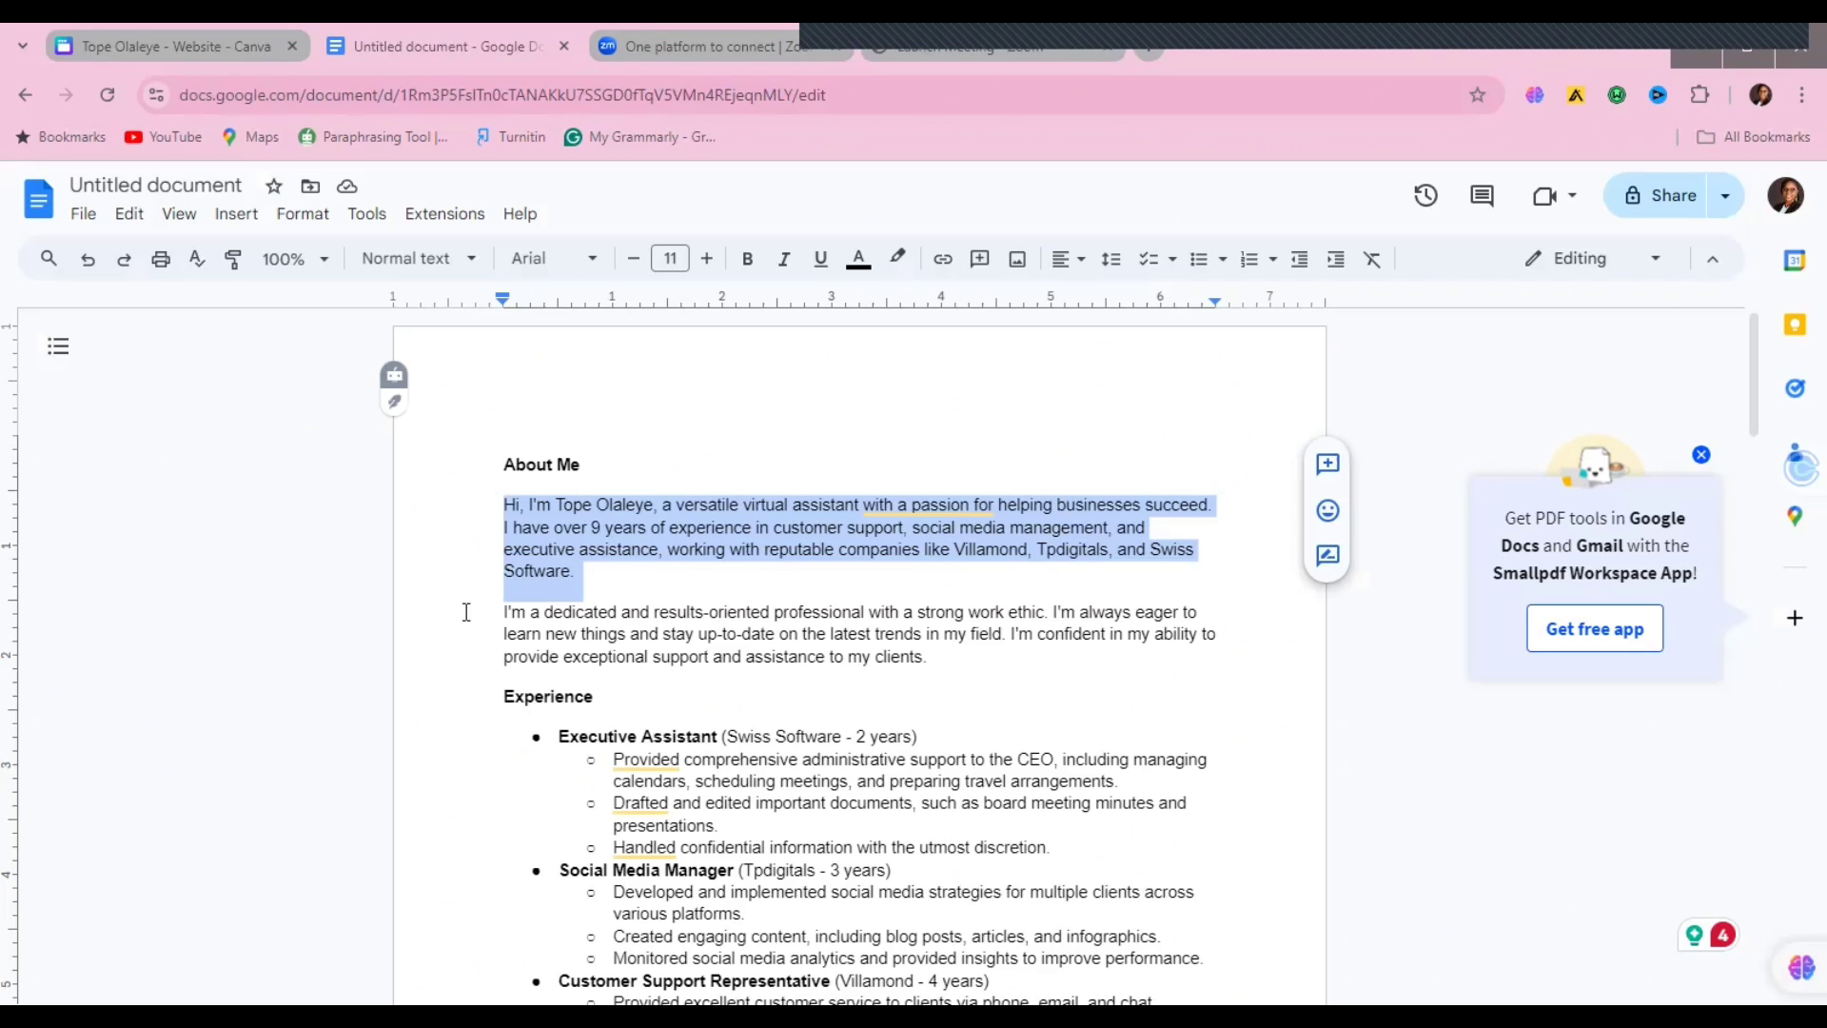
pyautogui.moveTo(467, 612); pyautogui.dragTo(937, 655)
pyautogui.hotkey('ctrl', 'c')
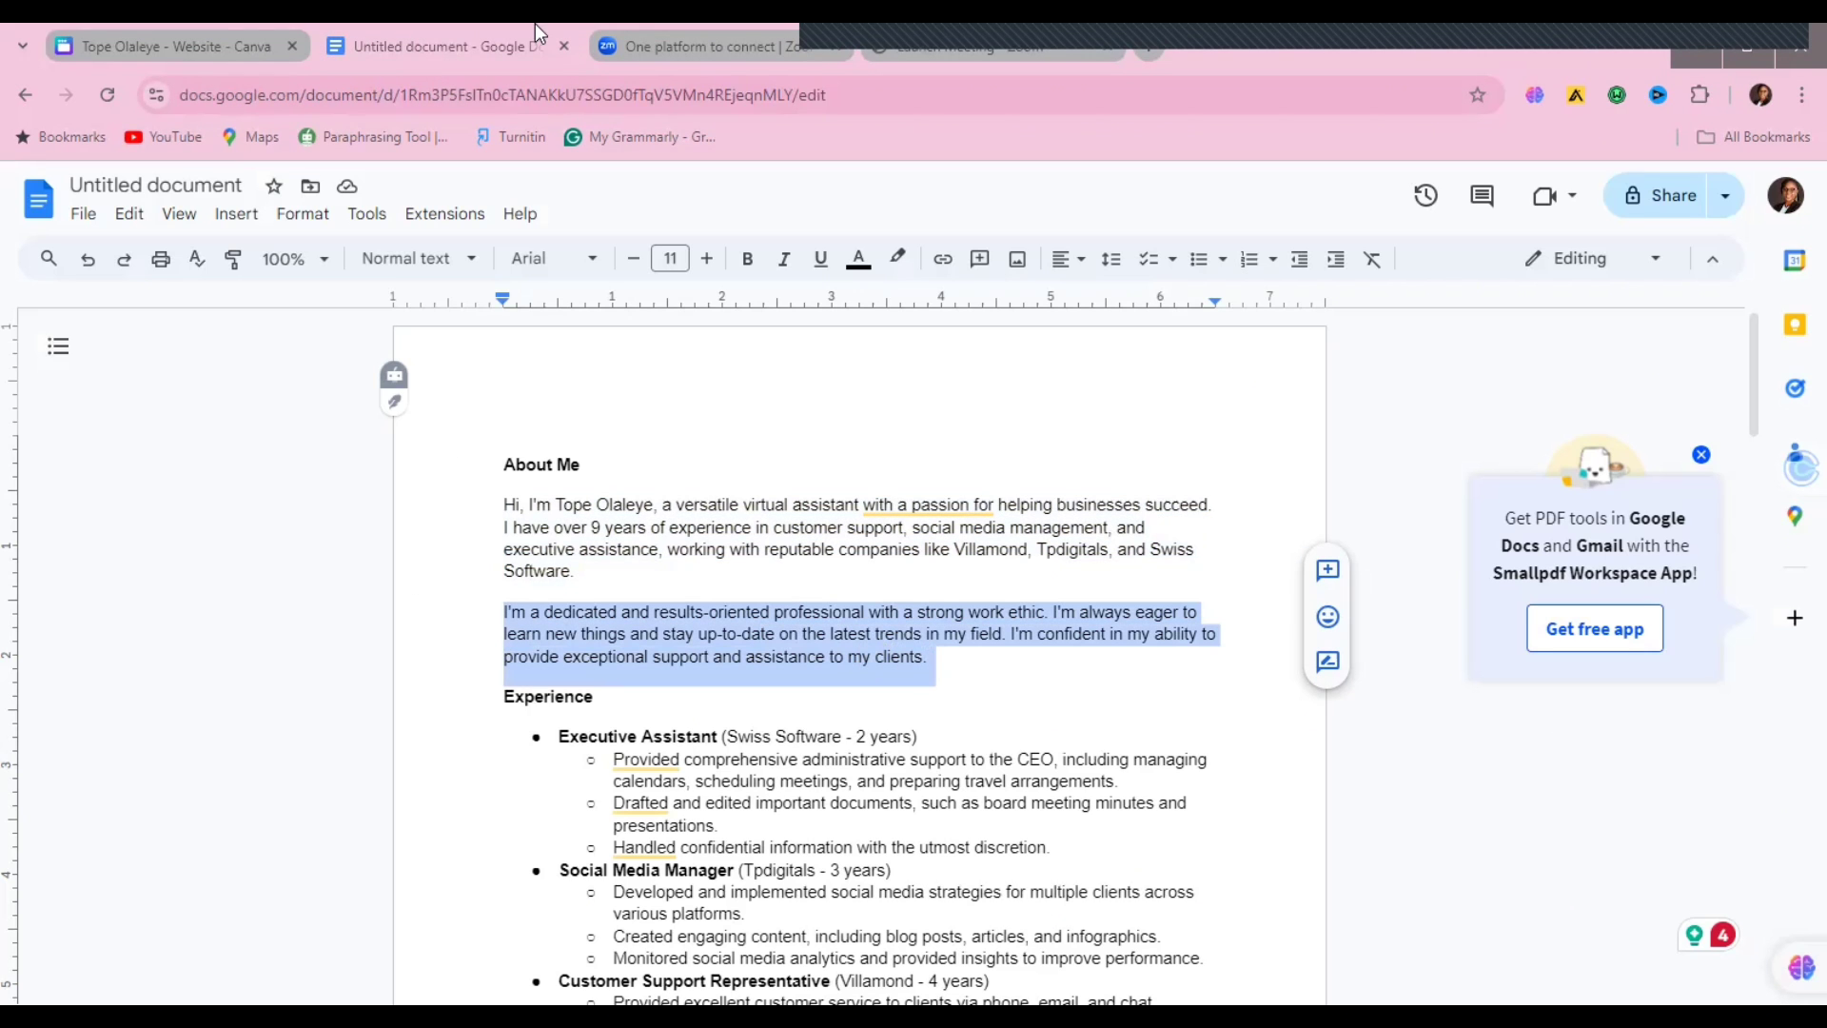
pyautogui.click(217, 39)
pyautogui.doubleClick(747, 398)
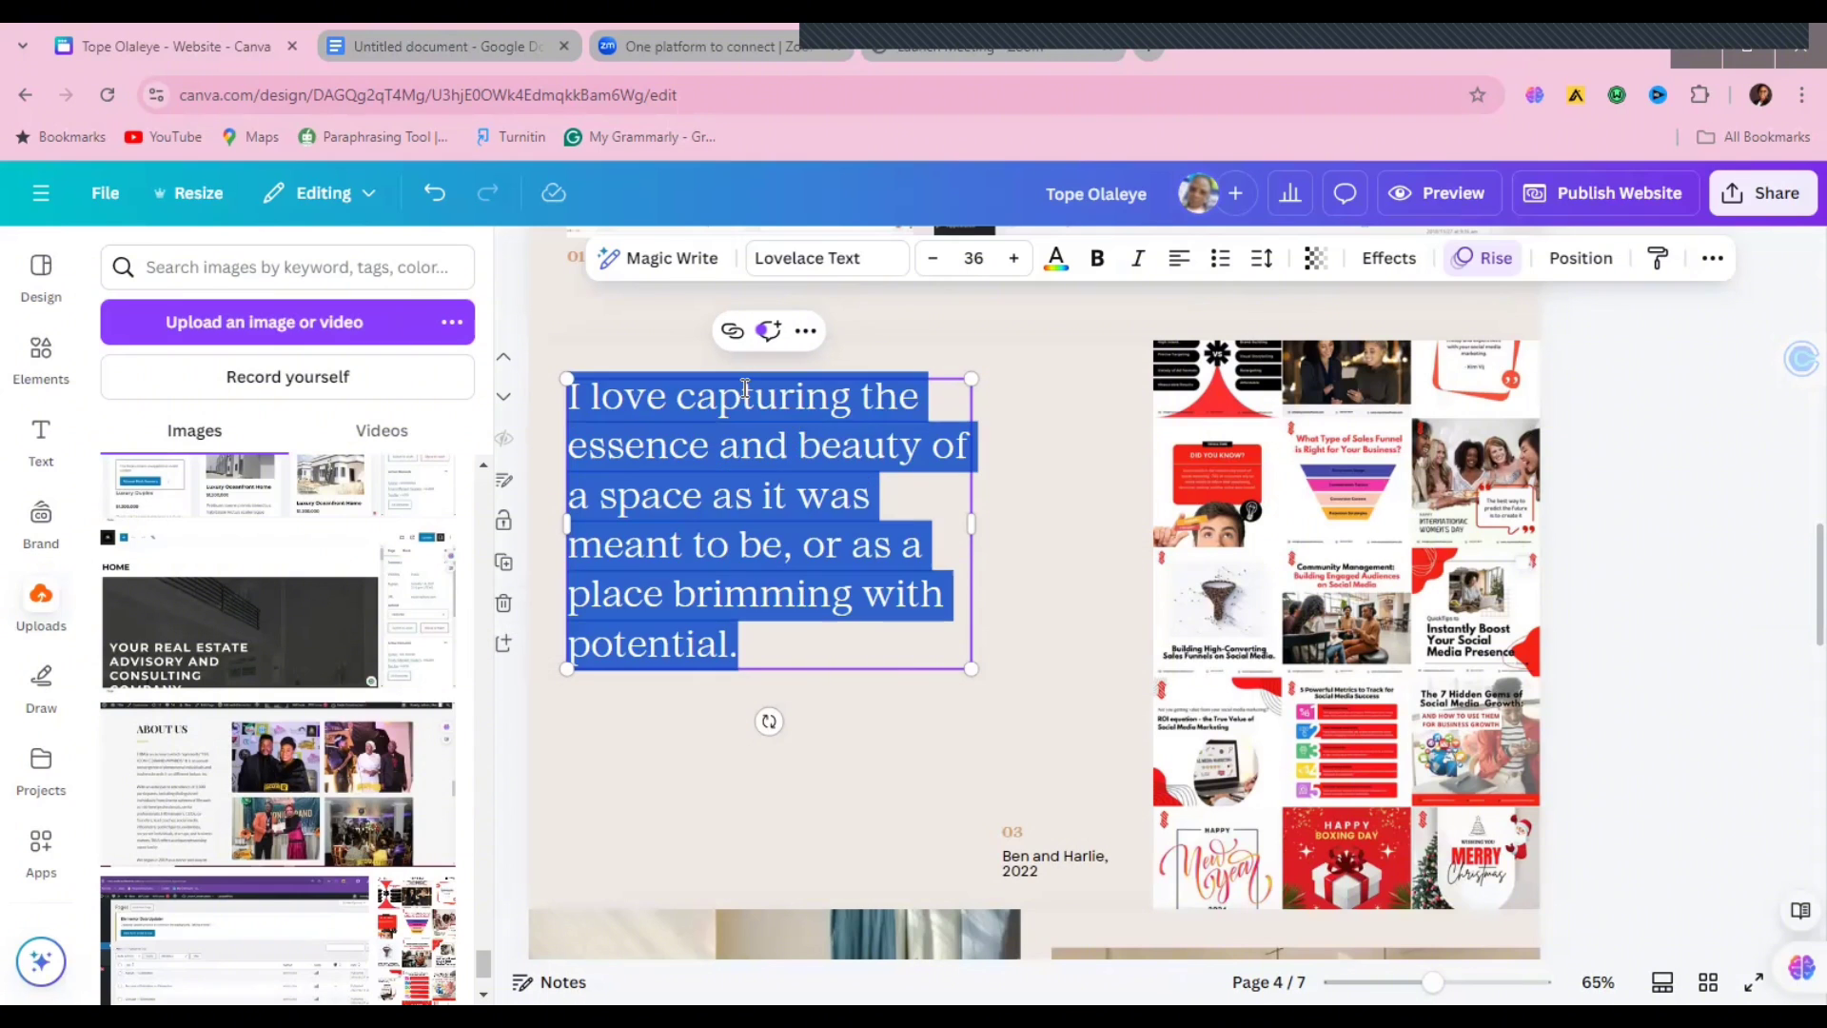
pyautogui.hotkey('ctrl', 'v')
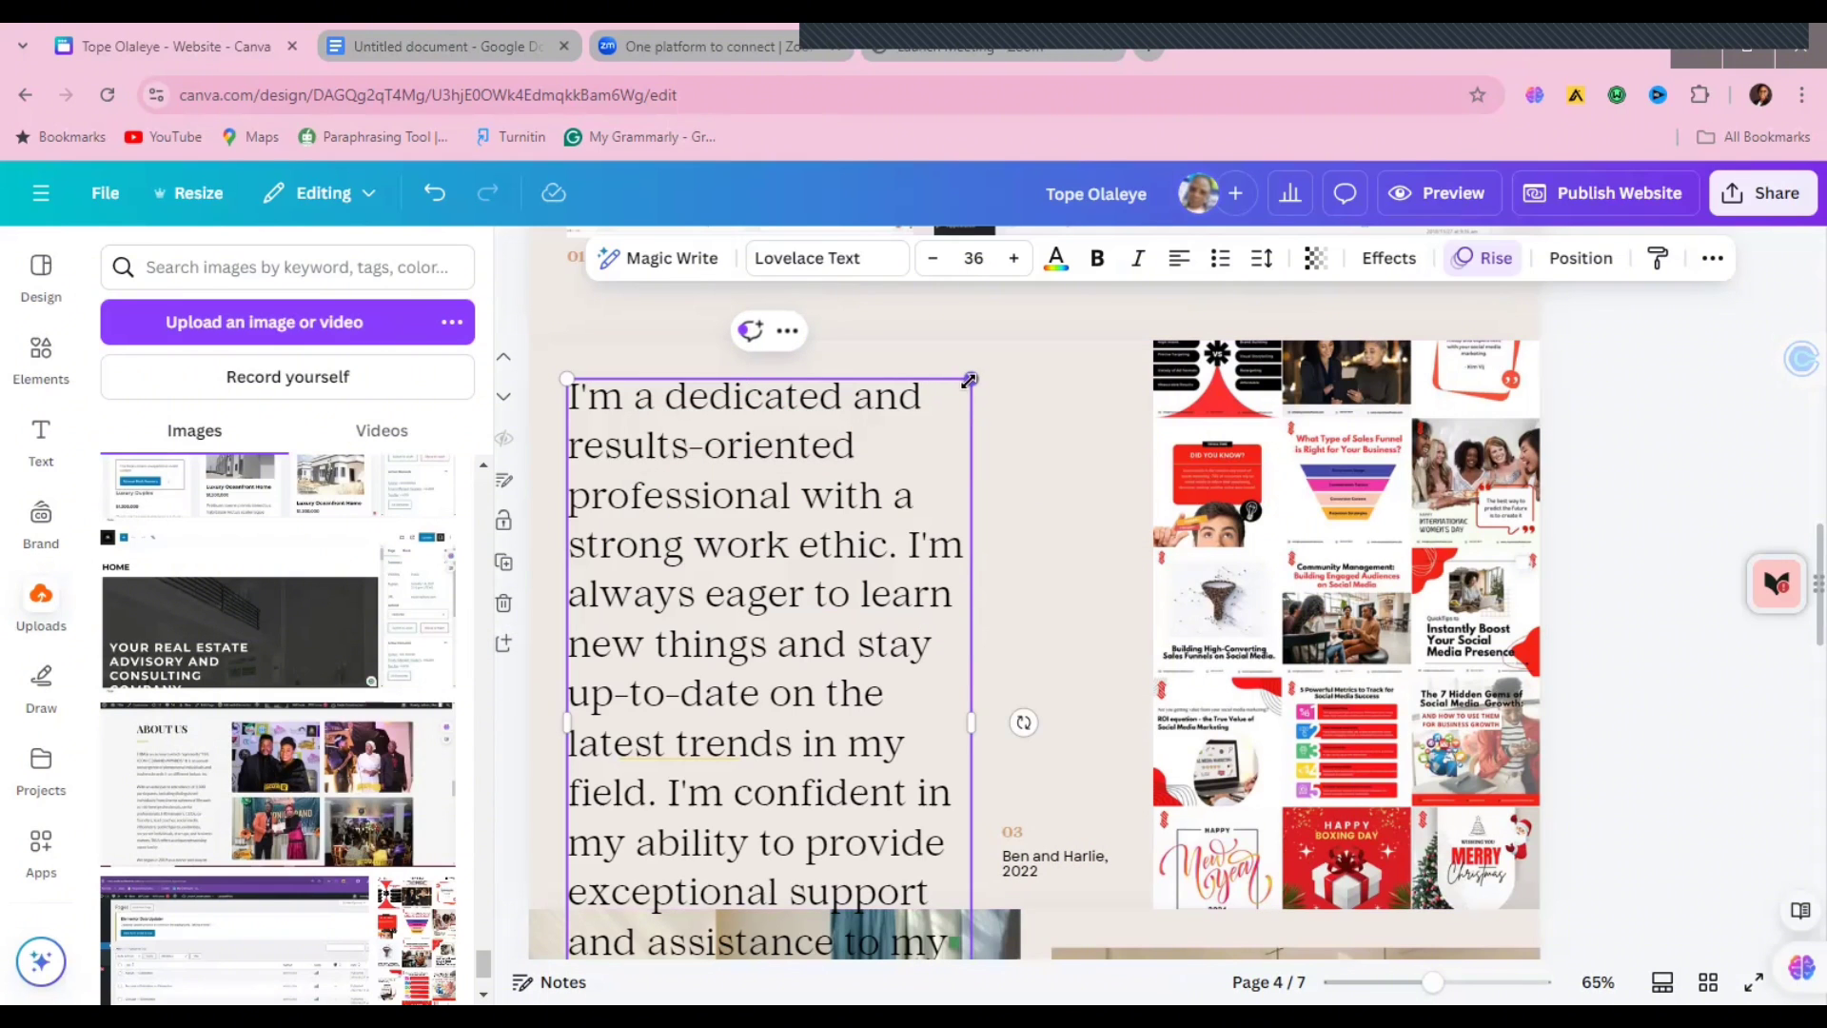
# Step: Scale, move and widen the pasted paragraph to sit beside the collage
pyautogui.moveTo(971, 379); pyautogui.dragTo(849, 586)
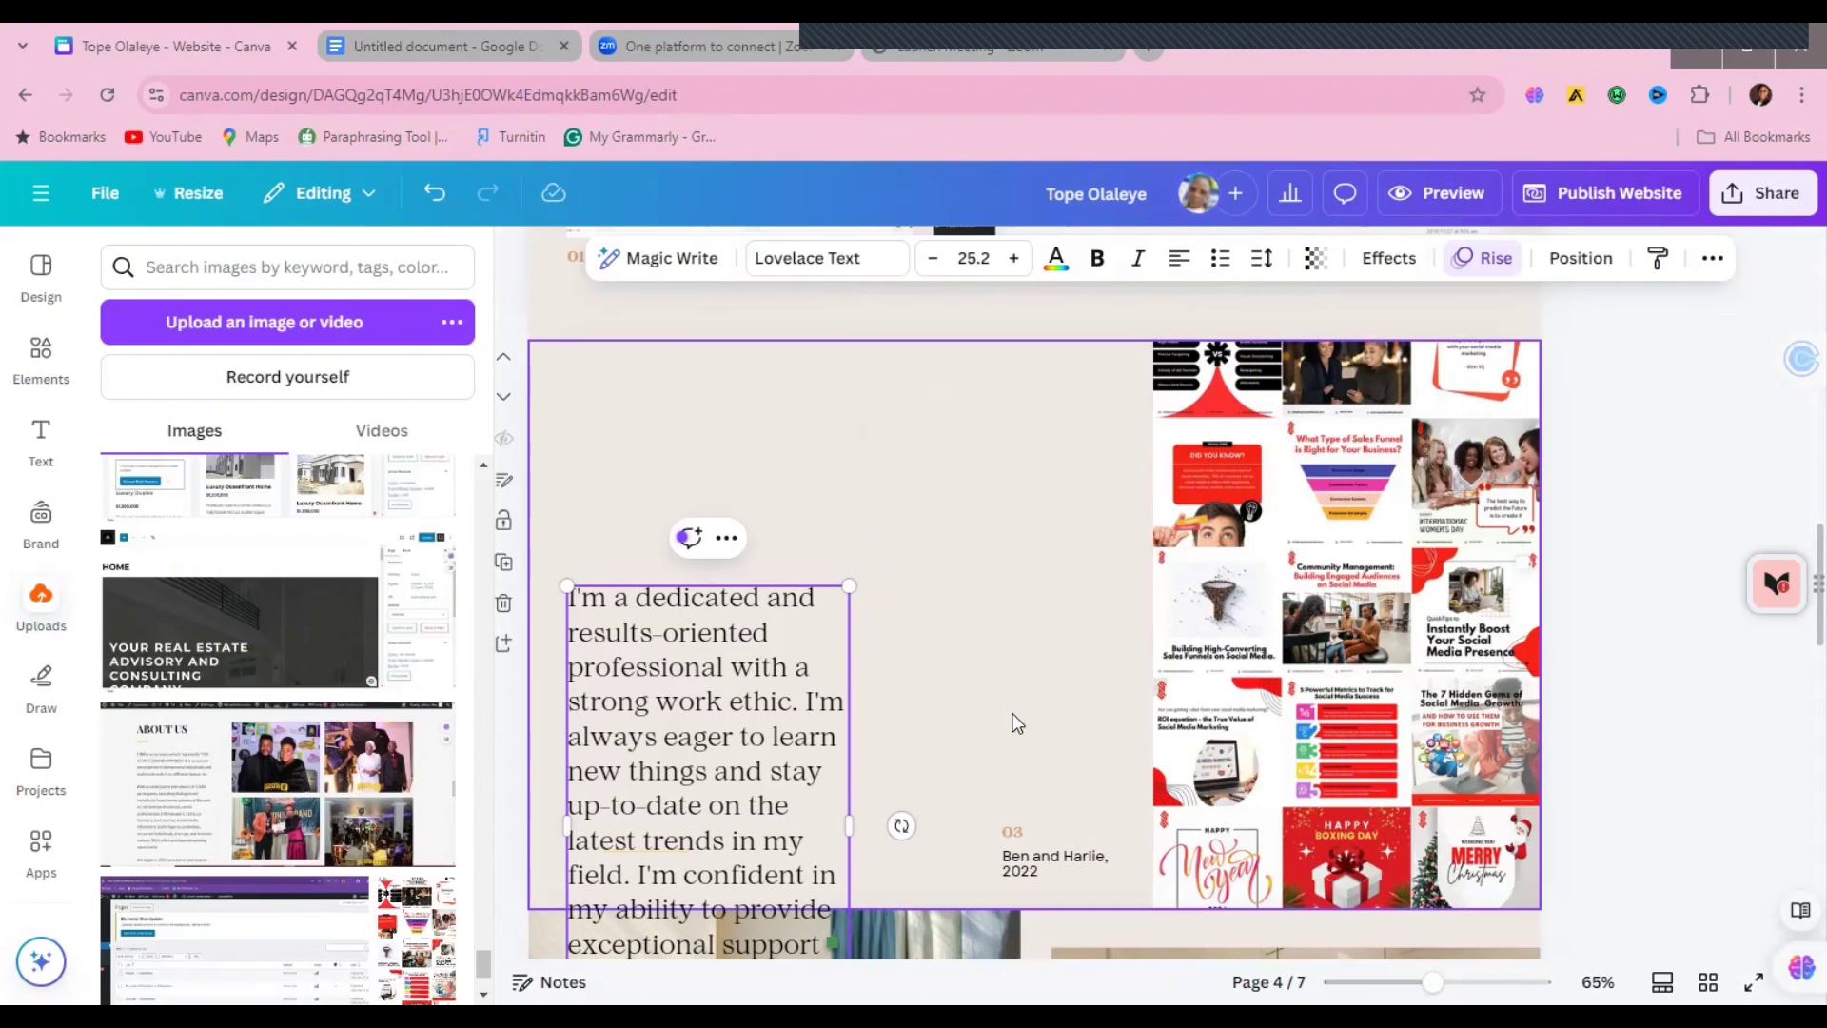
pyautogui.moveTo(819, 724); pyautogui.dragTo(828, 498)
pyautogui.moveTo(904, 594); pyautogui.dragTo(928, 597)
pyautogui.click(1717, 520)
# Step: Replace the Ben and Harlie, 2022 caption with the owner's name
pyautogui.scroll(-3, 1796, 572)
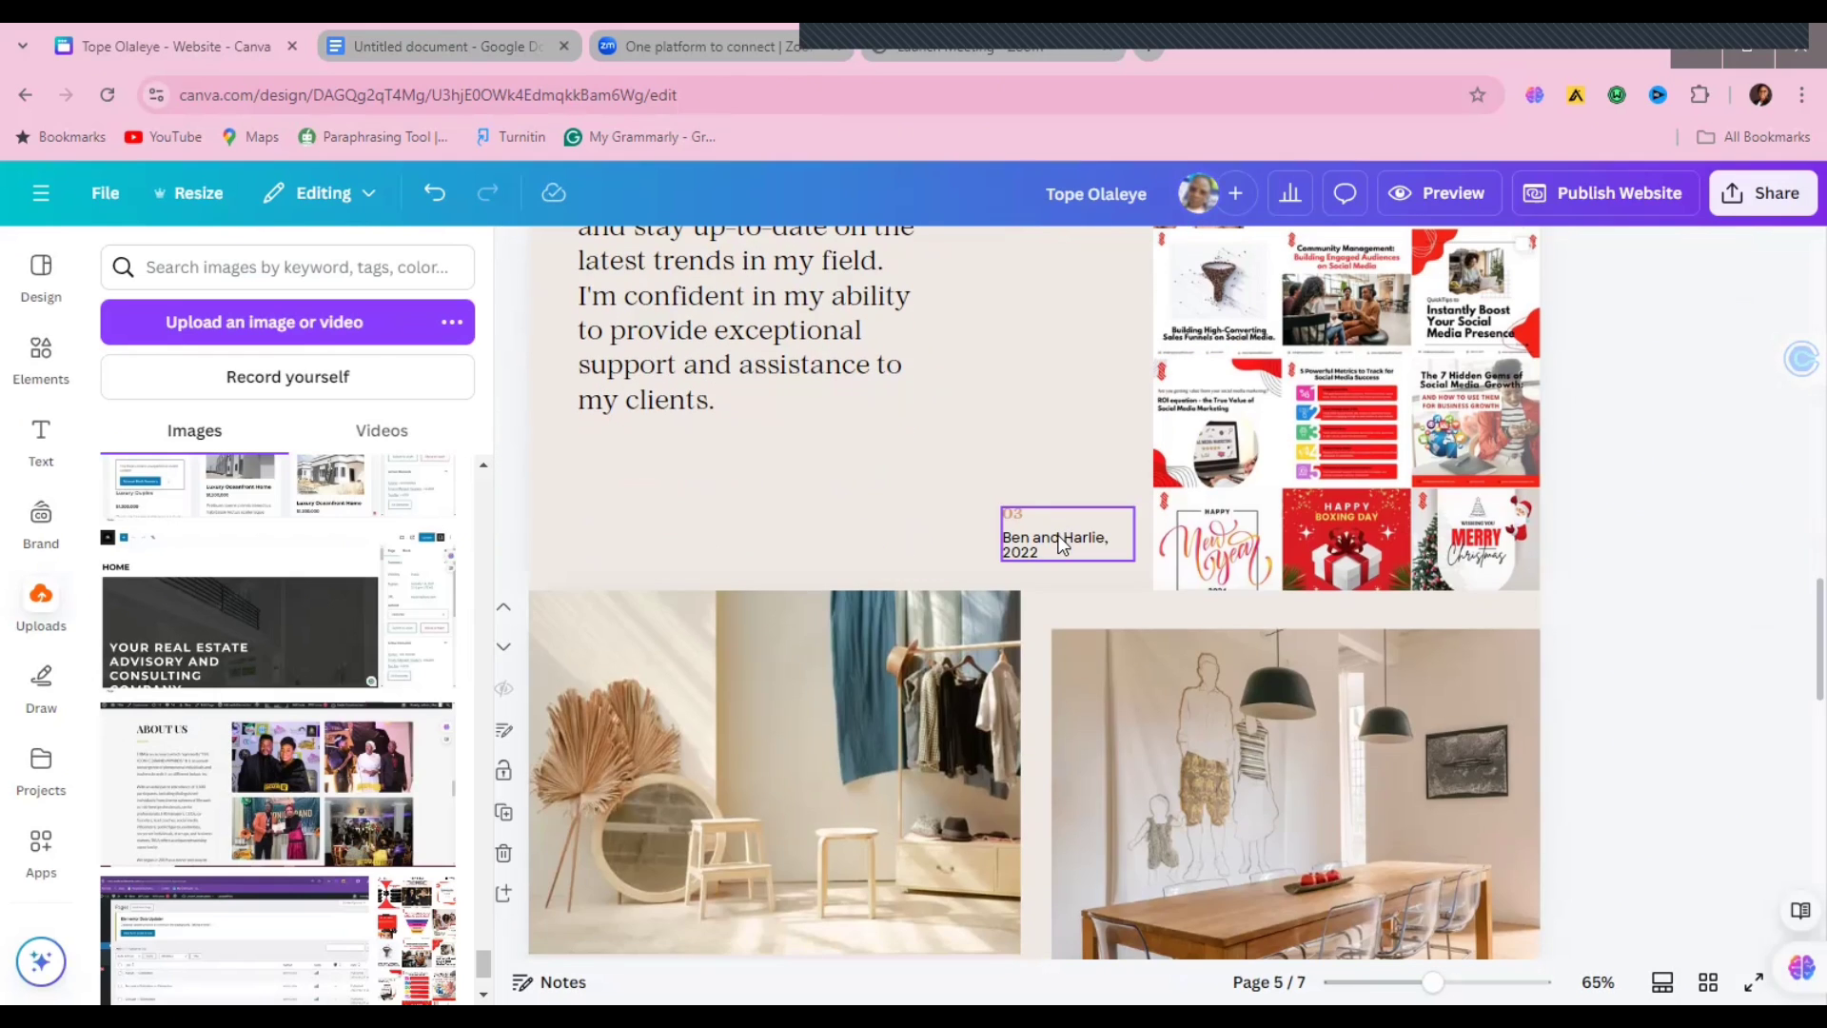
pyautogui.click(1063, 544)
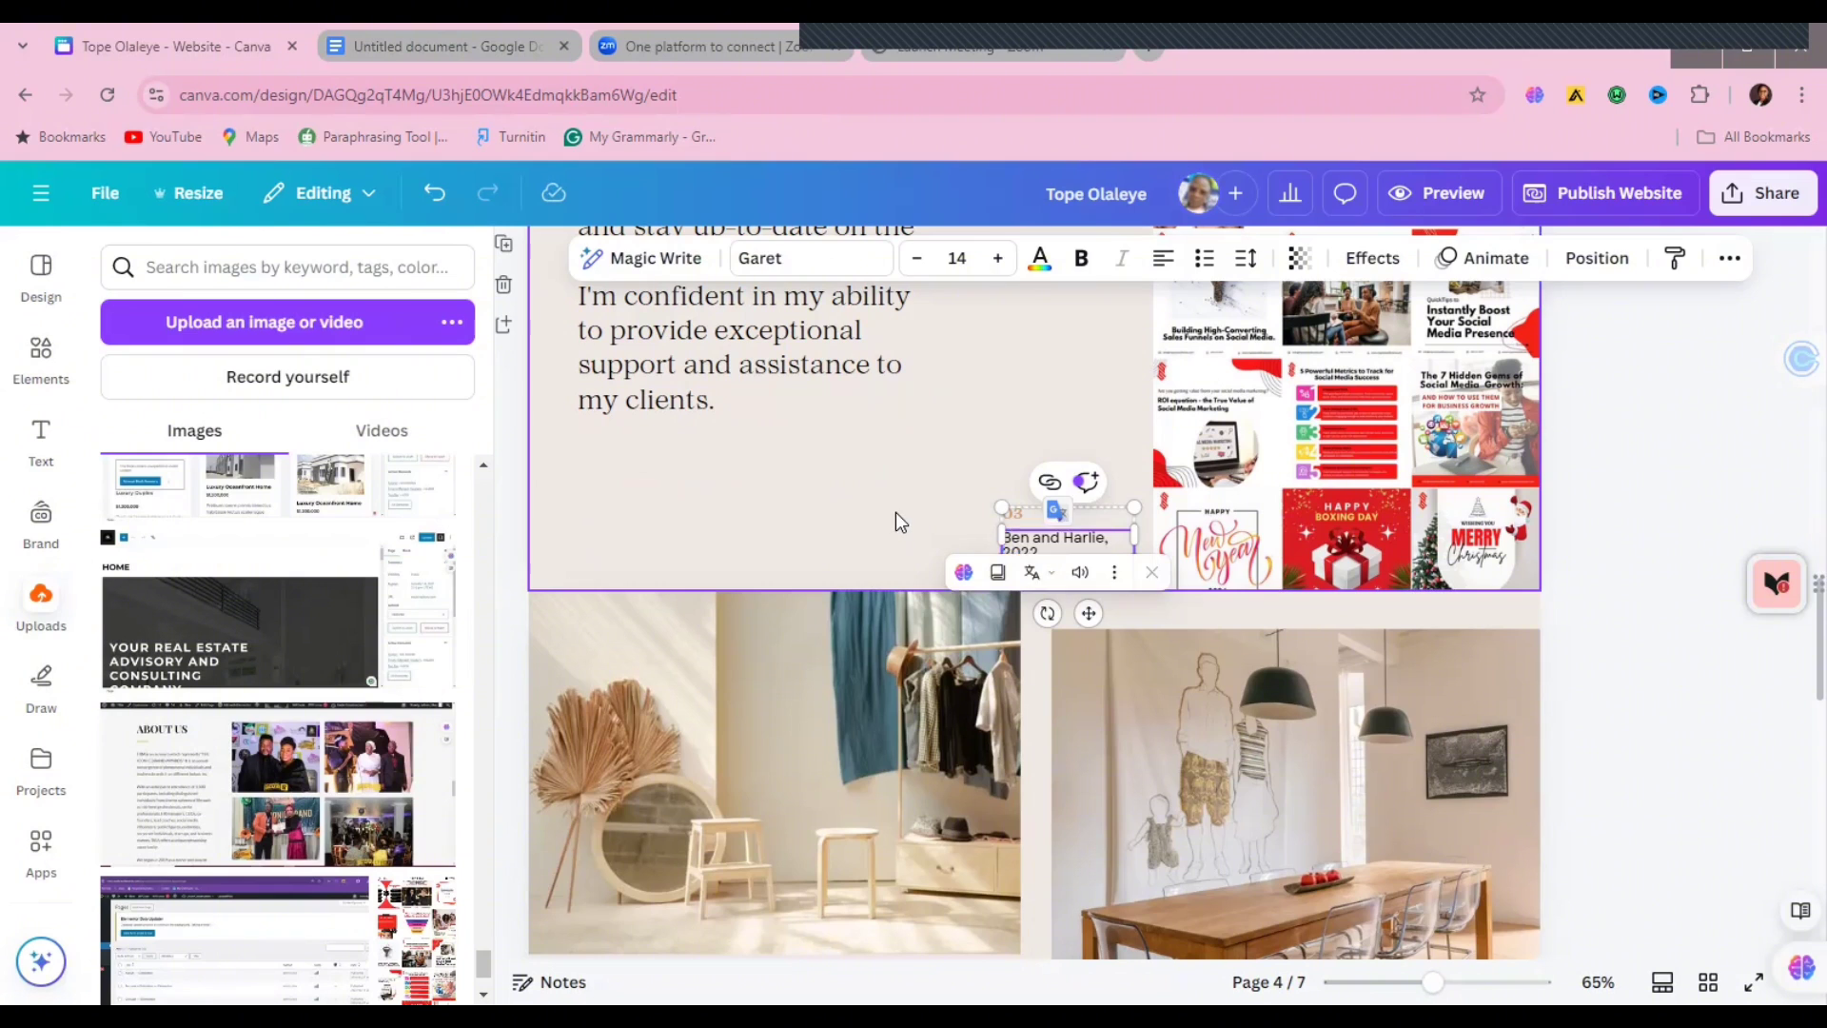
pyautogui.click(895, 512)
pyautogui.click(1040, 547)
pyautogui.click(1040, 549)
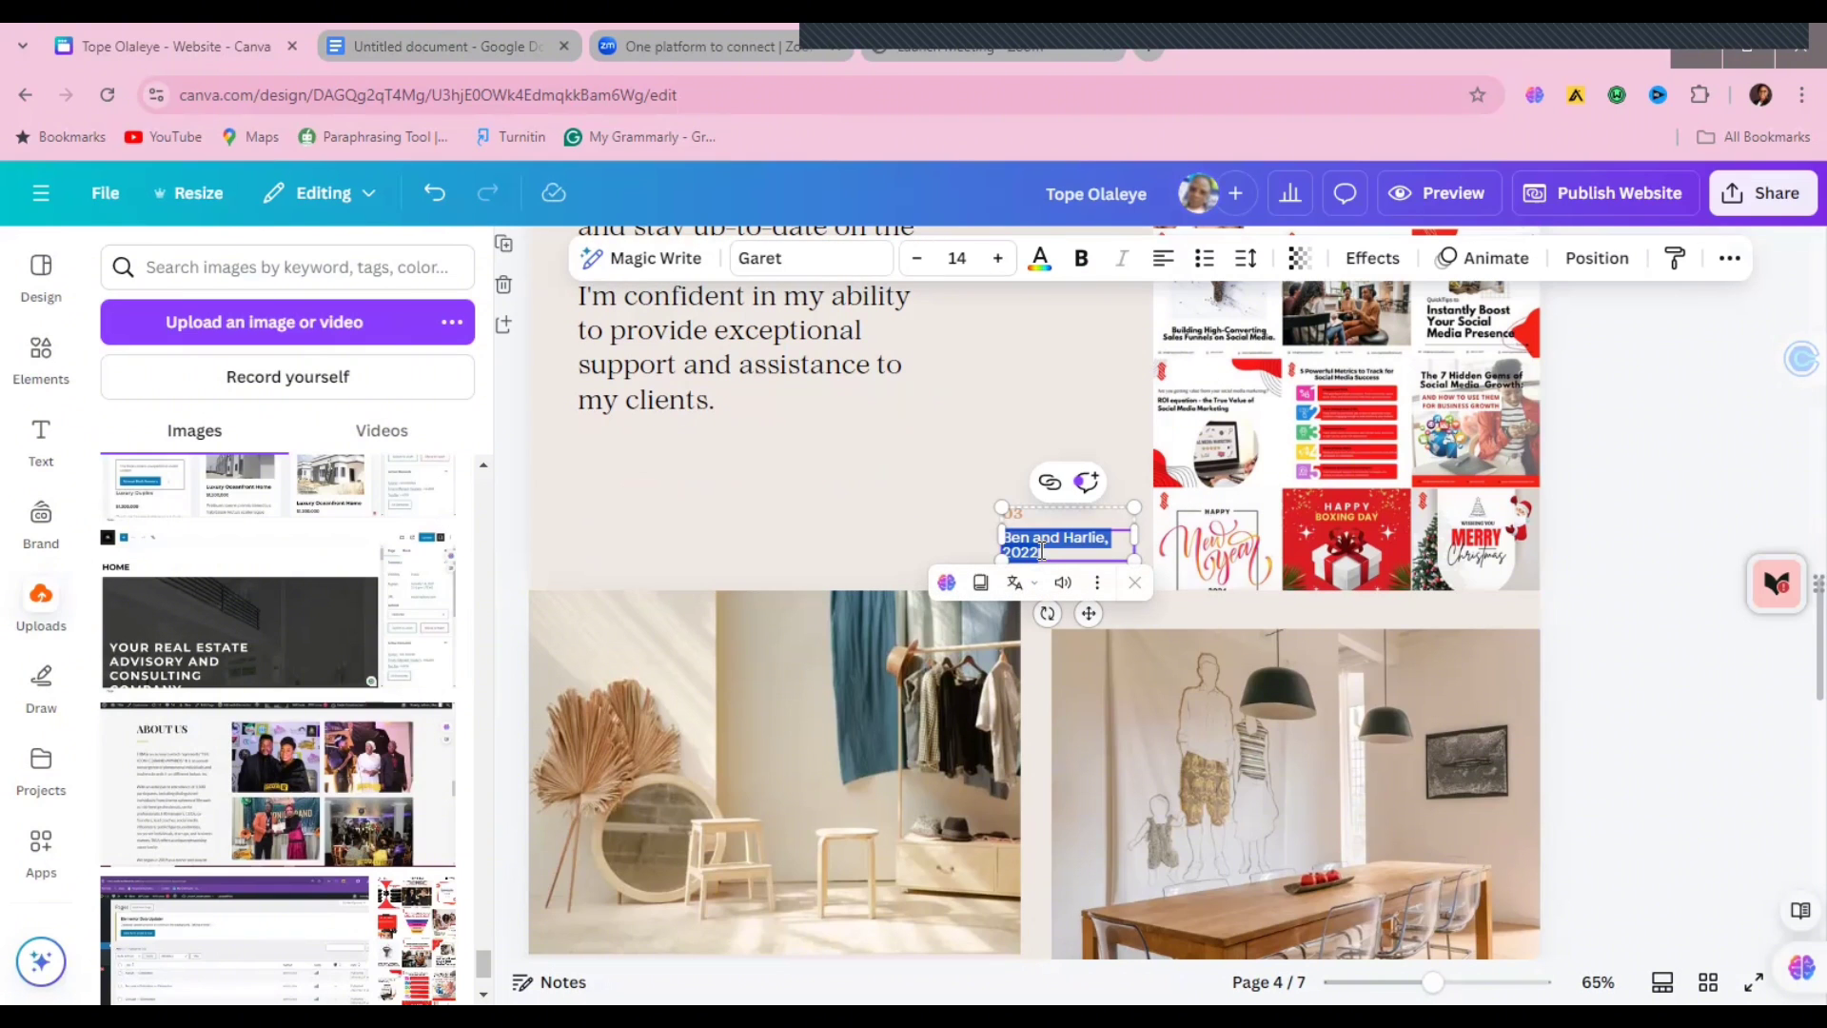
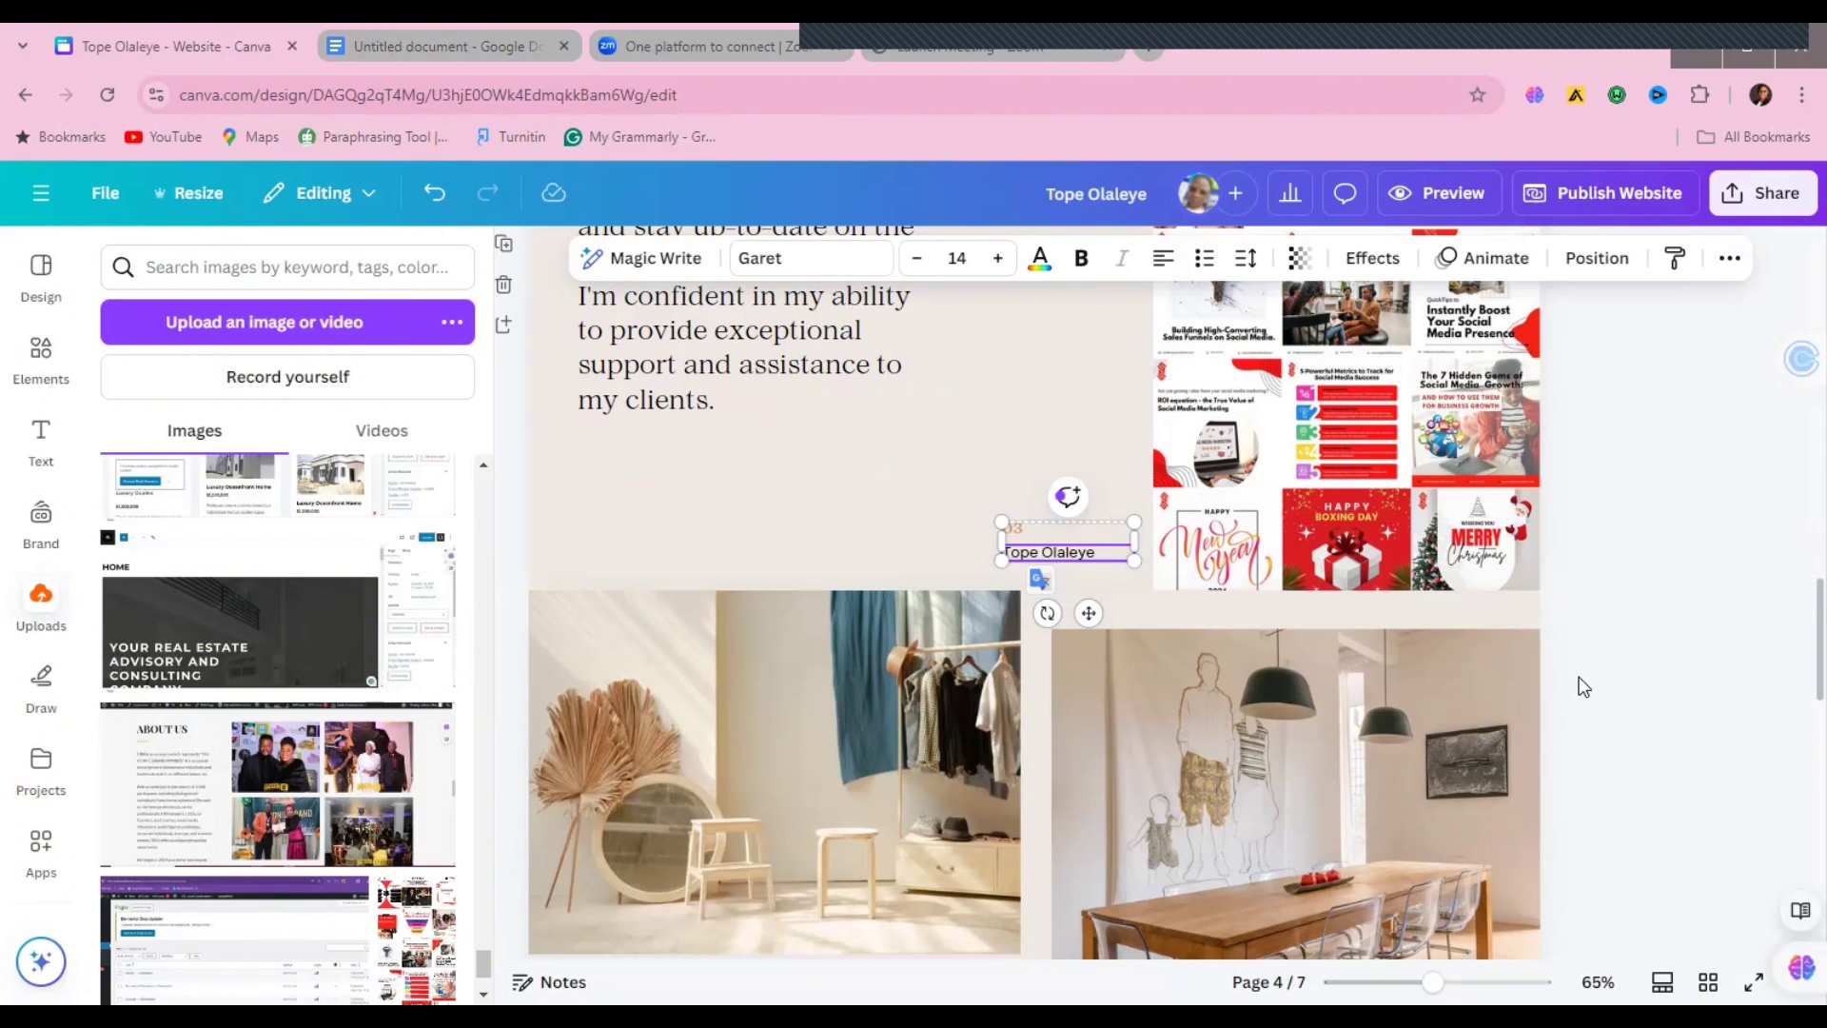
pyautogui.click(1579, 677)
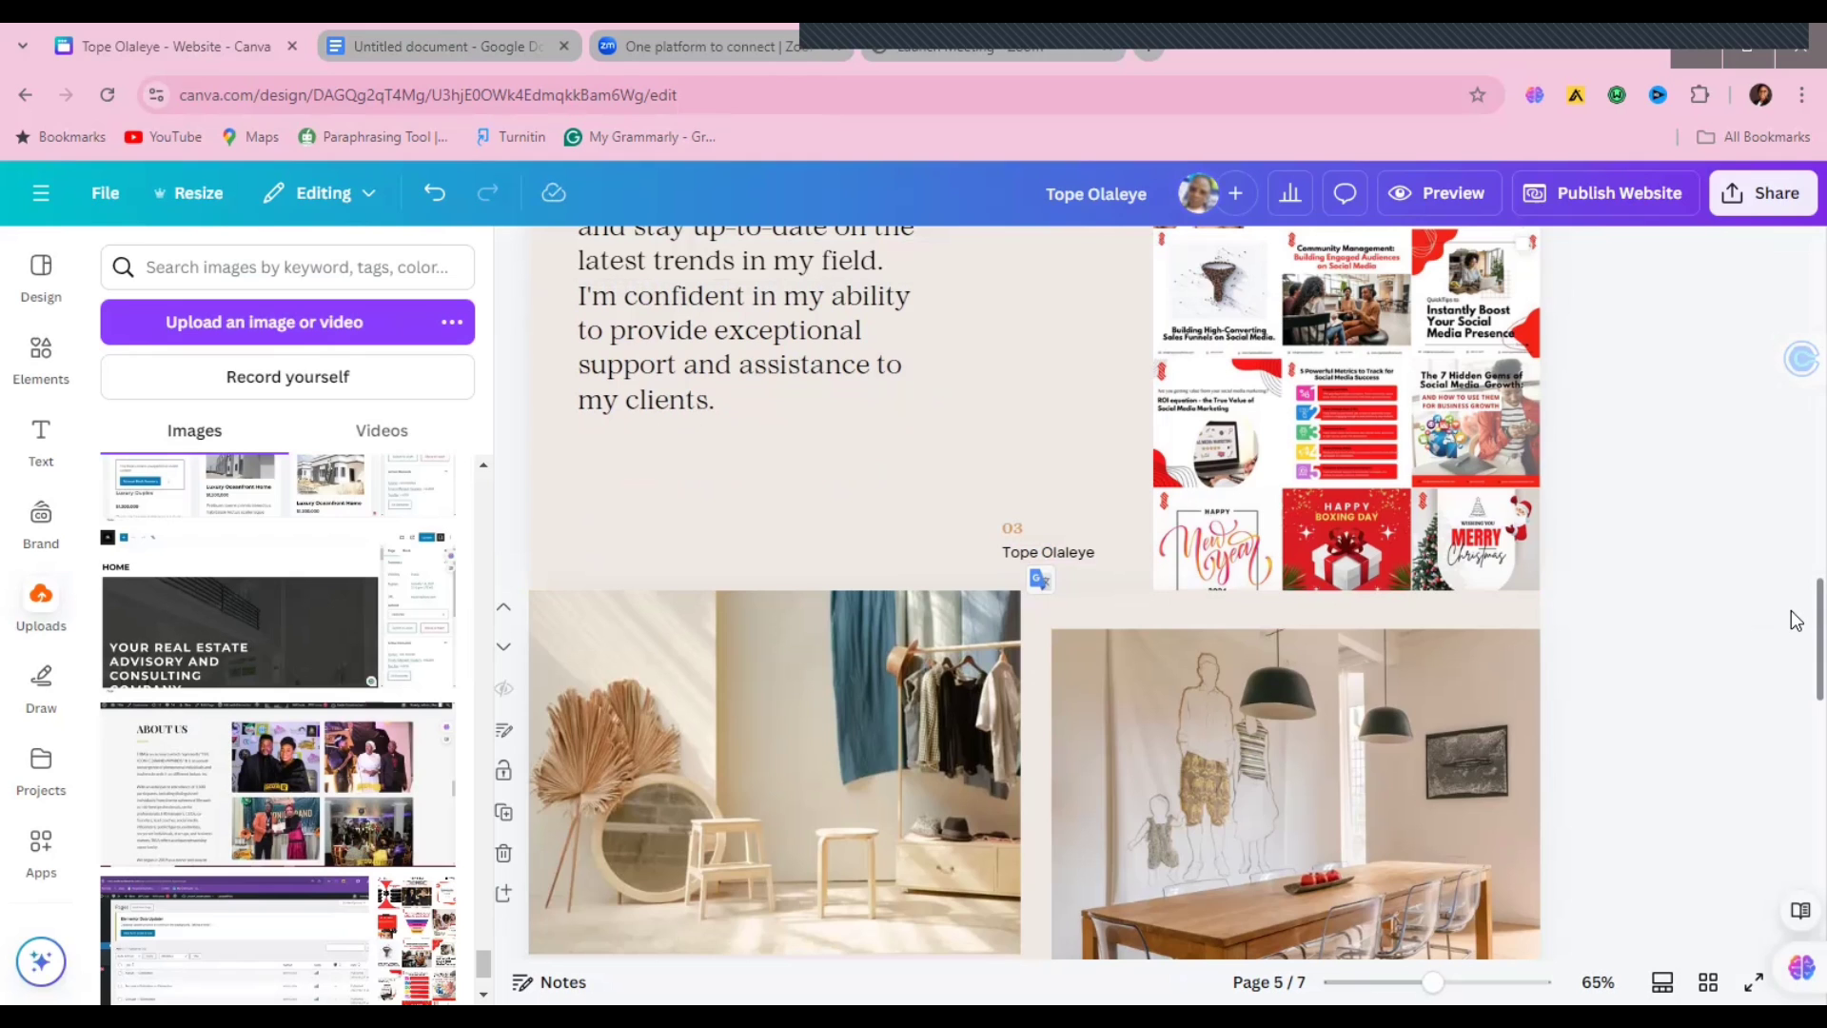
# Step: Rename the Real Apartments Magazine, 2021 caption to 'Real Estate Website'
pyautogui.scroll(-3, 1797, 628)
pyautogui.click(709, 558)
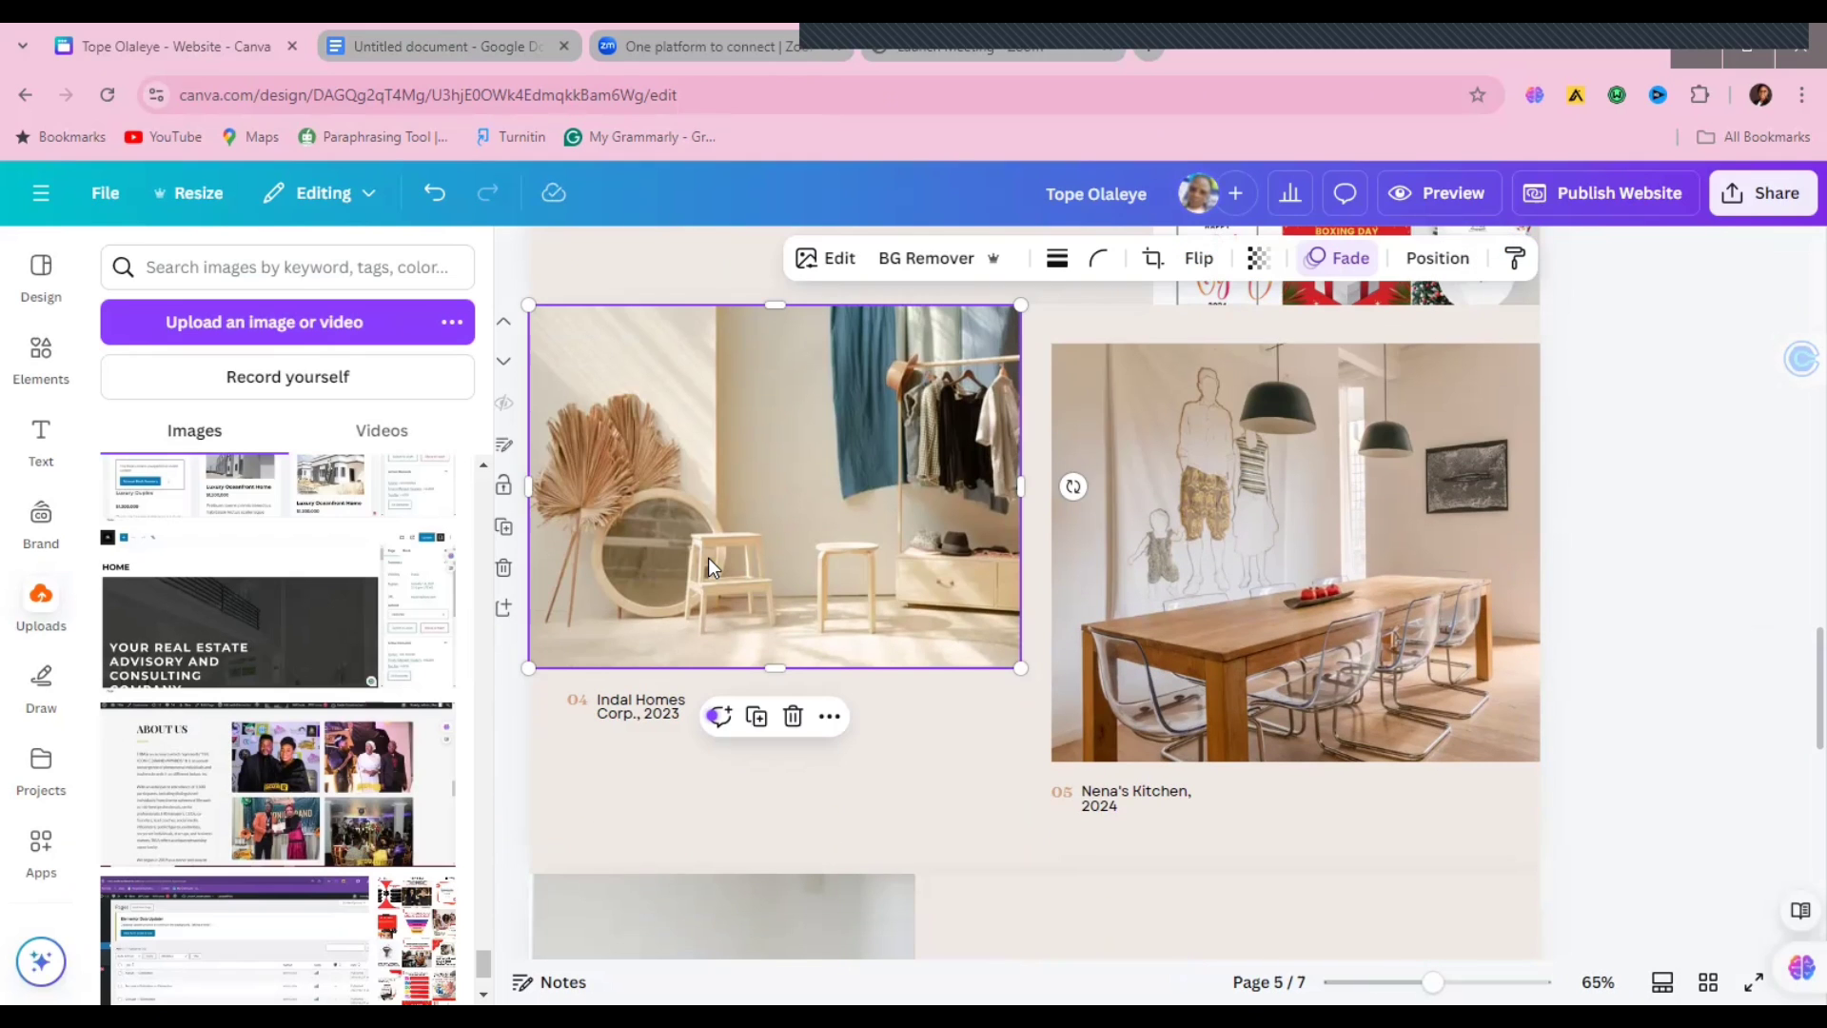
pyautogui.scroll(8, 1797, 657)
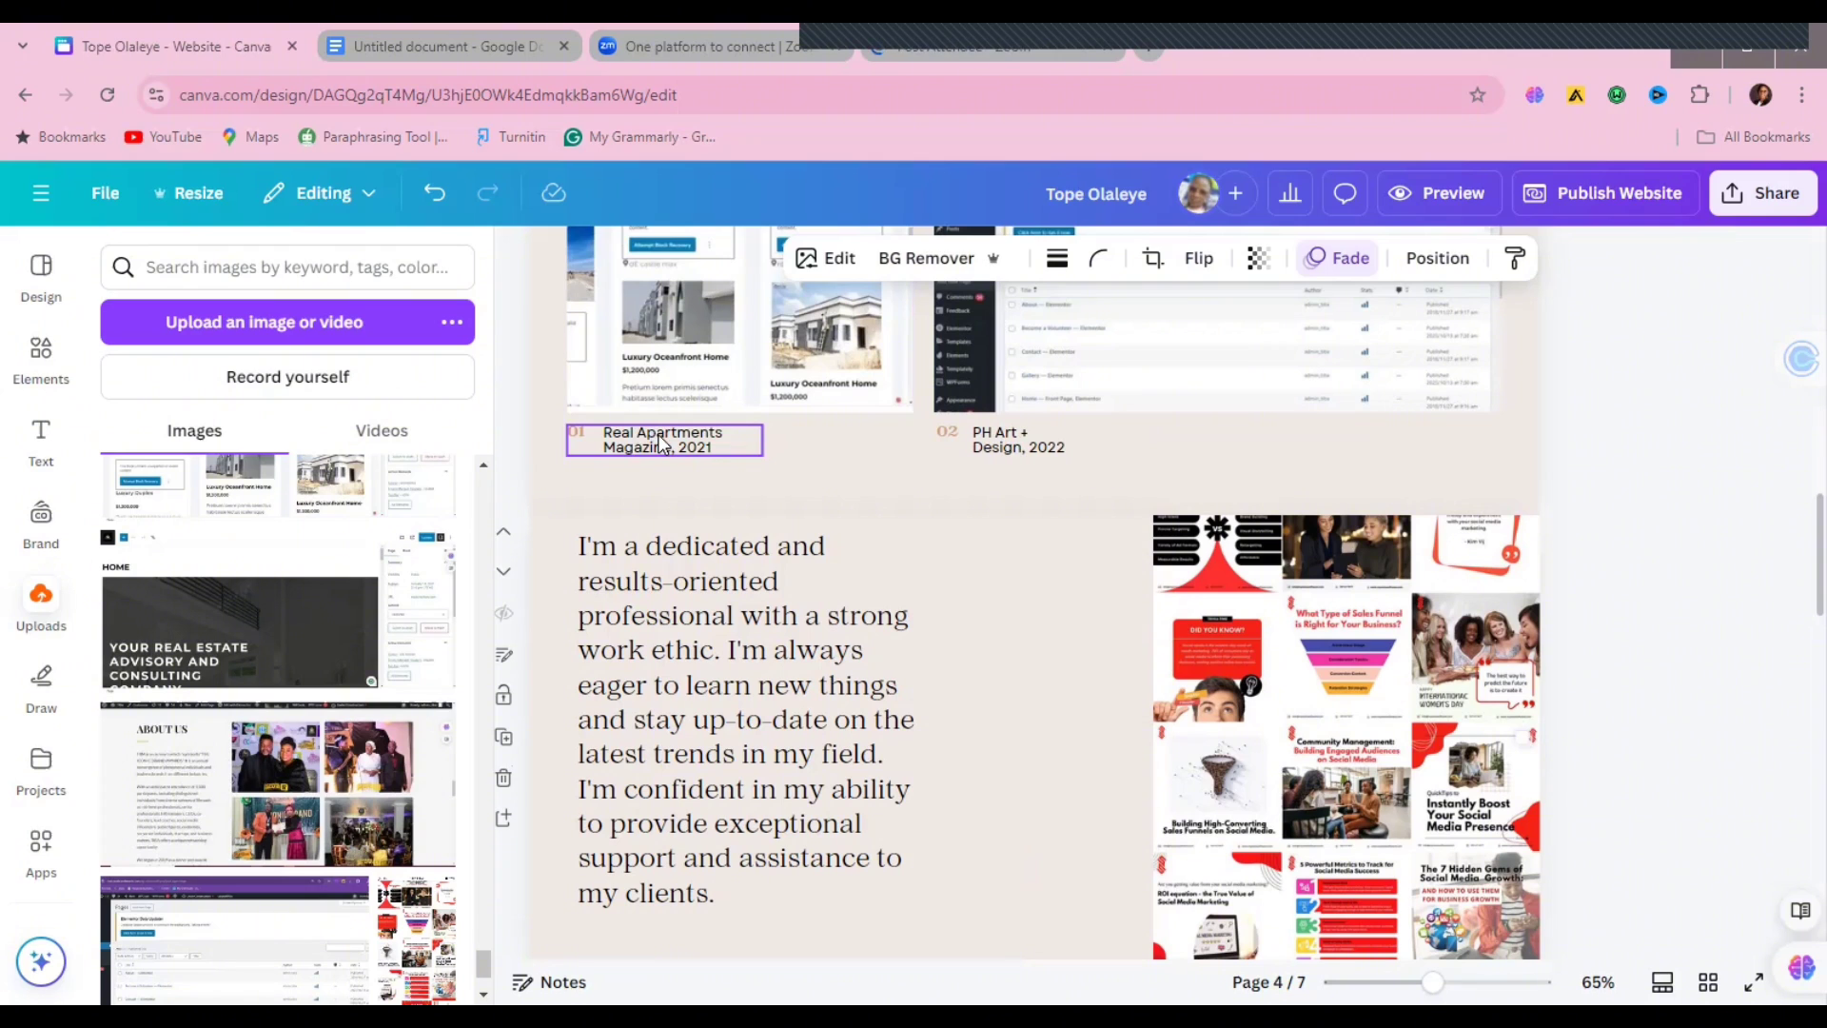
pyautogui.doubleClick(660, 436)
pyautogui.write('Website')
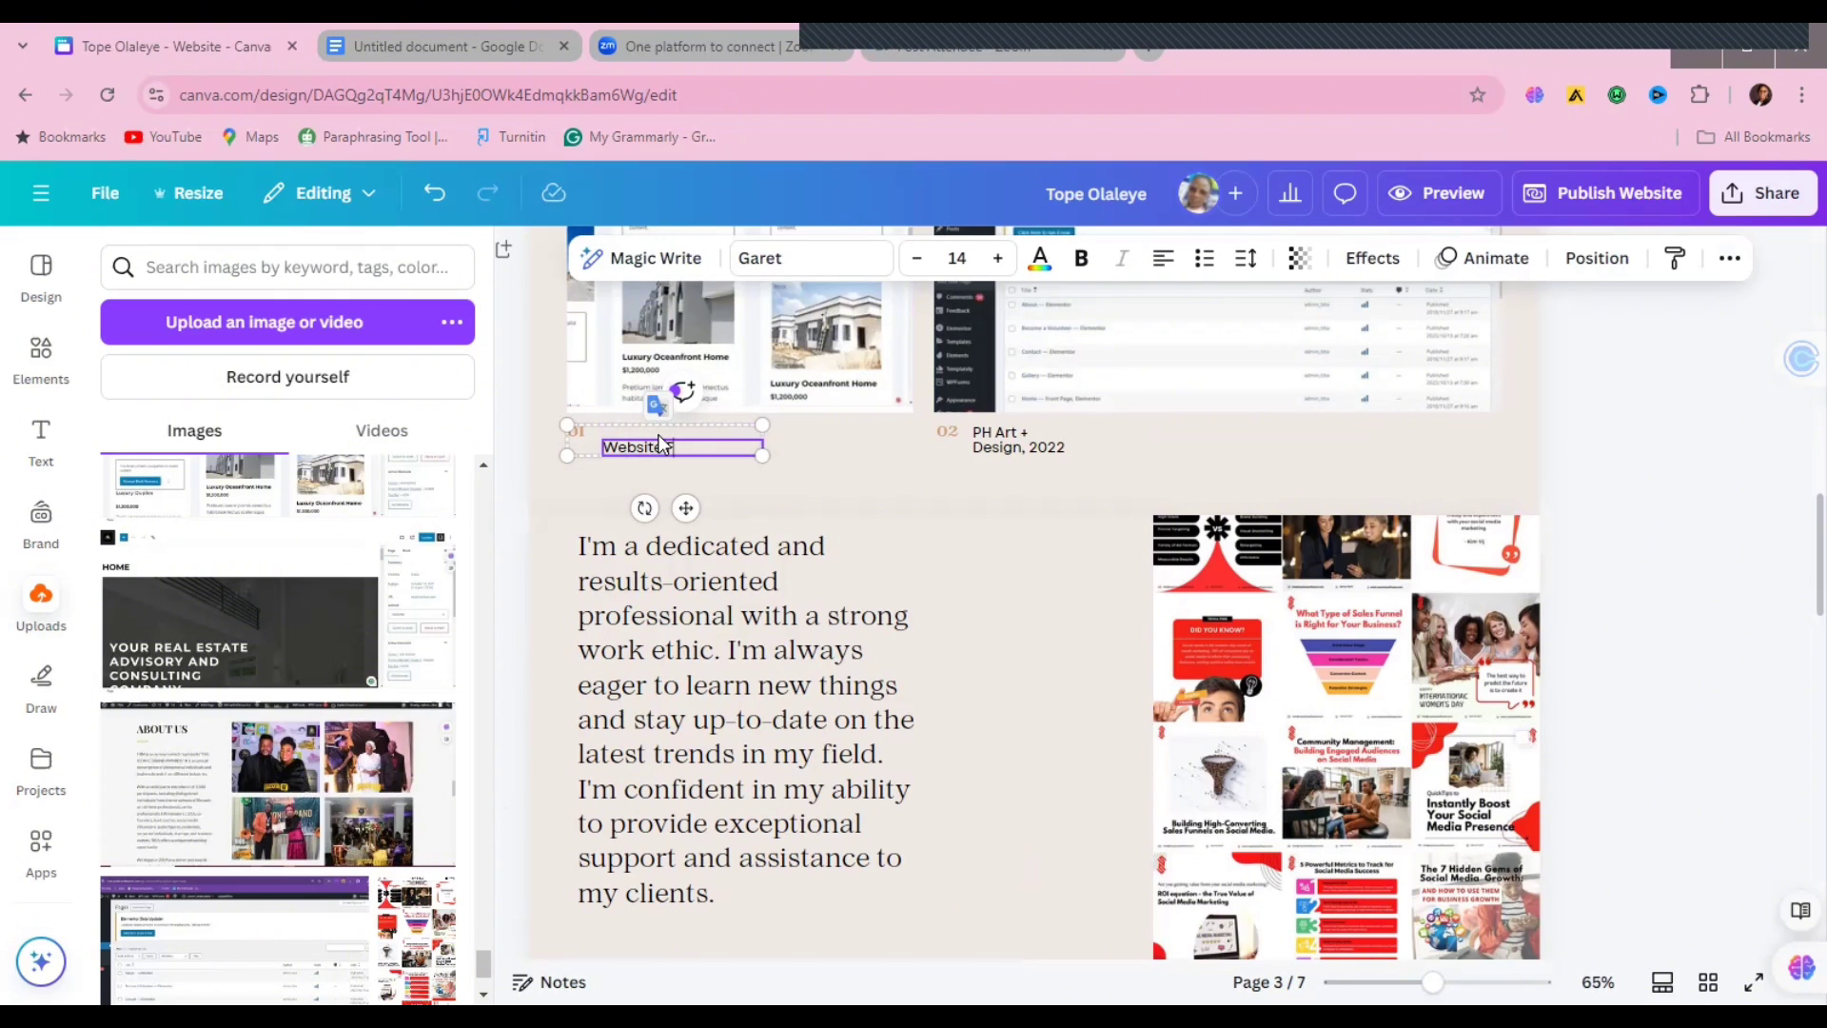
pyautogui.write(' For')
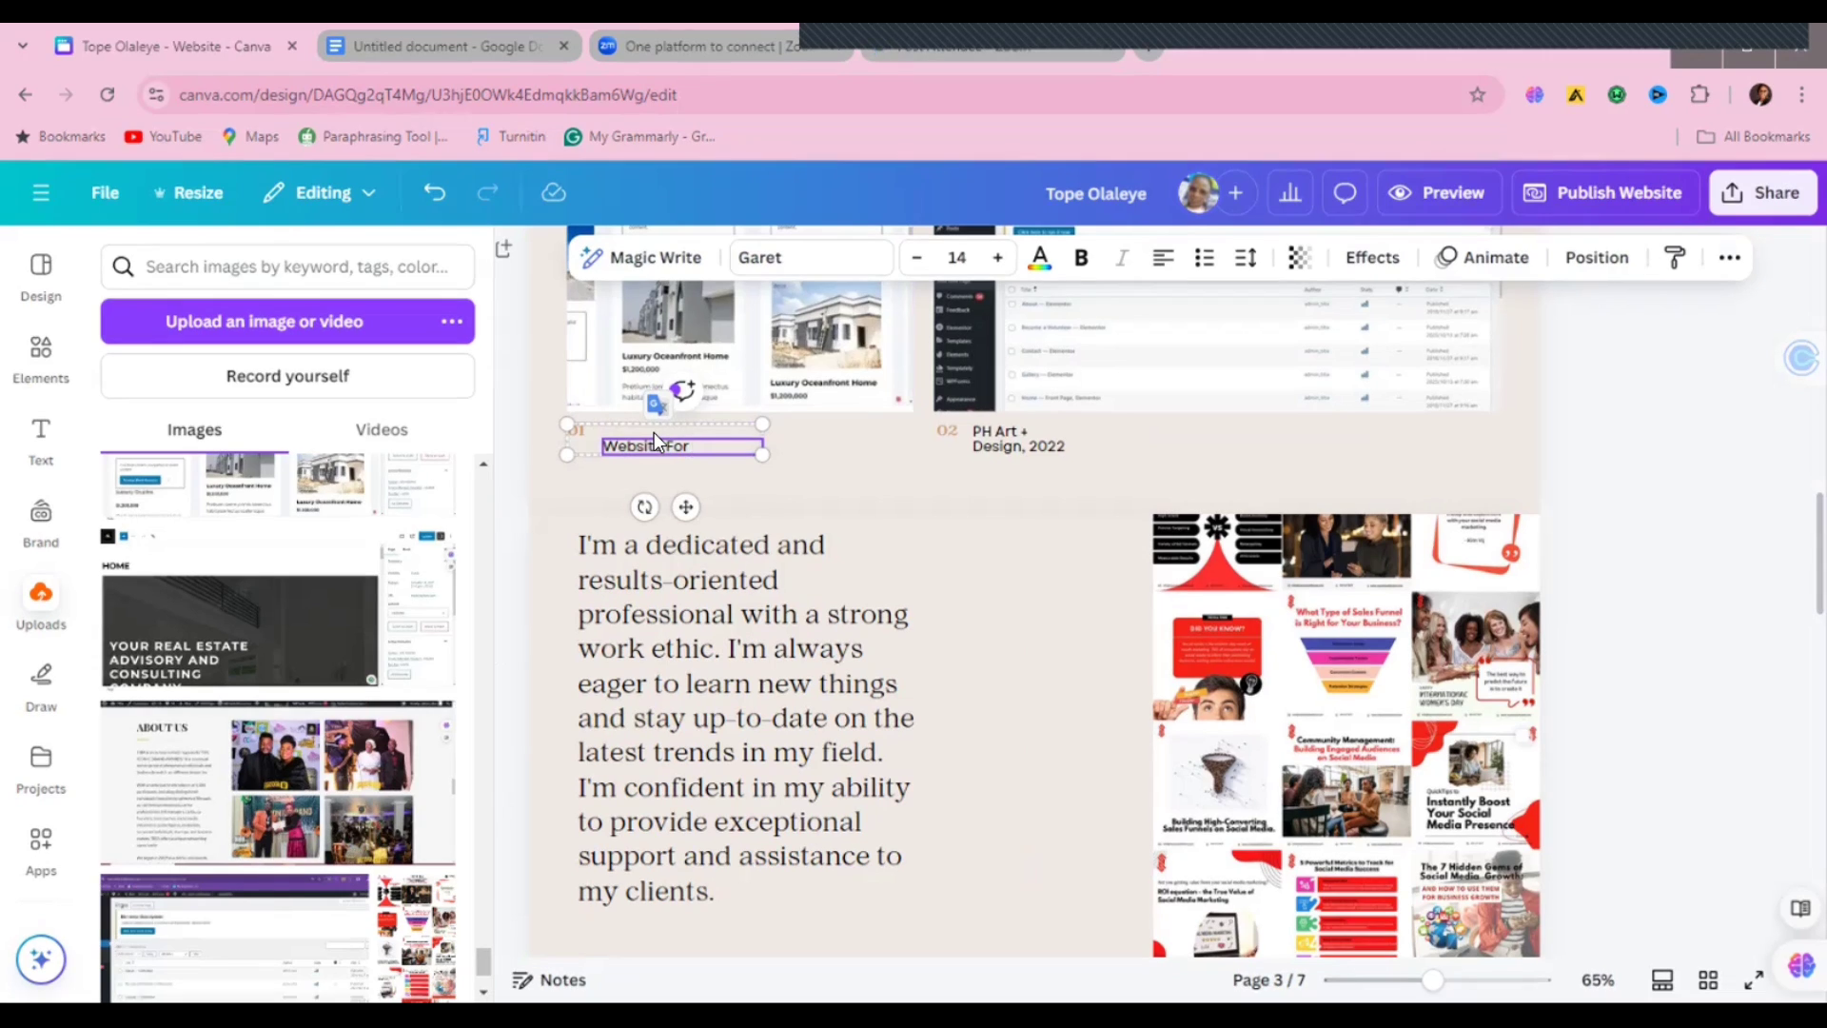
pyautogui.write(' a REal')
pyautogui.press('BackSpace')
pyautogui.press('BackSpace')
pyautogui.press('BackSpace')
pyautogui.press('BackSpace')
pyautogui.press('BackSpace')
pyautogui.press('BackSpace')
pyautogui.press('BackSpace')
pyautogui.press('BackSpace')
pyautogui.press('BackSpace')
pyautogui.press('BackSpace')
pyautogui.press('BackSpace')
pyautogui.press('BackSpace')
pyautogui.press('BackSpace')
pyautogui.press('BackSpace')
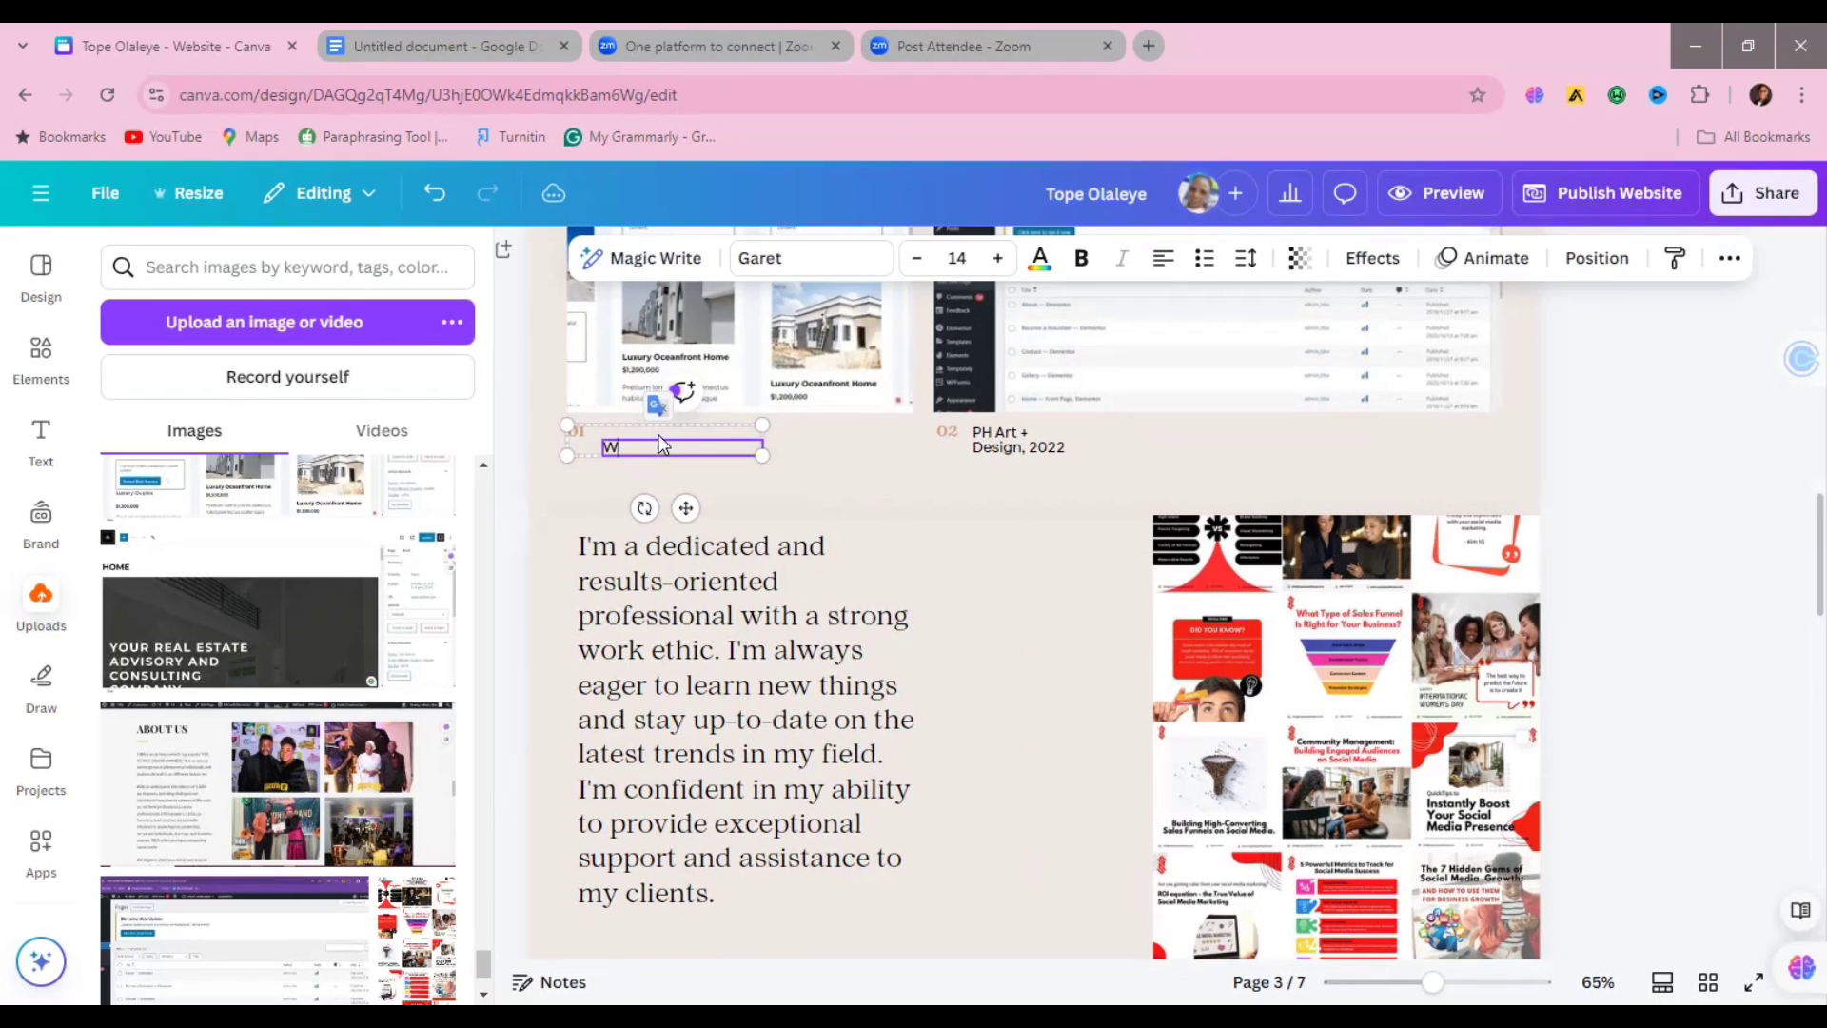
pyautogui.press('BackSpace')
pyautogui.write('Real Estate Website')
# Step: Rename the next captions to 'Working WordPress' and 'Social Media Management'
pyautogui.doubleClick(993, 443)
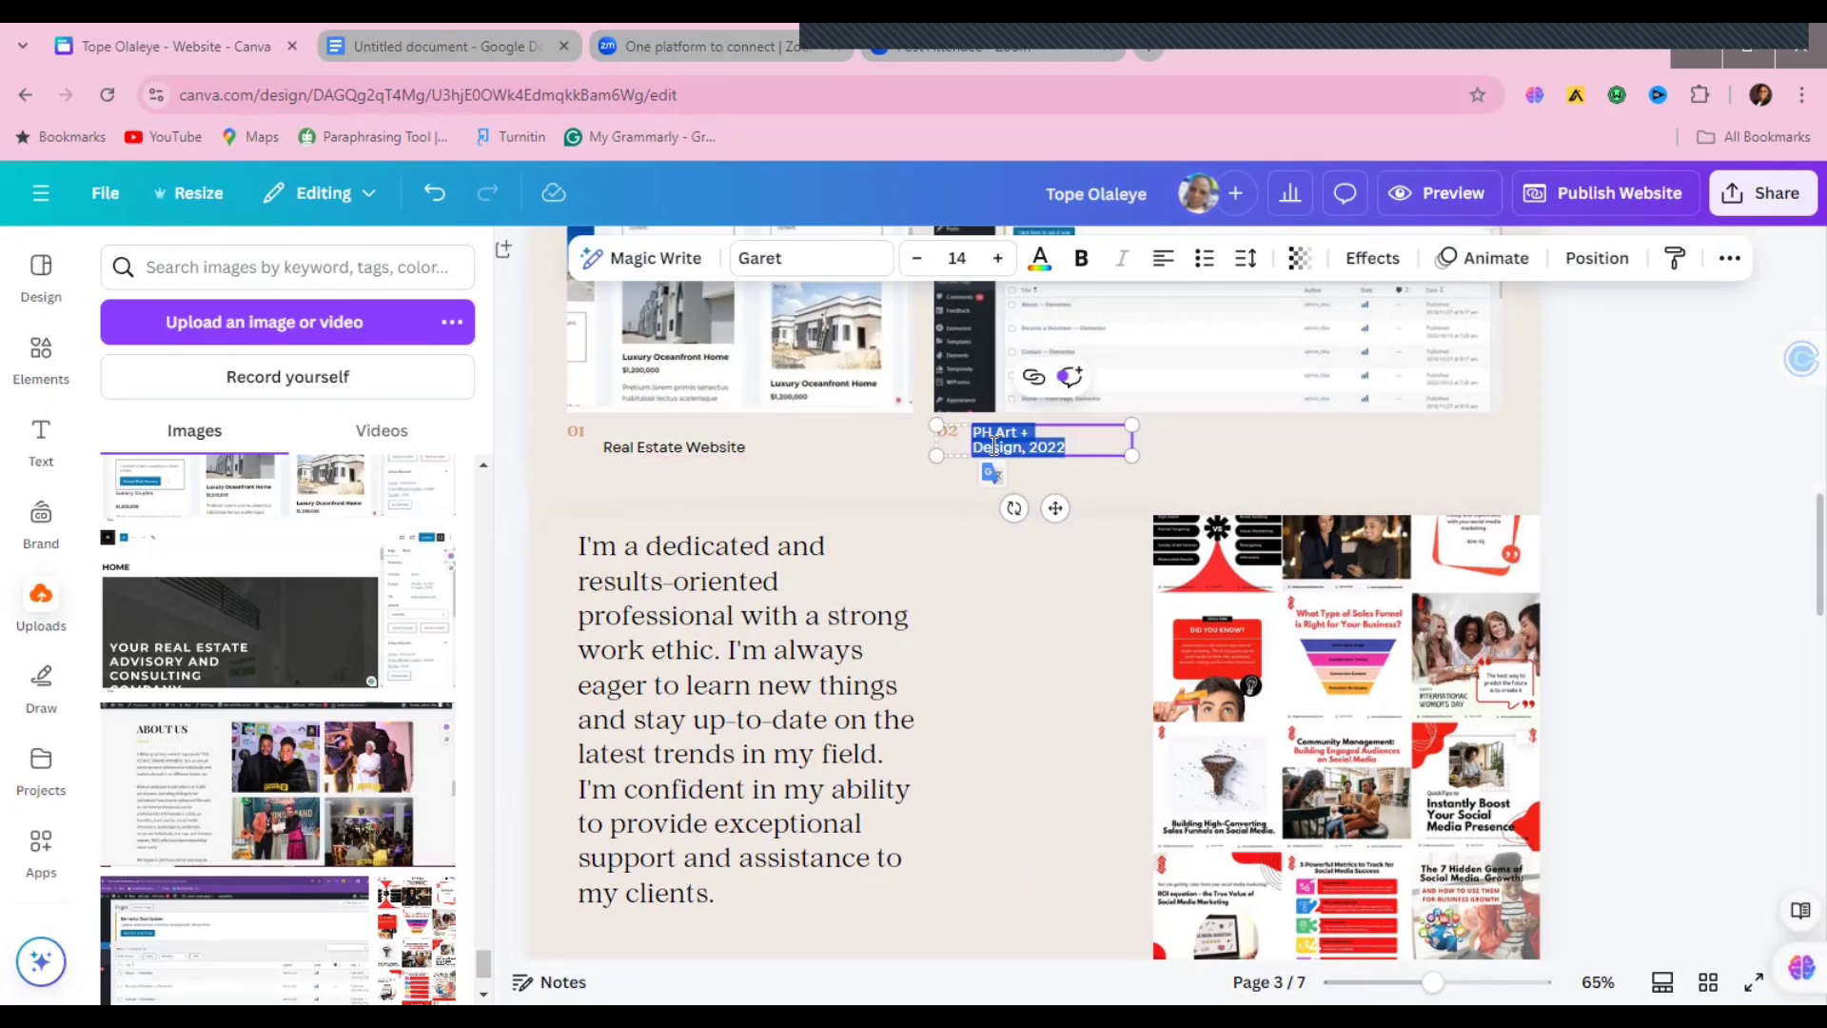
pyautogui.write('Working ')
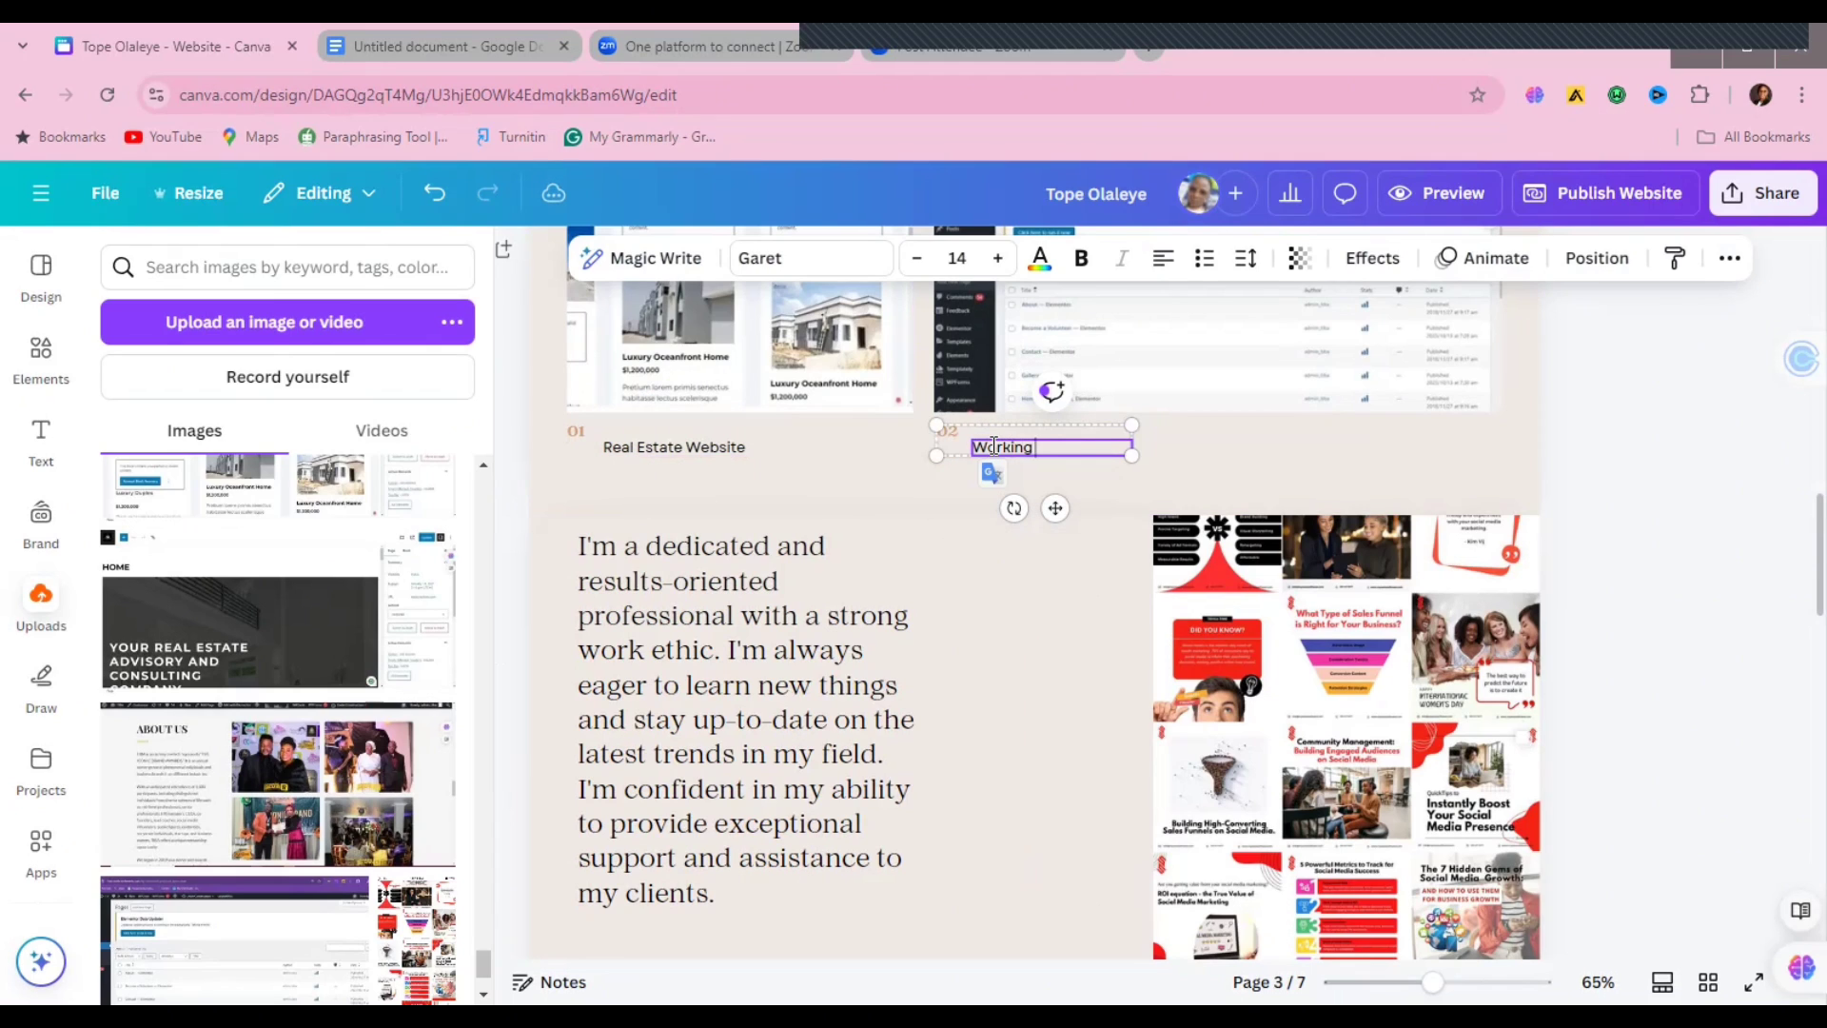
pyautogui.write('WordPress')
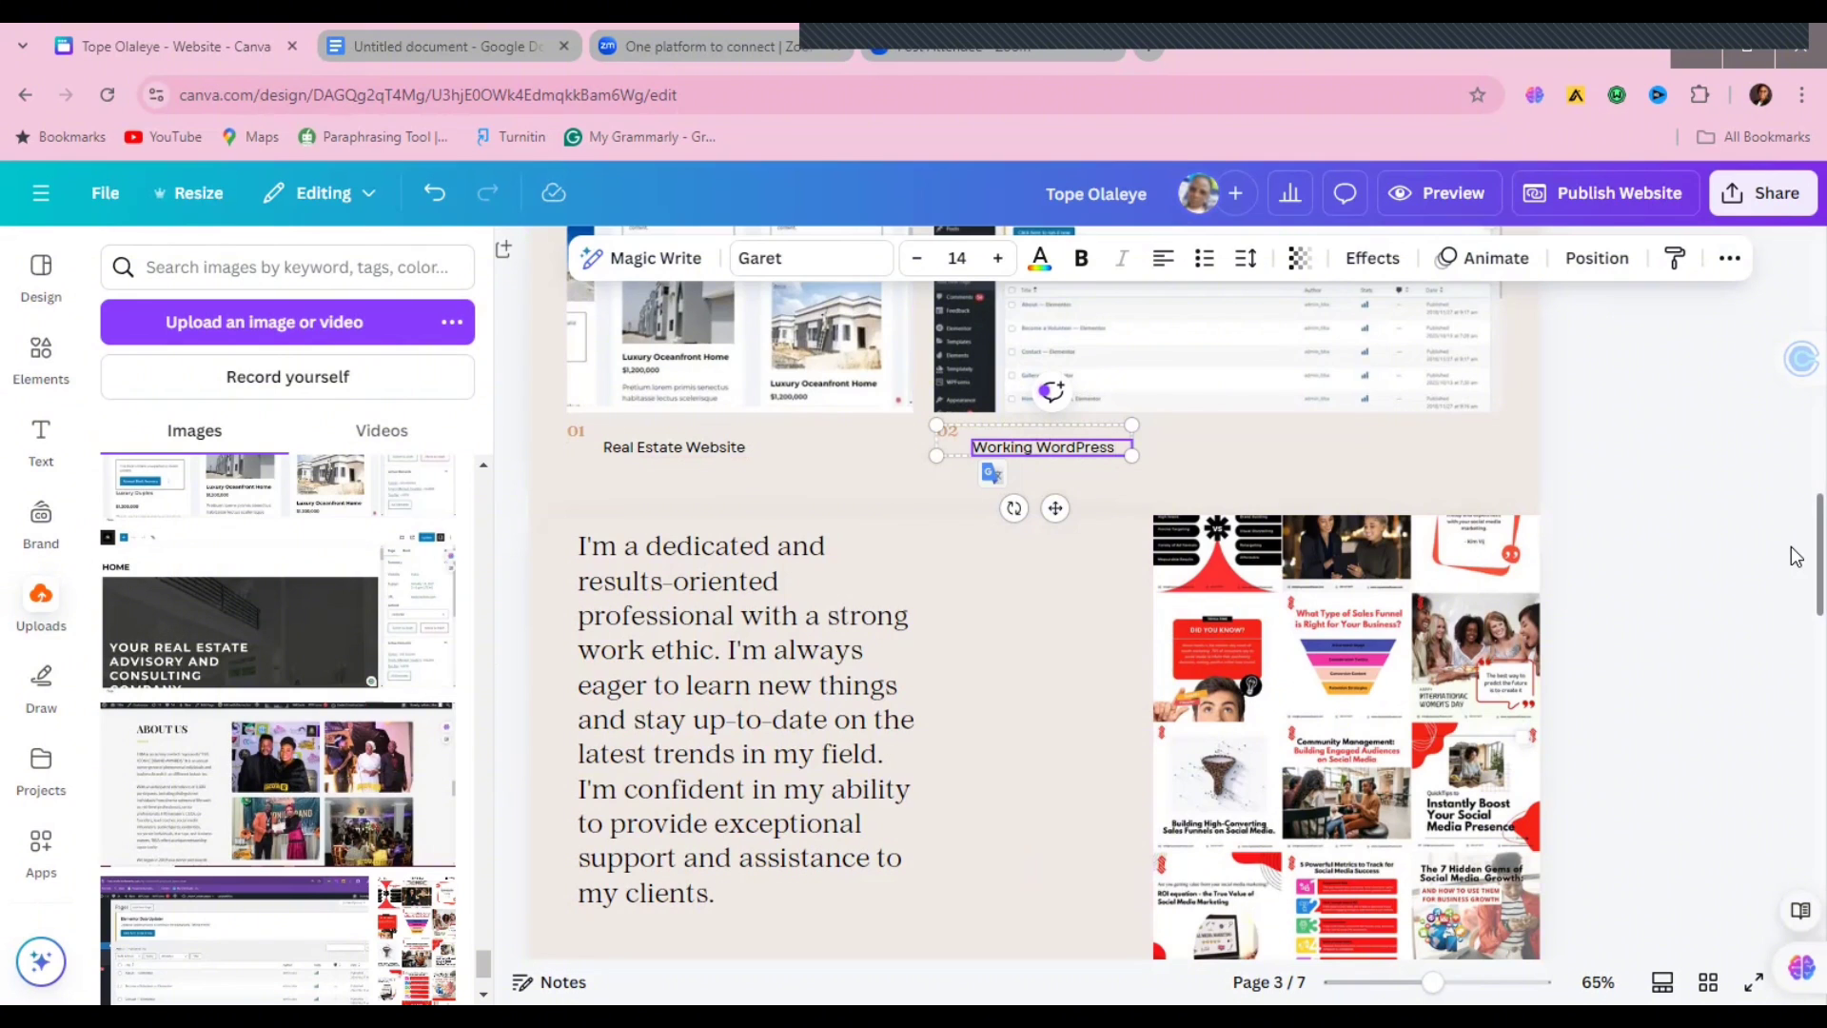
pyautogui.scroll(-2, 1795, 571)
pyautogui.scroll(-2, 1795, 601)
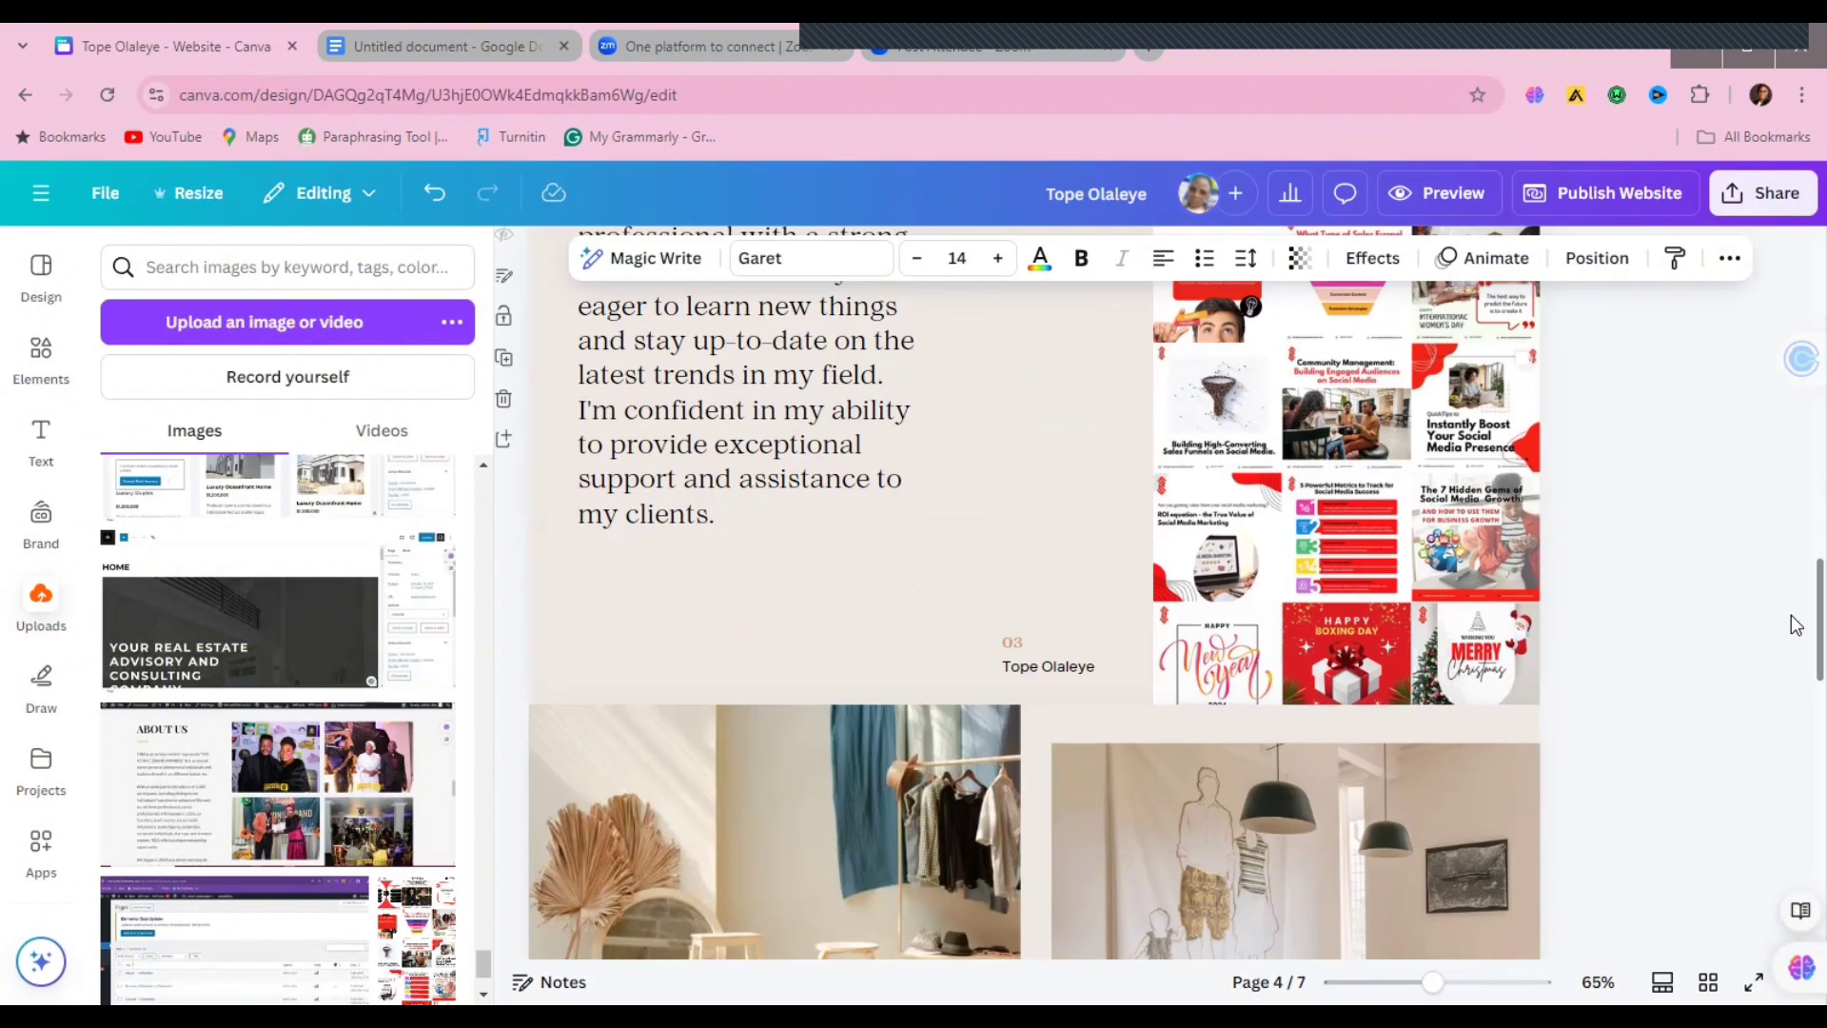
pyautogui.click(1041, 663)
pyautogui.tripleClick(1042, 663)
pyautogui.write('Social')
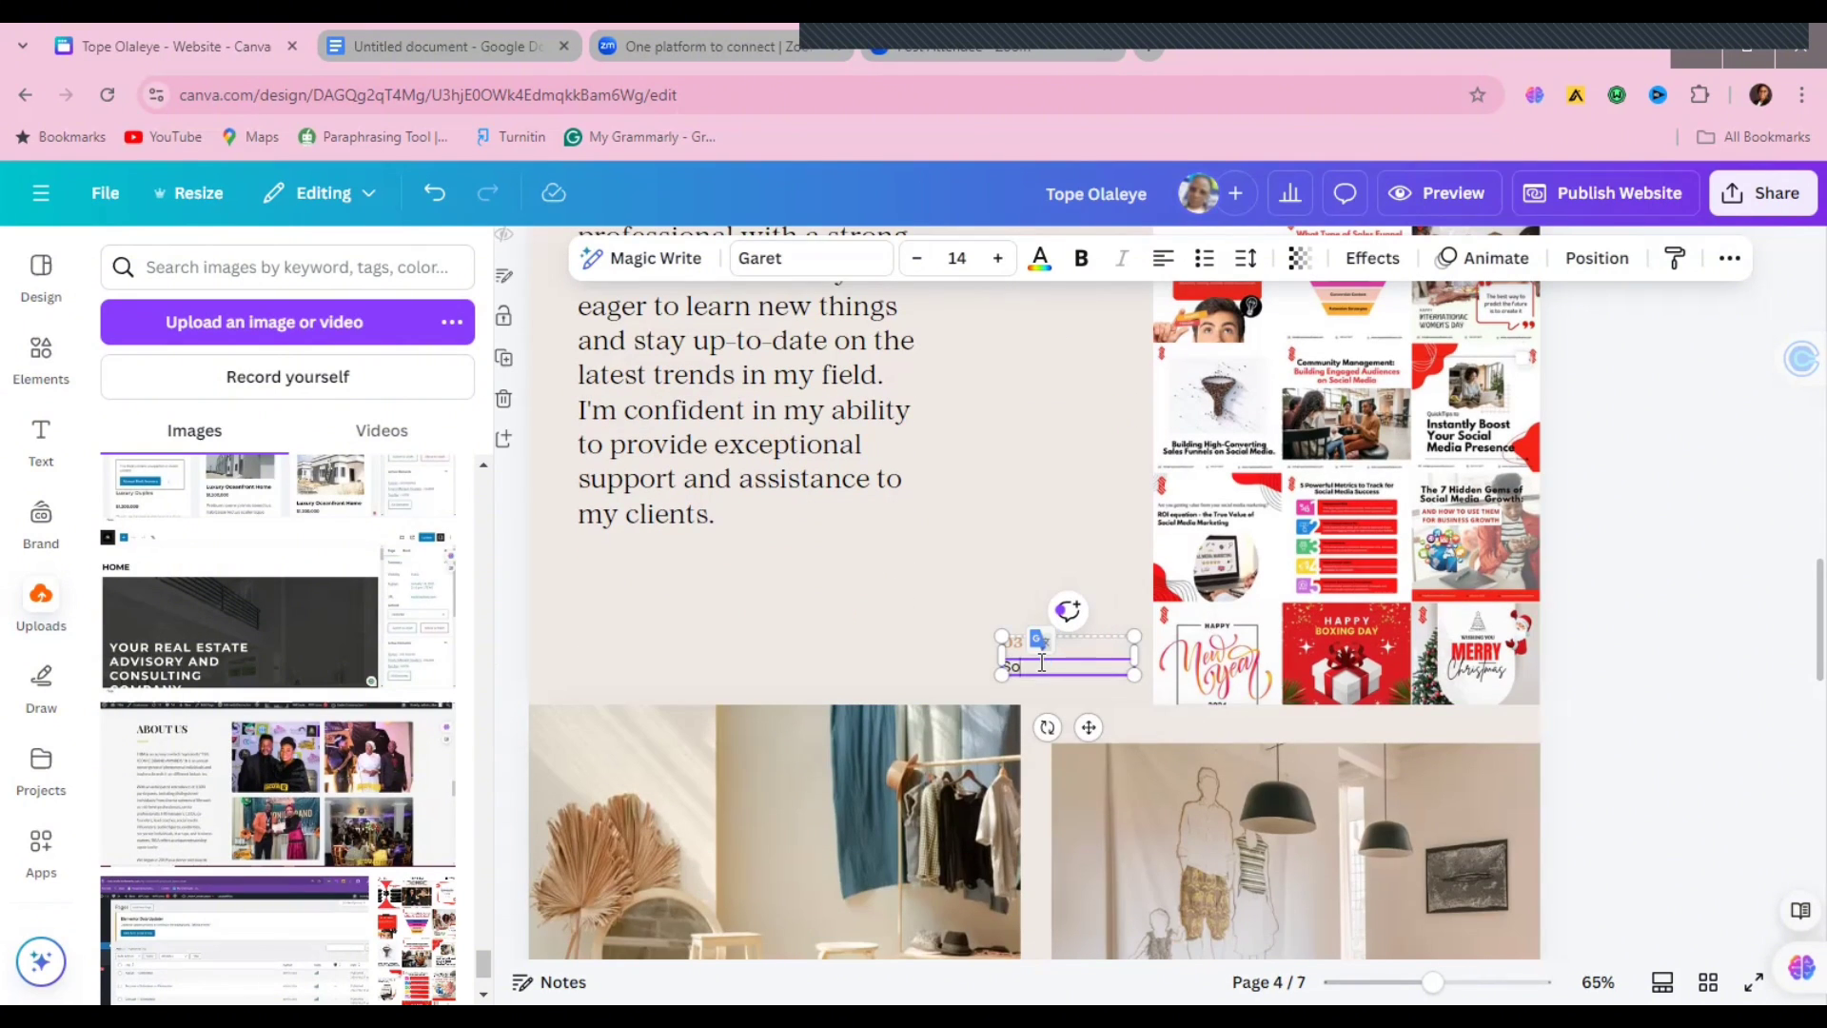
pyautogui.write(' Media Management')
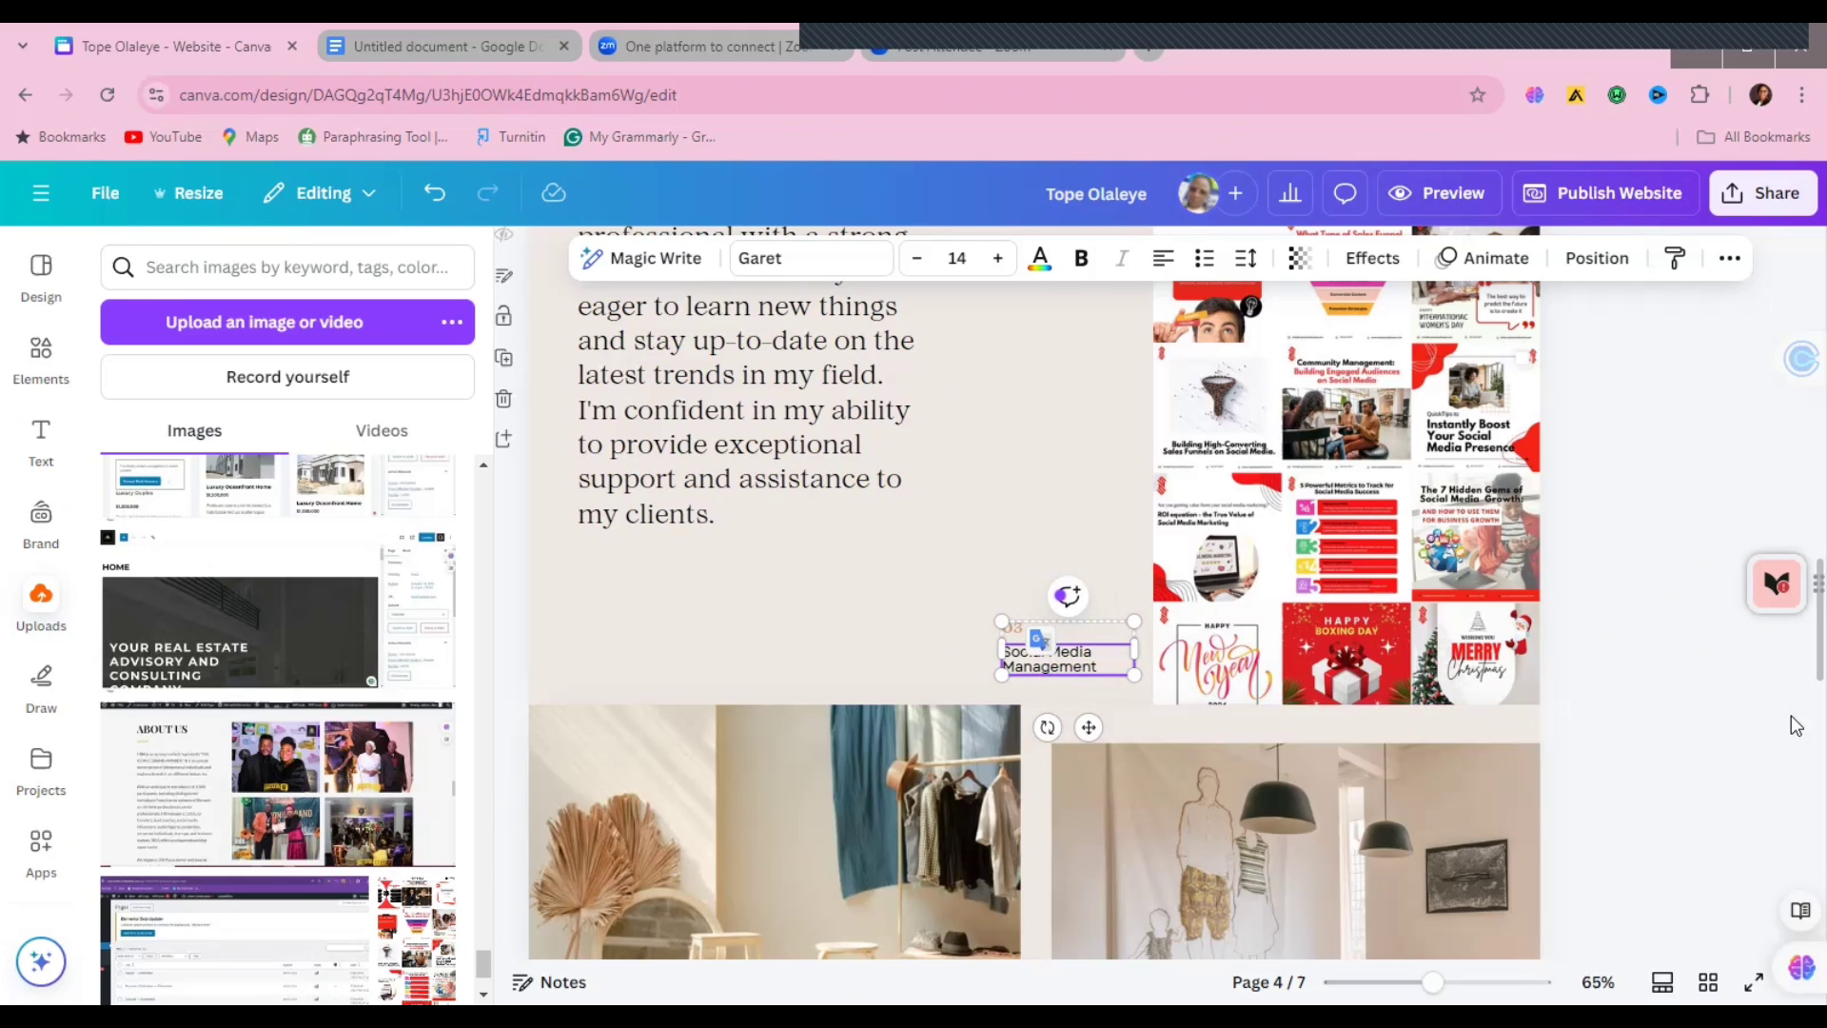
pyautogui.scroll(-5, 1796, 659)
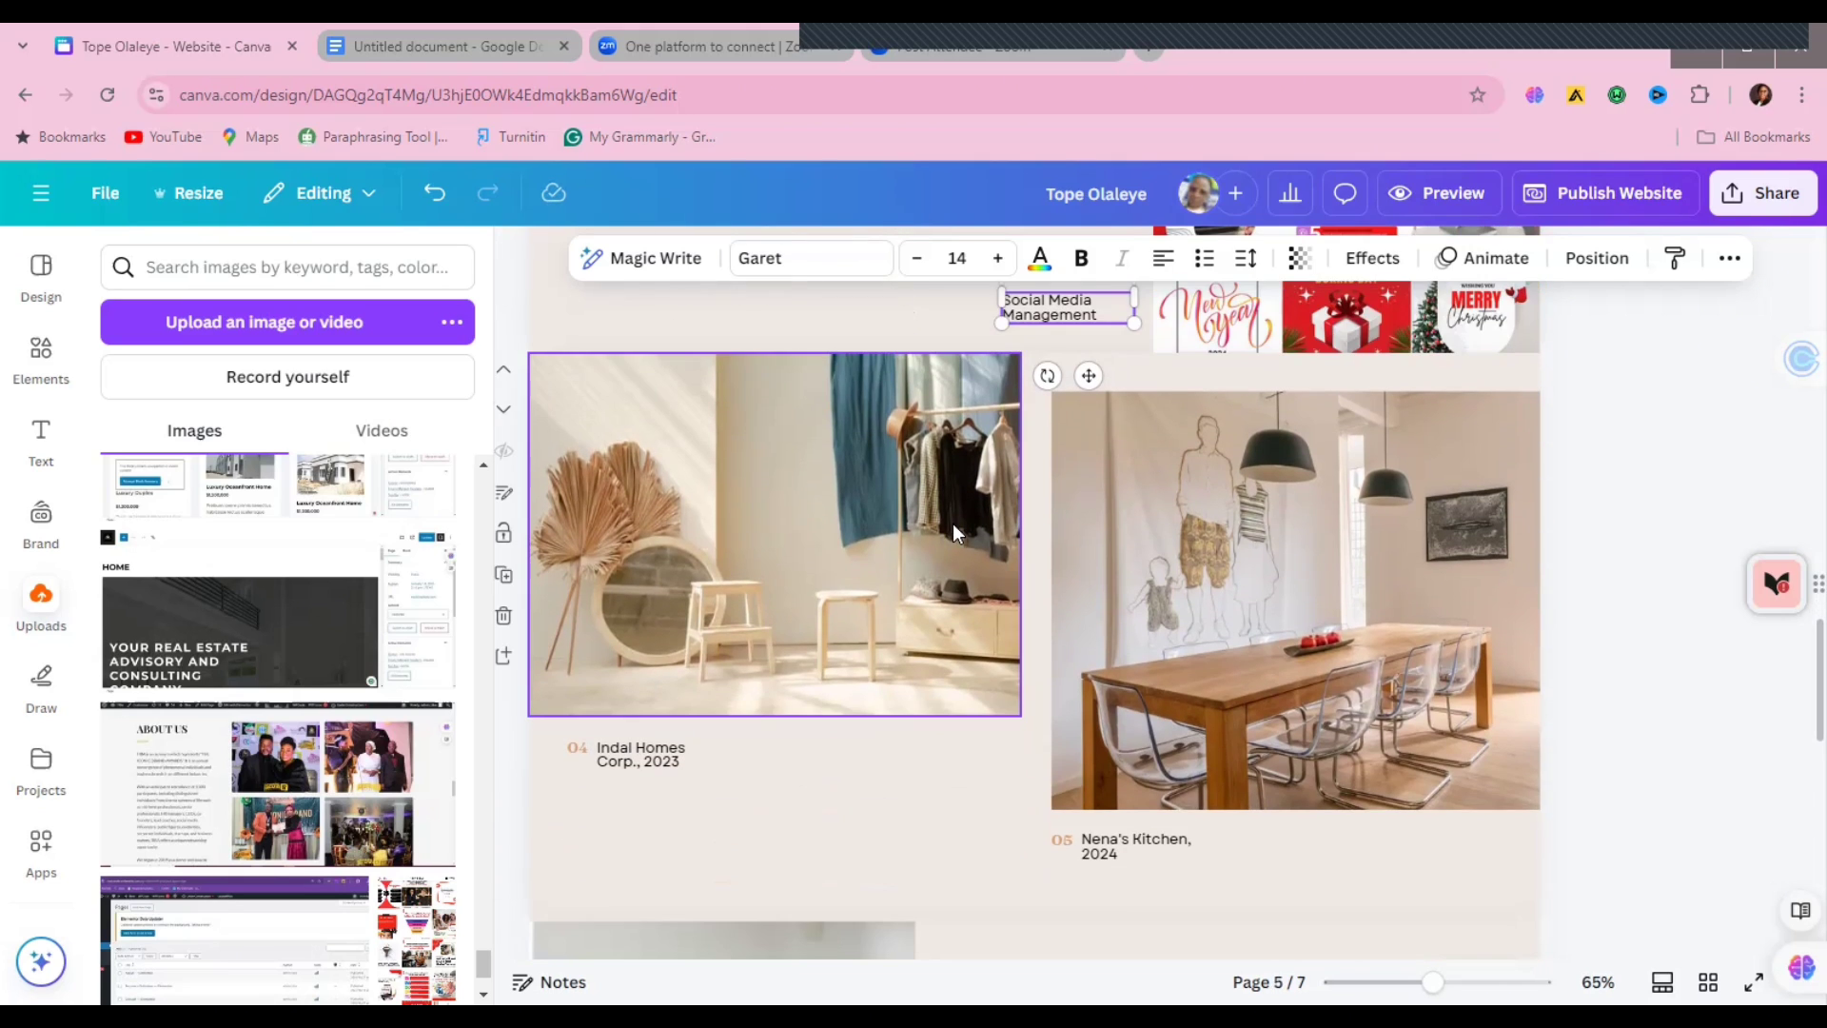
# Step: Put the About Us screenshot into the left page 5 photo and caption it 'Event Website'
pyautogui.click(582, 603)
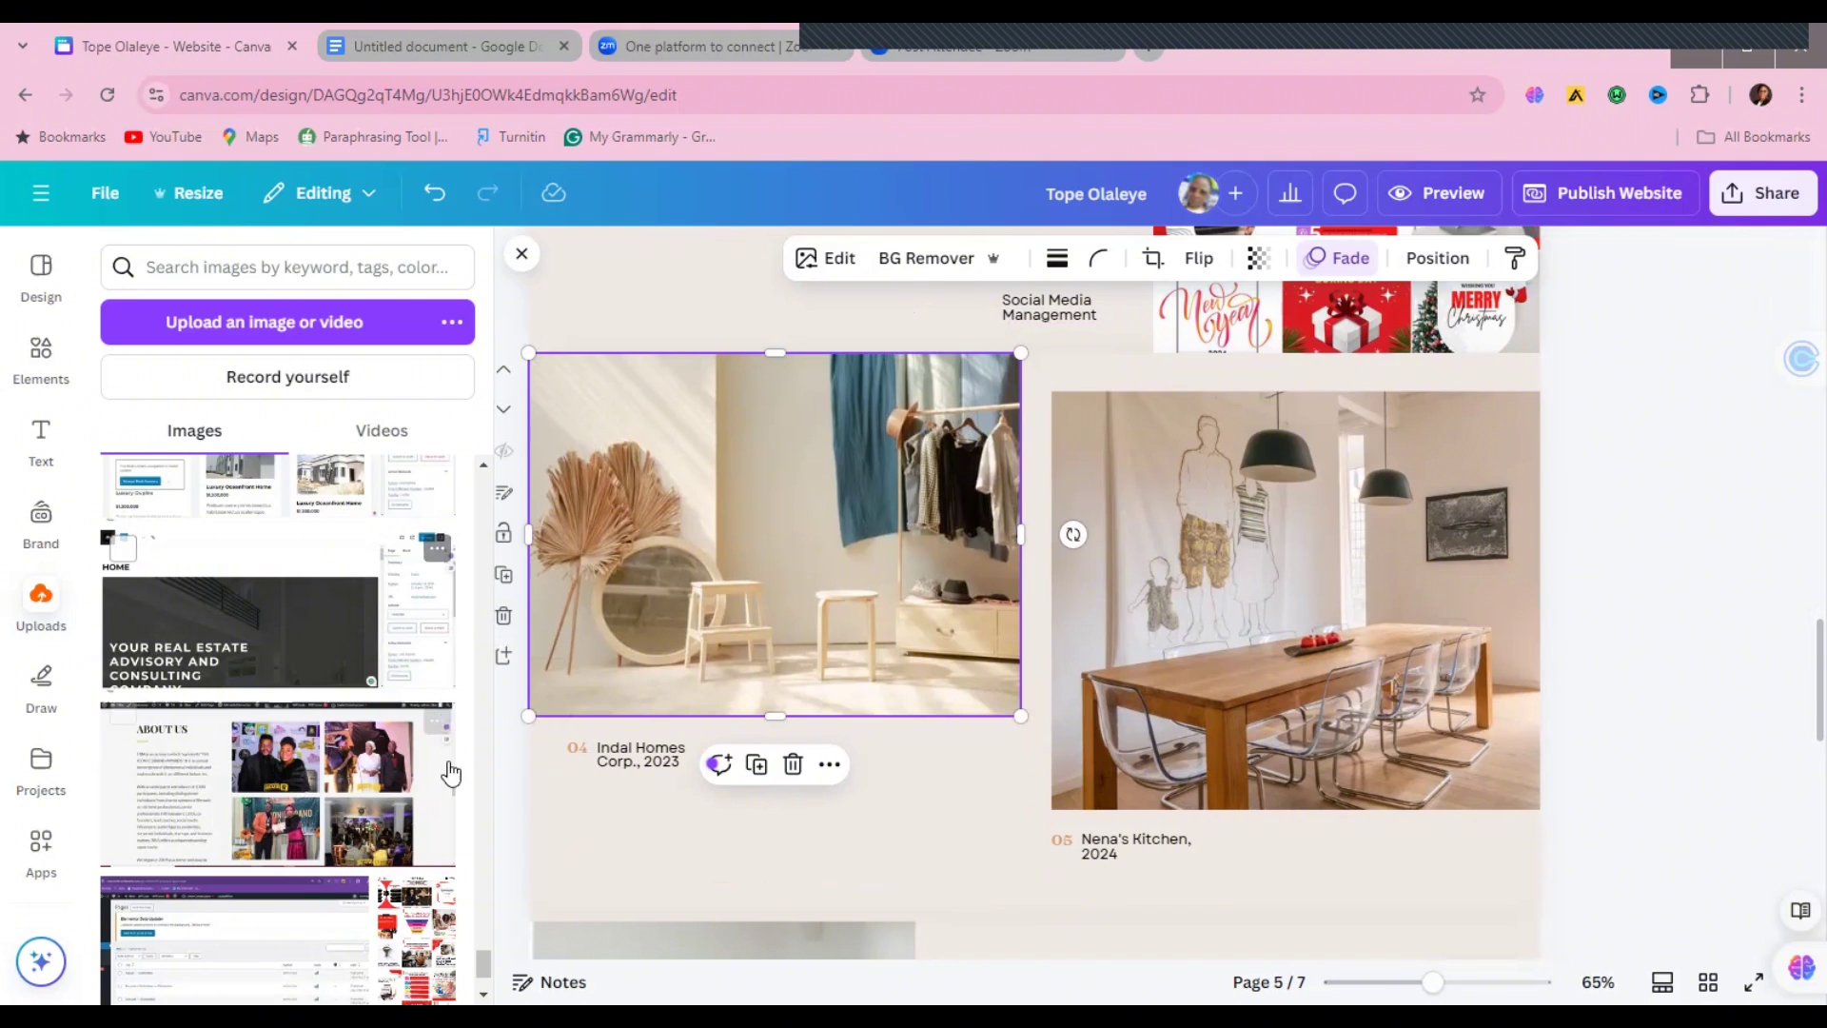
pyautogui.scroll(-3, 278, 729)
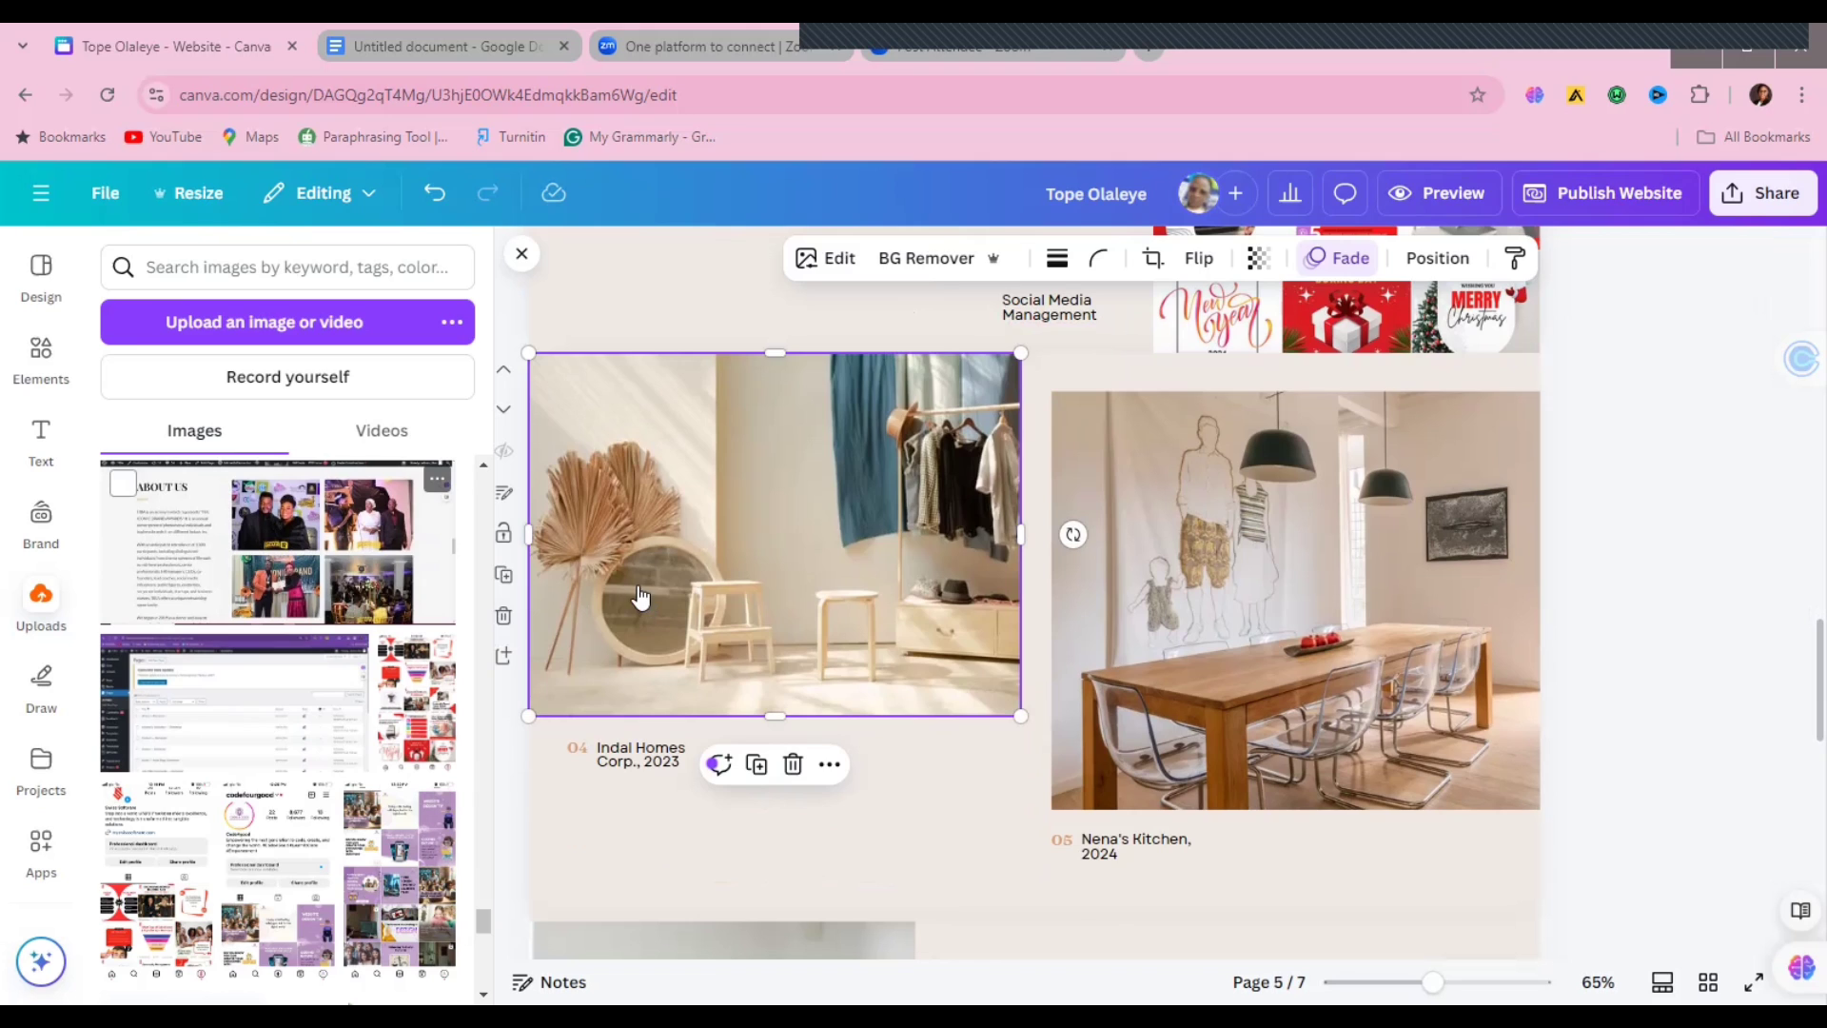
pyautogui.moveTo(639, 597); pyautogui.dragTo(636, 628)
pyautogui.doubleClick(659, 752)
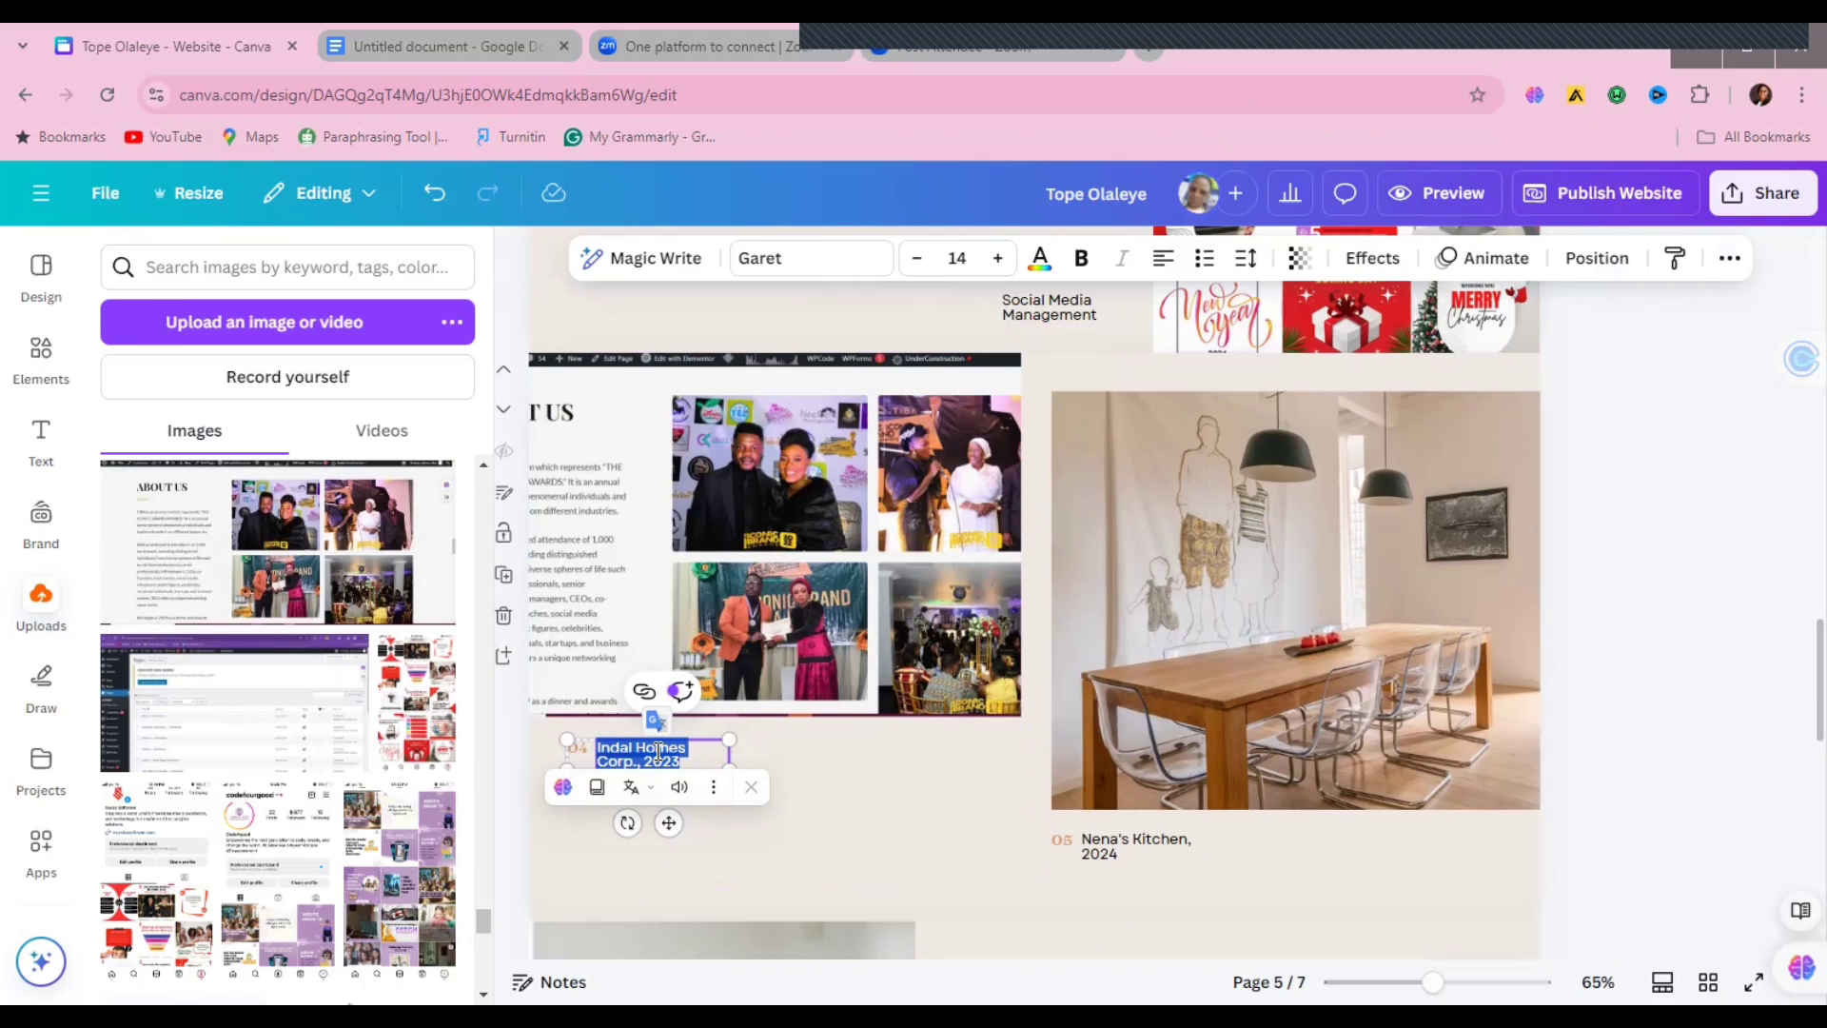
pyautogui.write('Eve')
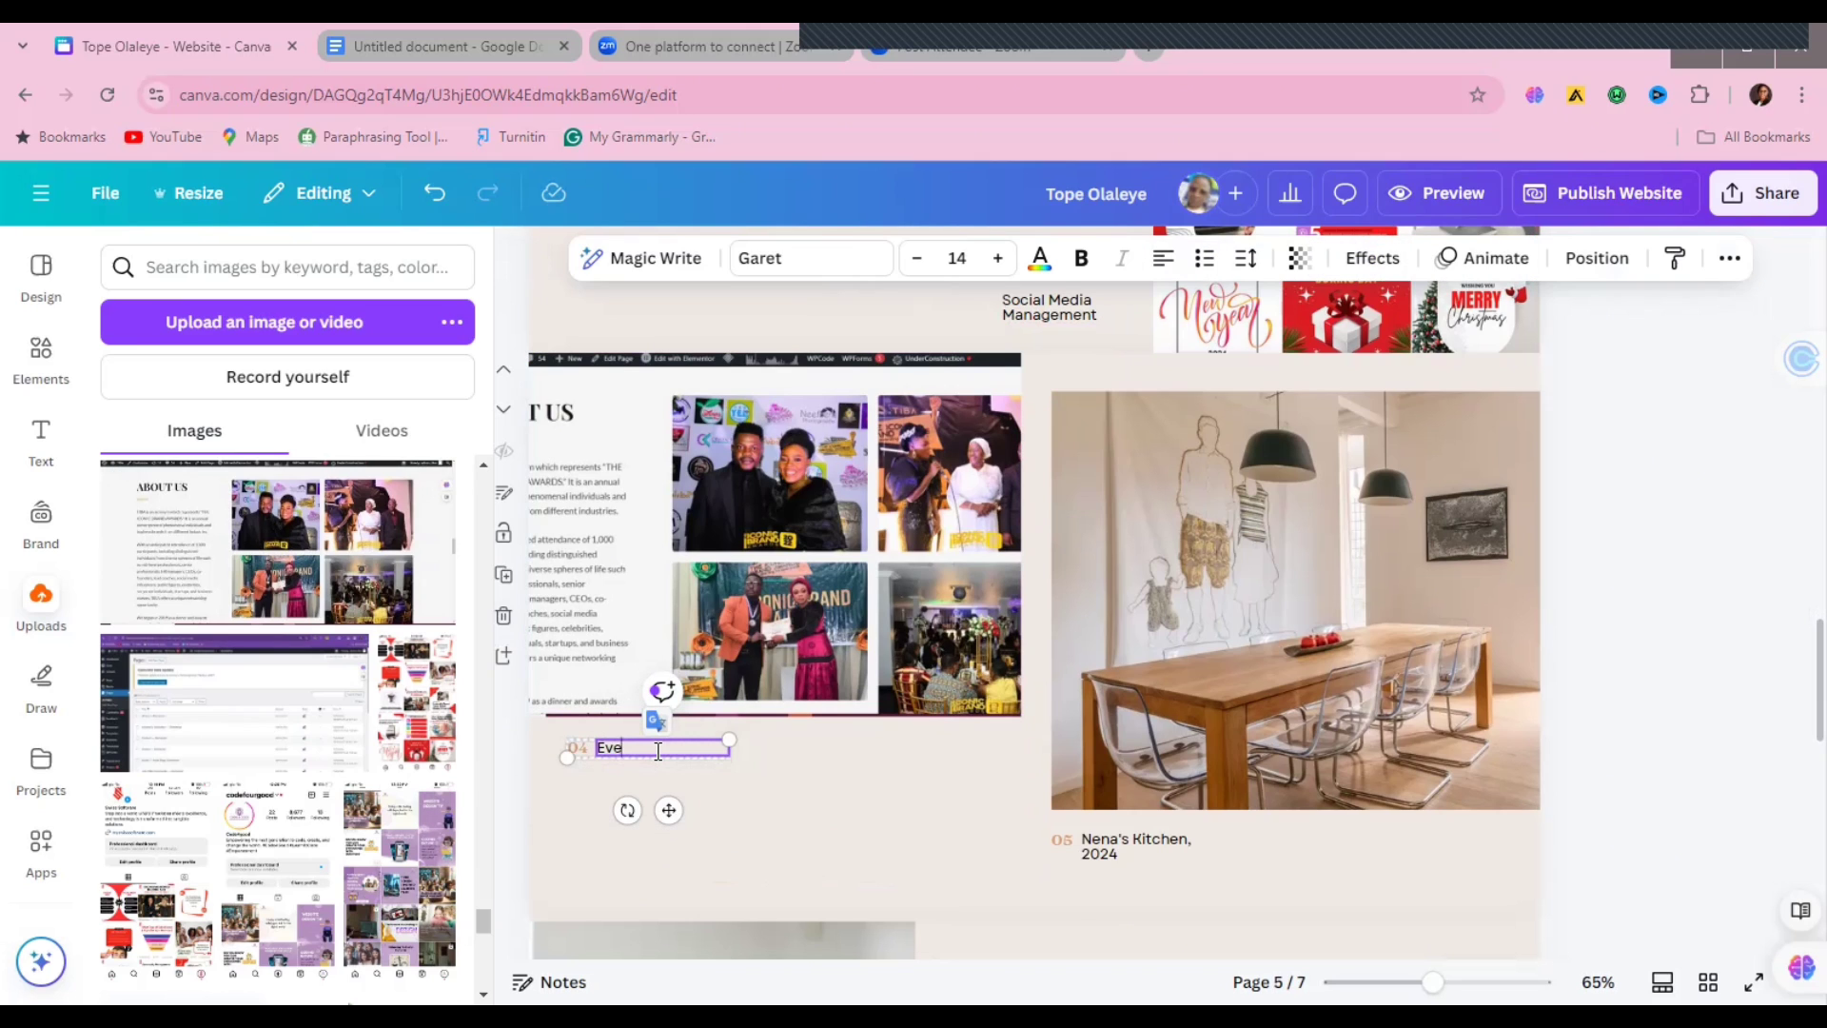
pyautogui.write('nt Website')
# Step: Swap the dining-room photo for the cropped Instagram screenshot, captioned 'Social Media Management'
pyautogui.click(1203, 688)
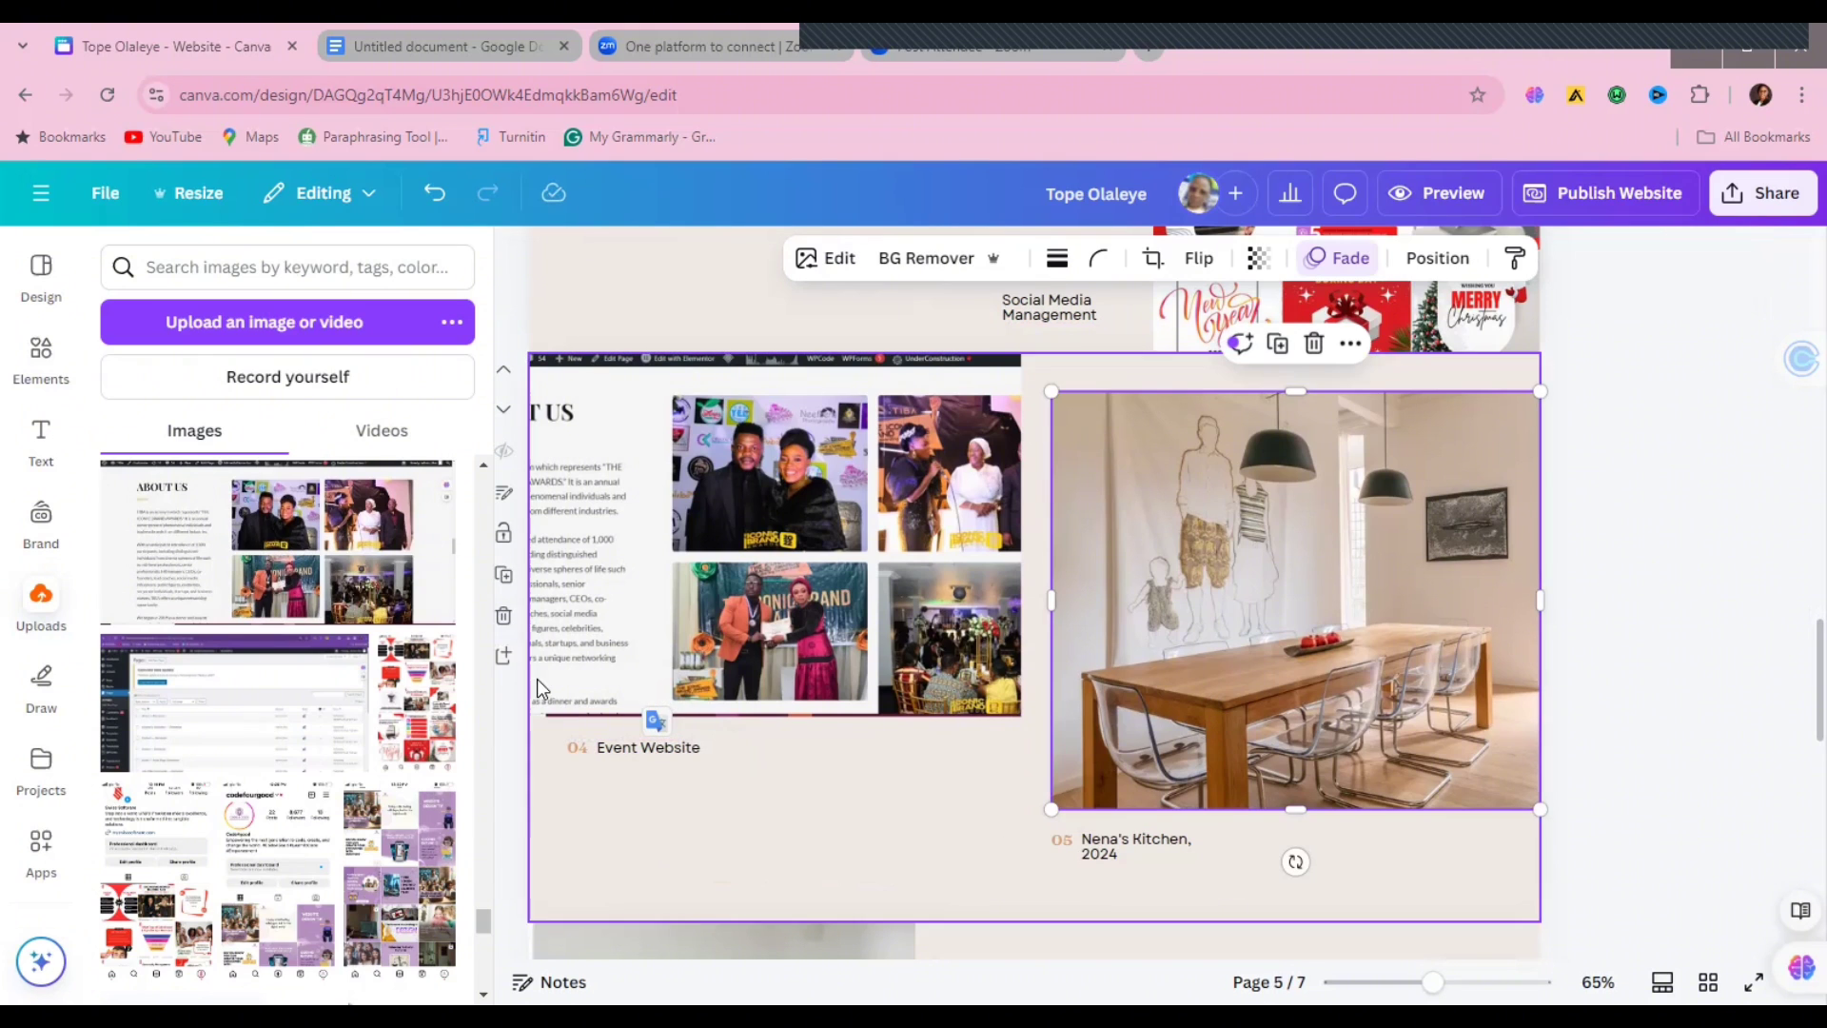
pyautogui.moveTo(483, 928); pyautogui.dragTo(482, 935)
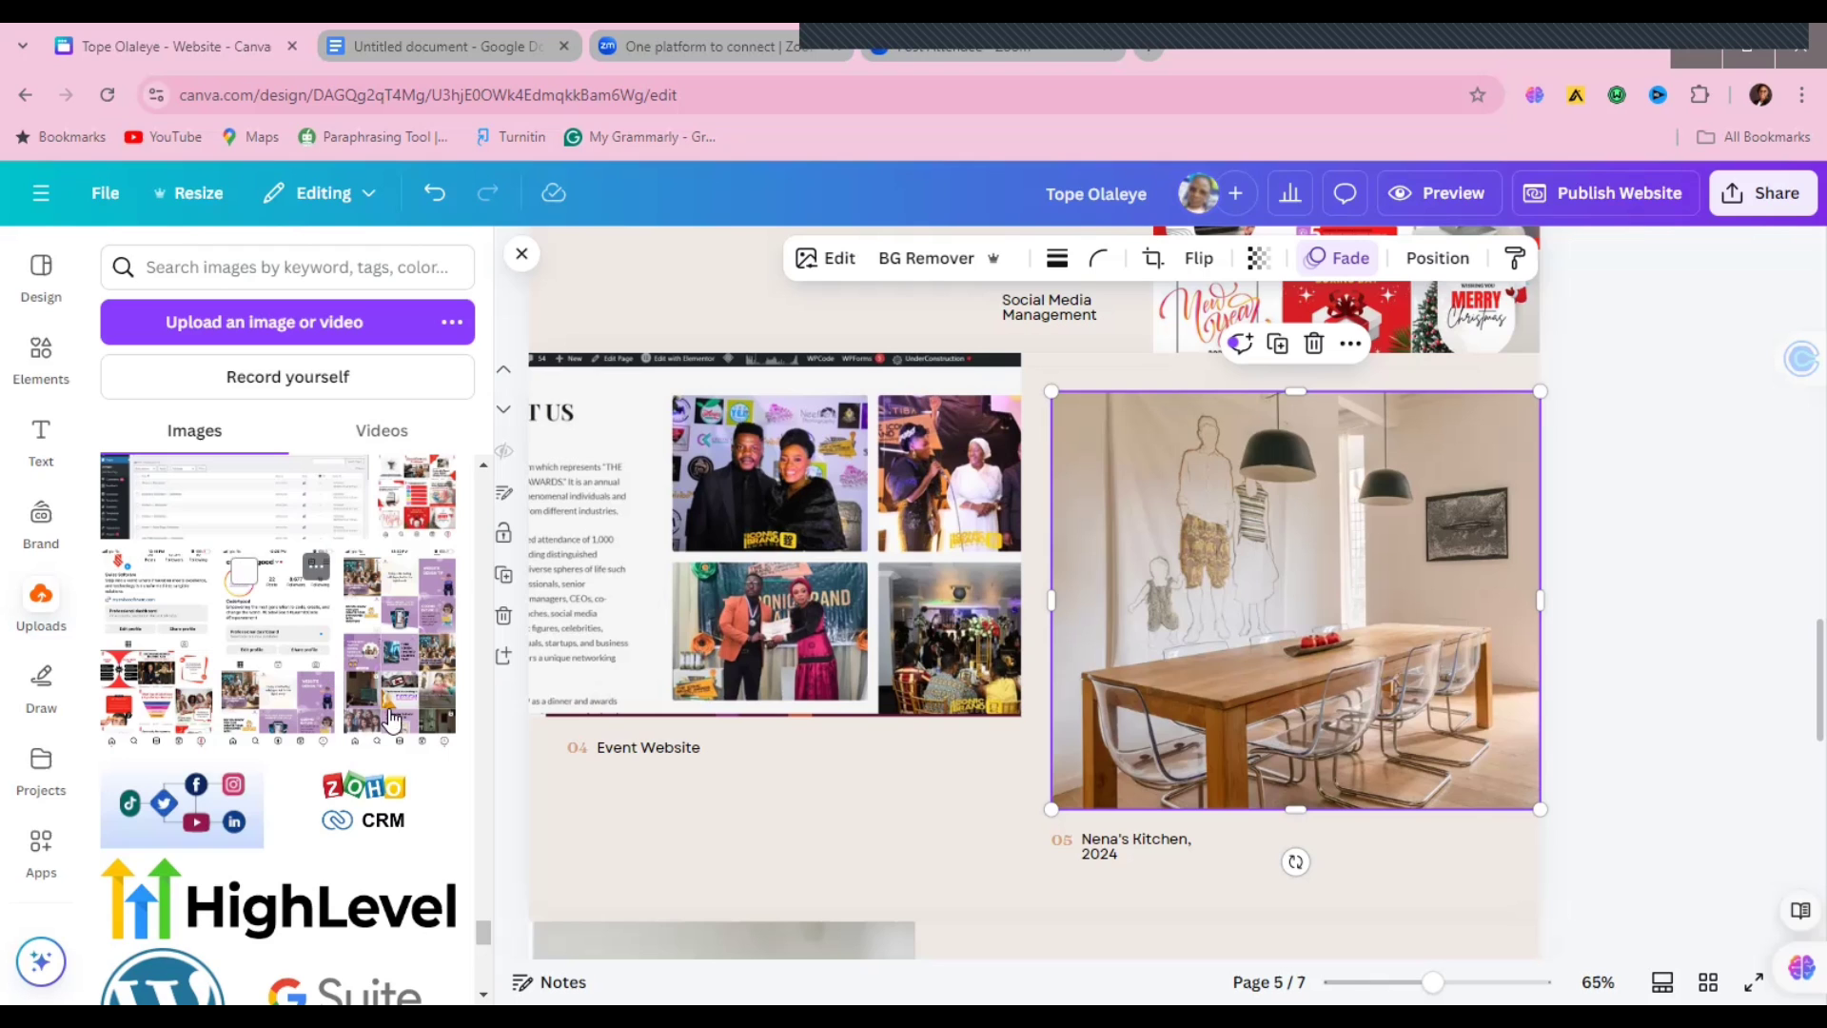
pyautogui.moveTo(489, 929); pyautogui.dragTo(484, 928)
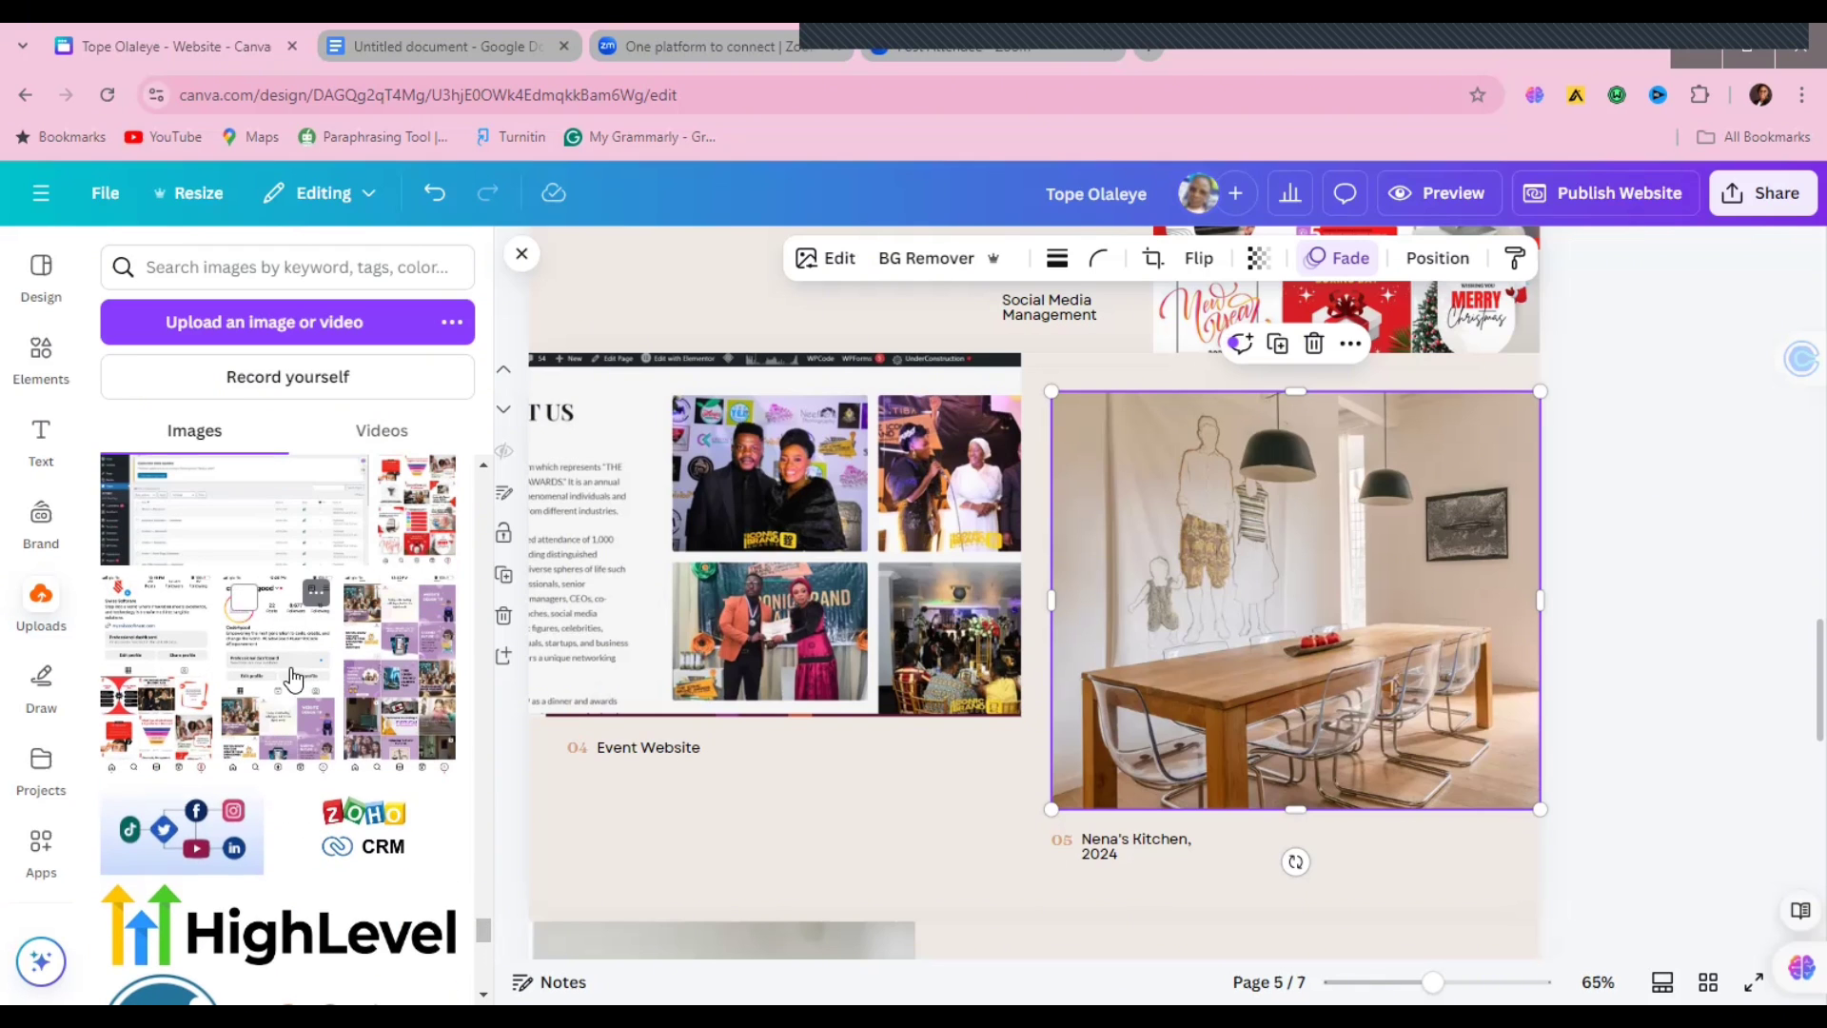
pyautogui.moveTo(290, 678); pyautogui.dragTo(1114, 413)
pyautogui.doubleClick(1089, 658)
pyautogui.click(1705, 515)
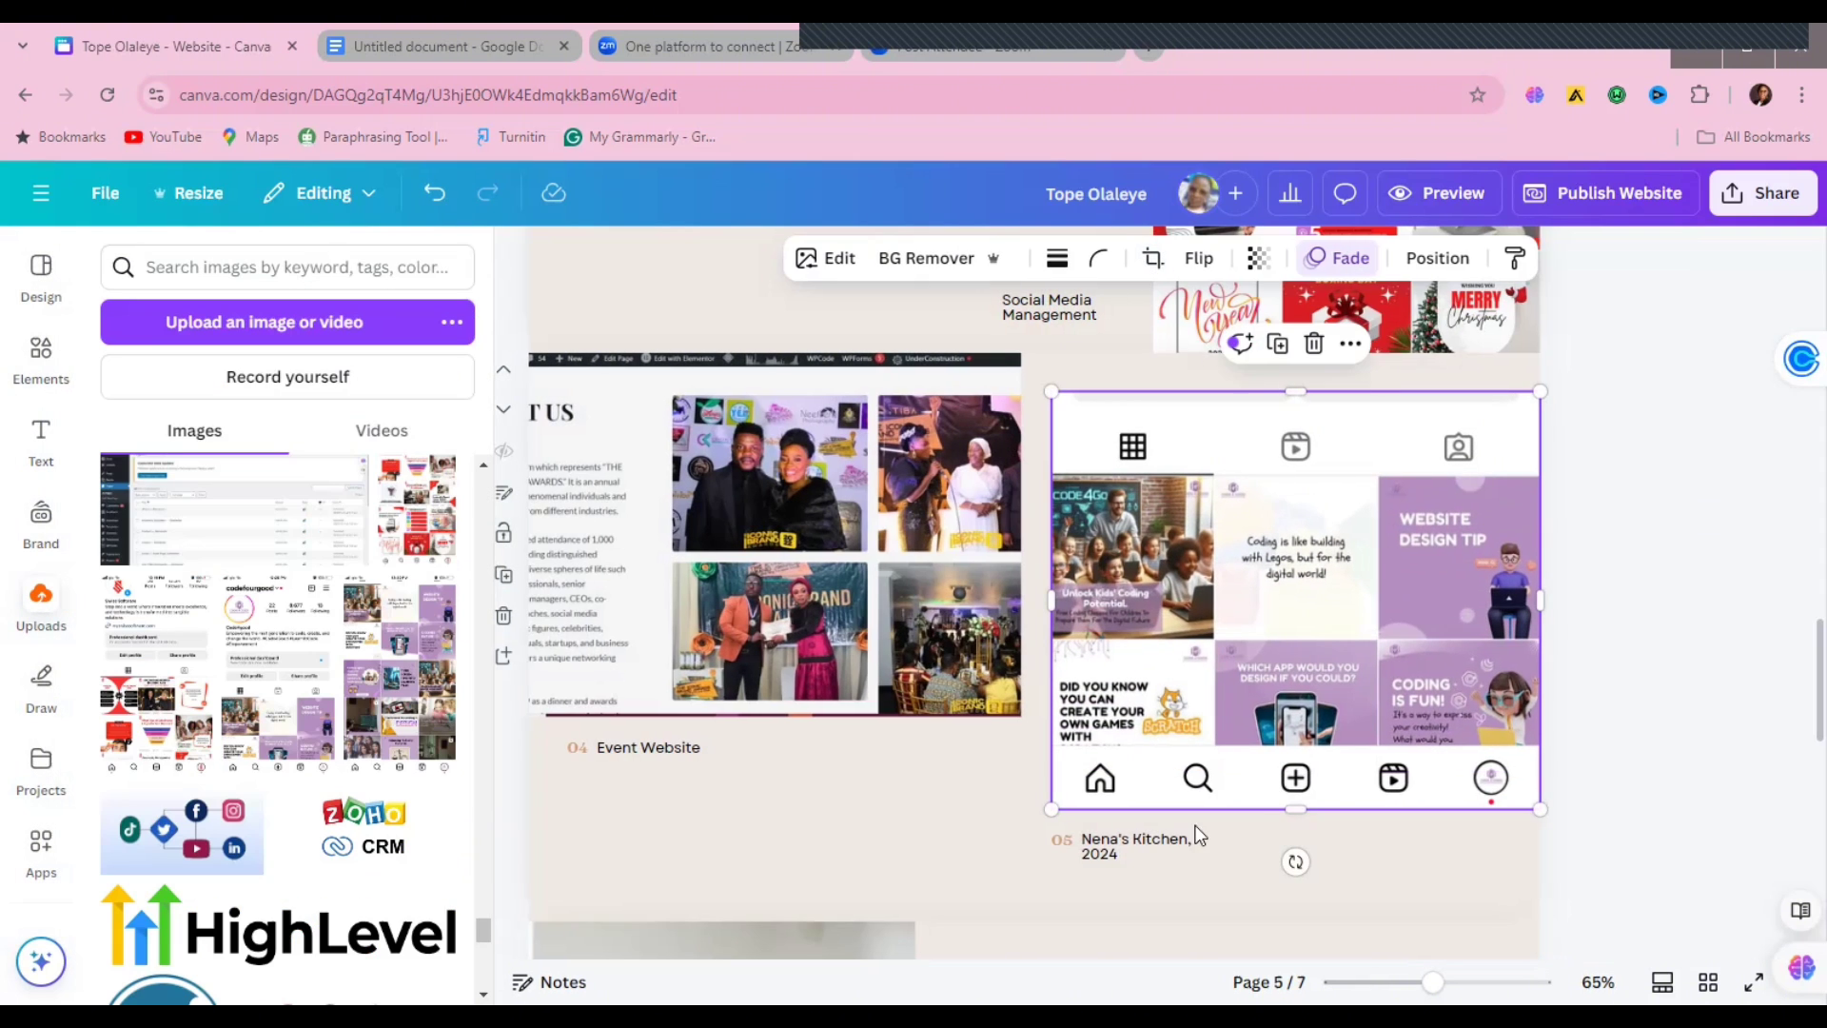
pyautogui.doubleClick(1129, 853)
pyautogui.write('Soc')
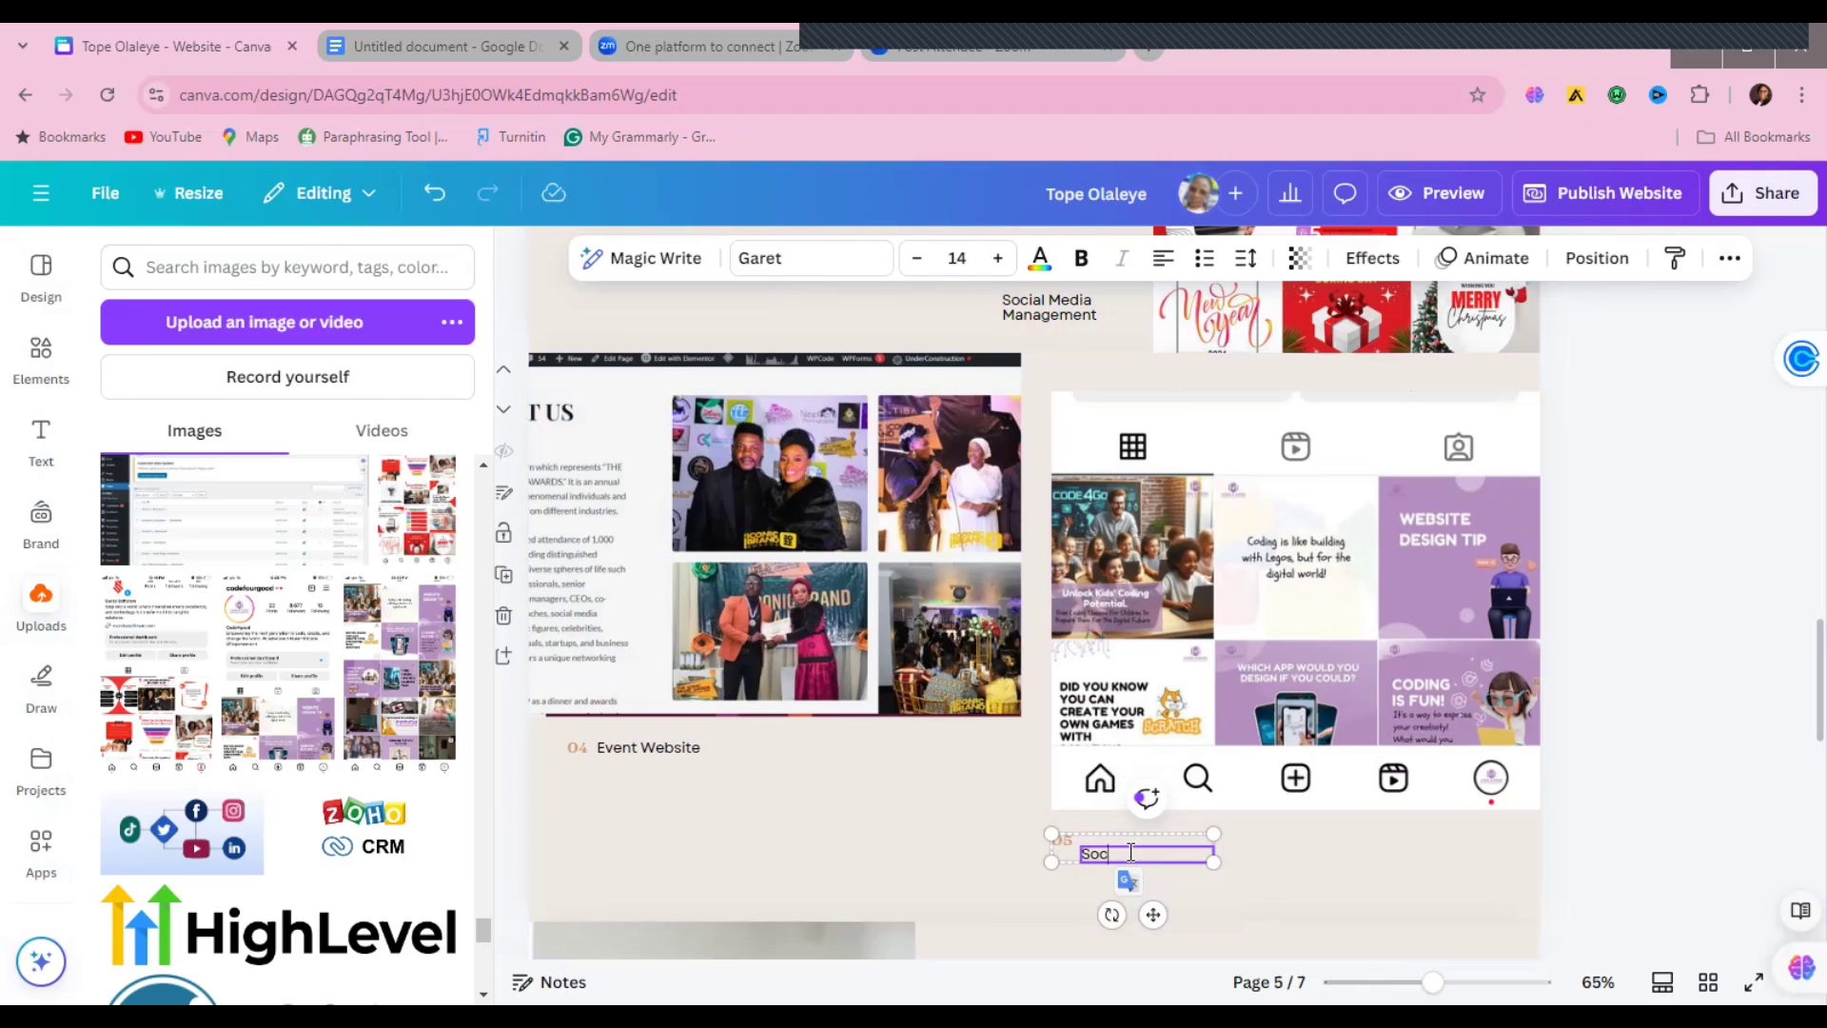
pyautogui.write('ial Media Management')
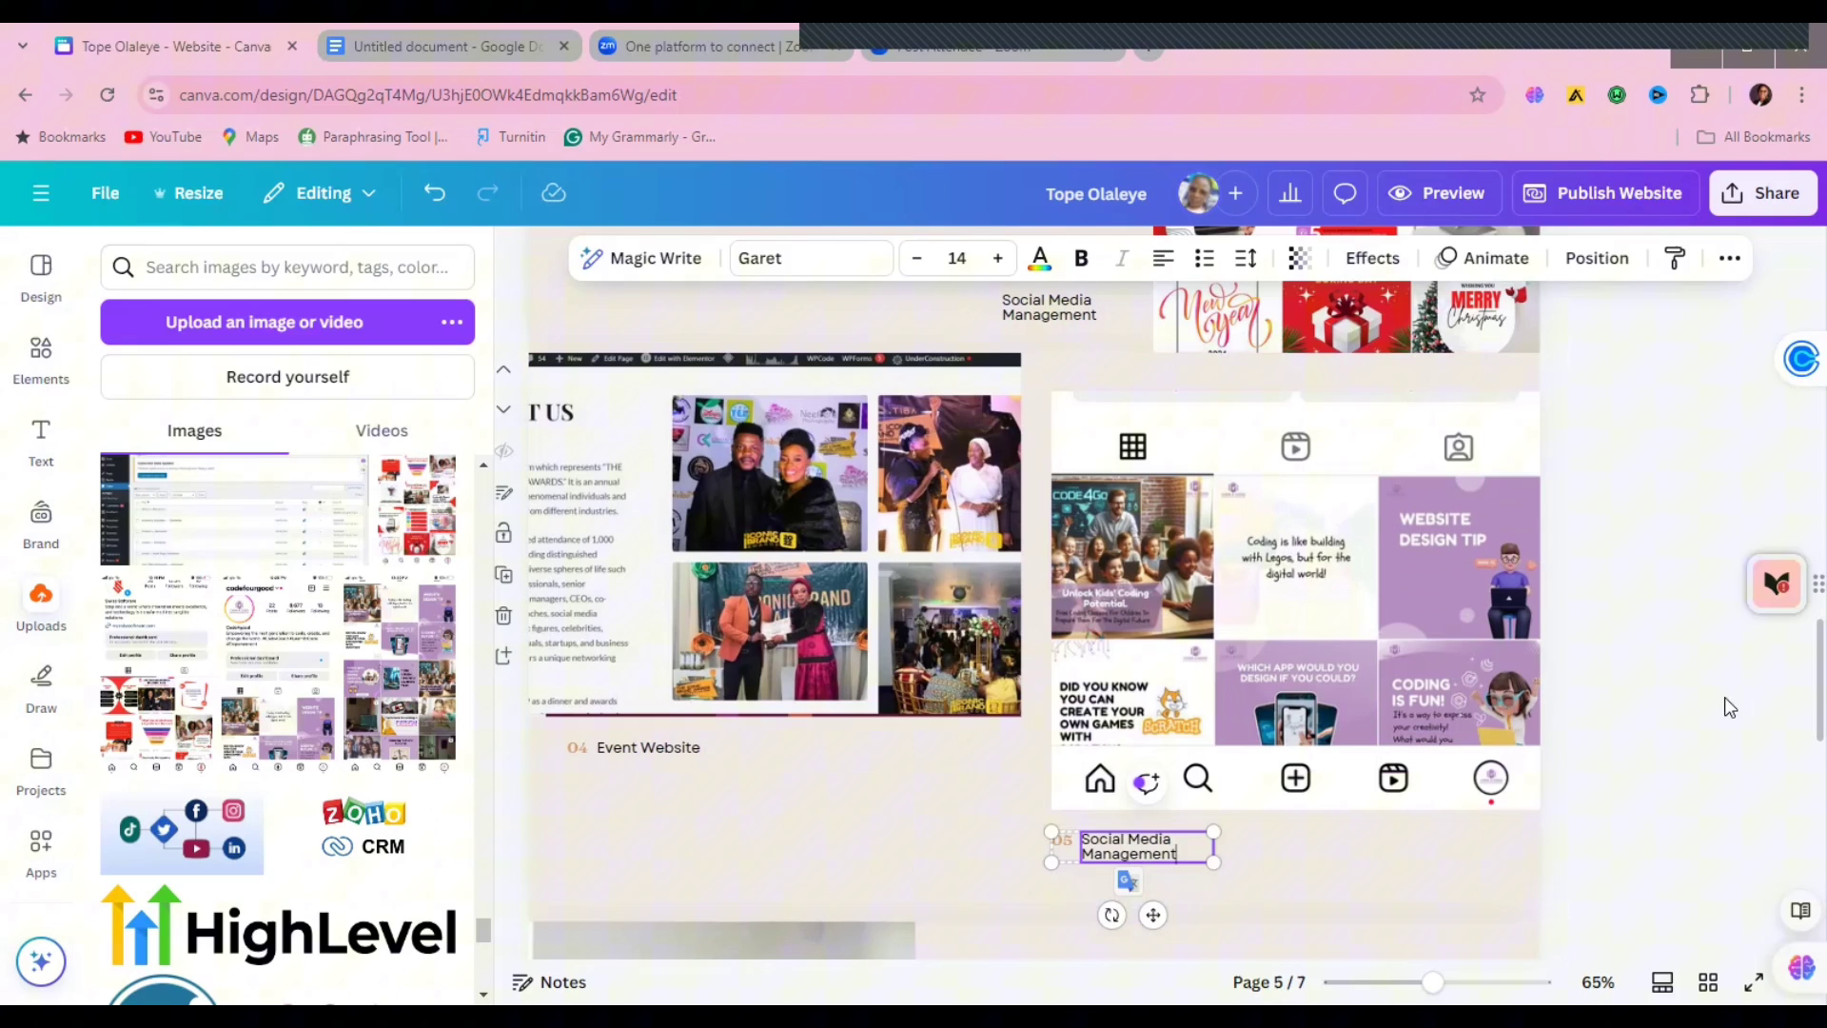
# Step: Change the first Experience entry to SOCIAL MEDIA MANAGER starting in 2023
pyautogui.click(1761, 678)
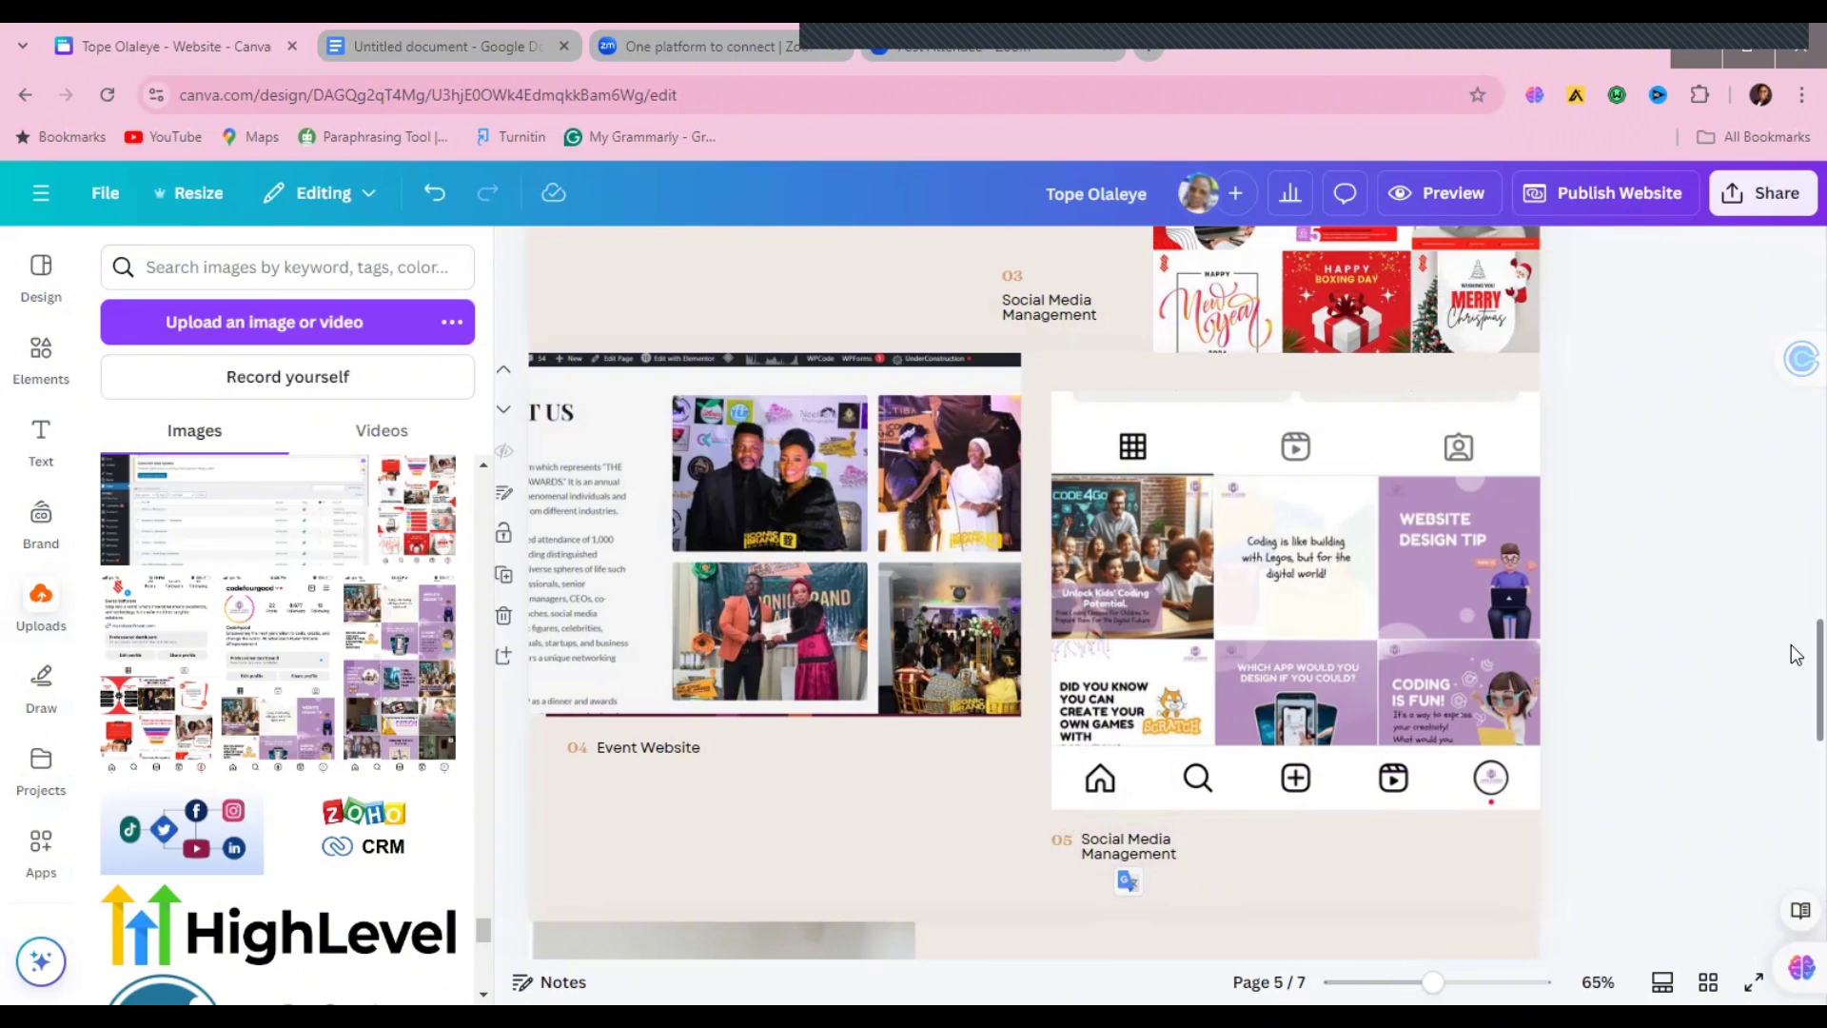
pyautogui.scroll(-6, 1796, 662)
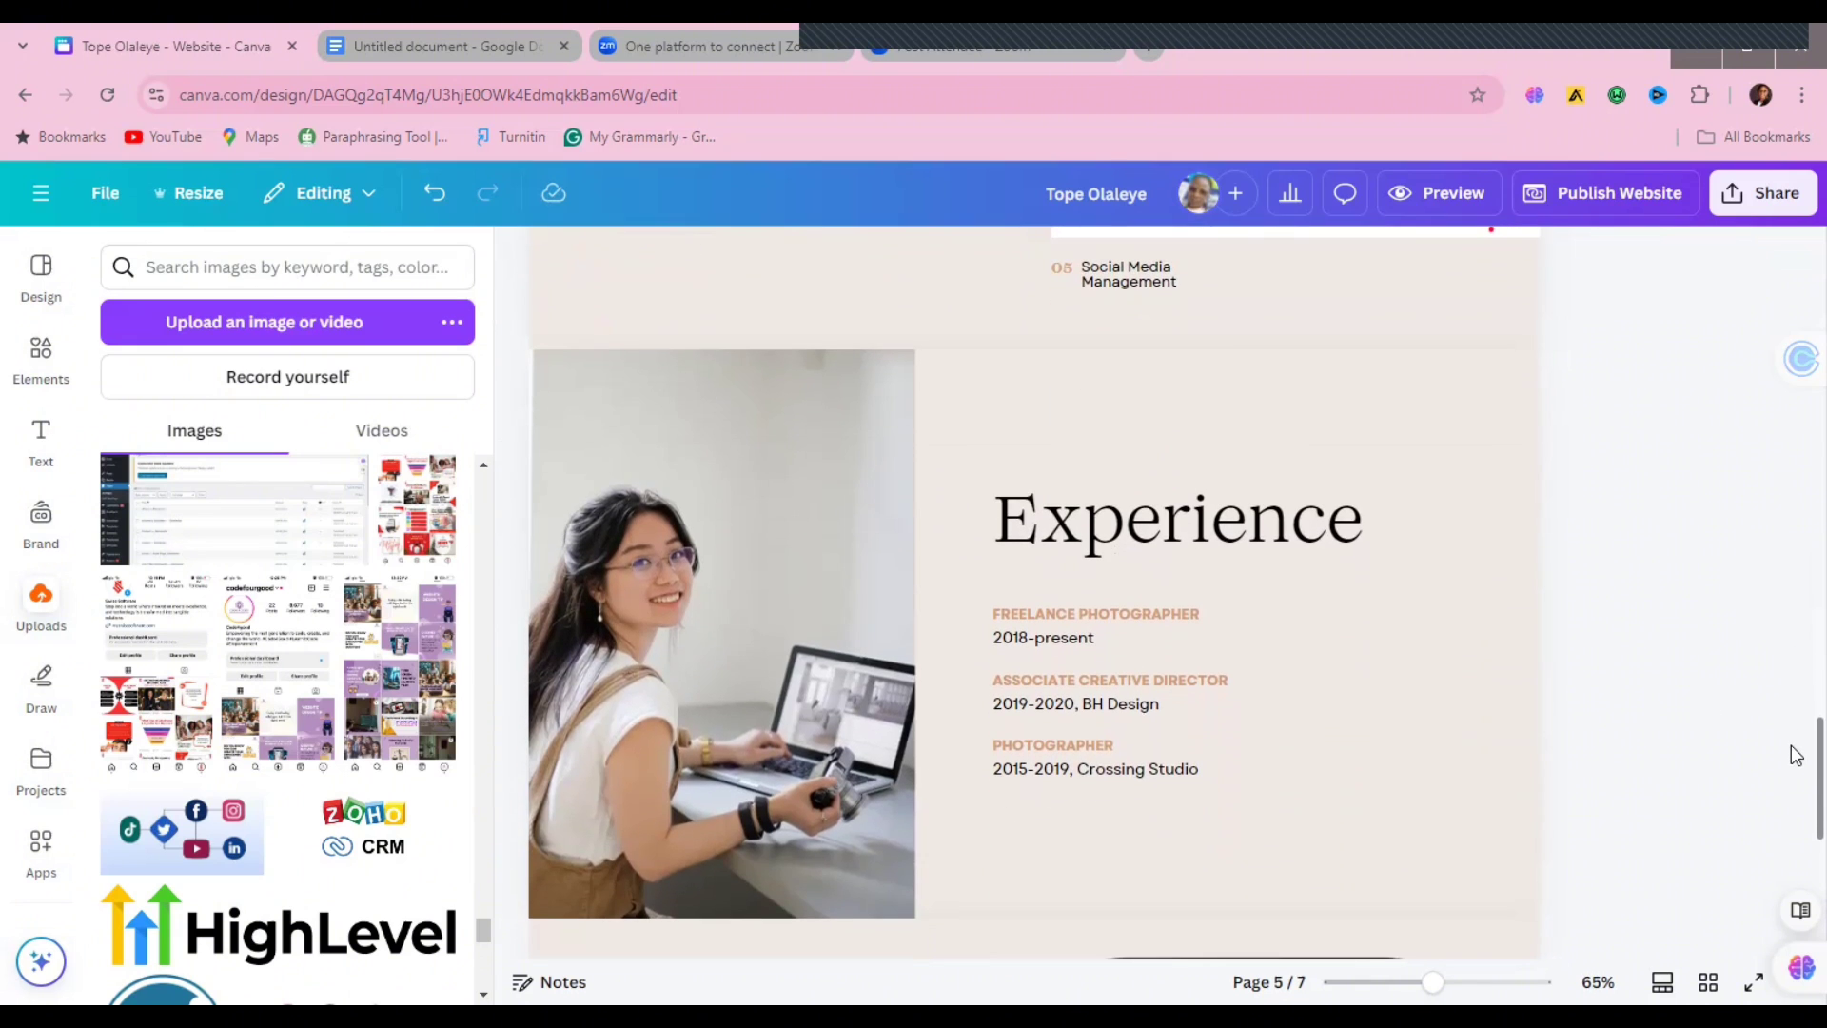
pyautogui.click(1015, 636)
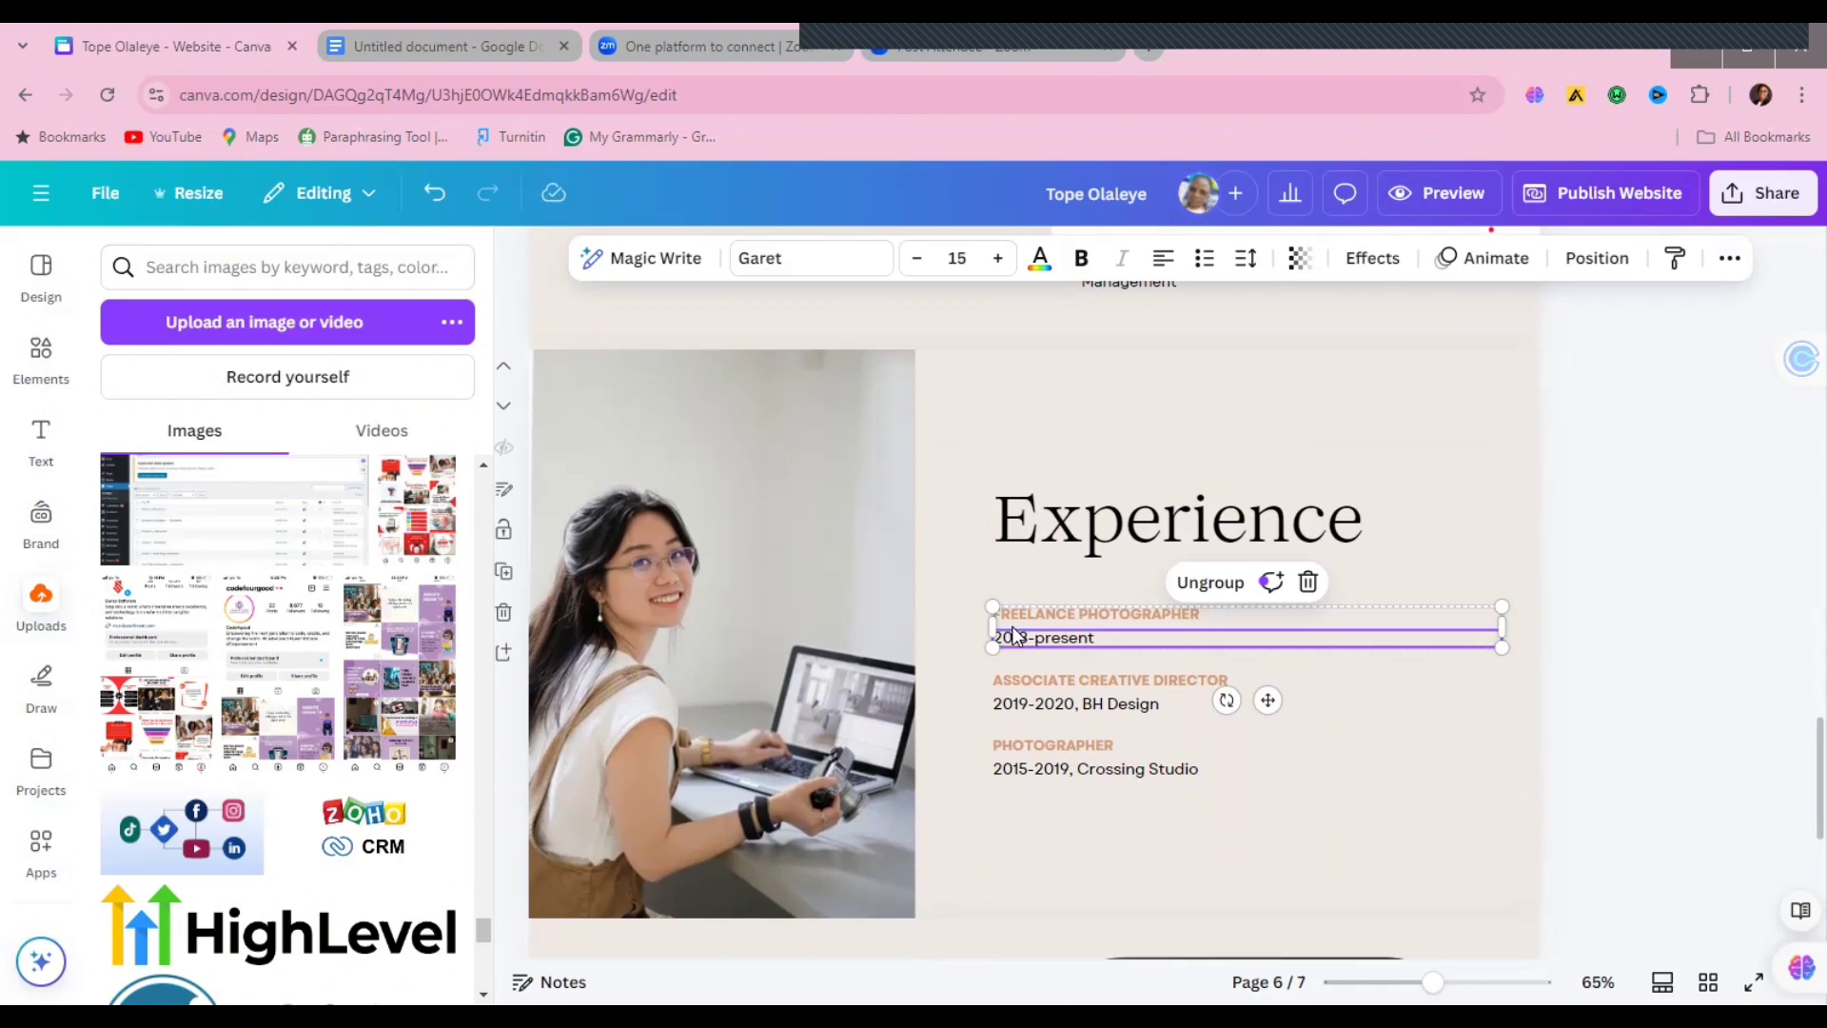
pyautogui.doubleClick(1186, 612)
pyautogui.click(1206, 612)
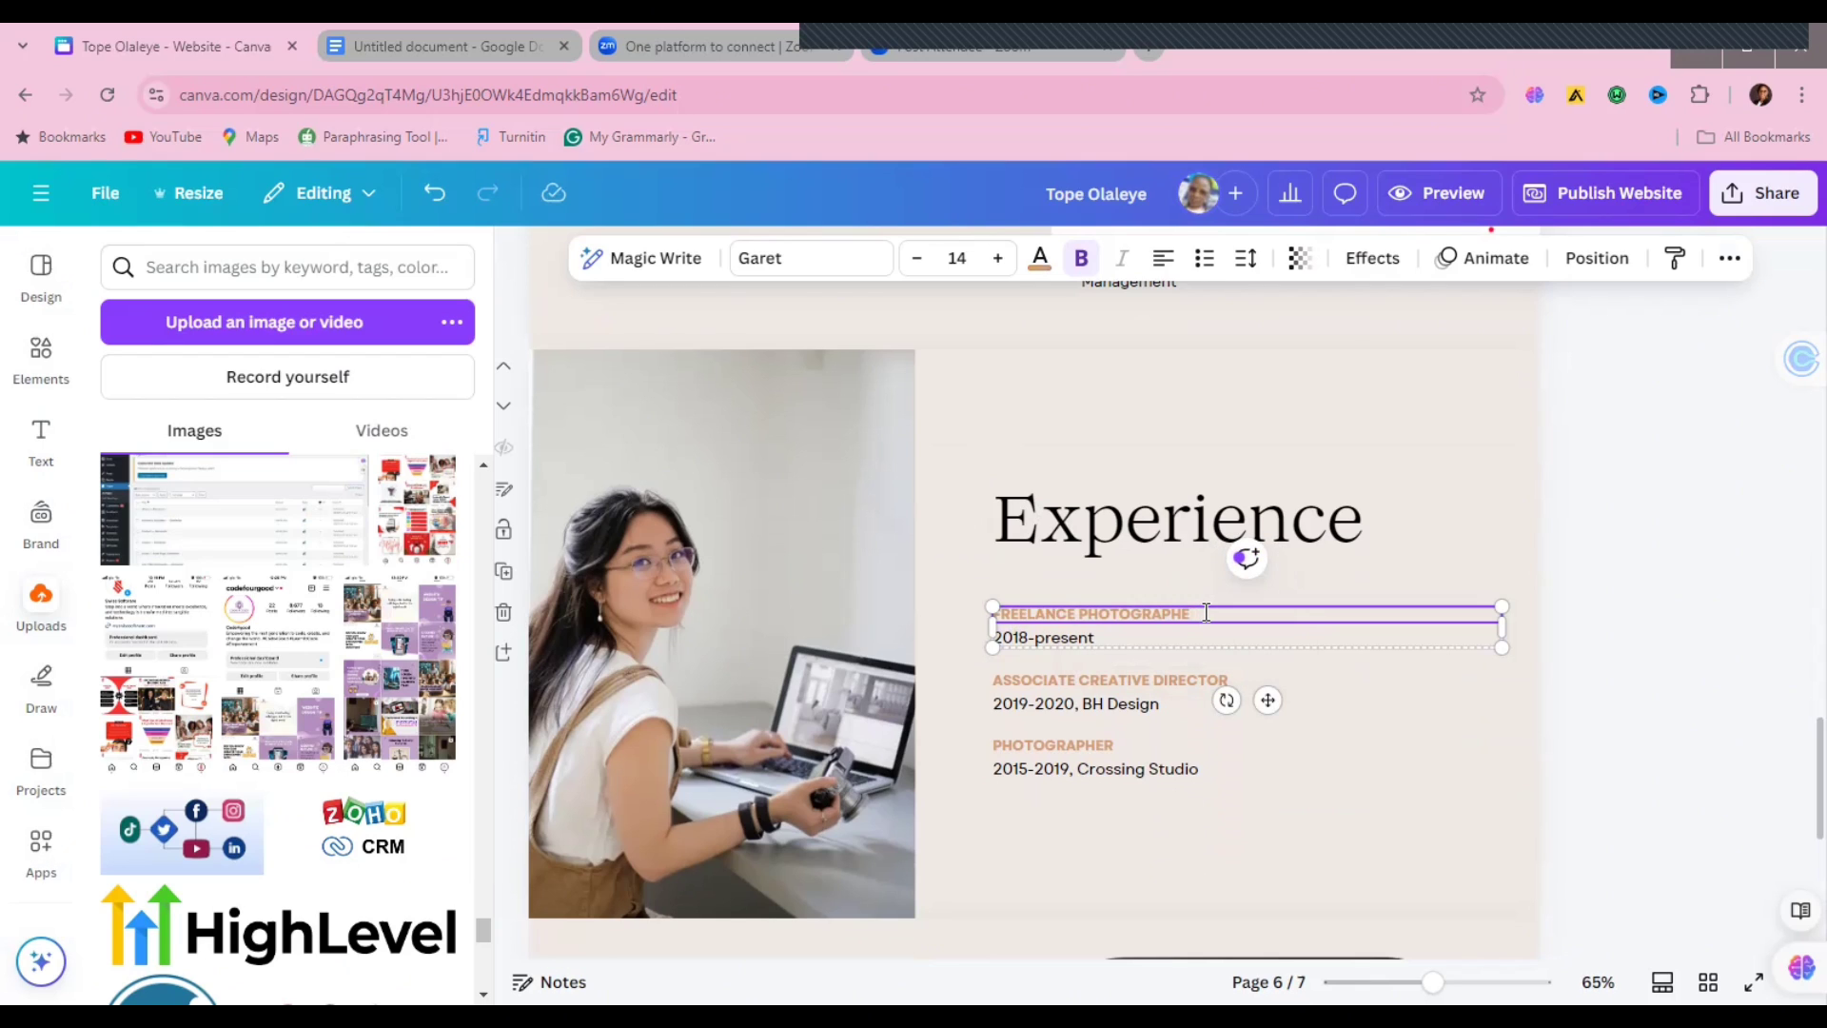
pyautogui.press('BackSpace')
pyautogui.press('BackSpace')
pyautogui.press('BackSpace')
pyautogui.press('BackSpace')
pyautogui.press('BackSpace')
pyautogui.press('BackSpace')
pyautogui.press('BackSpace')
pyautogui.press('BackSpace')
pyautogui.press('BackSpace')
pyautogui.press('BackSpace')
pyautogui.press('BackSpace')
pyautogui.press('BackSpace')
pyautogui.press('BackSpace')
pyautogui.press('BackSpace')
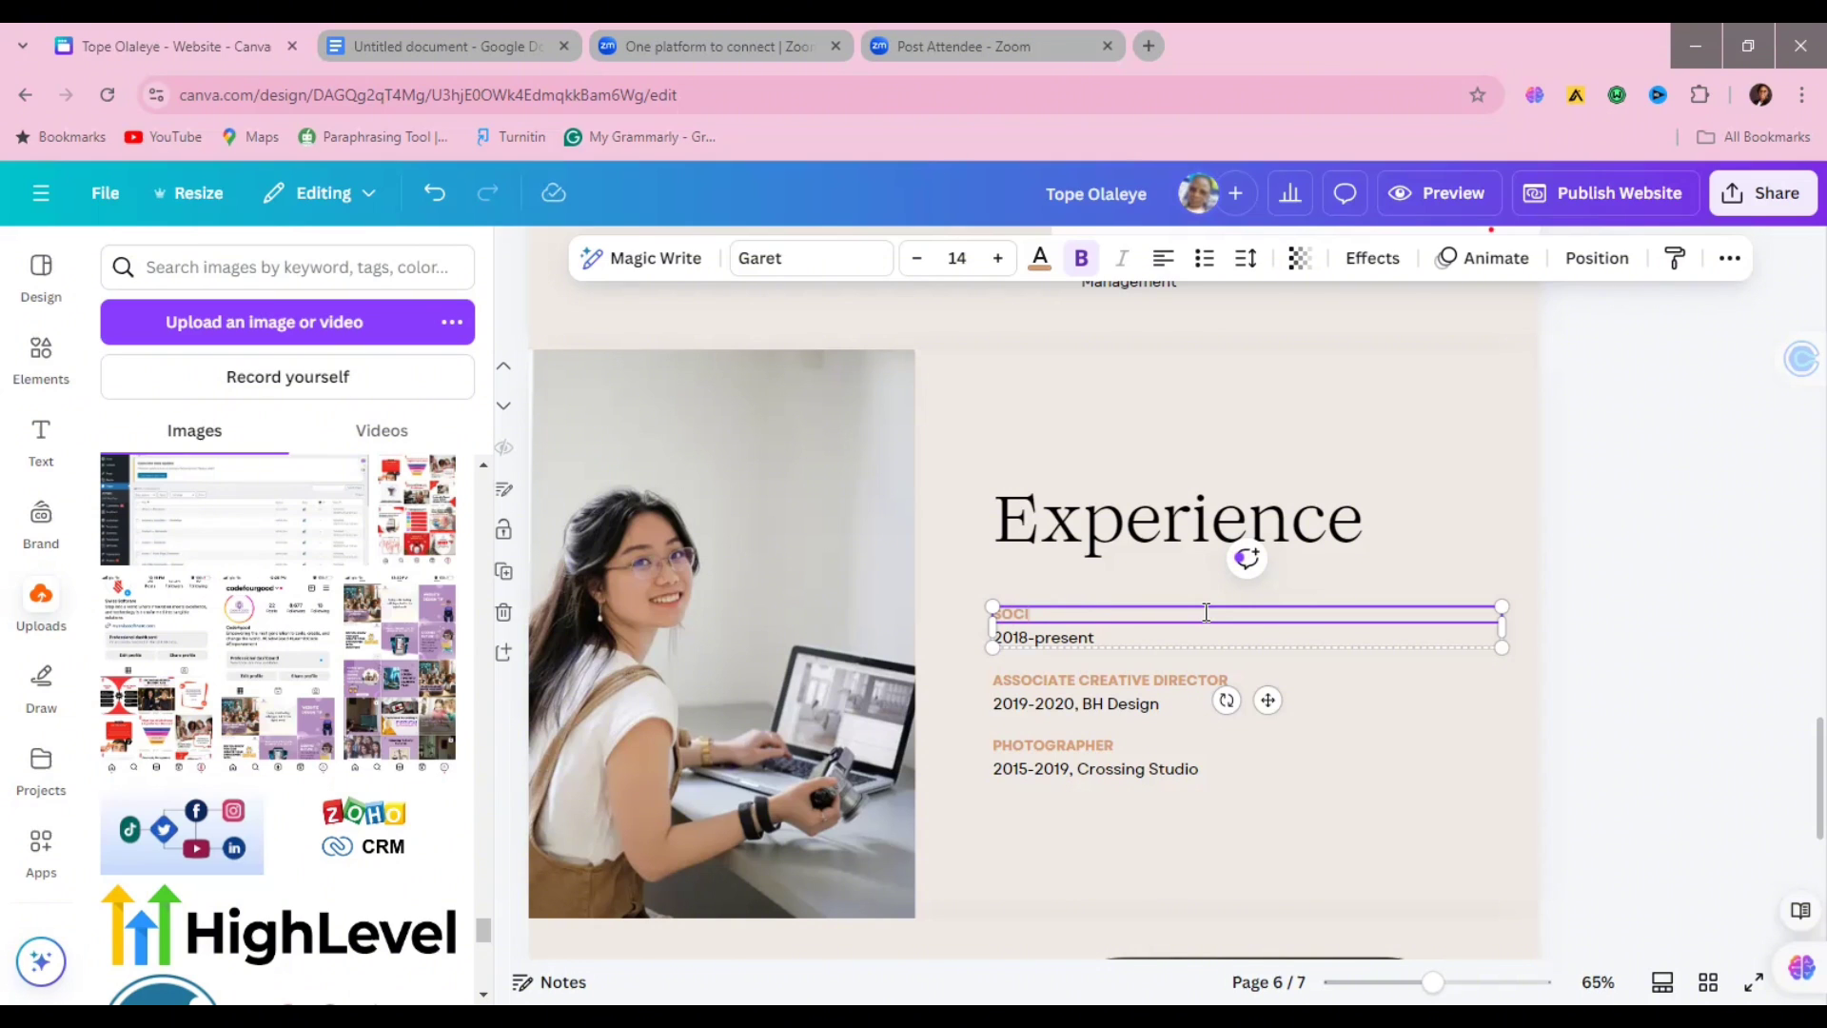
pyautogui.write('SOCIAL MEDIA MANAGER')
pyautogui.doubleClick(1025, 637)
pyautogui.write('202')
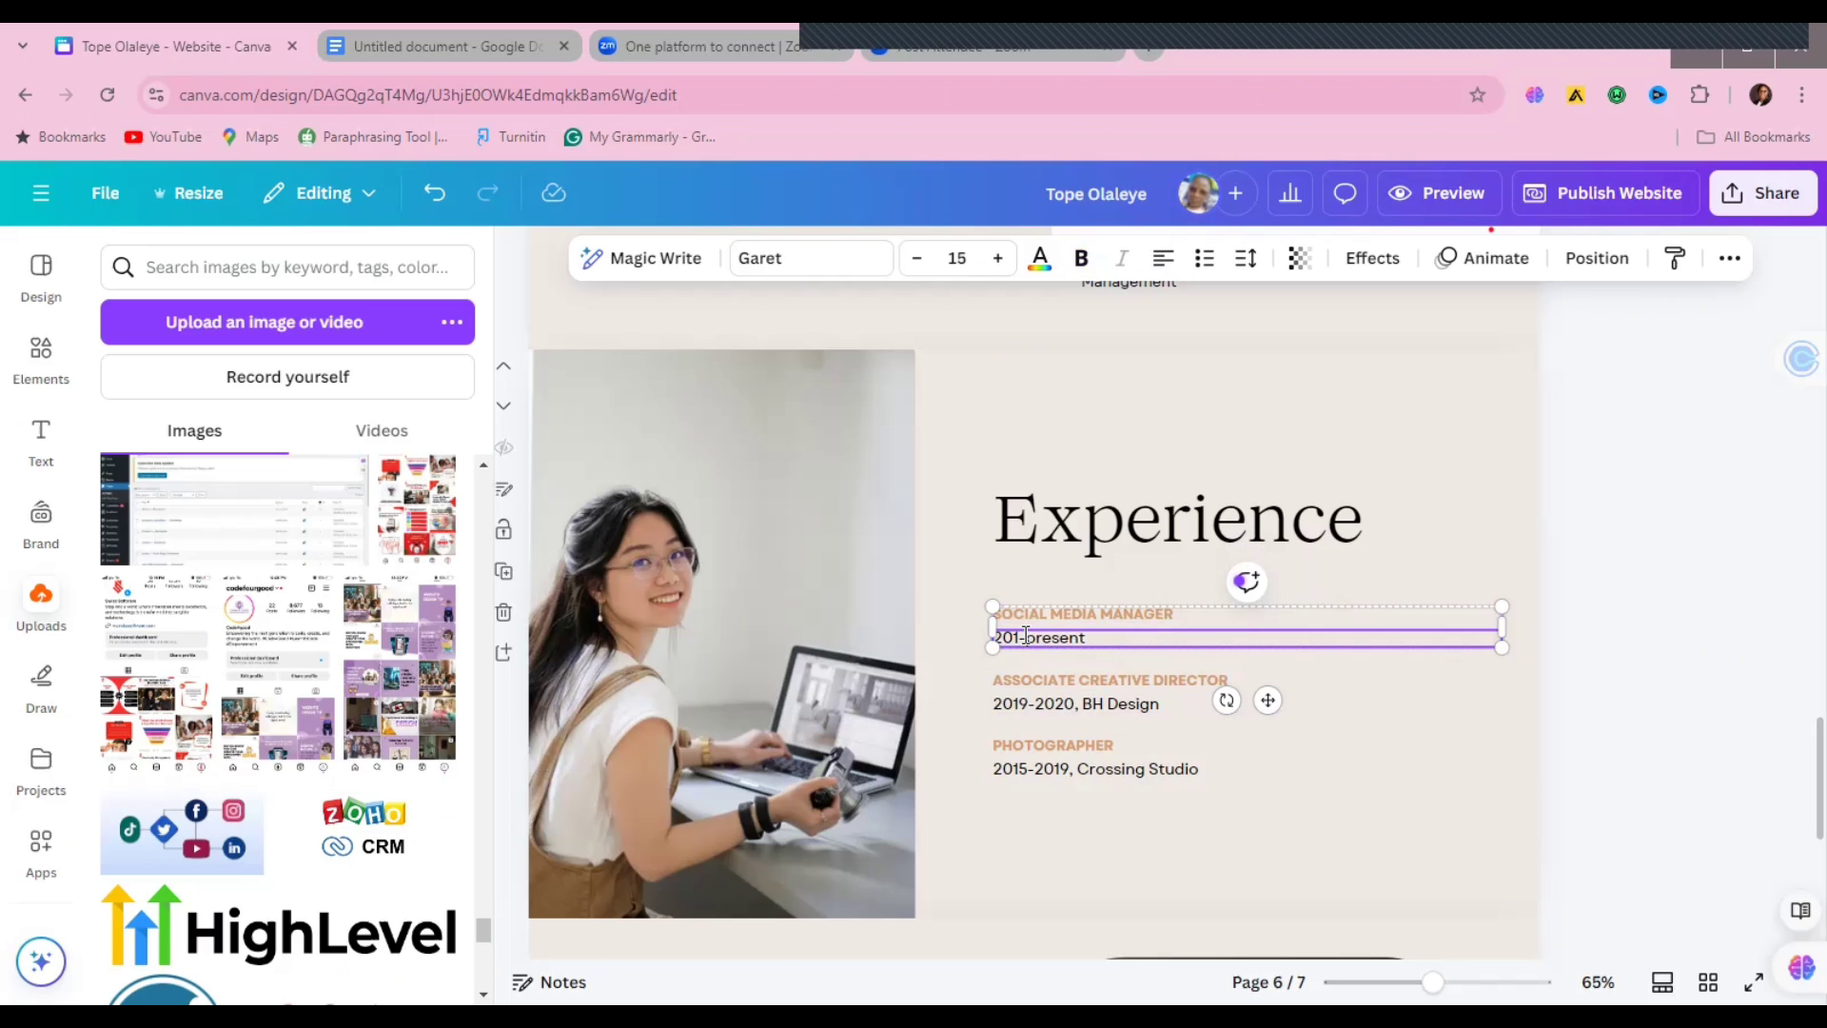
pyautogui.write('3-')
# Step: Retitle the ASSOCIATE CREATIVE DIRECTOR entry to CUSTOMER SUPPORT
pyautogui.tripleClick(1053, 681)
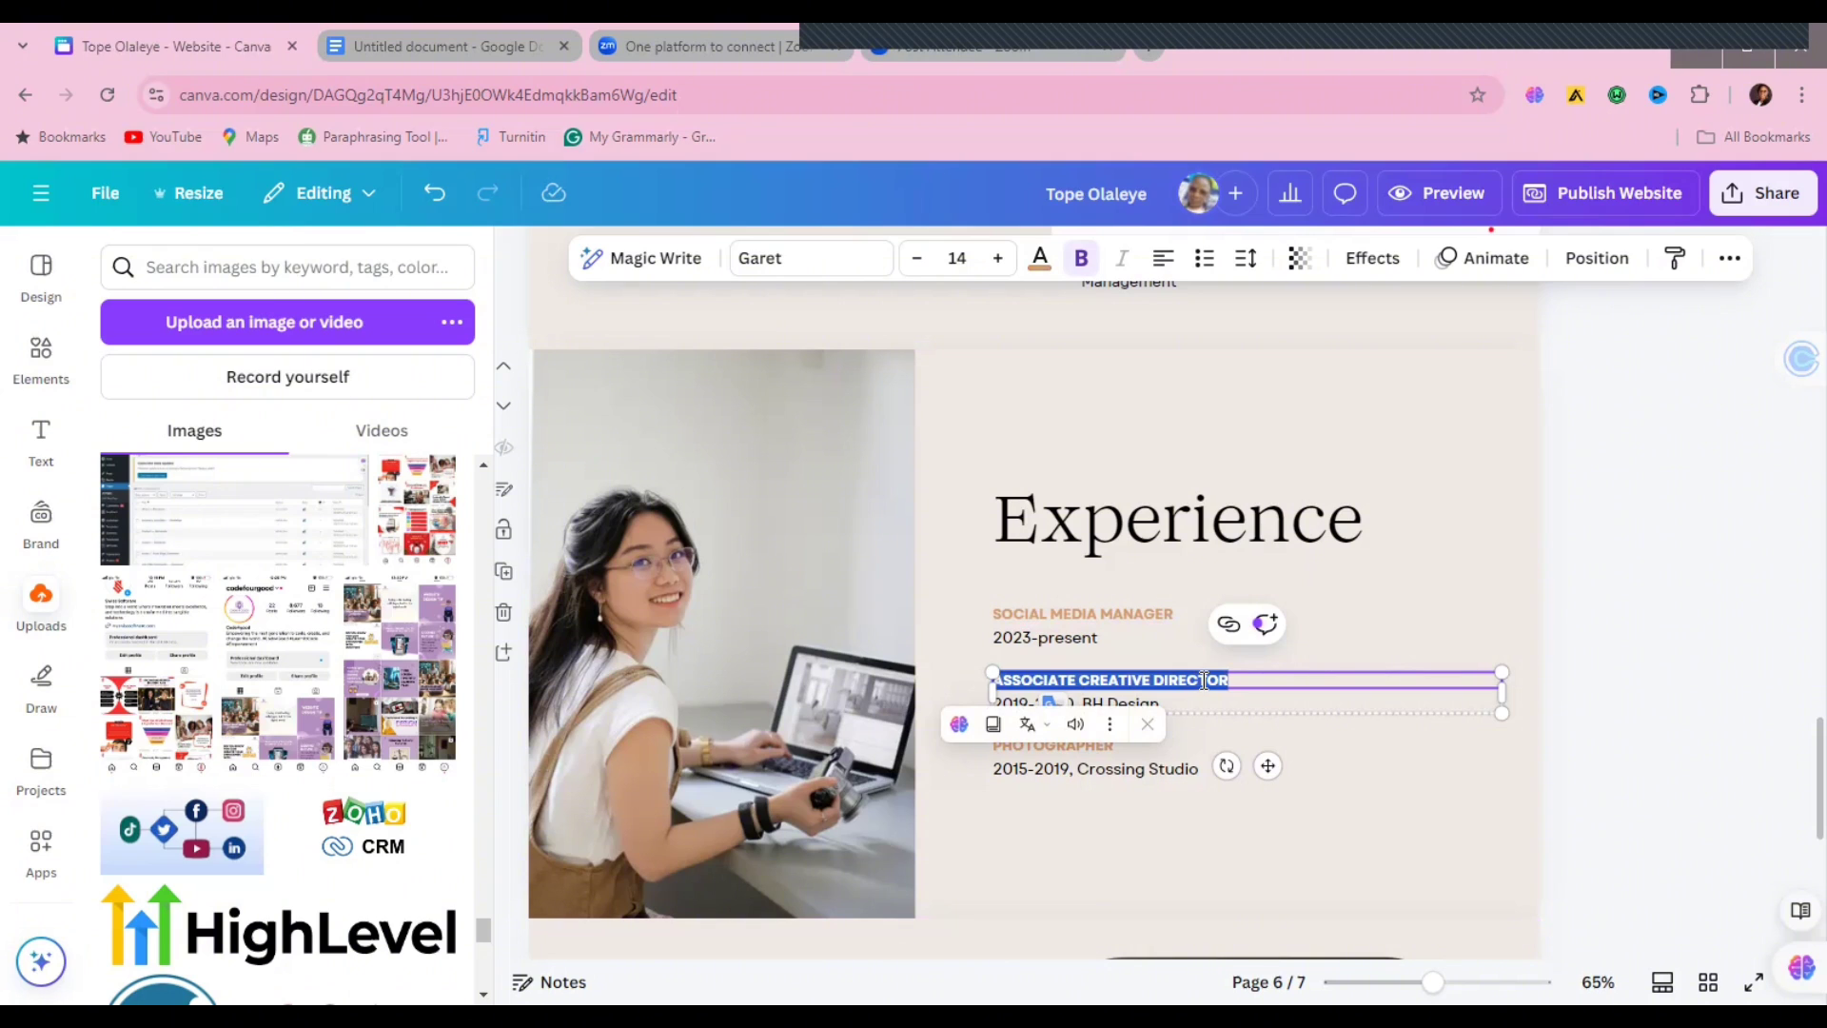
pyautogui.write('CUSTM')
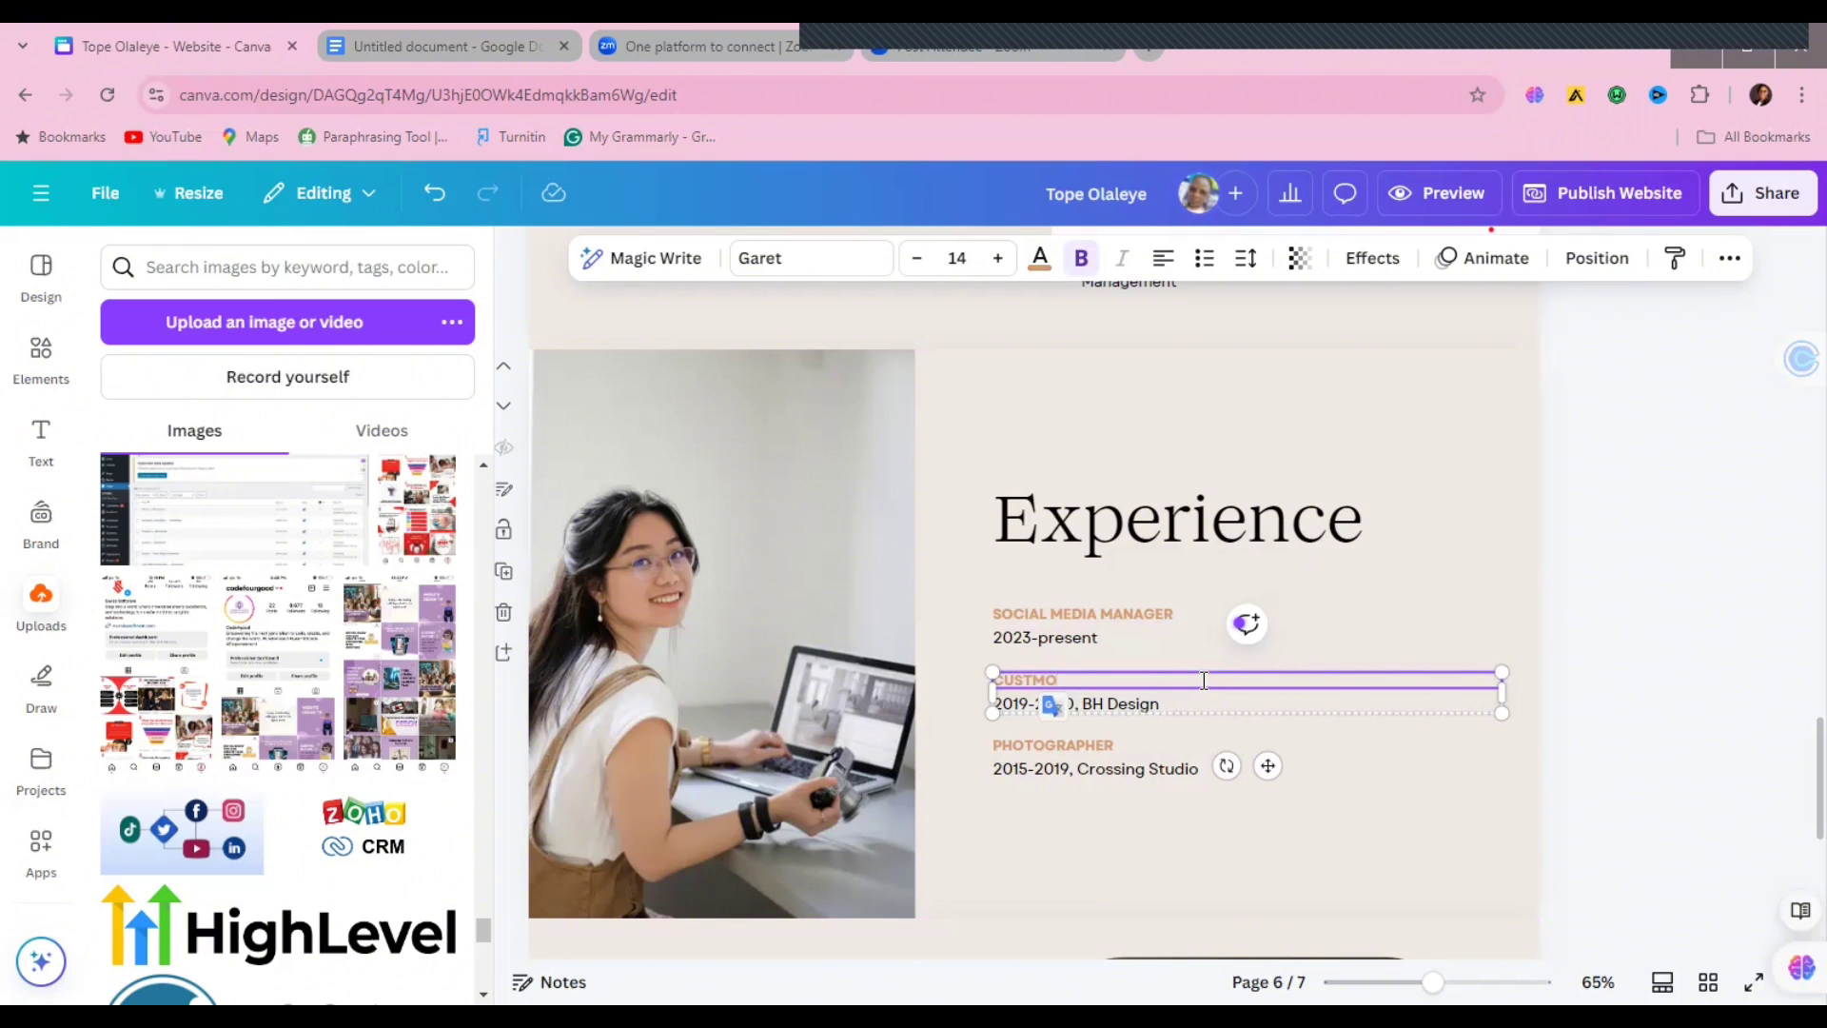
pyautogui.press('BackSpace')
pyautogui.write('SUPPOR')
# Step: Change the 2019-2020, BH Design line to 2021-2023, Villamond
pyautogui.tripleClick(1149, 708)
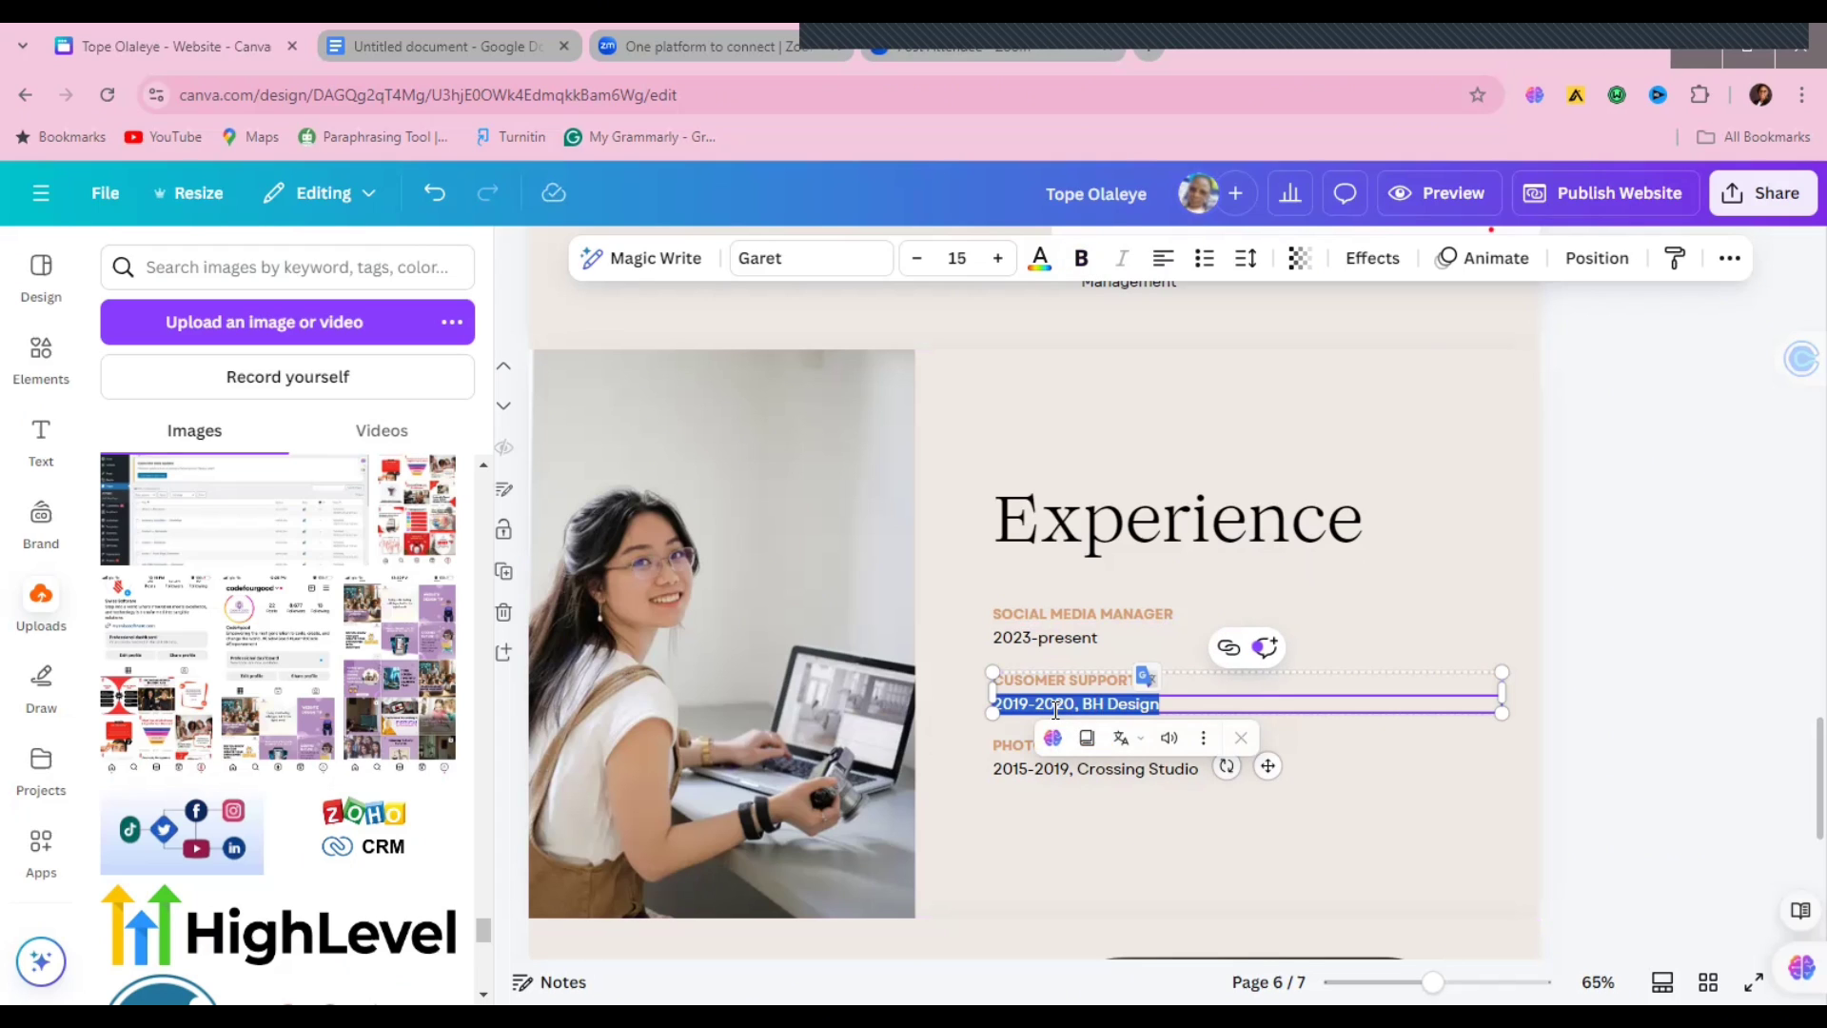
pyautogui.click(1084, 706)
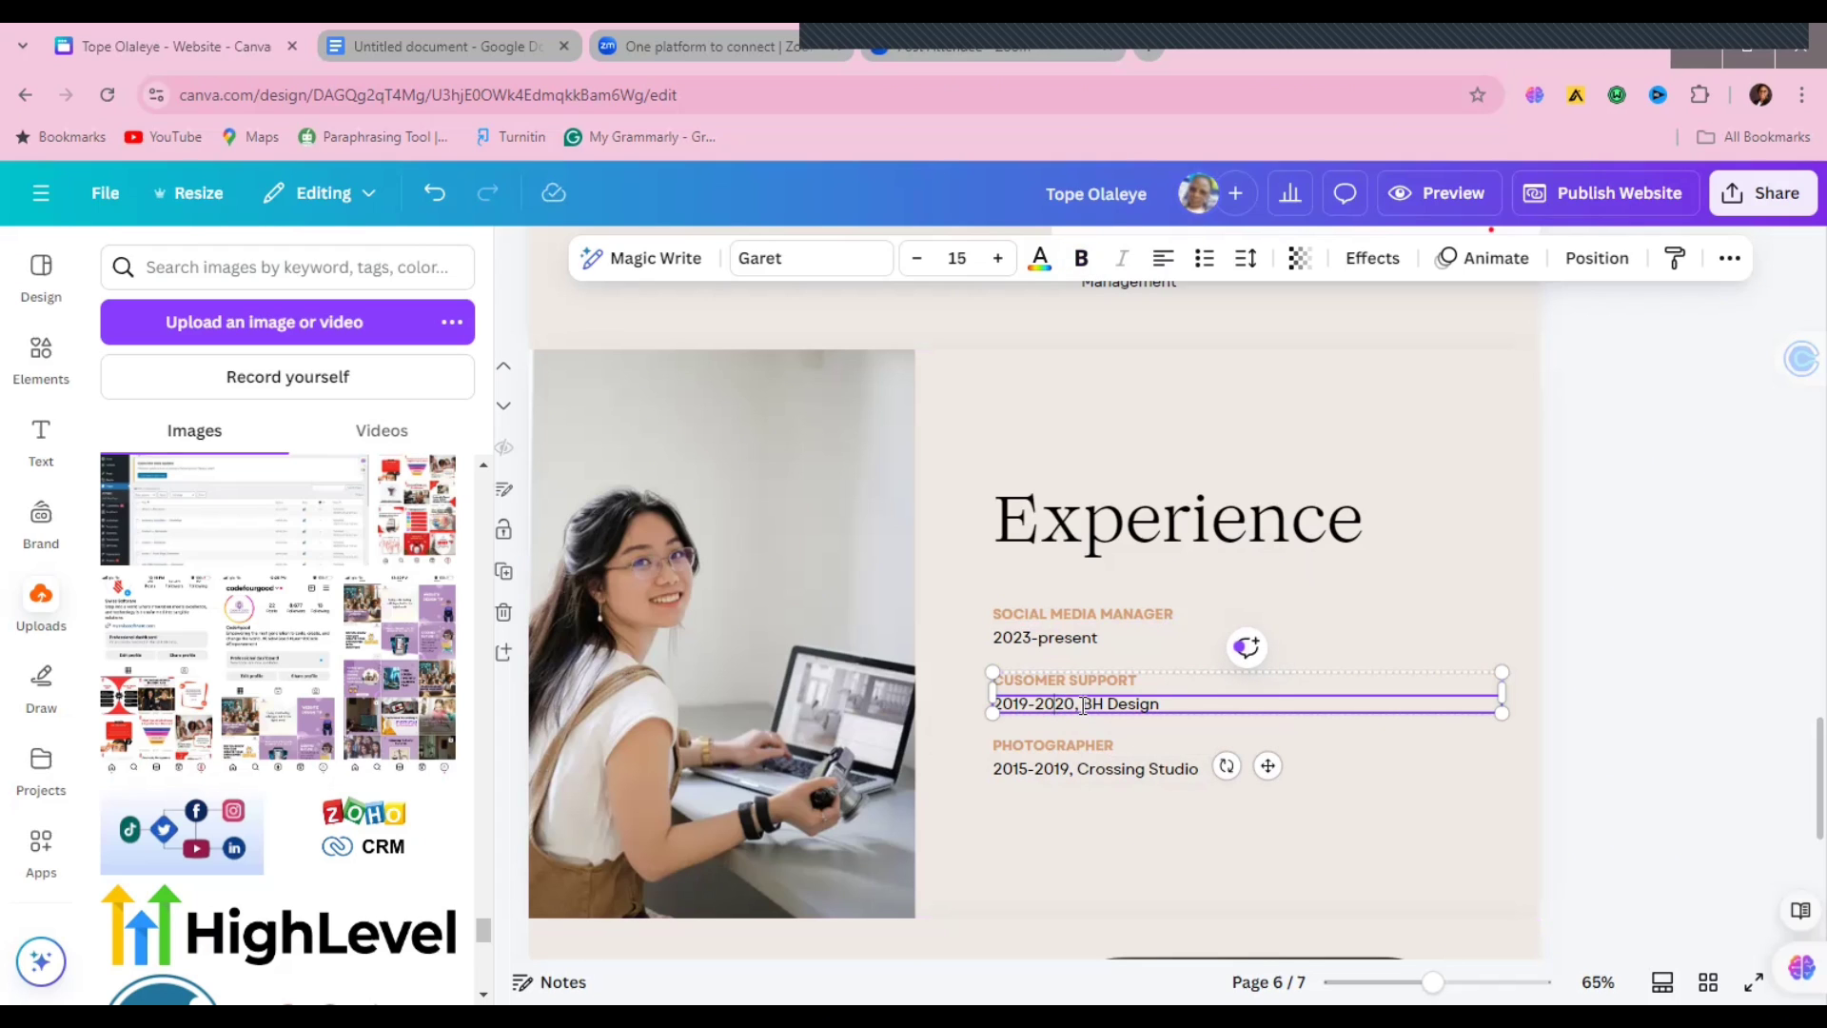
pyautogui.click(1029, 706)
pyautogui.press('BackSpace')
pyautogui.write('9')
pyautogui.press('BackSpace')
pyautogui.write('2')
pyautogui.click(1175, 704)
pyautogui.press('BackSpace')
pyautogui.press('BackSpace')
pyautogui.press('BackSpace')
pyautogui.press('BackSpace')
pyautogui.press('BackSpace')
pyautogui.press('BackSpace')
pyautogui.click(1027, 706)
pyautogui.press('BackSpace')
pyautogui.press('BackSpace')
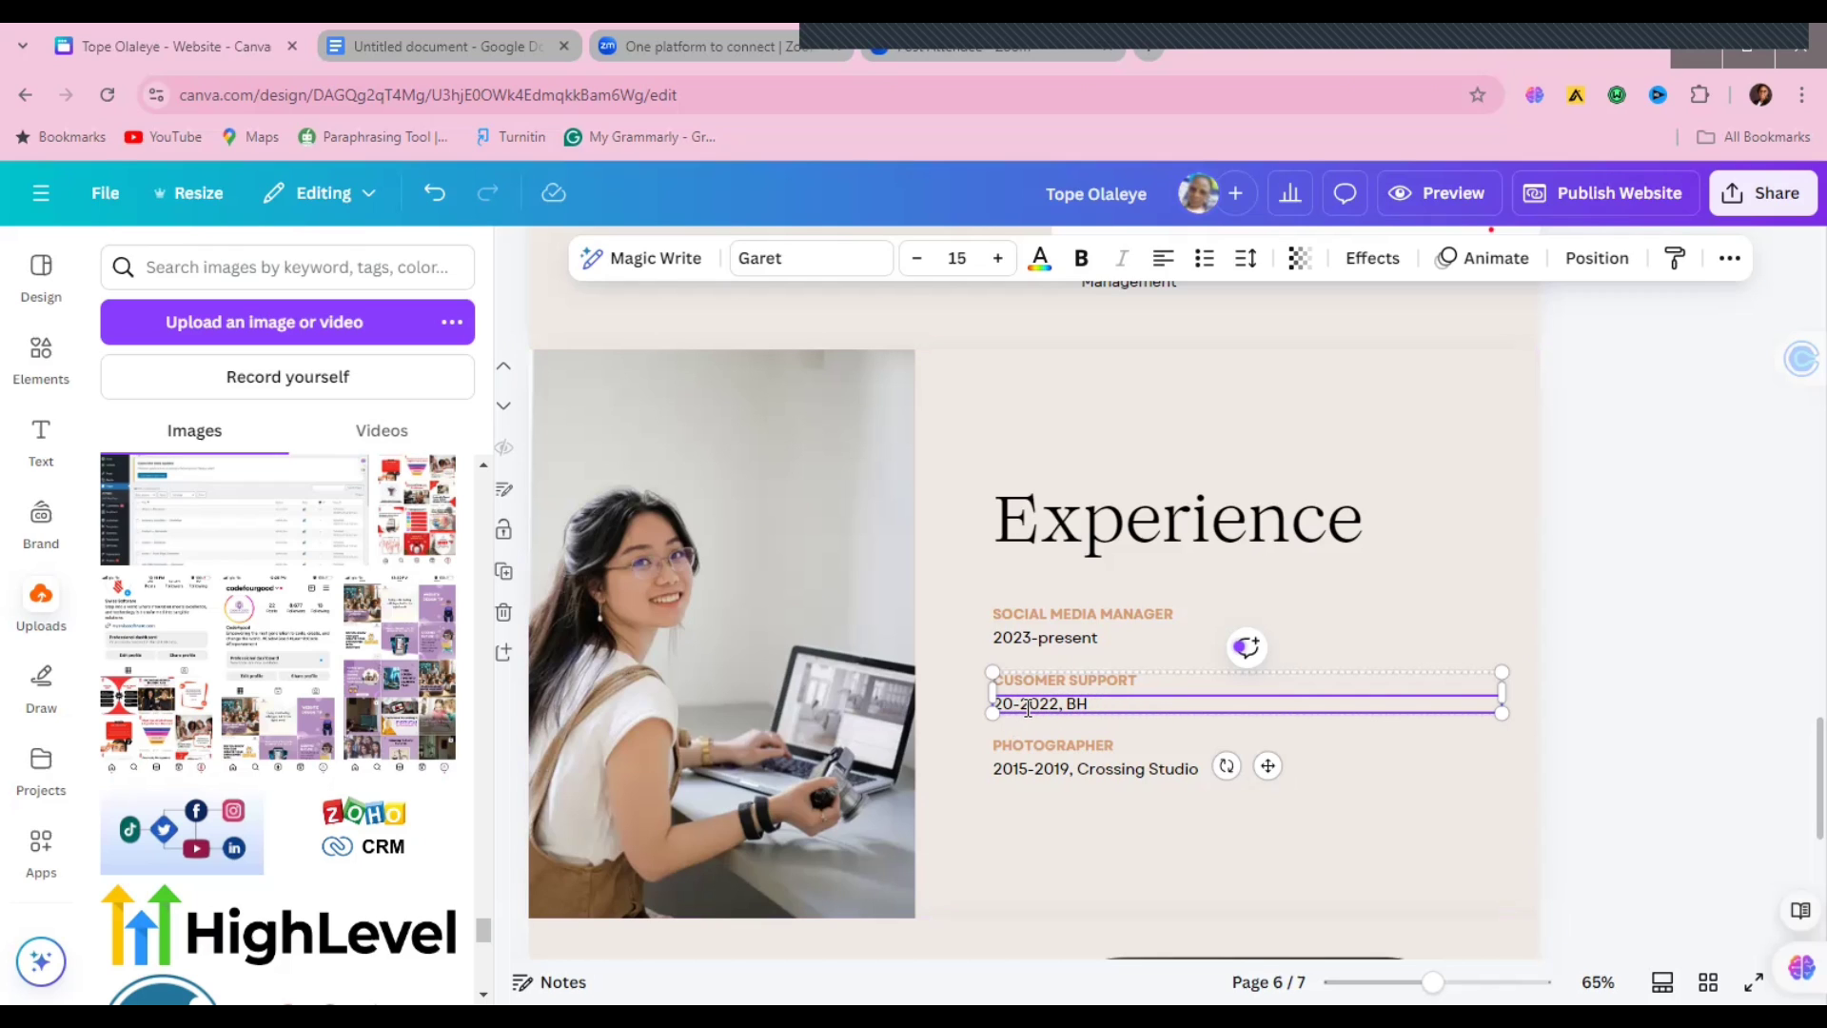
pyautogui.write('21')
pyautogui.press('BackSpace')
pyautogui.write('3')
pyautogui.click(1115, 705)
pyautogui.press('BackSpace')
pyautogui.press('BackSpace')
pyautogui.write('Villamond')
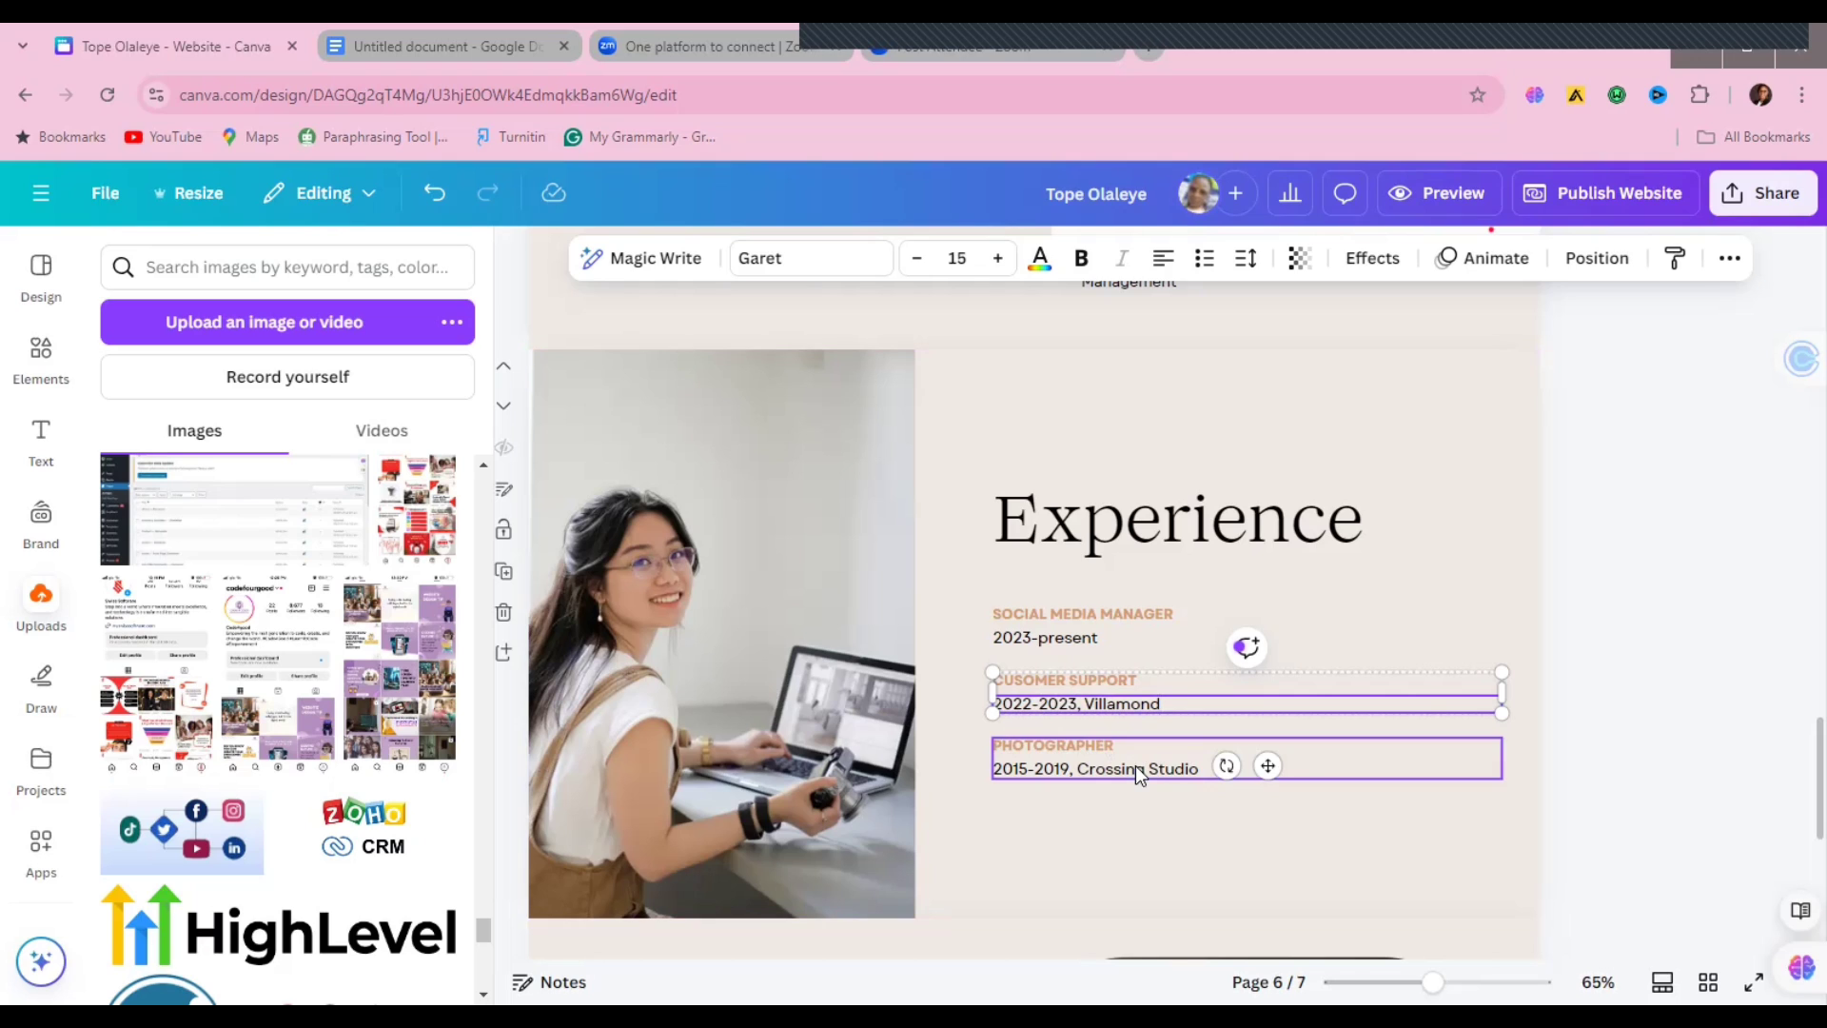
# Step: Retitle the PHOTOGRAPHER entry to ADMIN ASSISTANT
pyautogui.click(1134, 765)
pyautogui.doubleClick(1111, 746)
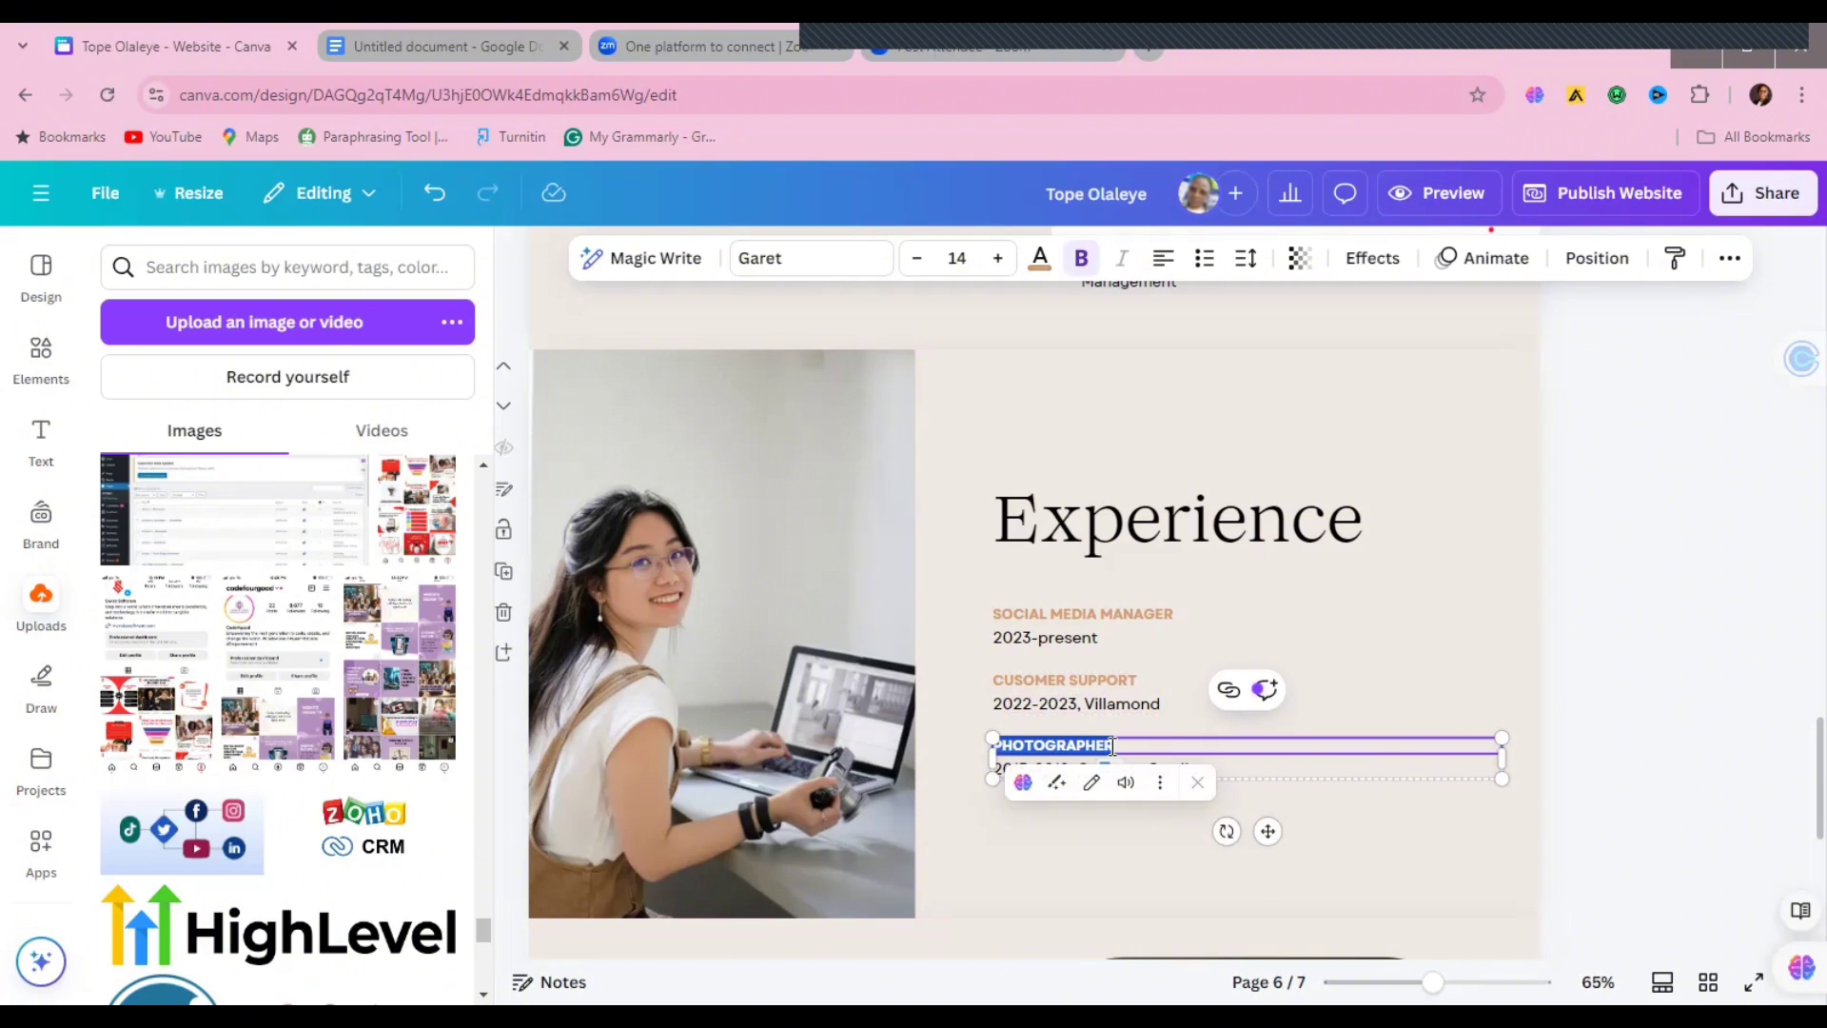
pyautogui.press('BackSpace')
pyautogui.press('BackSpace')
pyautogui.press('BackSpace')
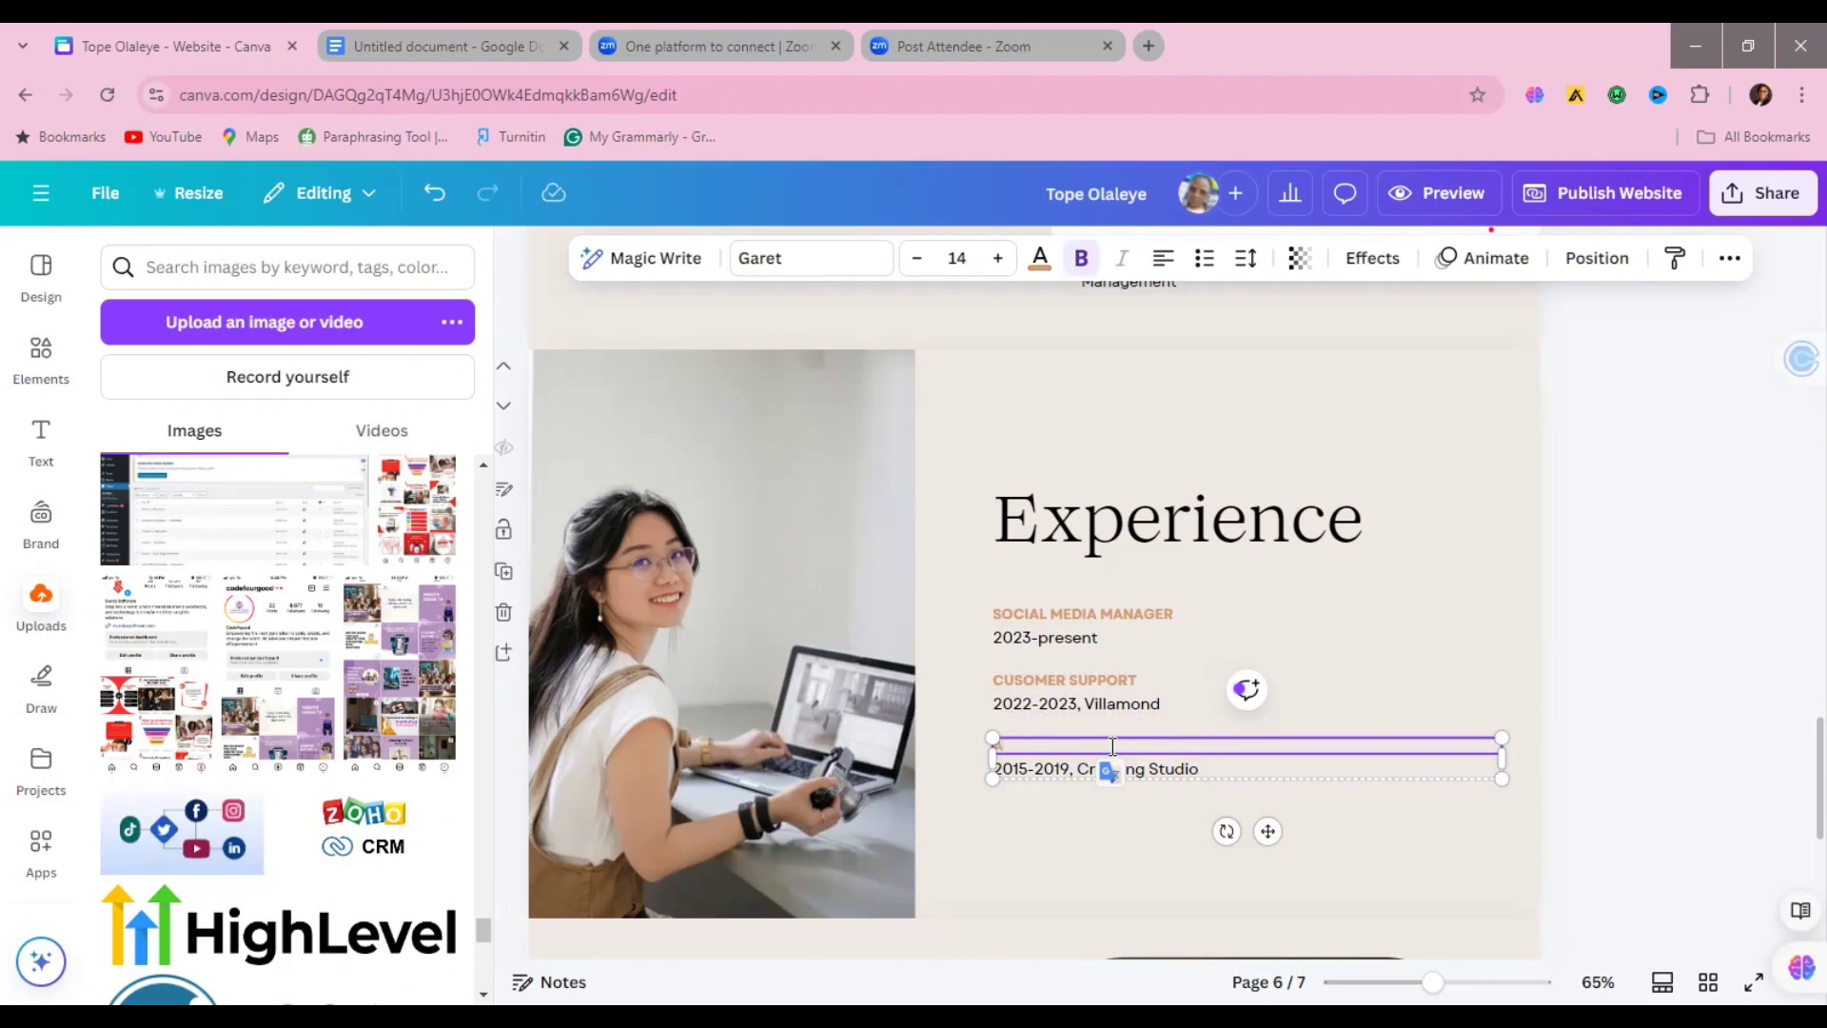
pyautogui.write('ADMIN ASSISTANT')
# Step: Change the 2015-2019, Crossing Studio line to 2019-2022, tpdigitals
pyautogui.doubleClick(1028, 766)
pyautogui.click(1029, 766)
pyautogui.press('BackSpace')
pyautogui.press('BackSpace')
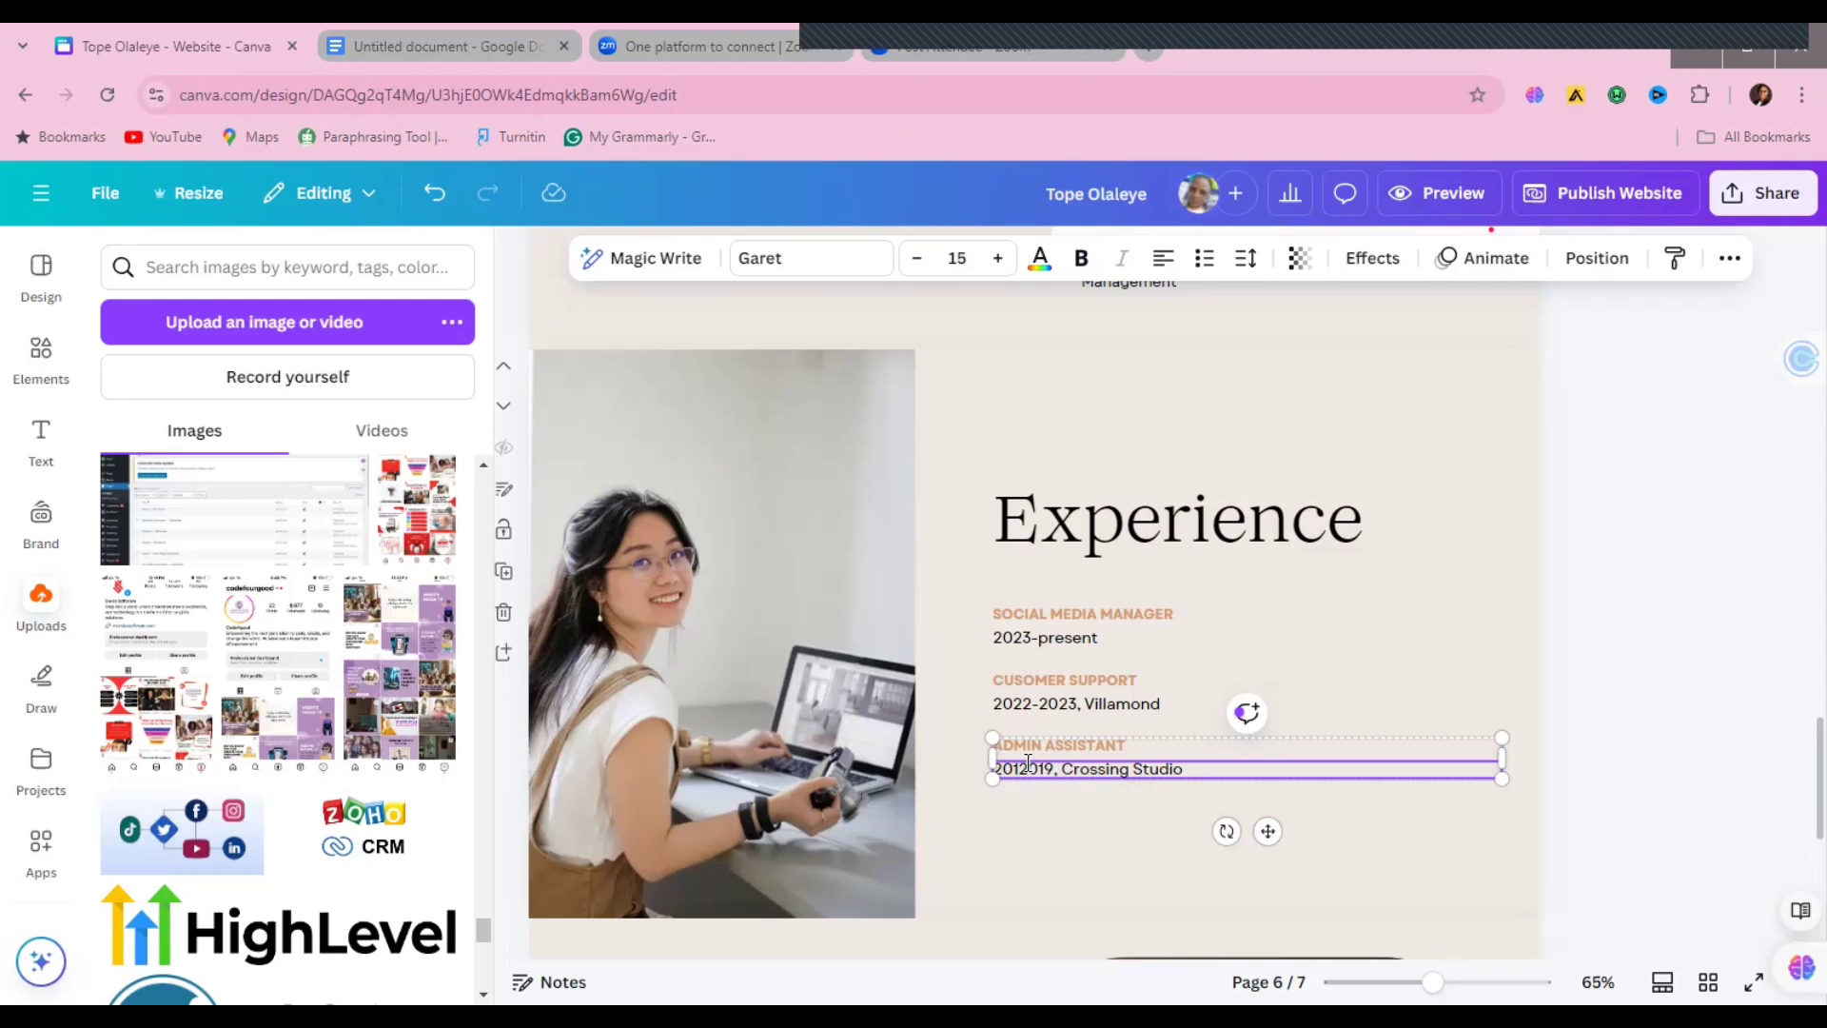
pyautogui.write('9')
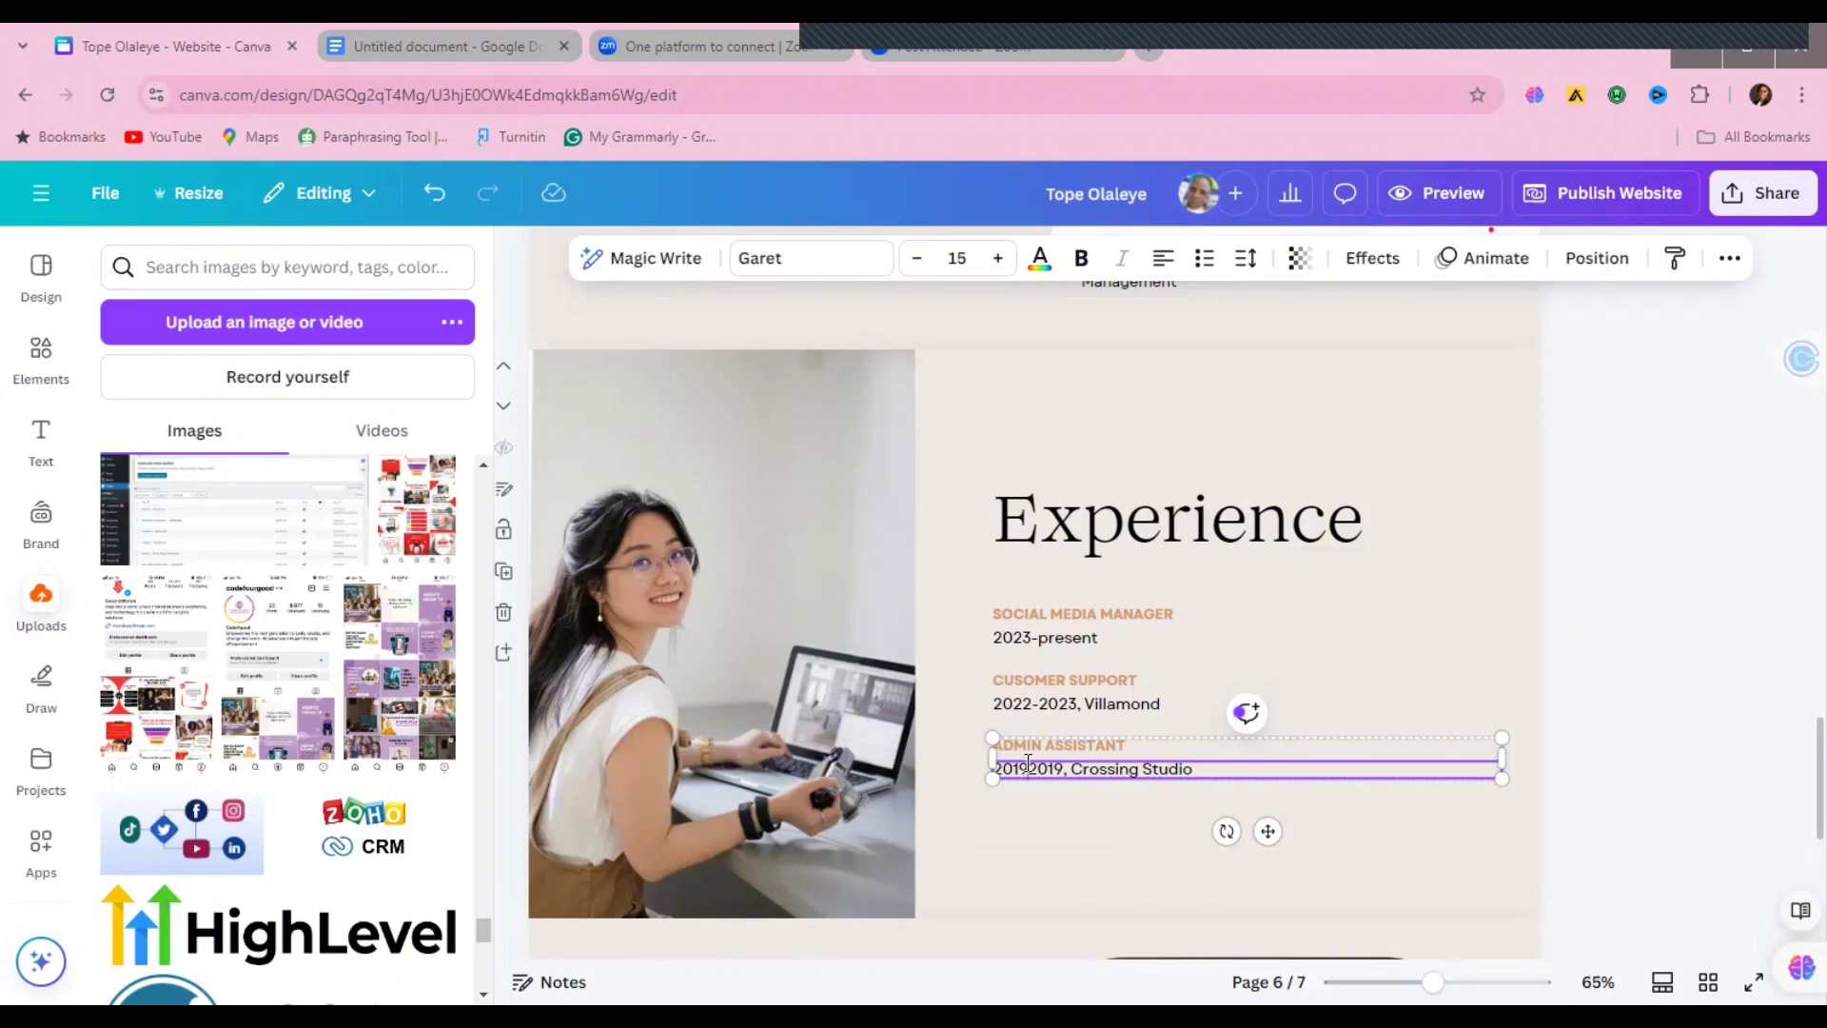
pyautogui.write('-')
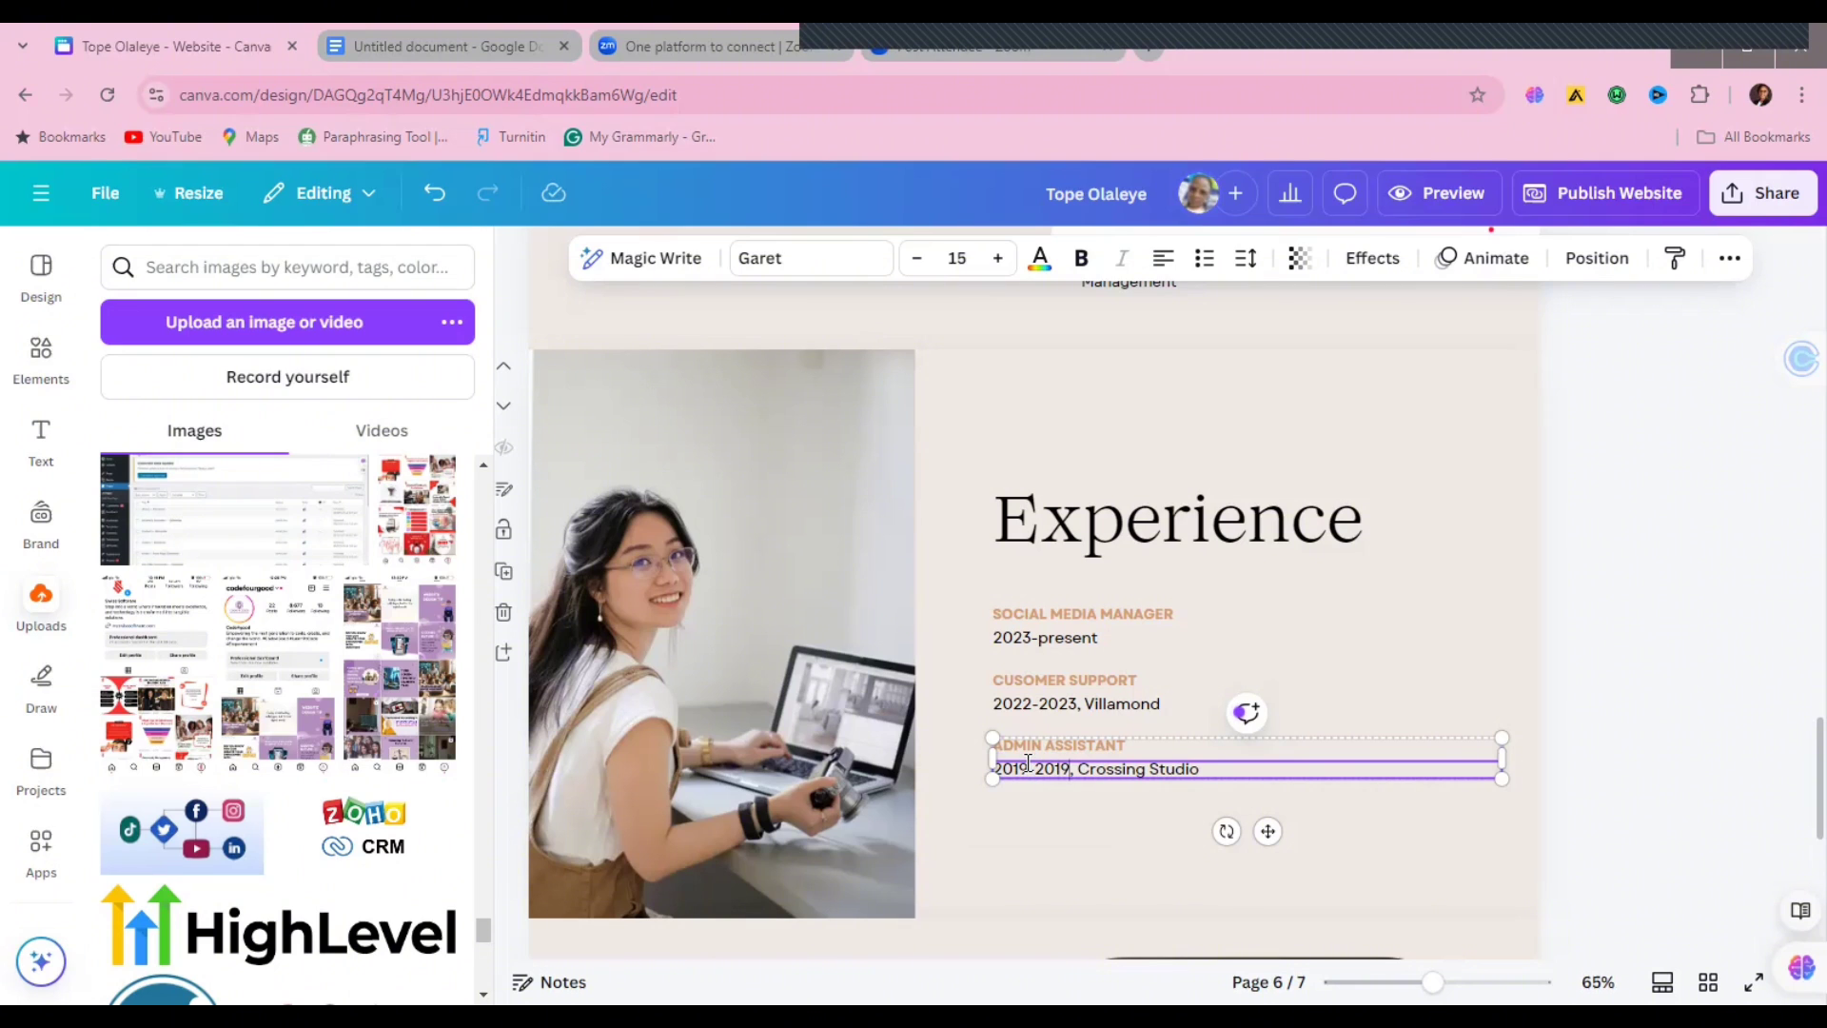
pyautogui.press('BackSpace')
pyautogui.press('BackSpace')
pyautogui.write('22')
pyautogui.click(1211, 774)
pyautogui.press('BackSpace')
pyautogui.press('BackSpace')
pyautogui.press('BackSpace')
pyautogui.press('BackSpace')
pyautogui.press('BackSpace')
pyautogui.press('BackSpace')
pyautogui.press('BackSpace')
pyautogui.press('BackSpace')
pyautogui.press('BackSpace')
pyautogui.press('BackSpace')
pyautogui.press('BackSpace')
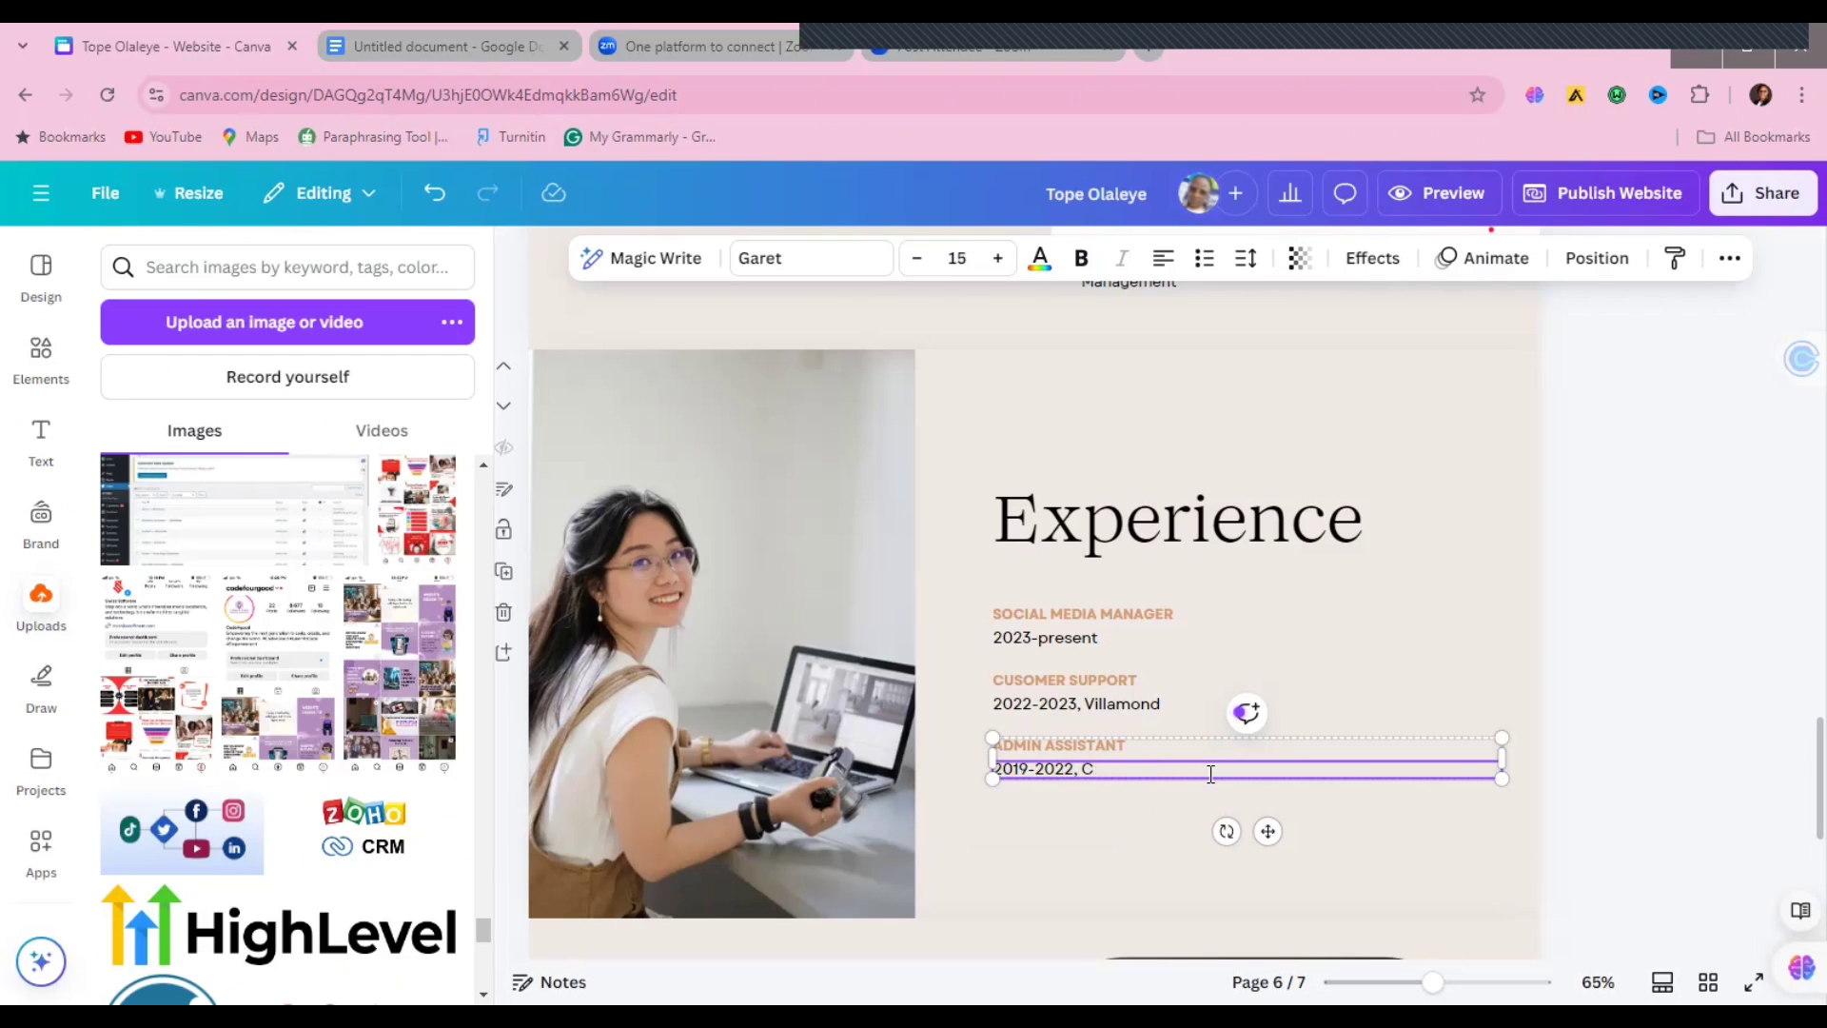
pyautogui.write('tpdigitals')
pyautogui.click(1770, 757)
pyautogui.scroll(-1, 1795, 758)
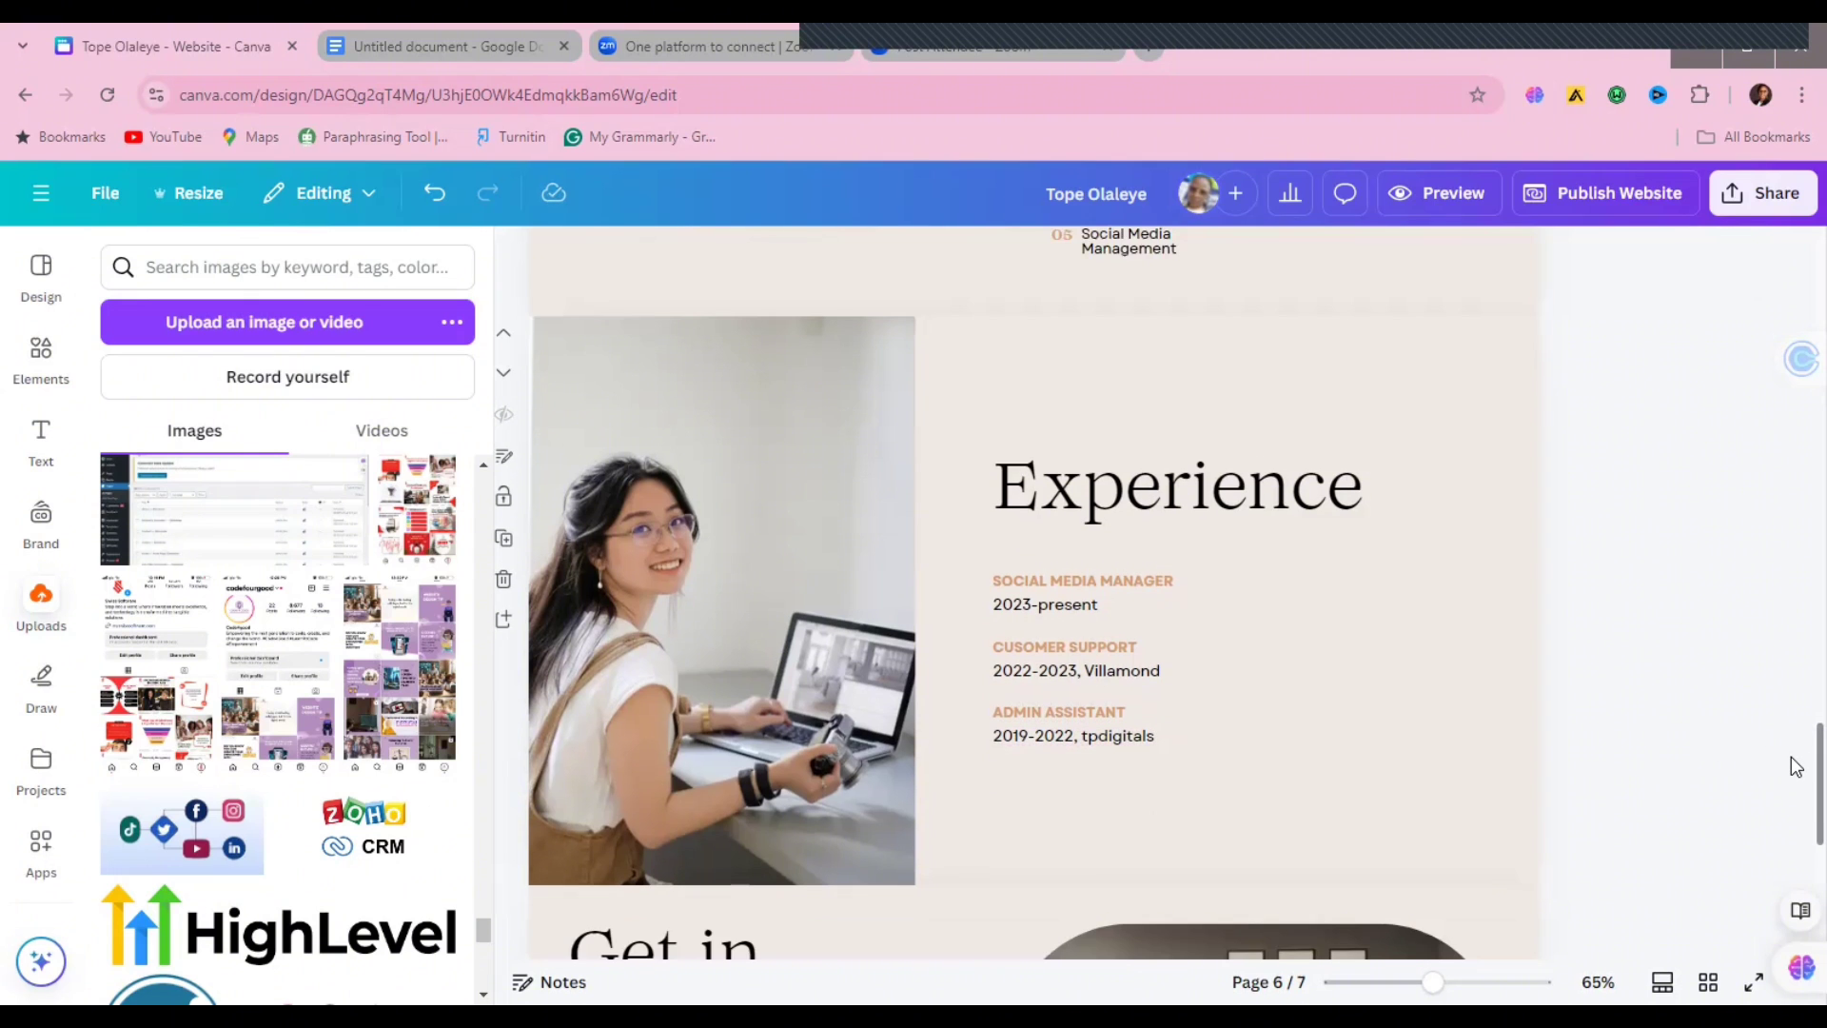
# Step: Swap page 6's laptop photo for the uploaded portrait of the woman in a patterned shirt
pyautogui.click(699, 573)
pyautogui.click(41, 600)
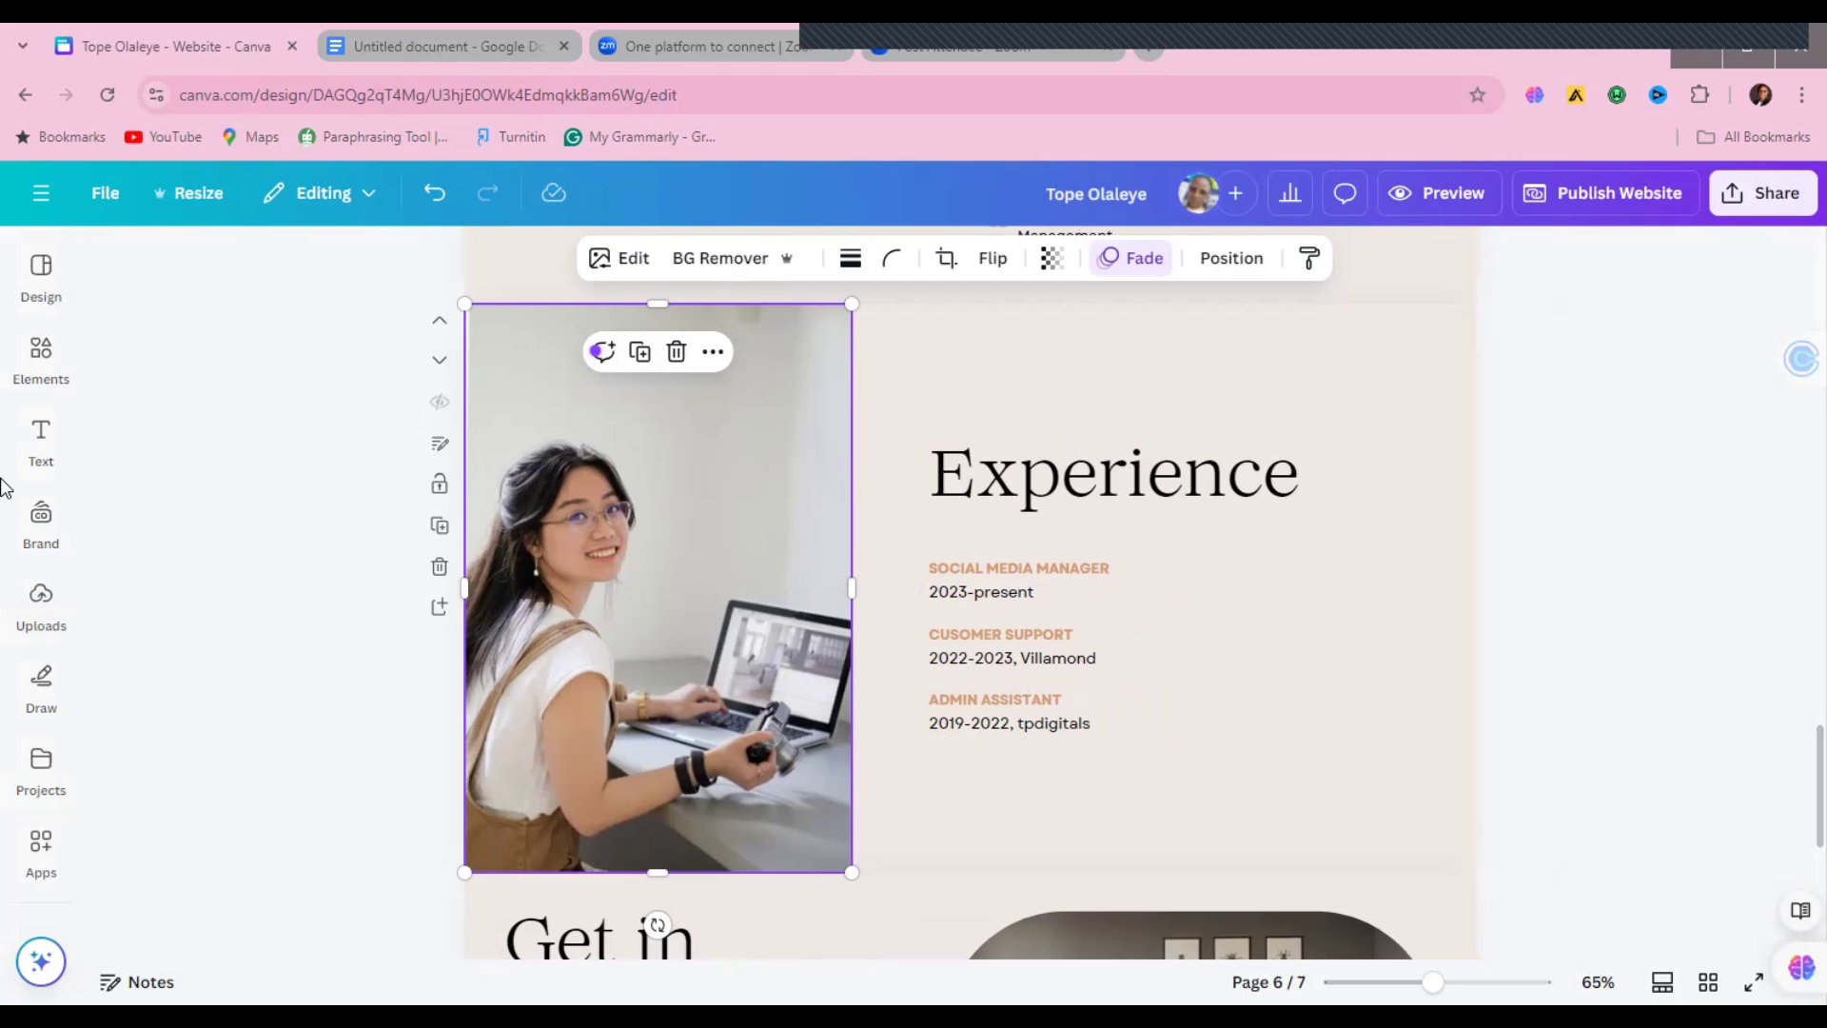
pyautogui.click(41, 604)
pyautogui.moveTo(486, 947); pyautogui.dragTo(483, 502)
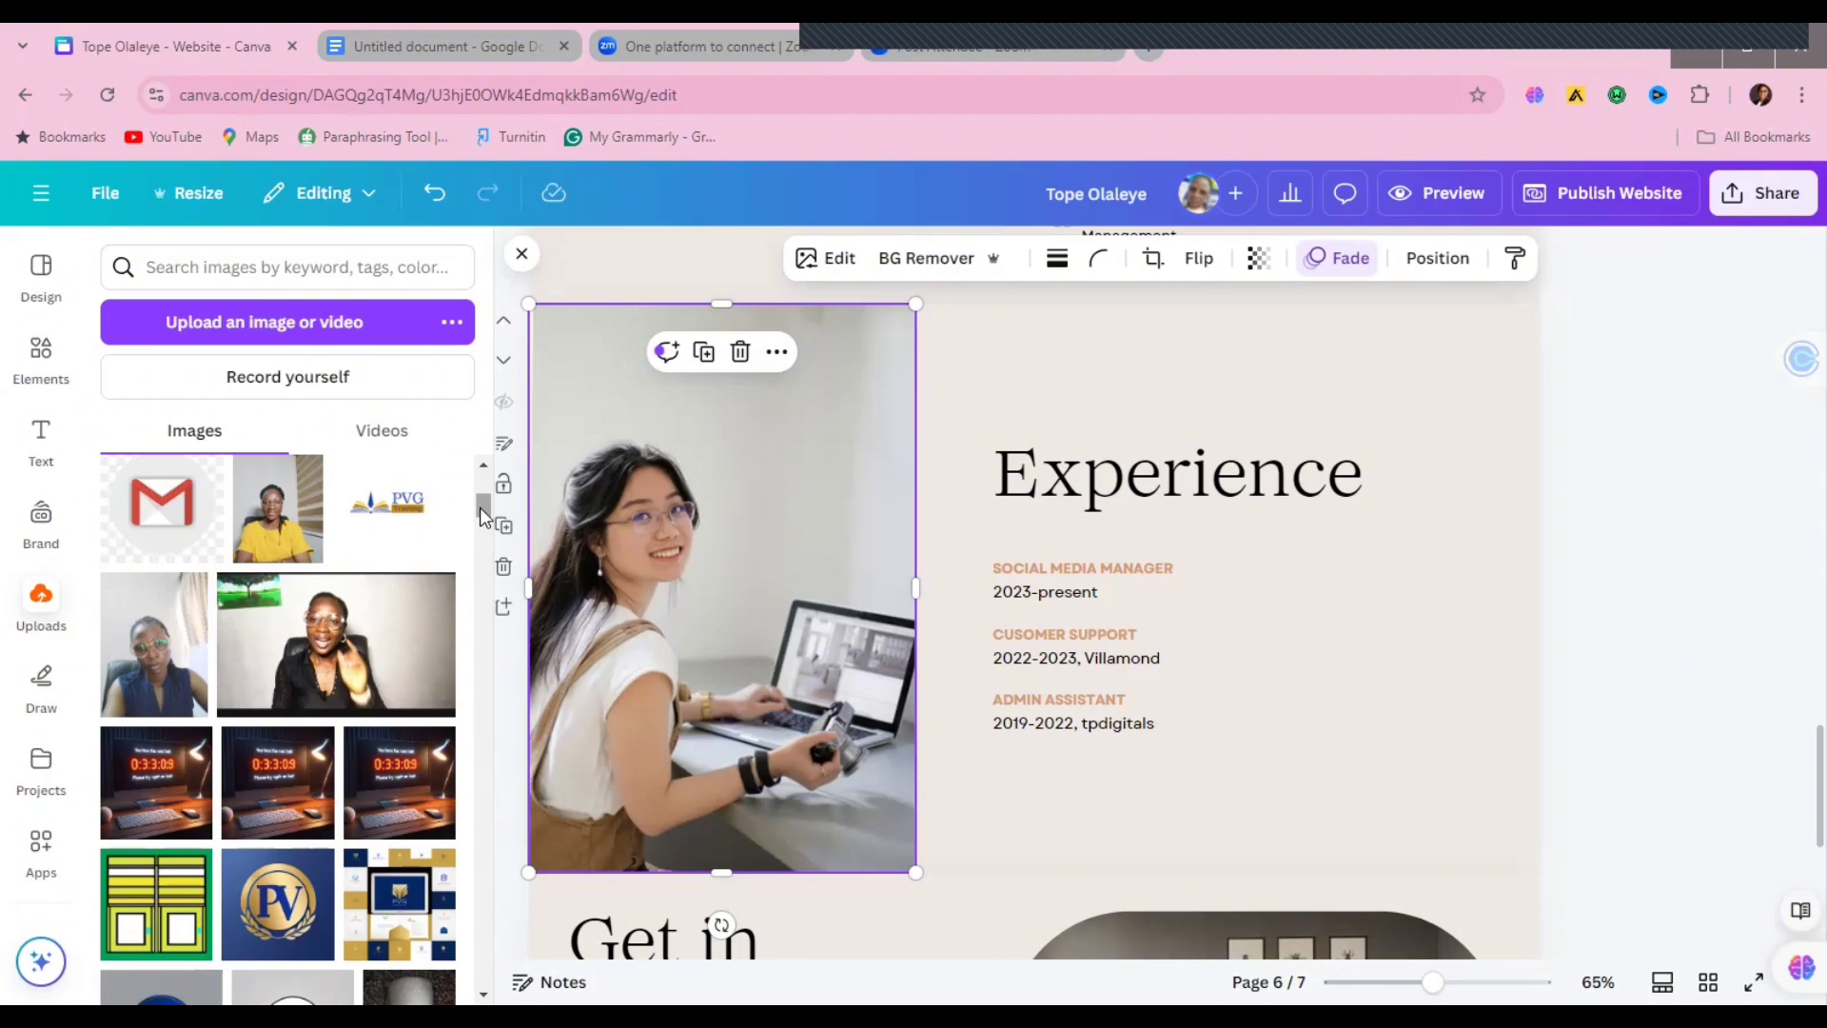
pyautogui.moveTo(480, 510); pyautogui.dragTo(482, 489)
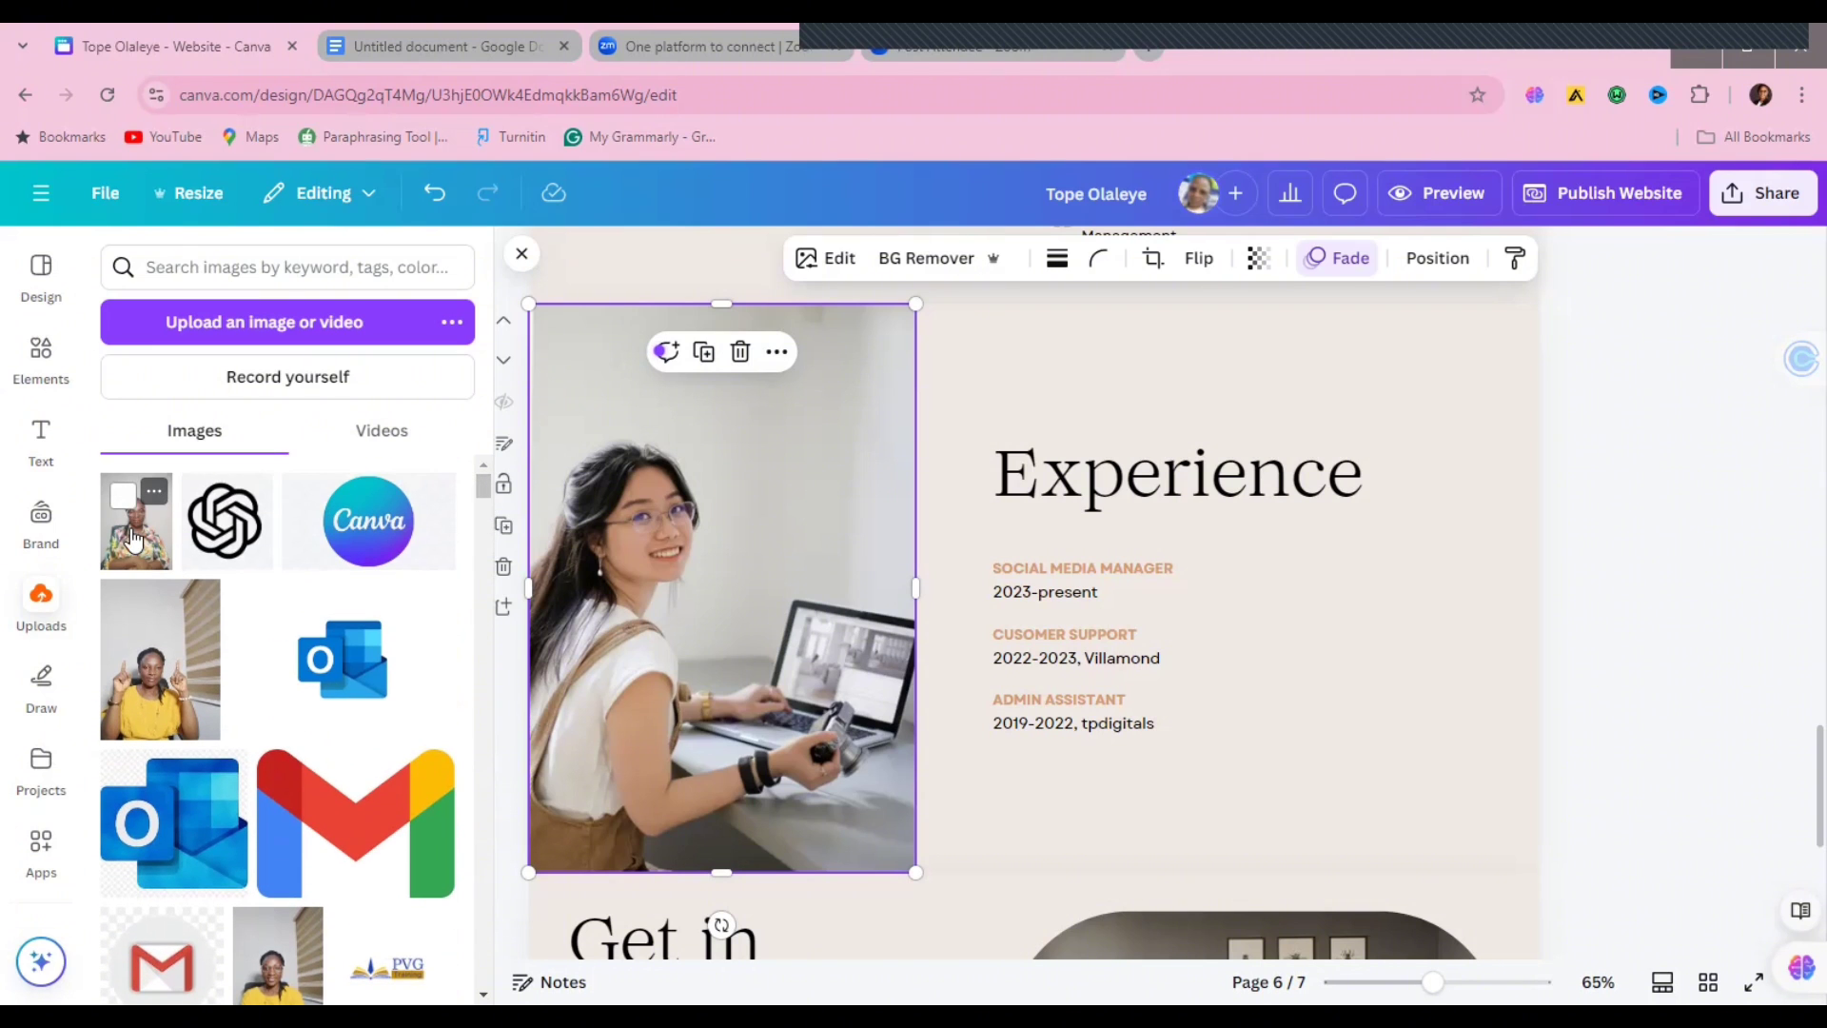
pyautogui.moveTo(615, 522); pyautogui.dragTo(616, 523)
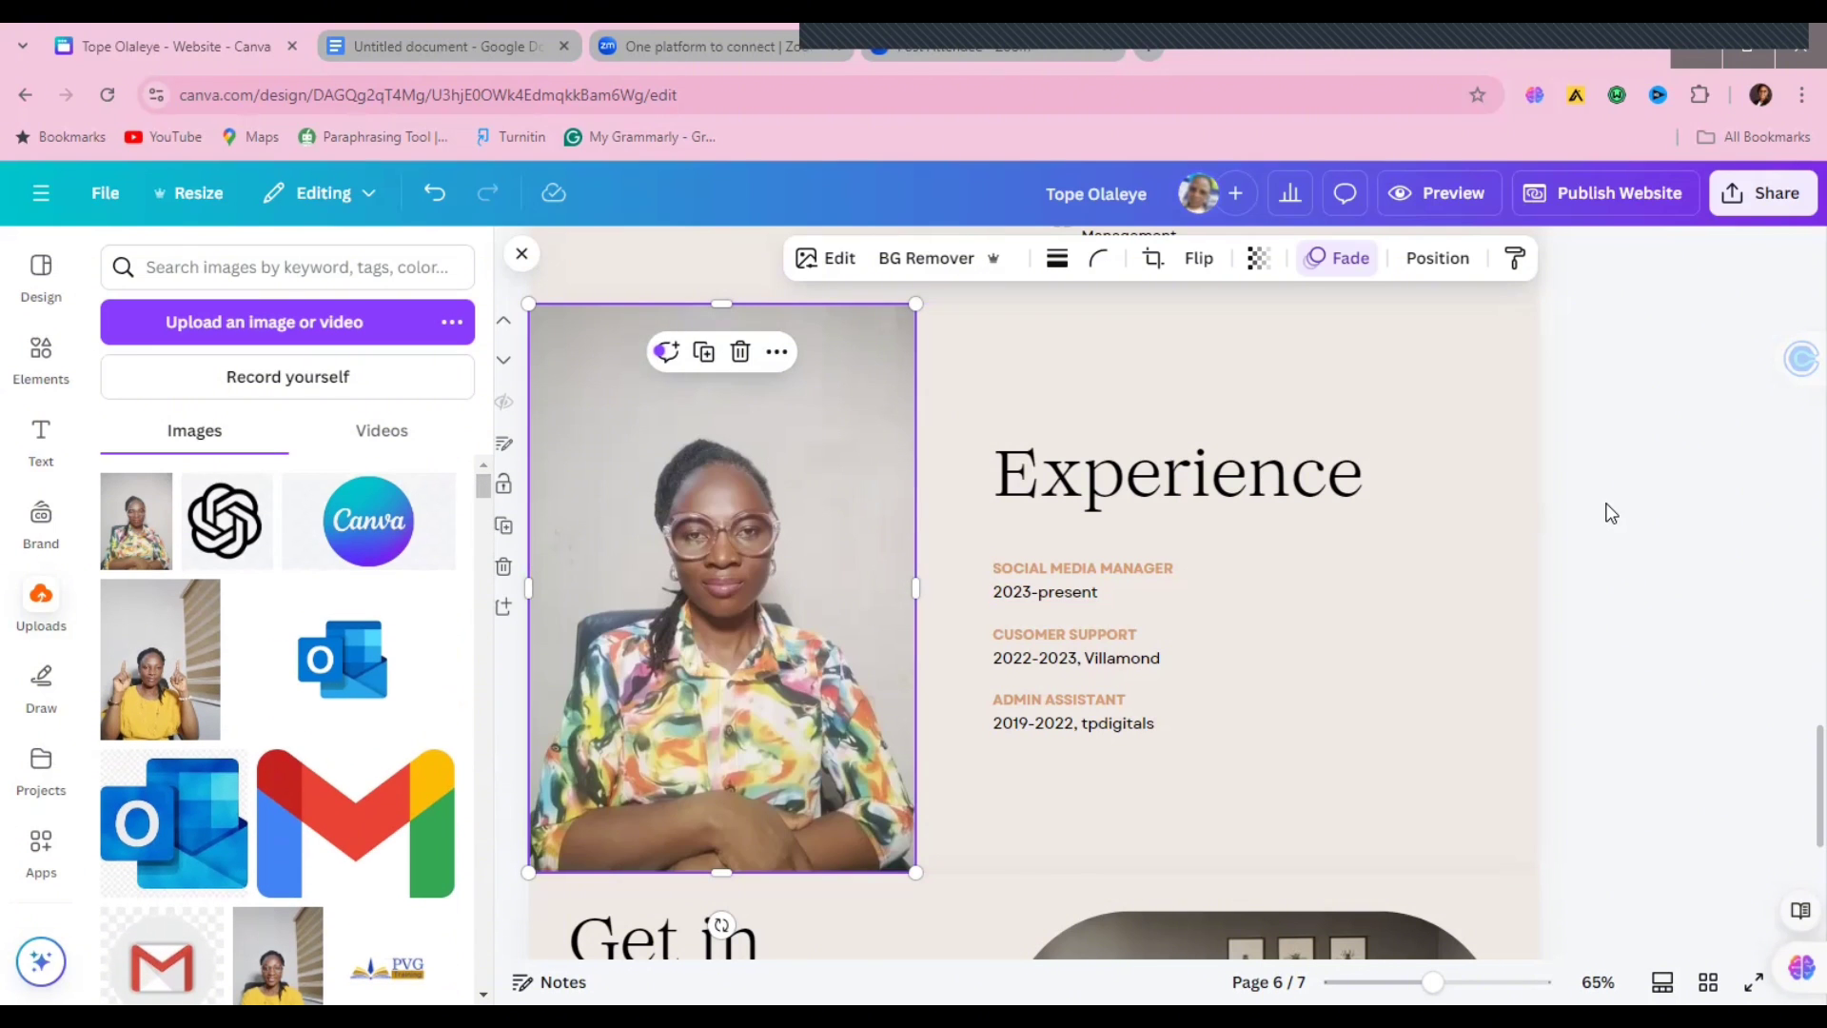
pyautogui.click(1625, 529)
pyautogui.scroll(-5, 1796, 761)
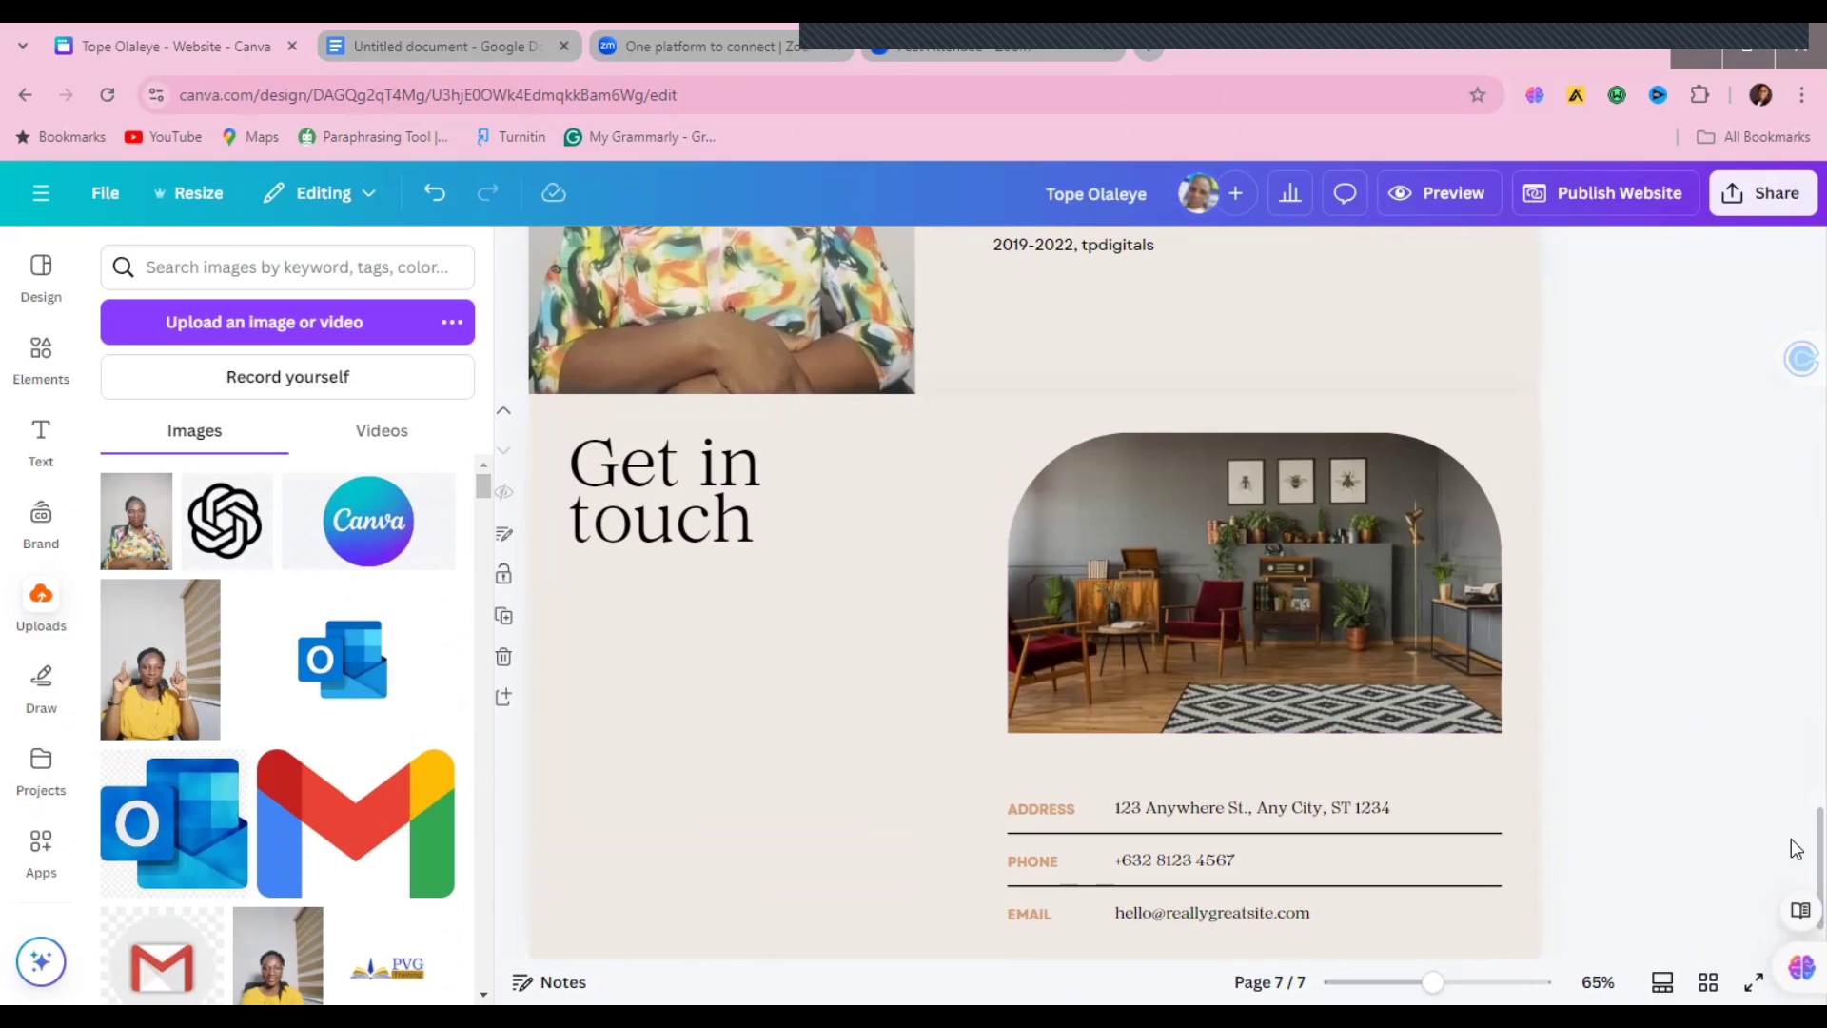
# Step: Add a blank page 8 below the Get in touch page
pyautogui.scroll(-1, 1796, 848)
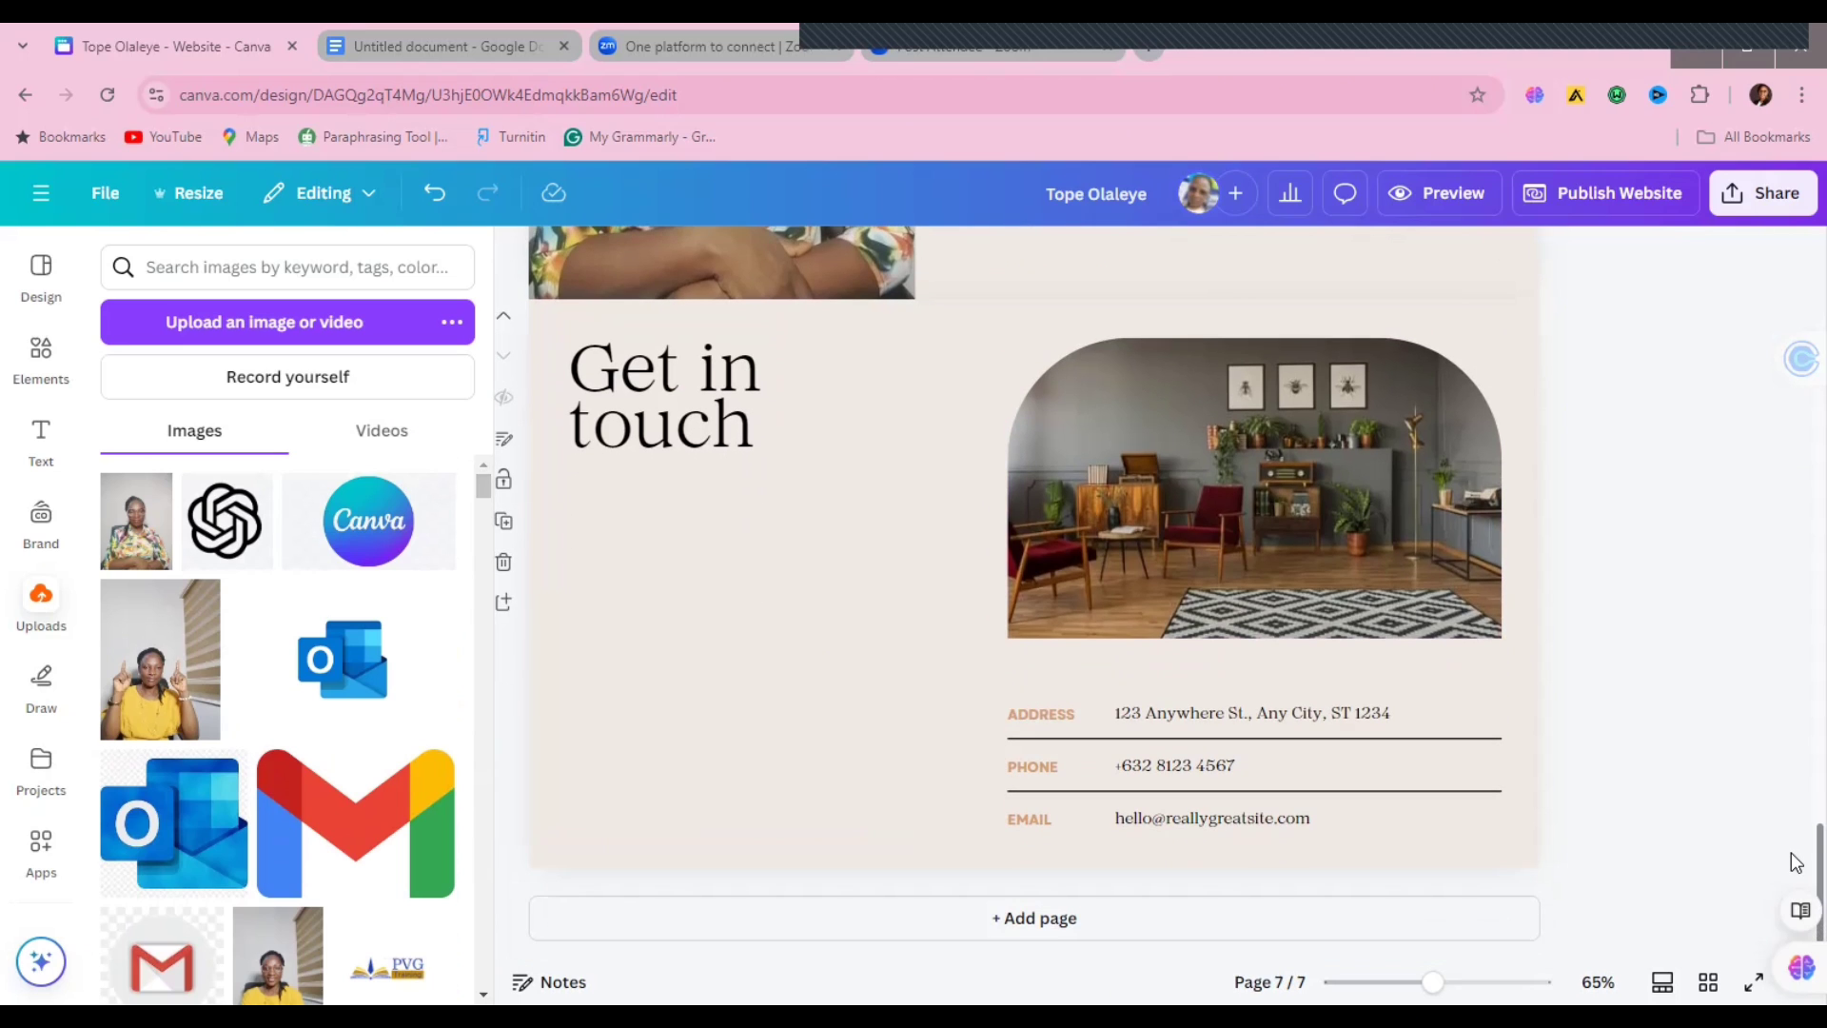
pyautogui.scroll(10, 1796, 790)
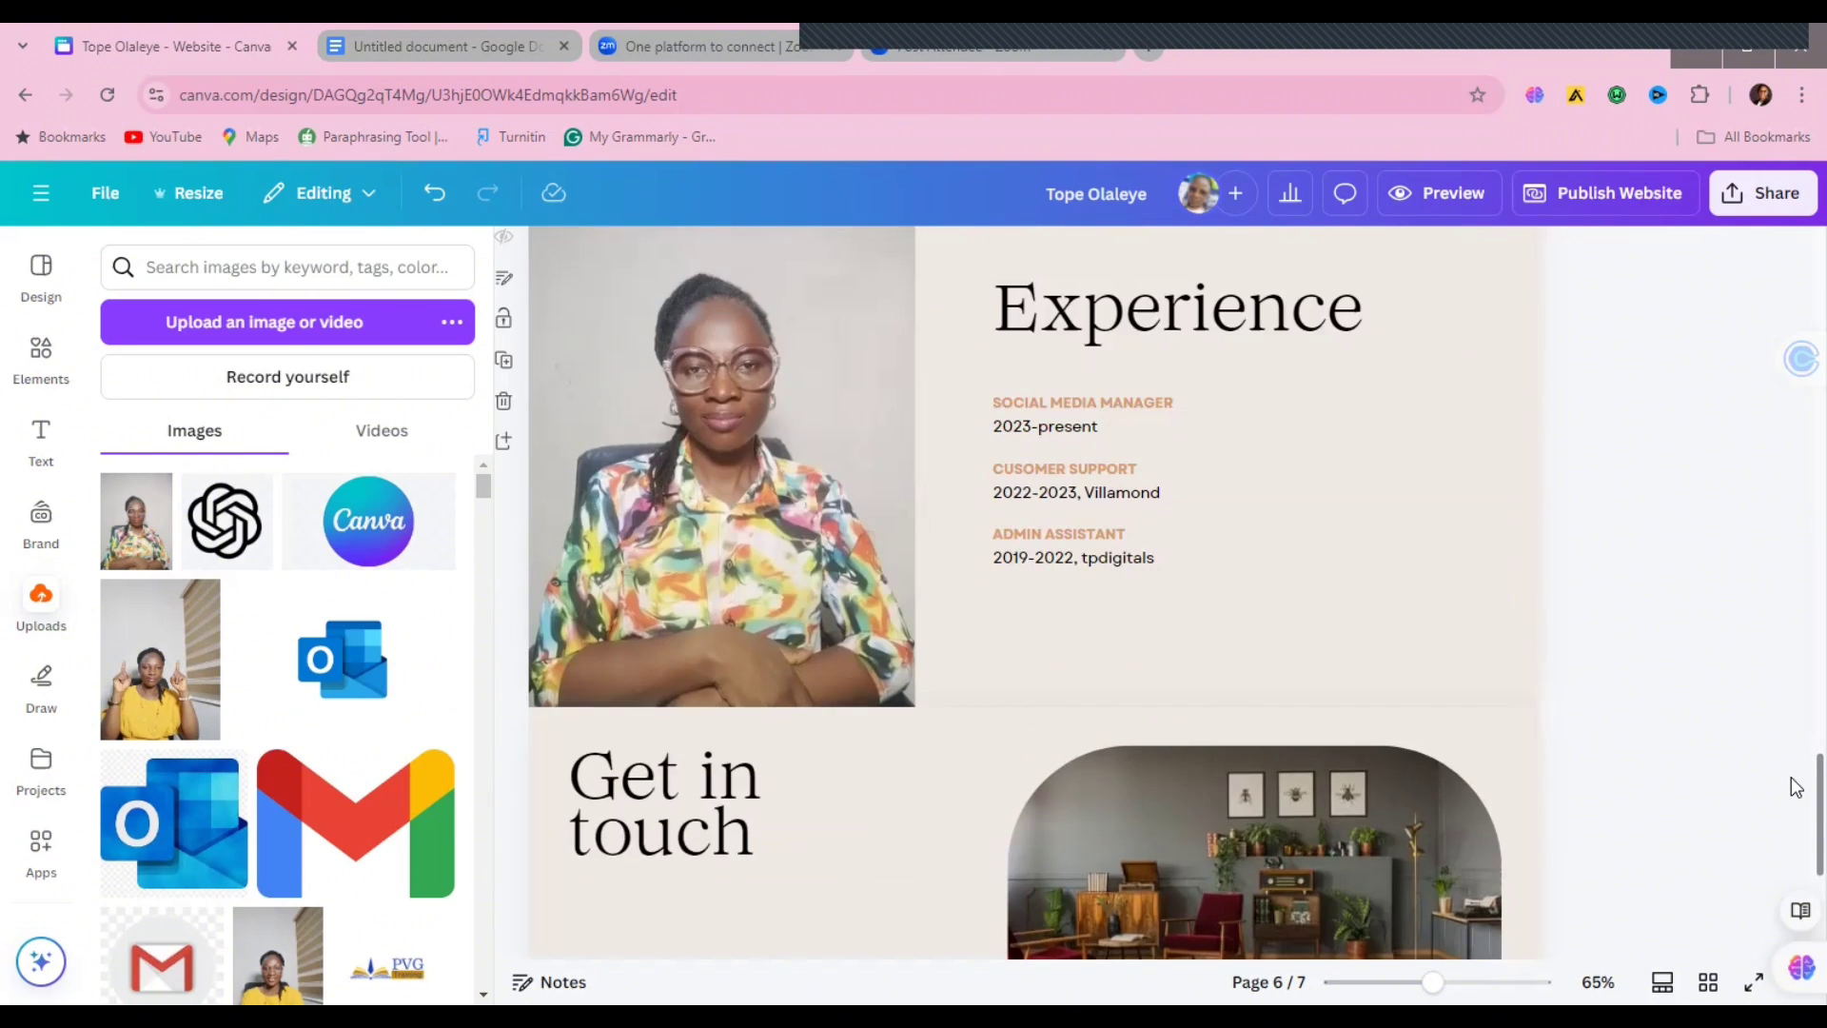
pyautogui.scroll(-10, 1797, 809)
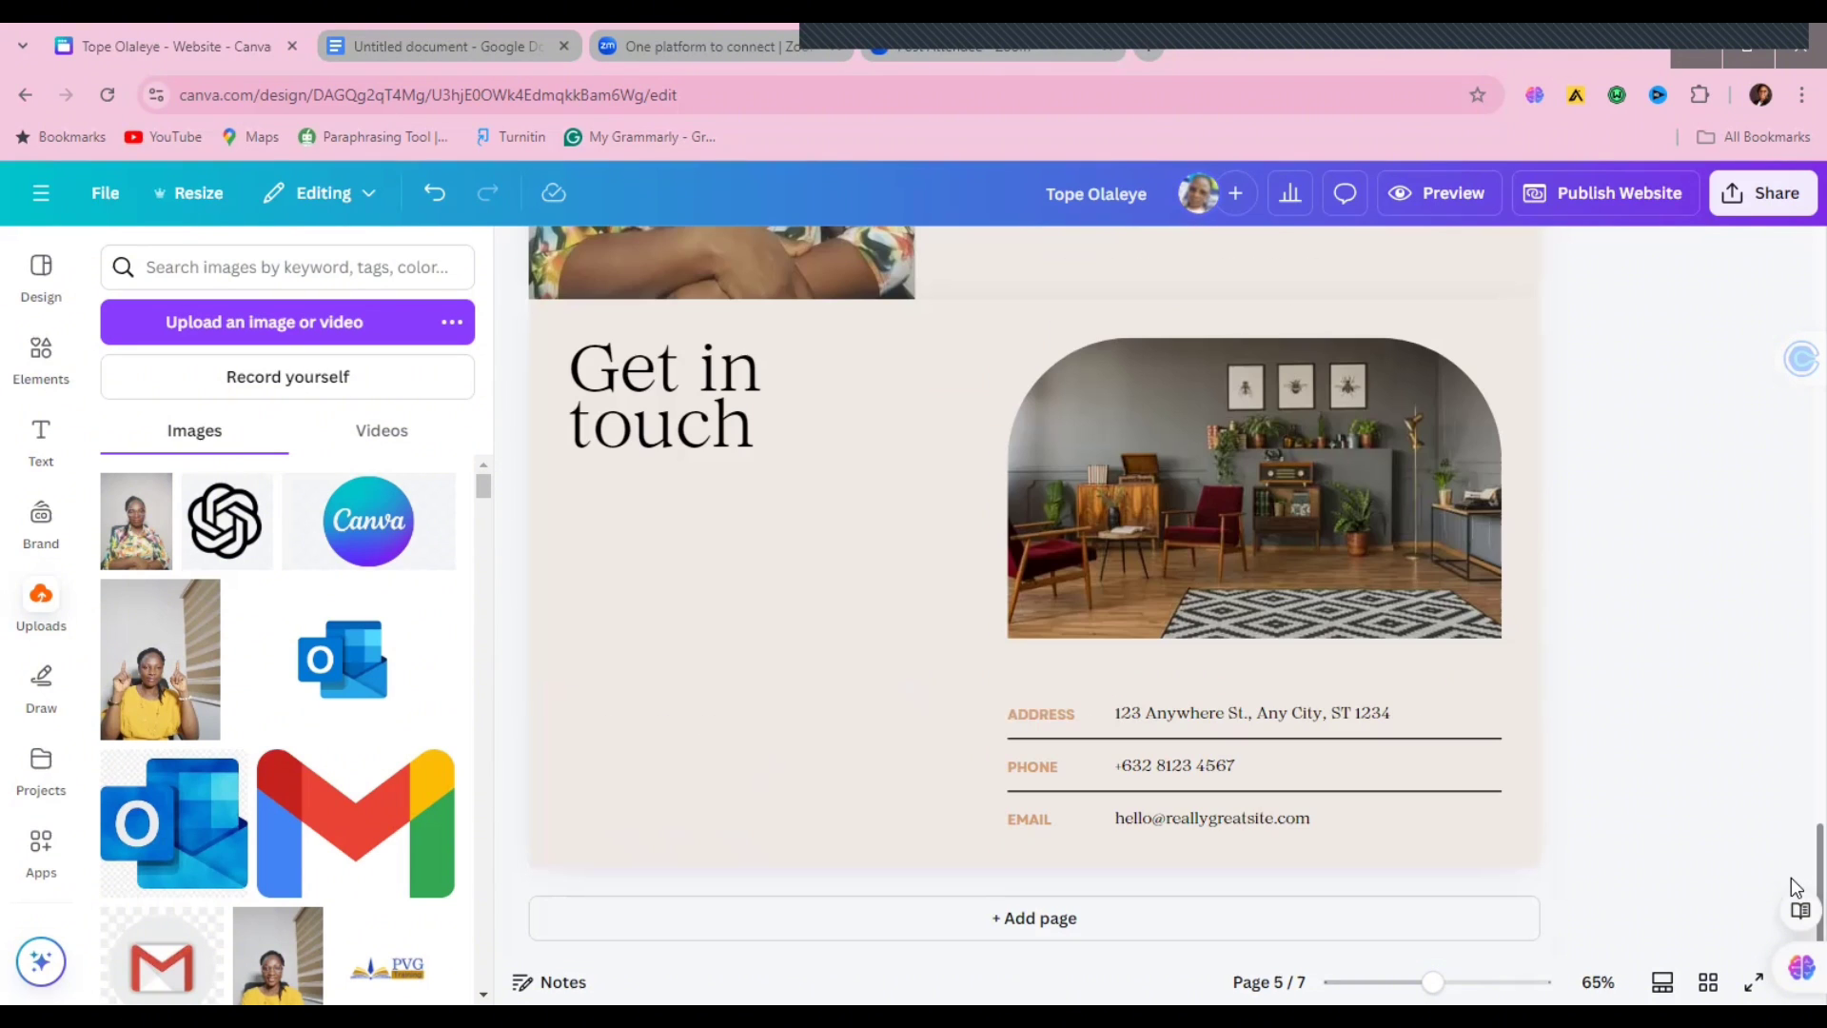
pyautogui.click(924, 917)
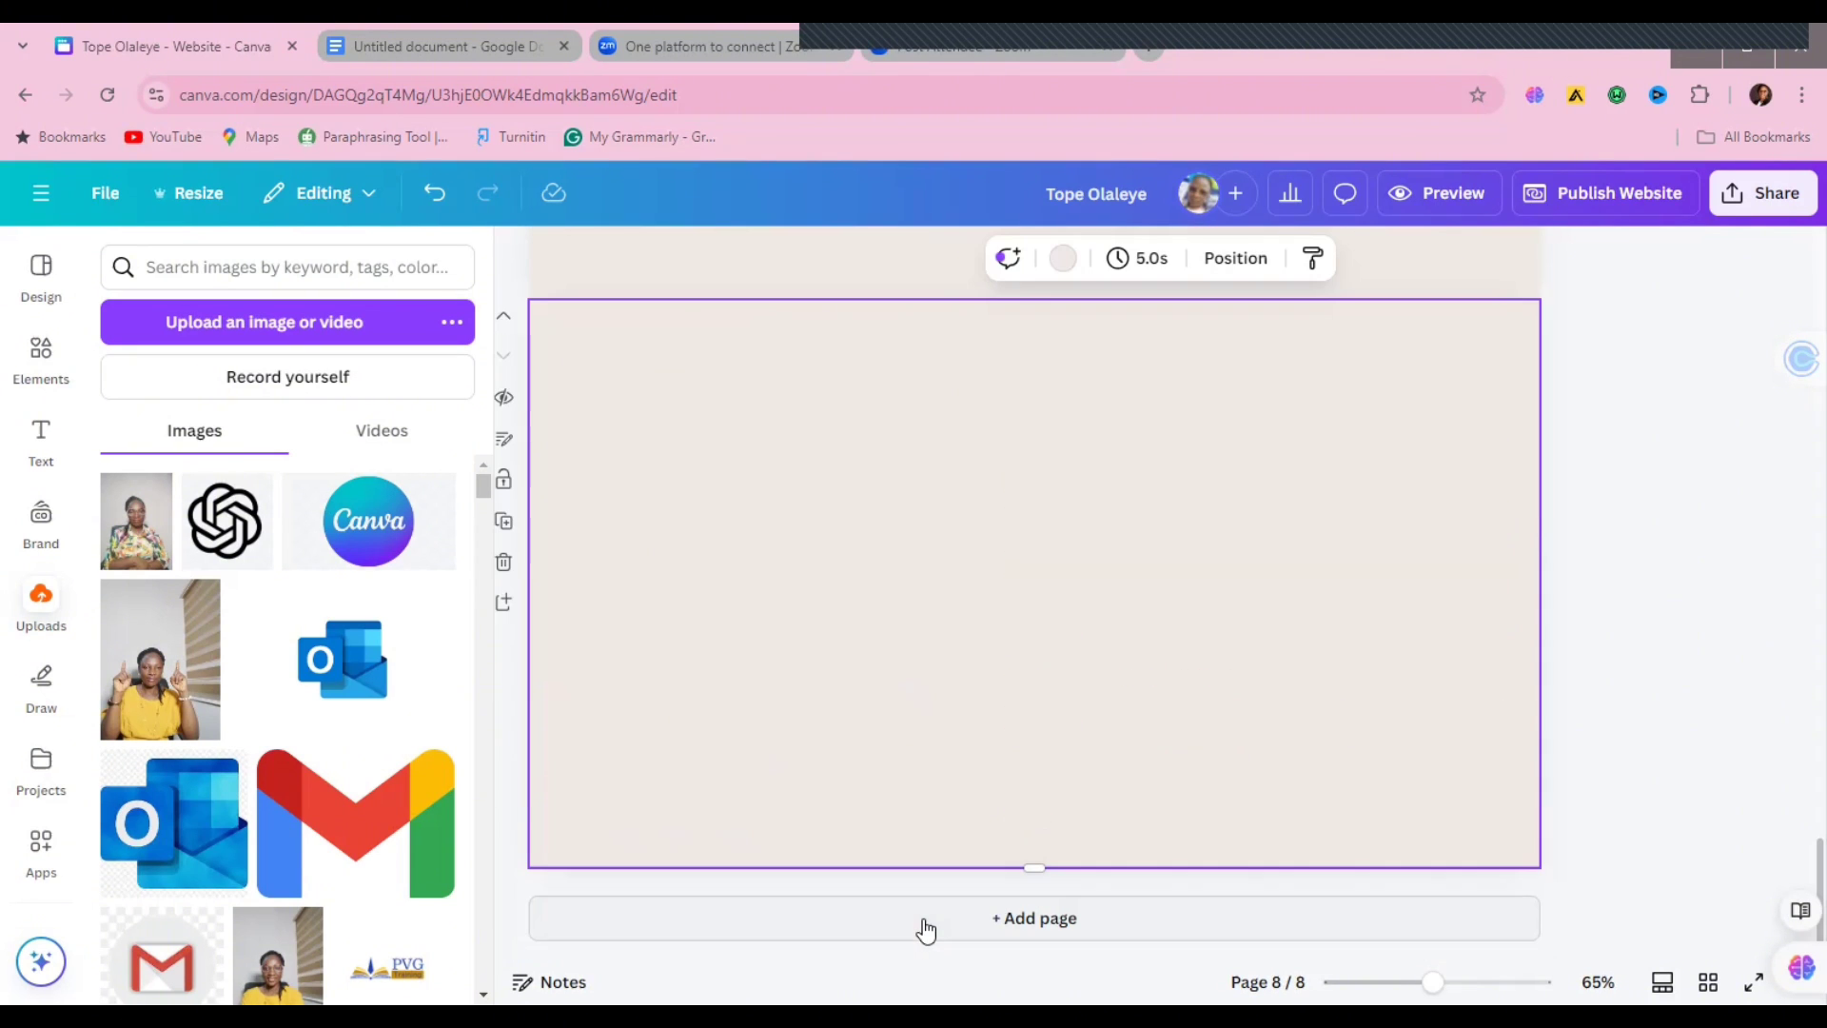
# Step: Pick up the Get in touch heading for reuse and select the new page 8
pyautogui.scroll(4, 1796, 861)
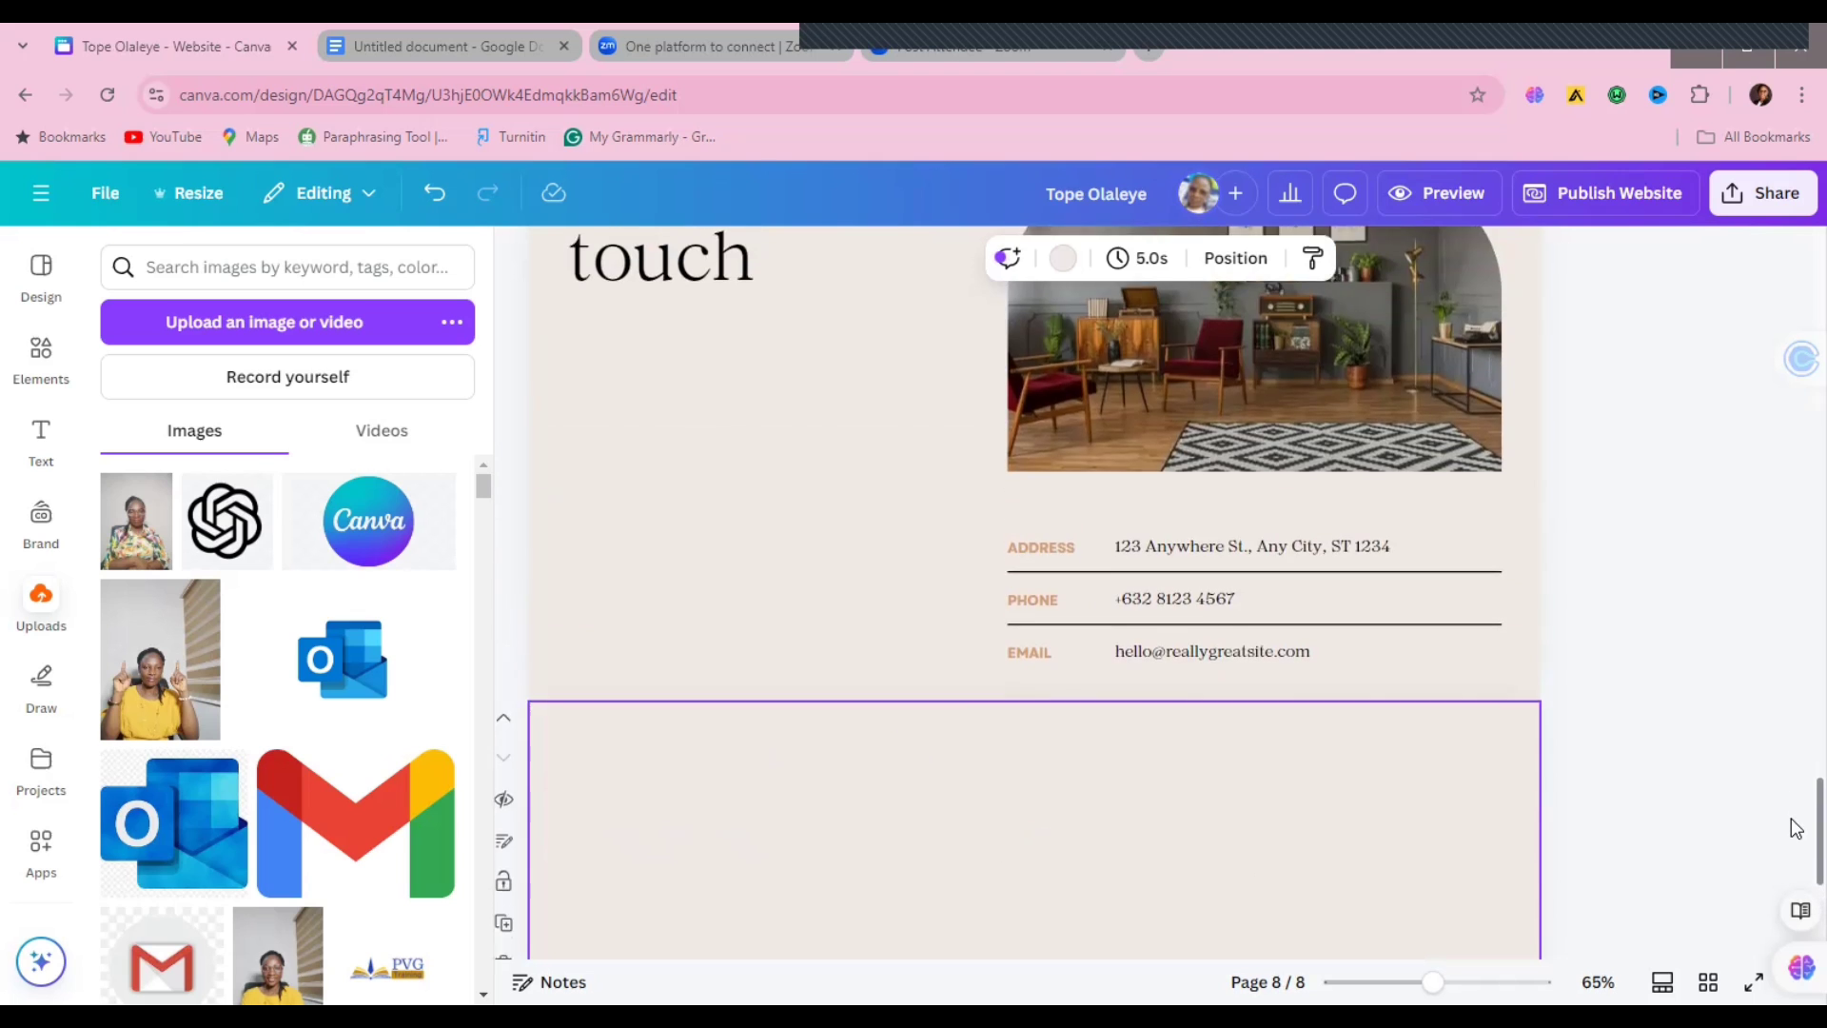
pyautogui.scroll(-3, 1796, 856)
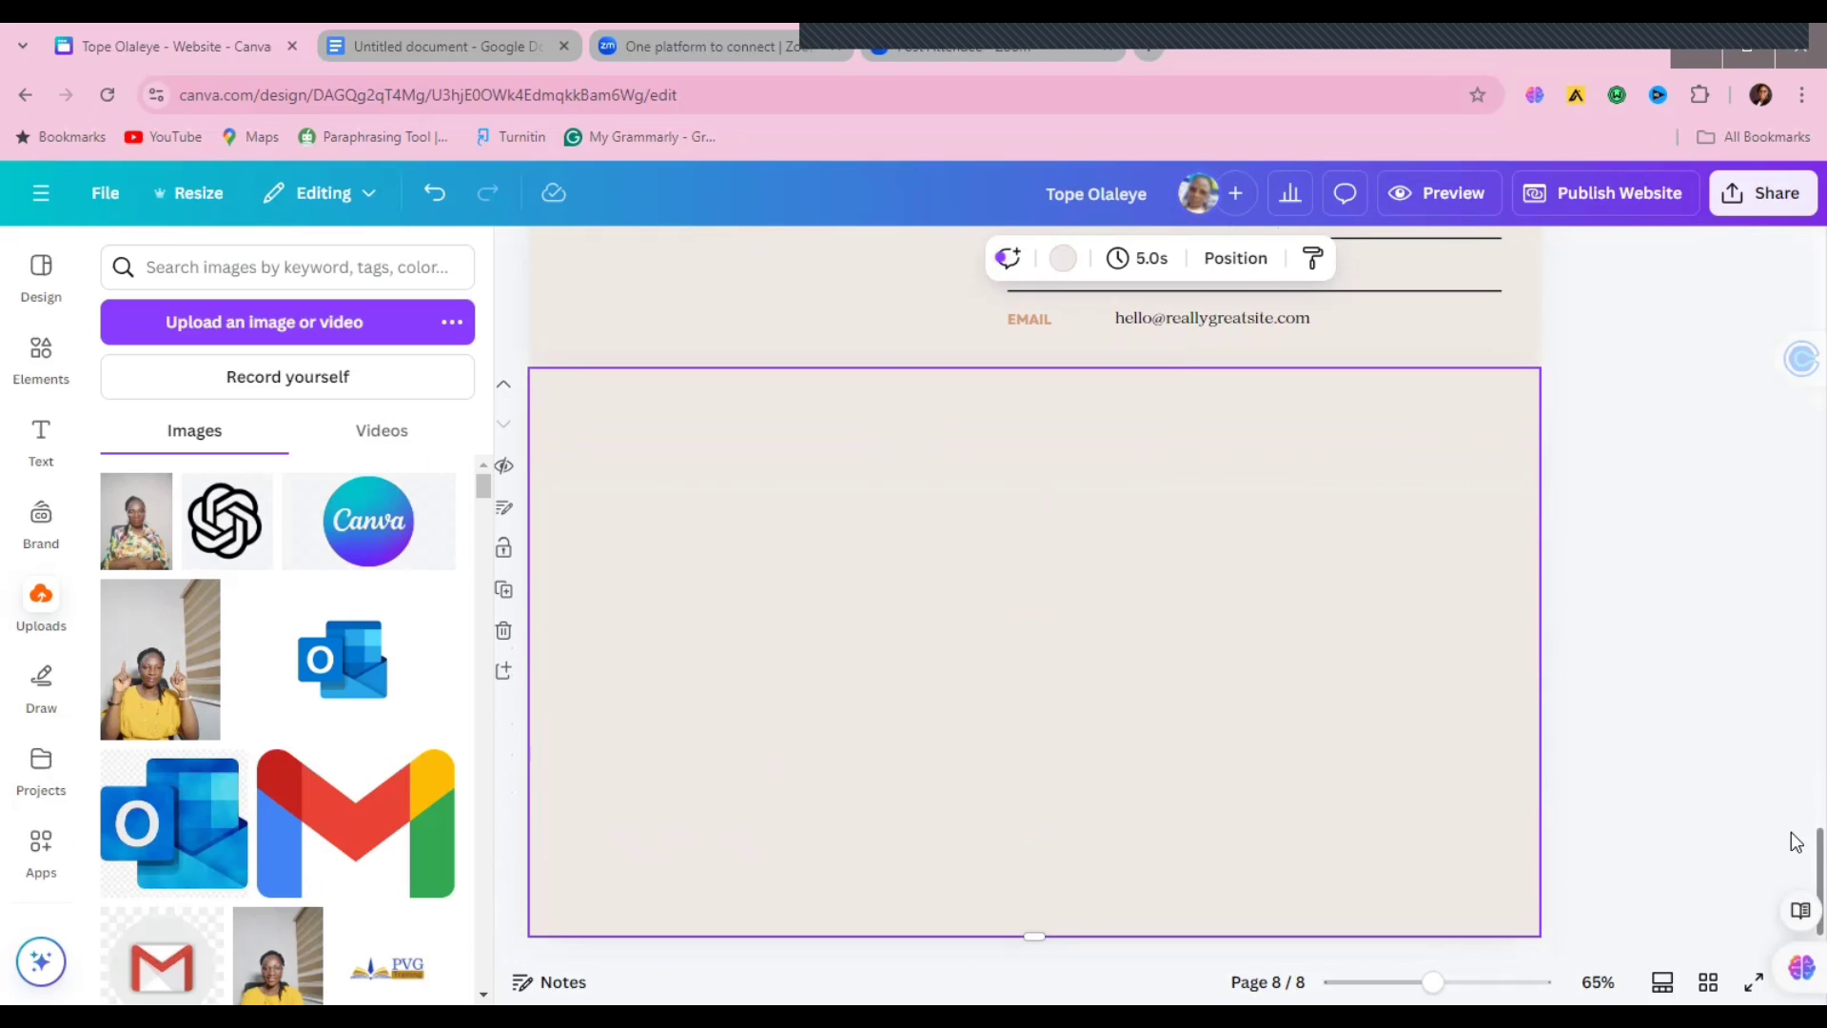
pyautogui.scroll(5, 1796, 809)
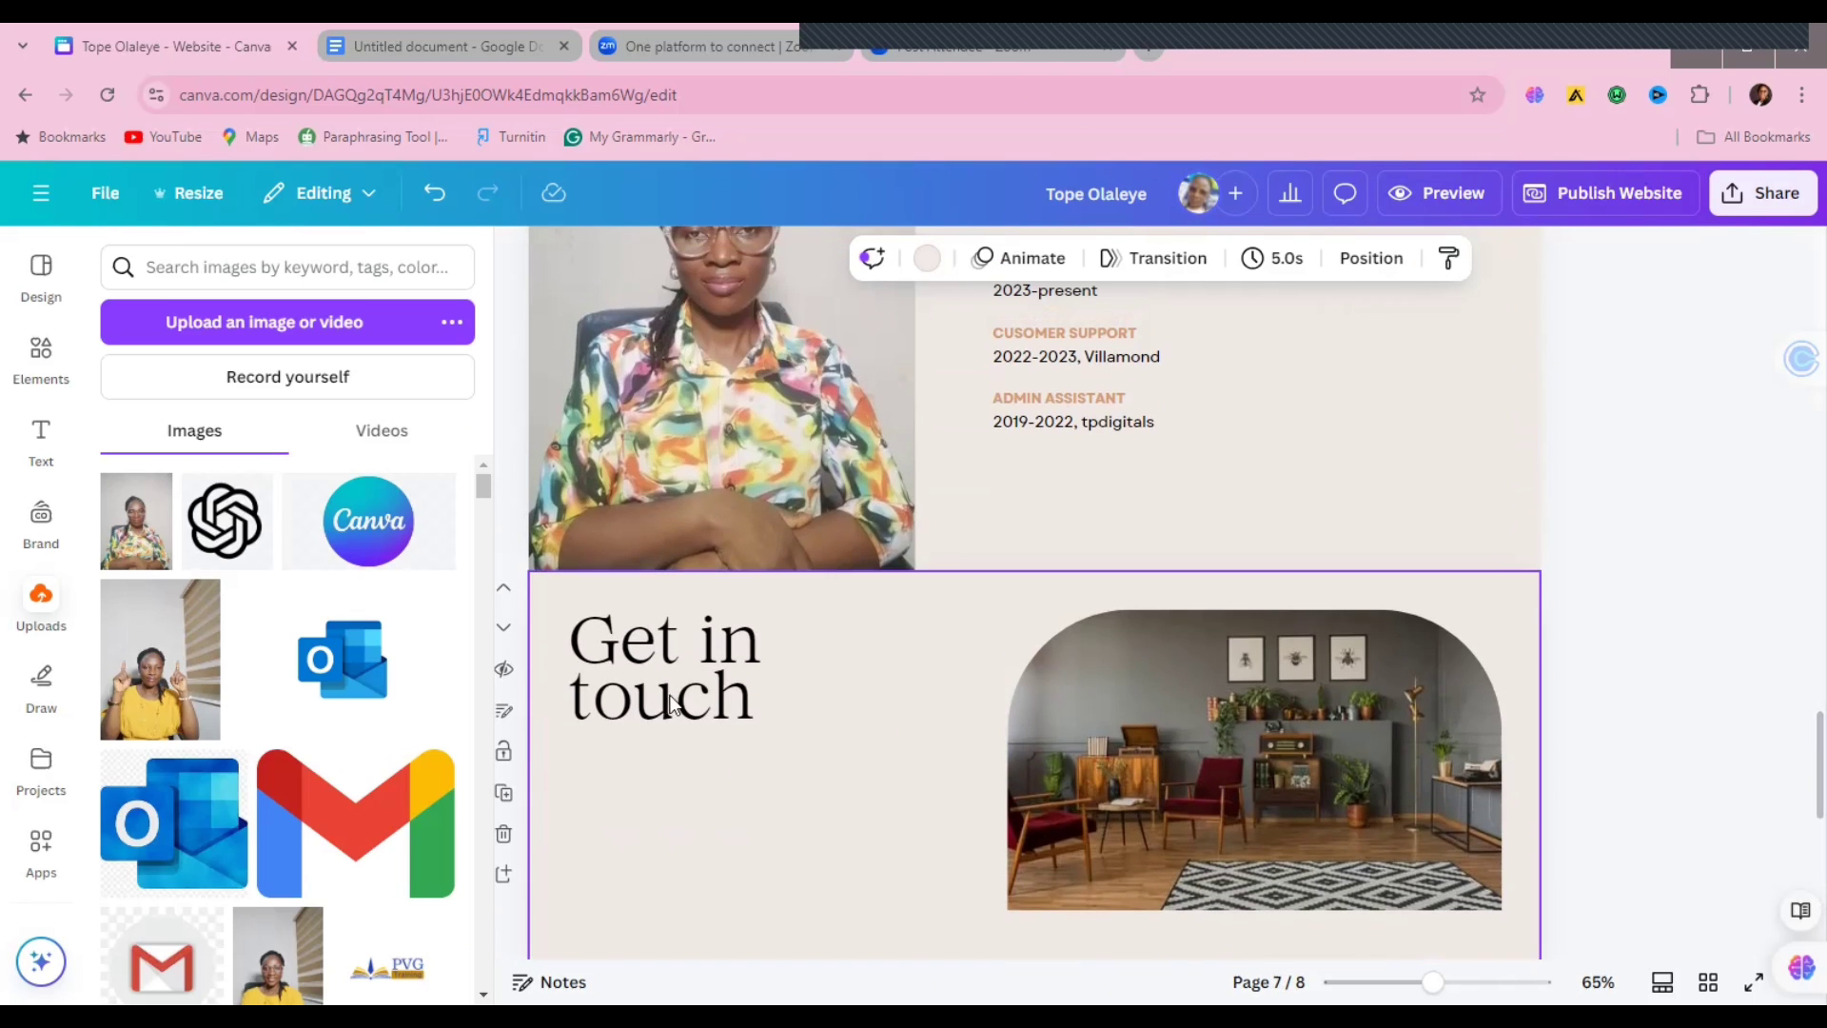
pyautogui.click(655, 670)
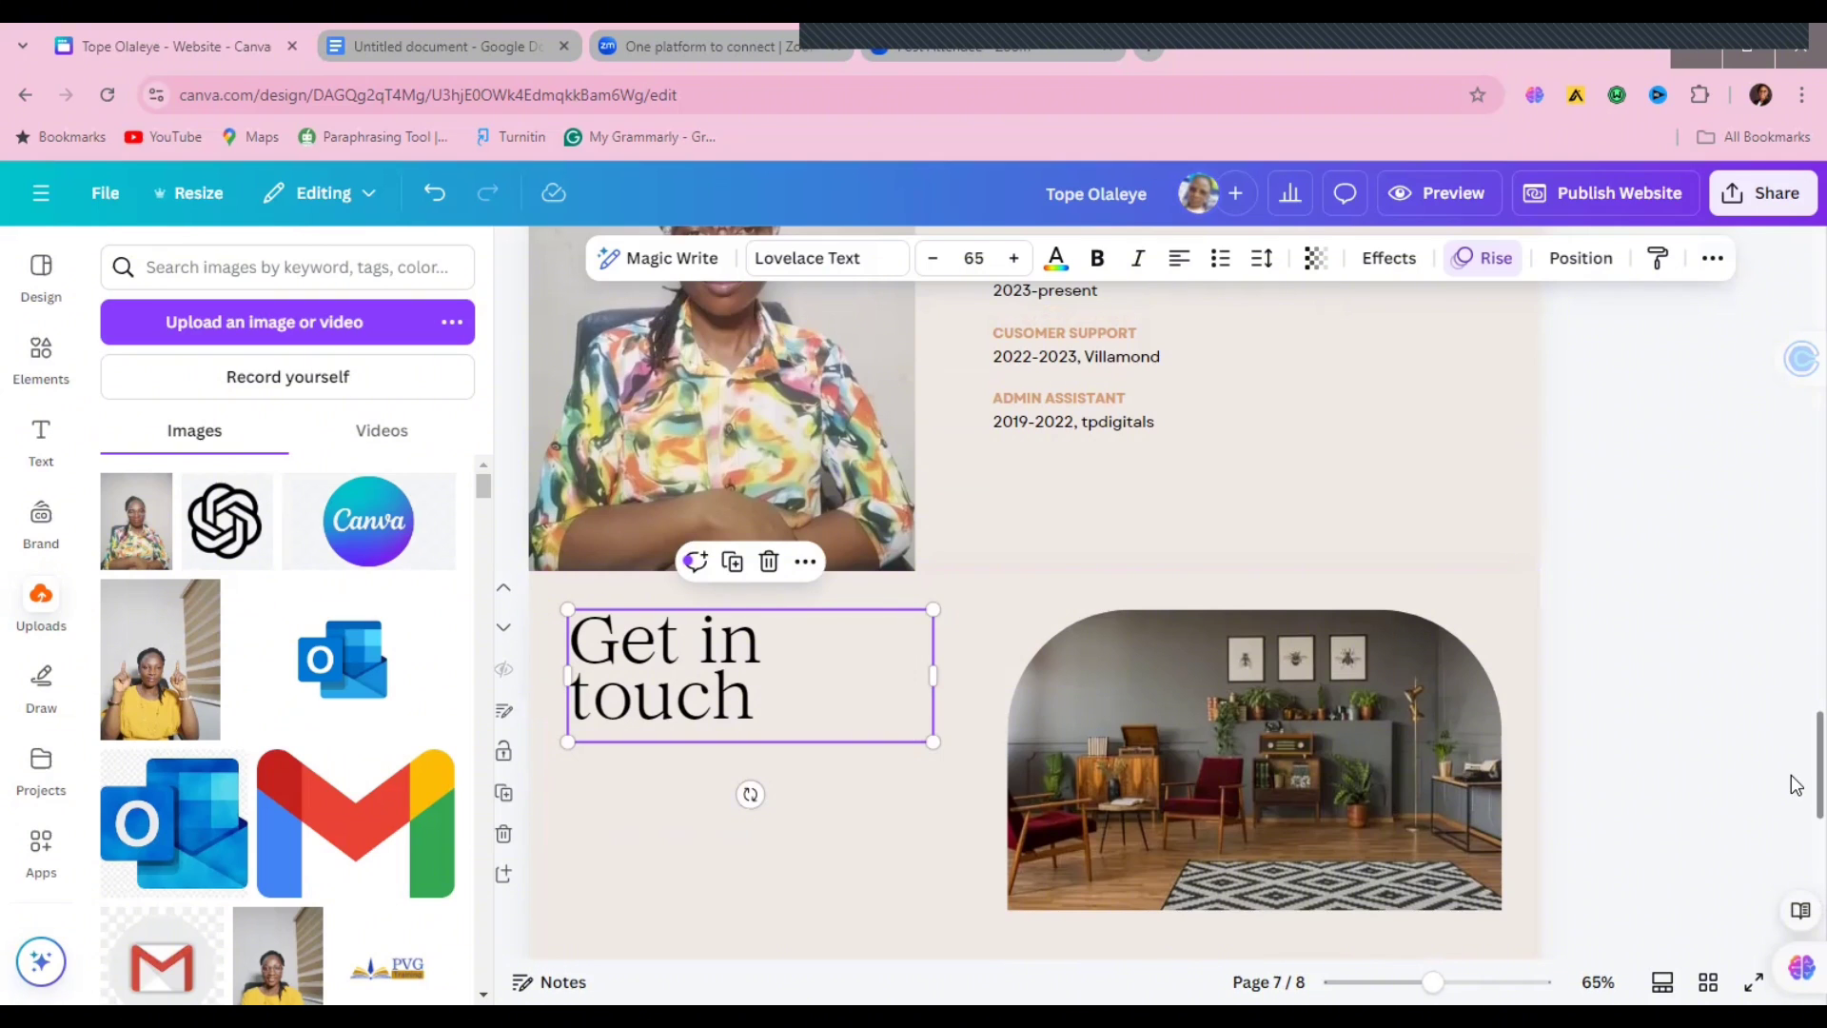
pyautogui.scroll(-6, 1794, 819)
pyautogui.click(1008, 603)
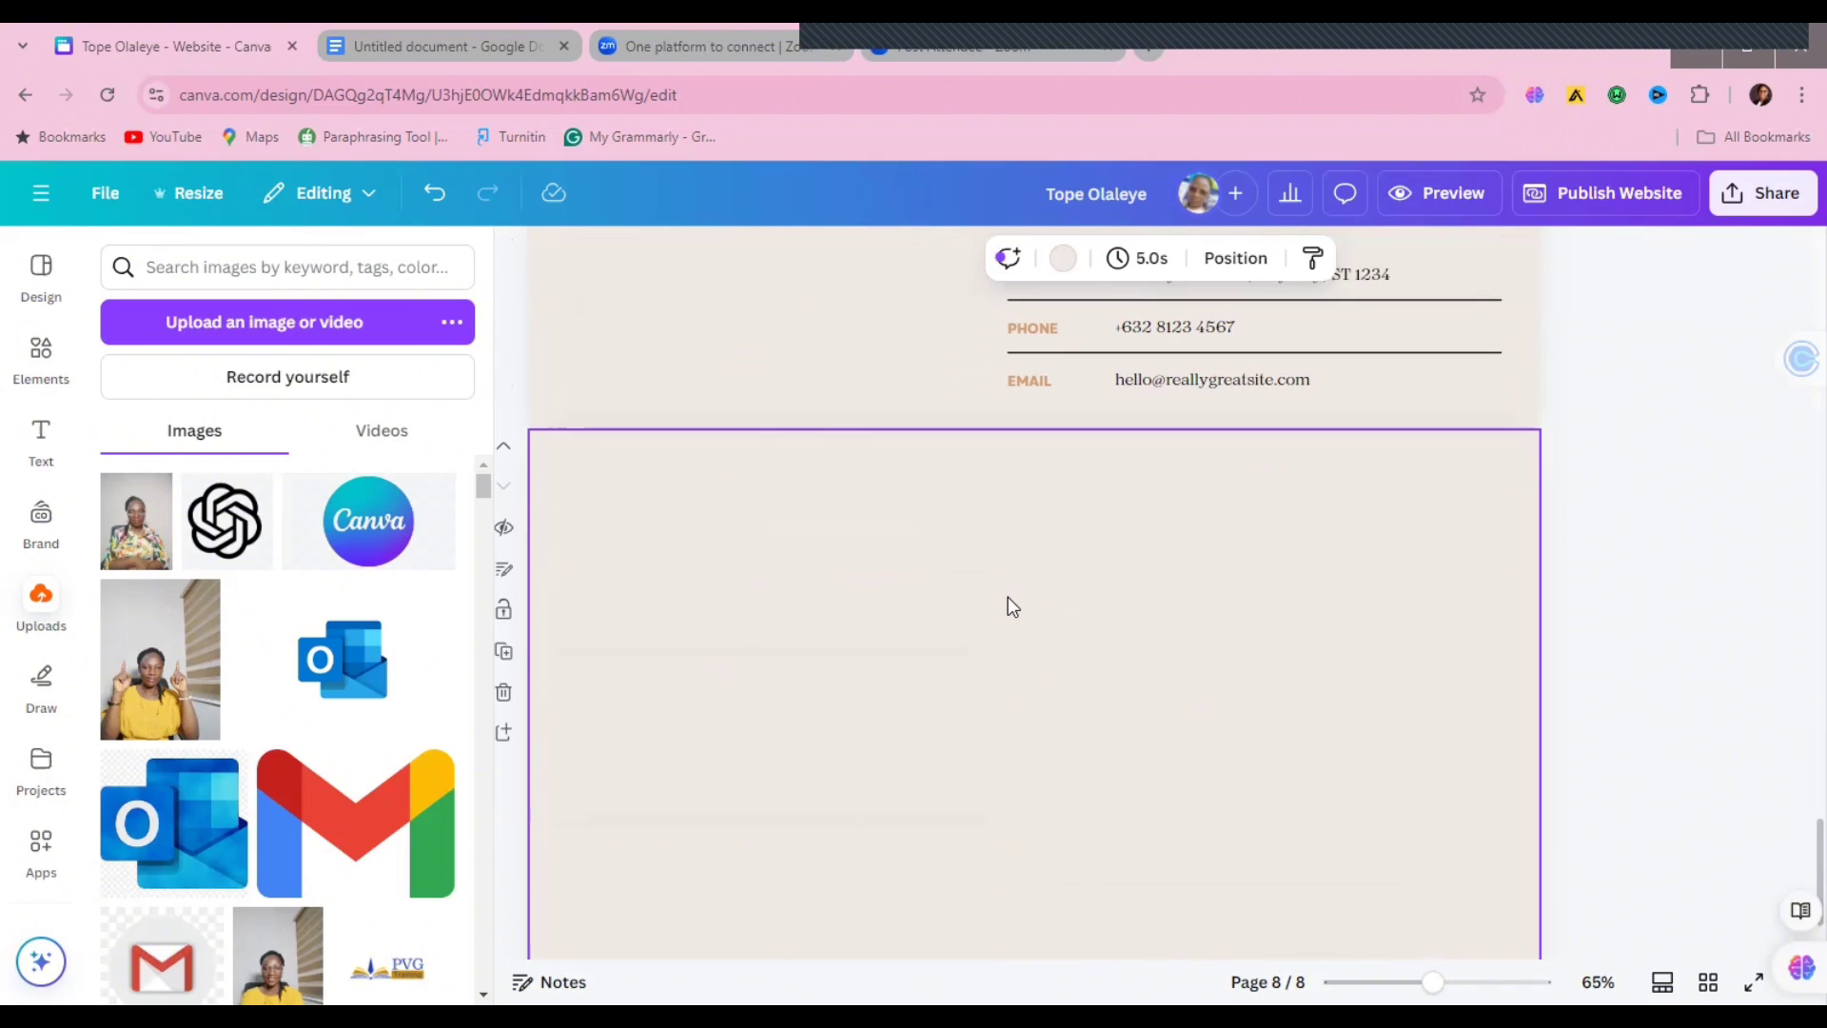
# Step: Paste the heading onto page 8, retype it as 'Tools I work with' on one line, and add the Gmail logo
pyautogui.write('Get in touch')
pyautogui.doubleClick(660, 545)
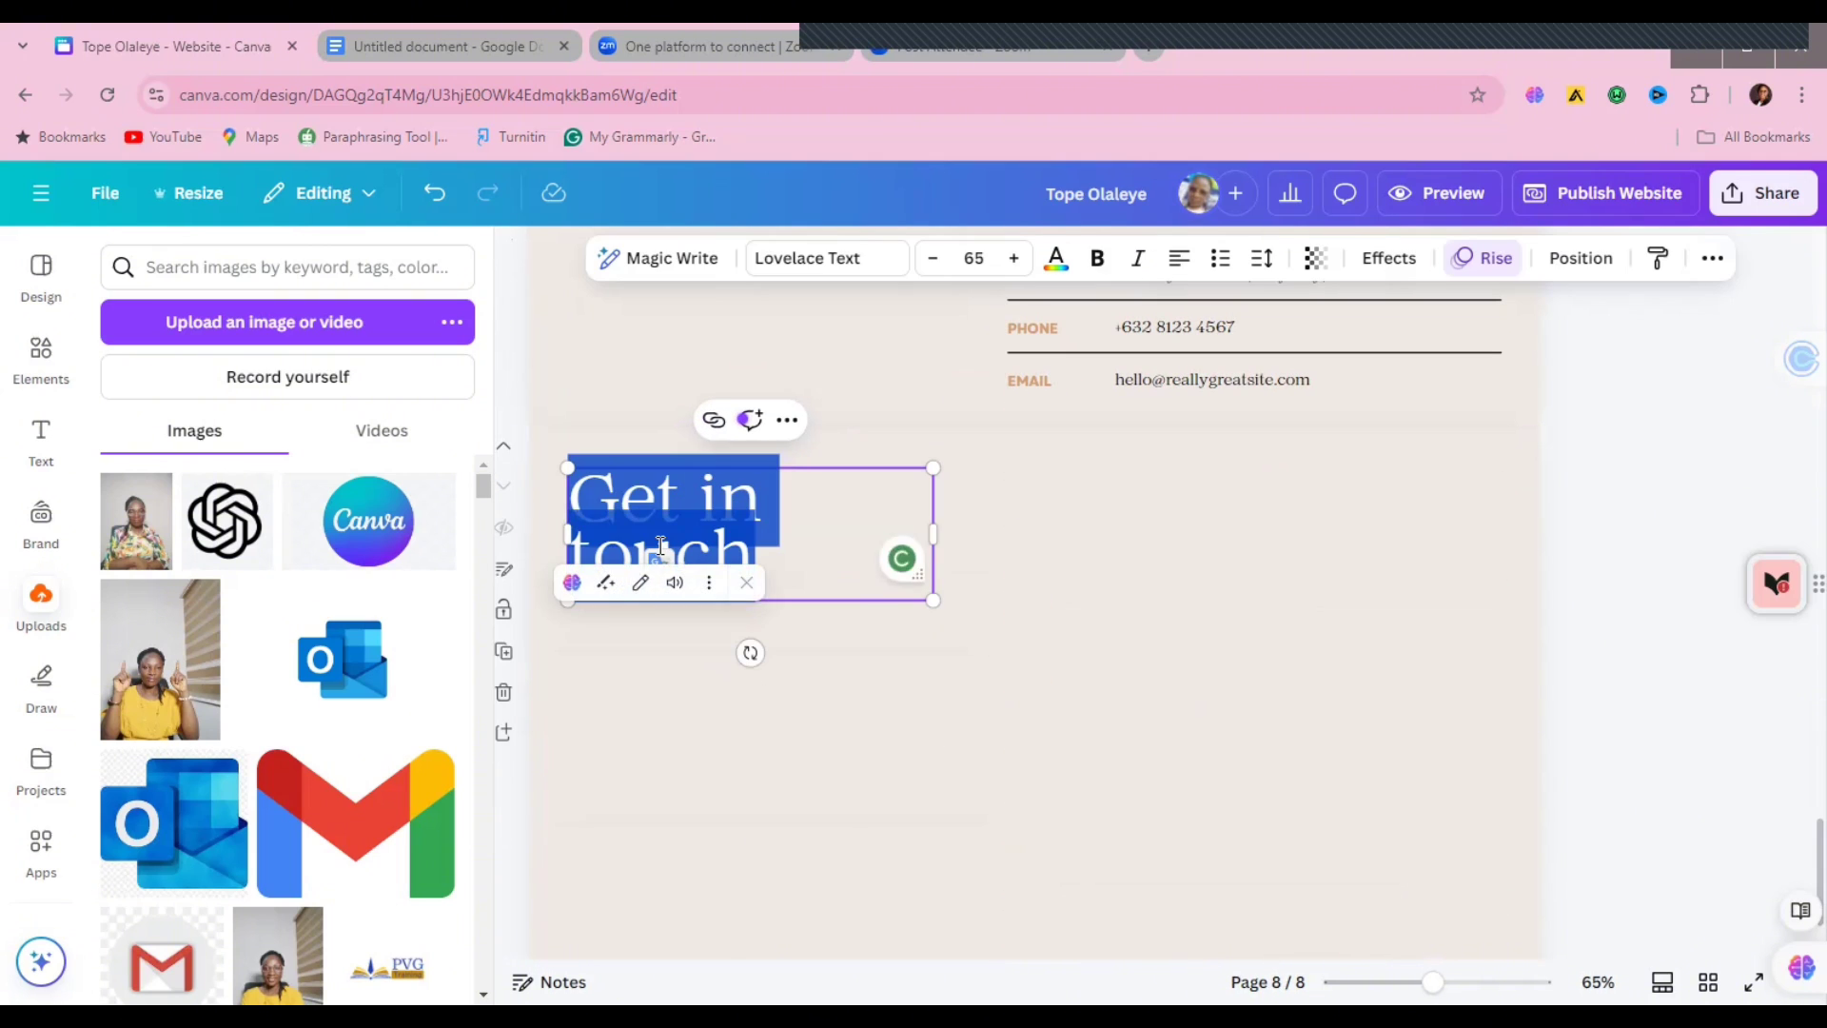
pyautogui.write('Tools I wo')
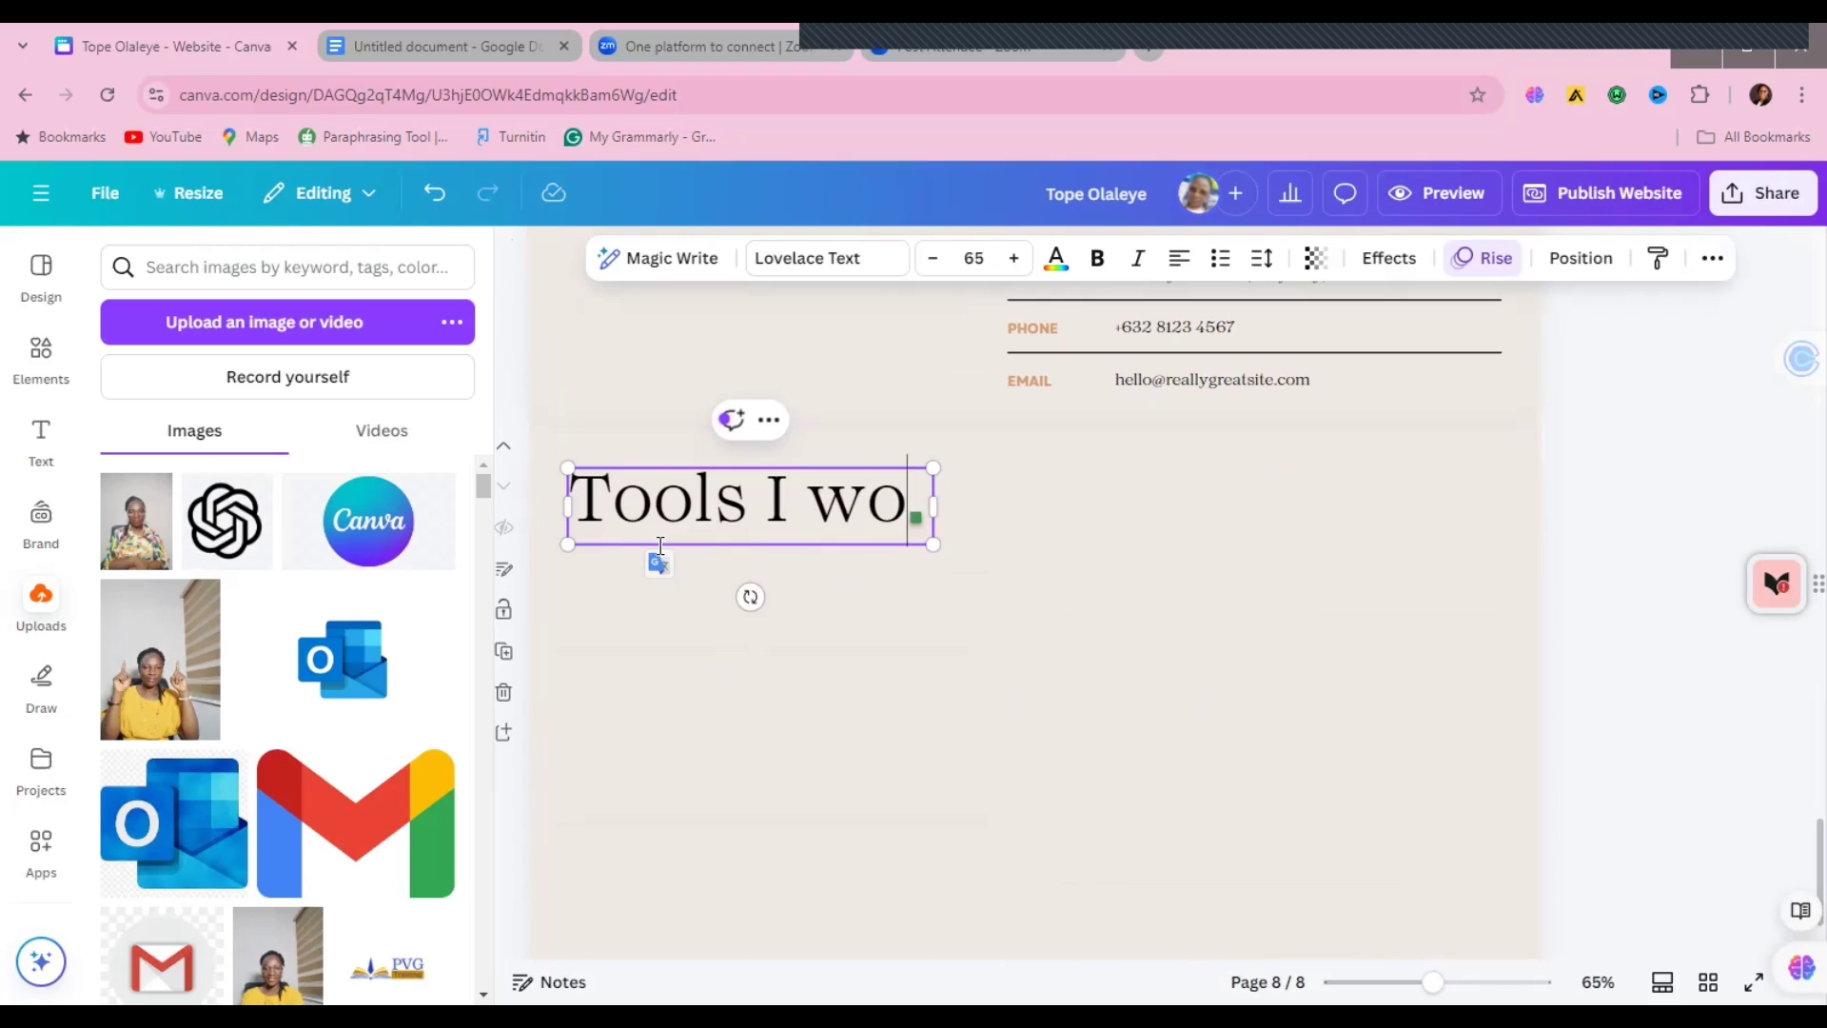
pyautogui.write('rk with')
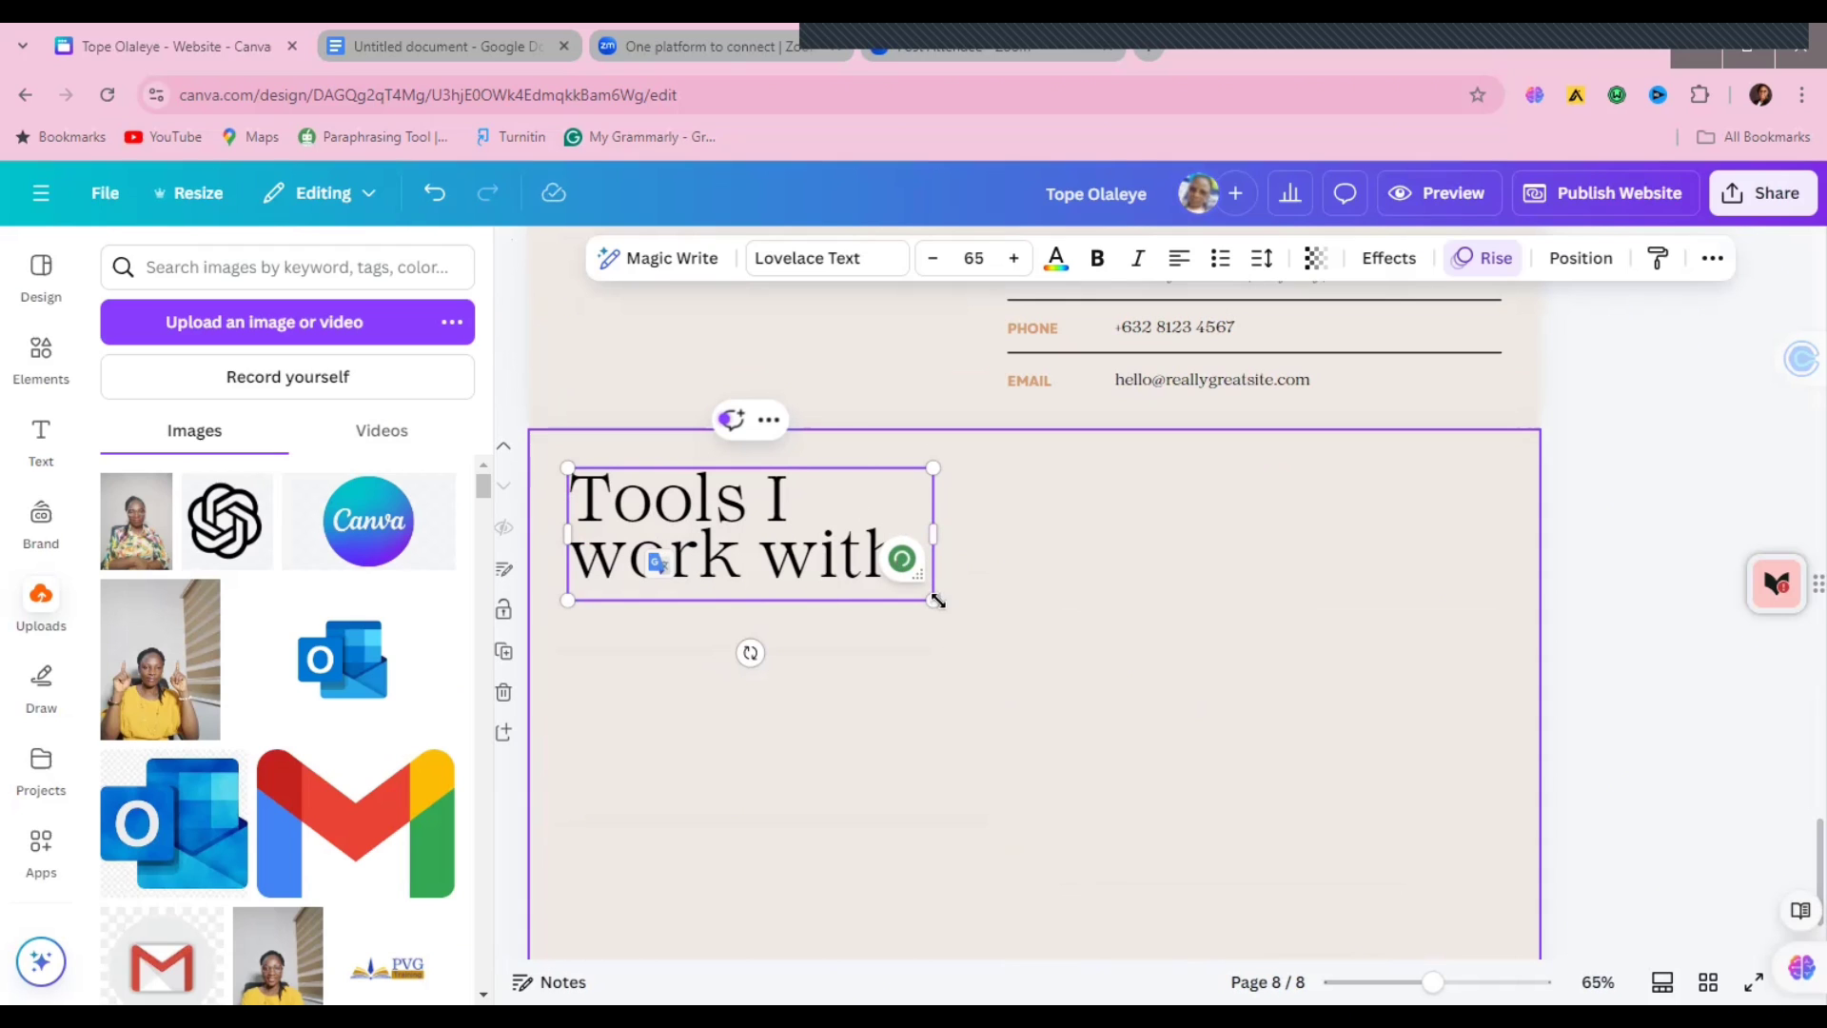
pyautogui.moveTo(933, 600); pyautogui.dragTo(1047, 552)
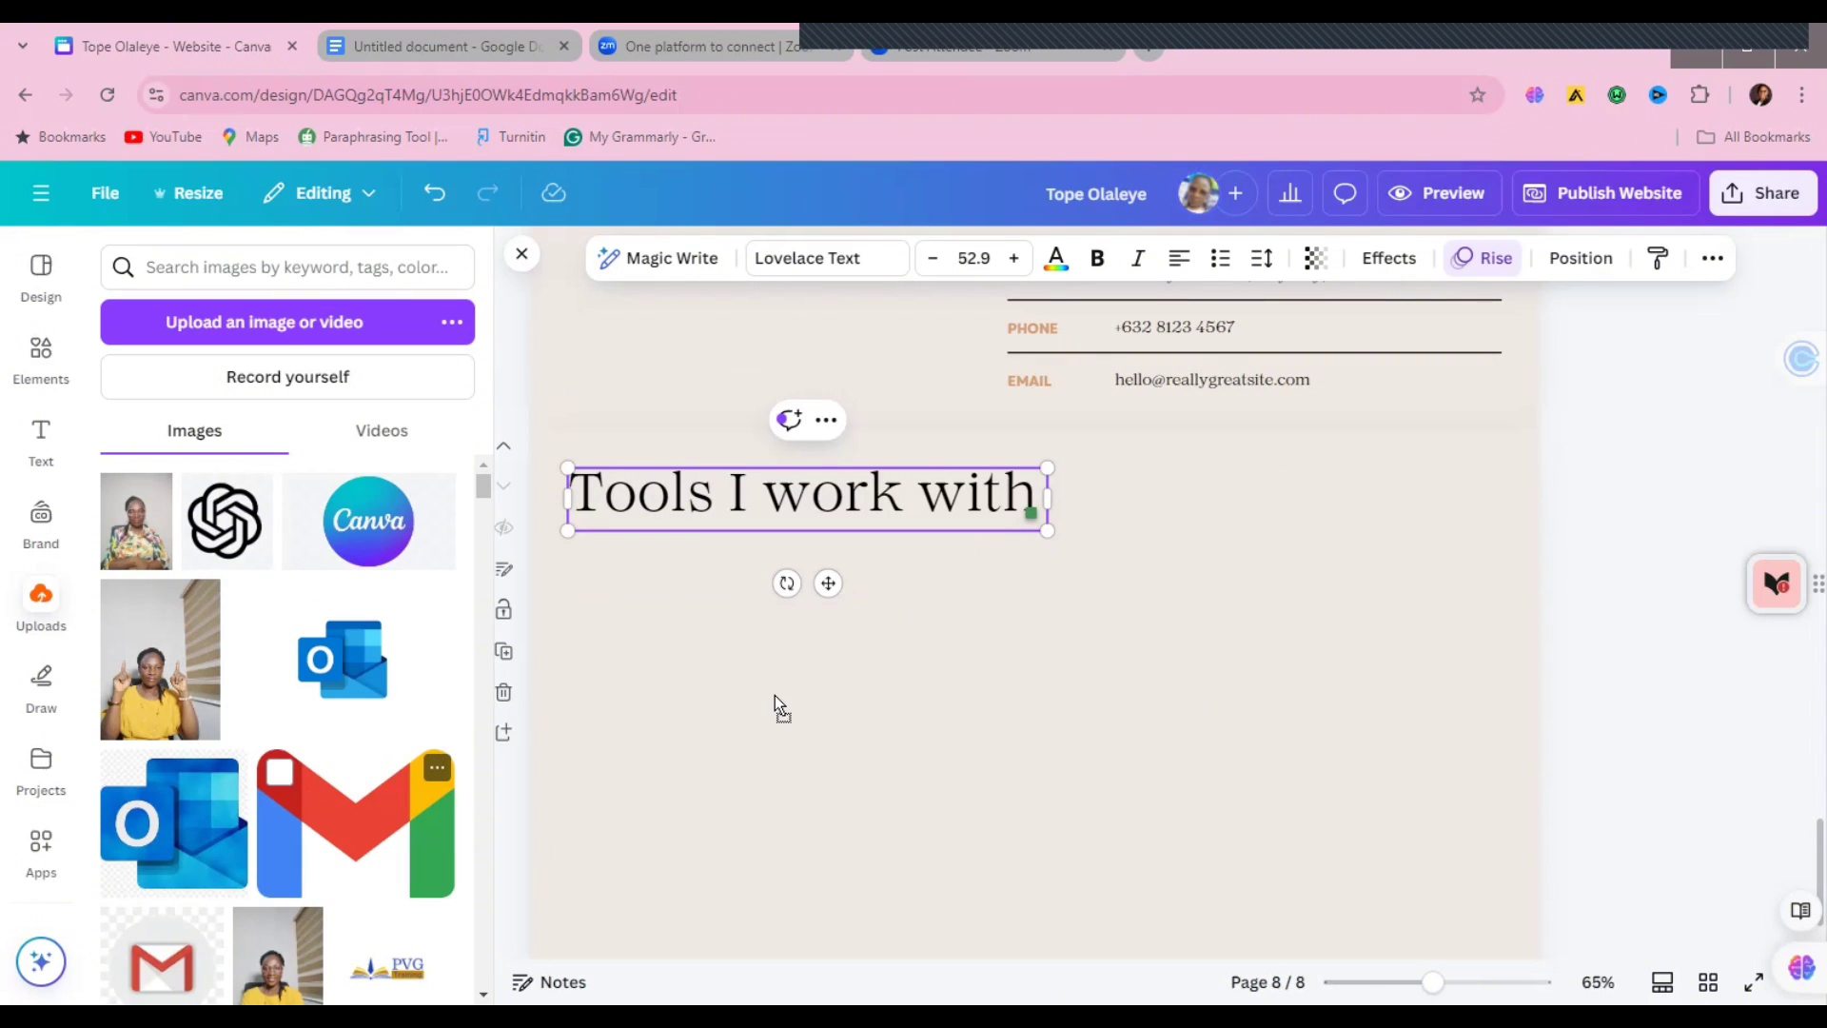
pyautogui.click(356, 824)
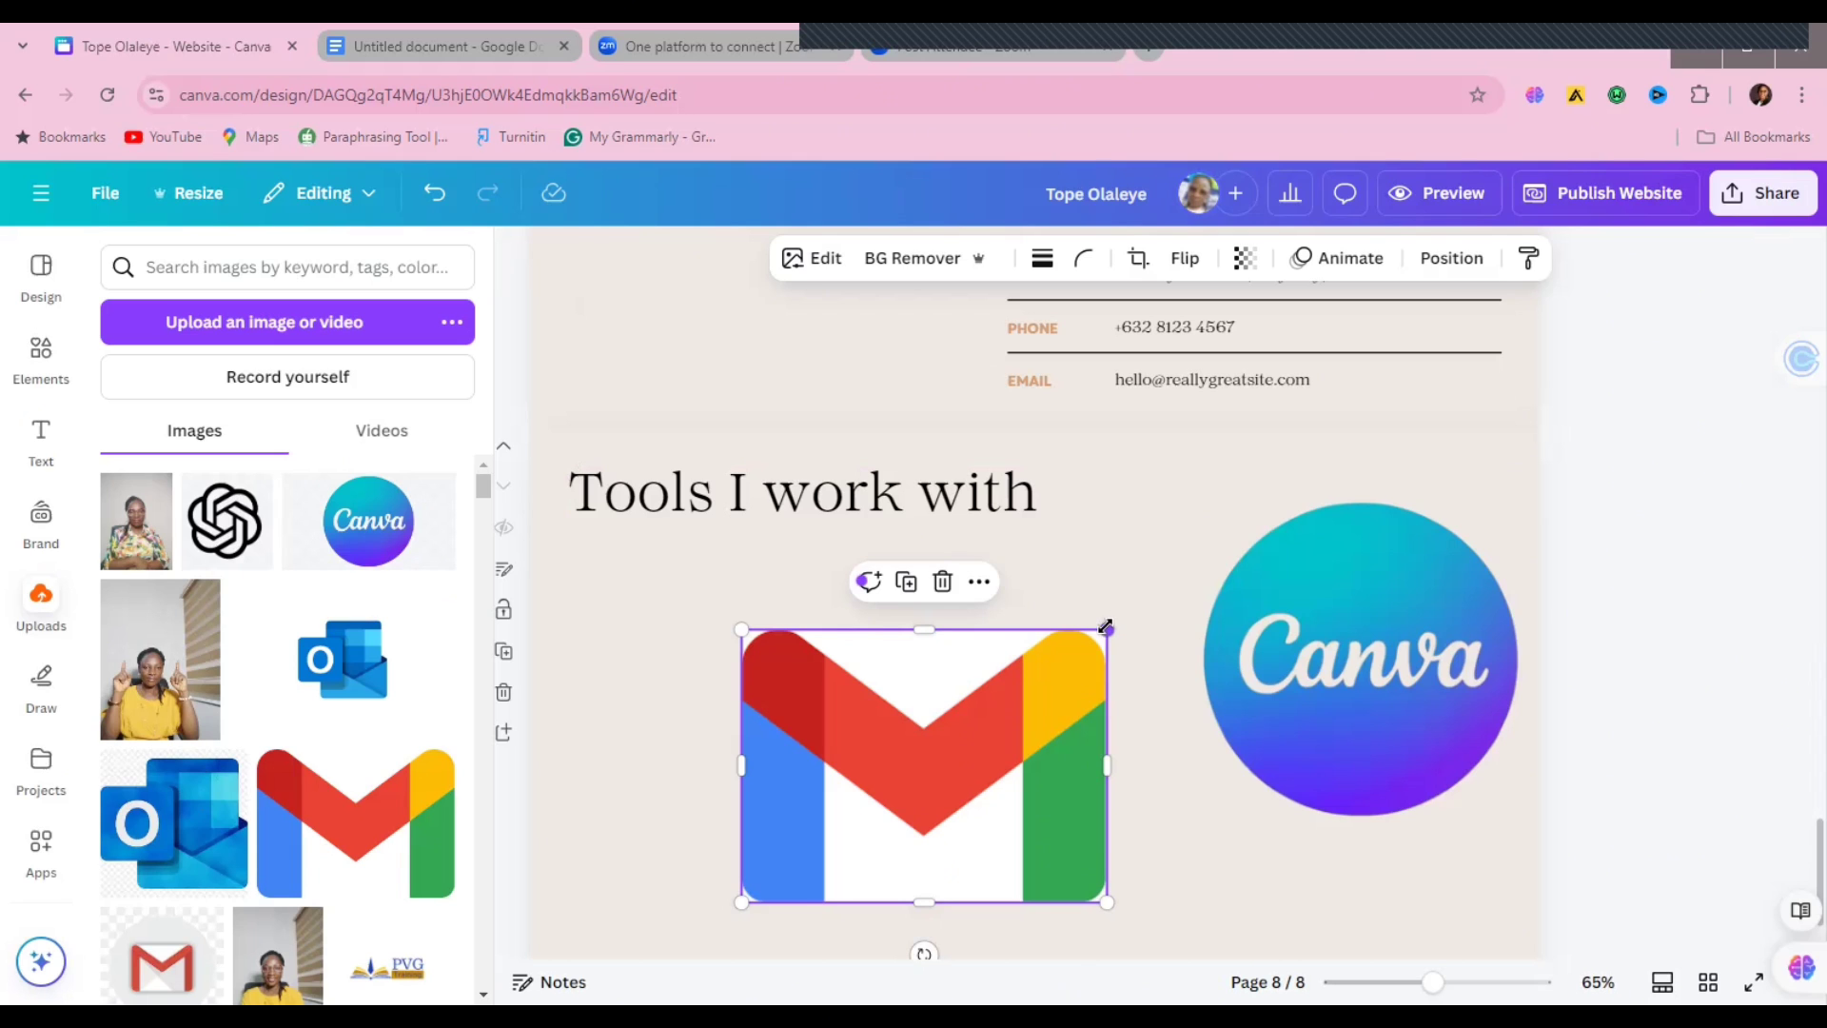
# Step: Shrink the Gmail logo under the heading and size the Canva logo beside it
pyautogui.moveTo(1107, 629); pyautogui.dragTo(662, 562)
pyautogui.click(1419, 595)
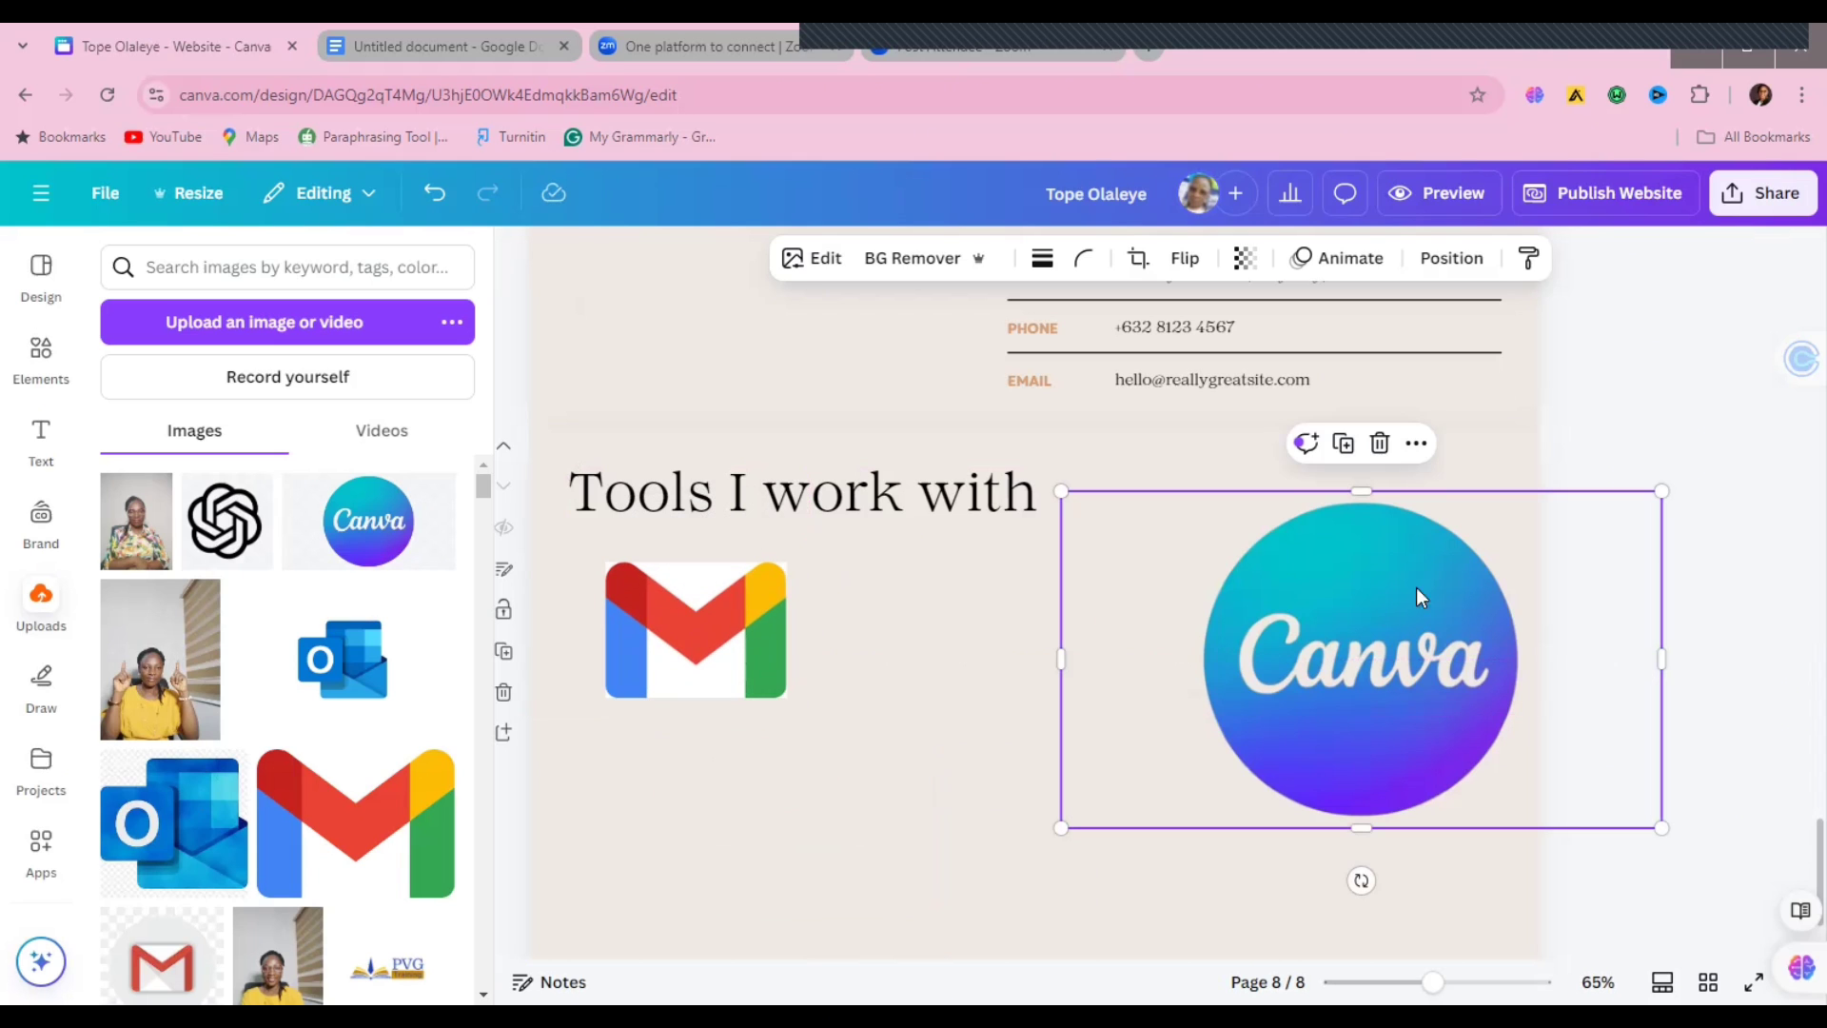
pyautogui.moveTo(1663, 493); pyautogui.dragTo(1412, 628)
pyautogui.moveTo(1283, 708); pyautogui.dragTo(1033, 612)
pyautogui.moveTo(1173, 535); pyautogui.dragTo(1105, 571)
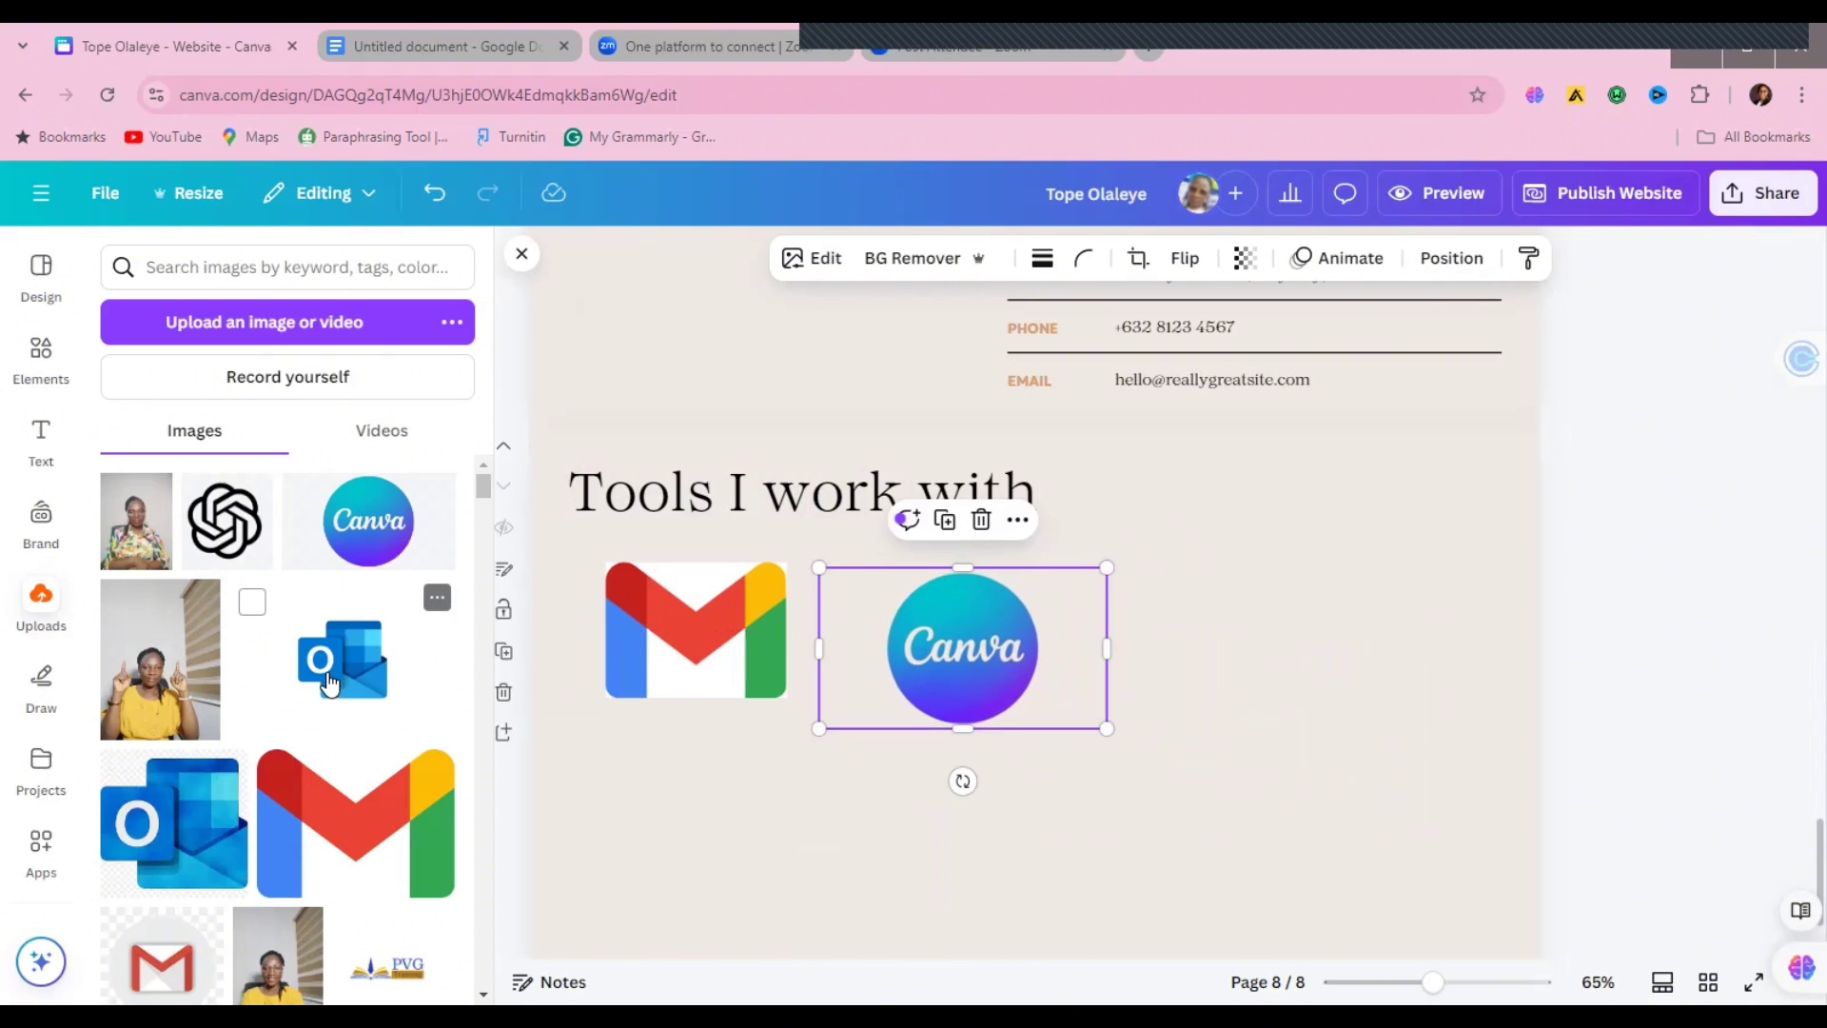
# Step: Replace the white Outlook image with the transparent Outlook logo, sized next to Canva
pyautogui.moveTo(1124, 714); pyautogui.dragTo(1347, 667)
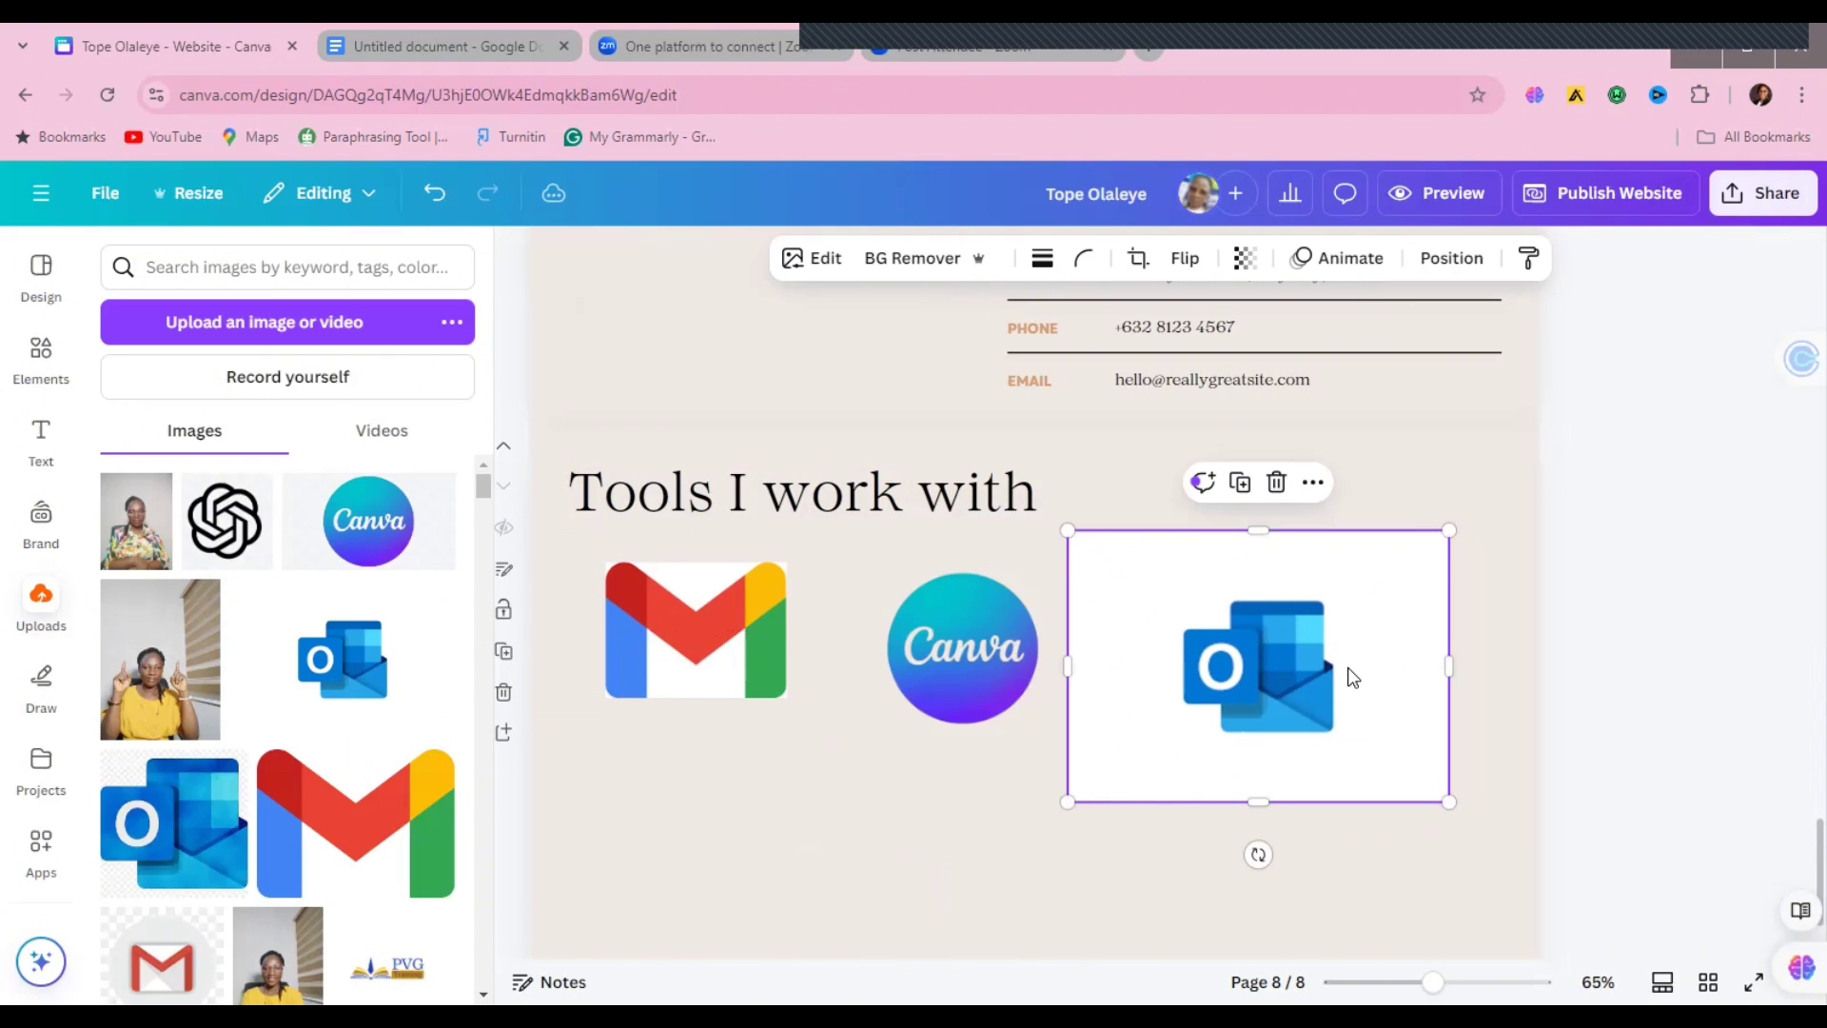
pyautogui.press('Delete')
pyautogui.click(144, 856)
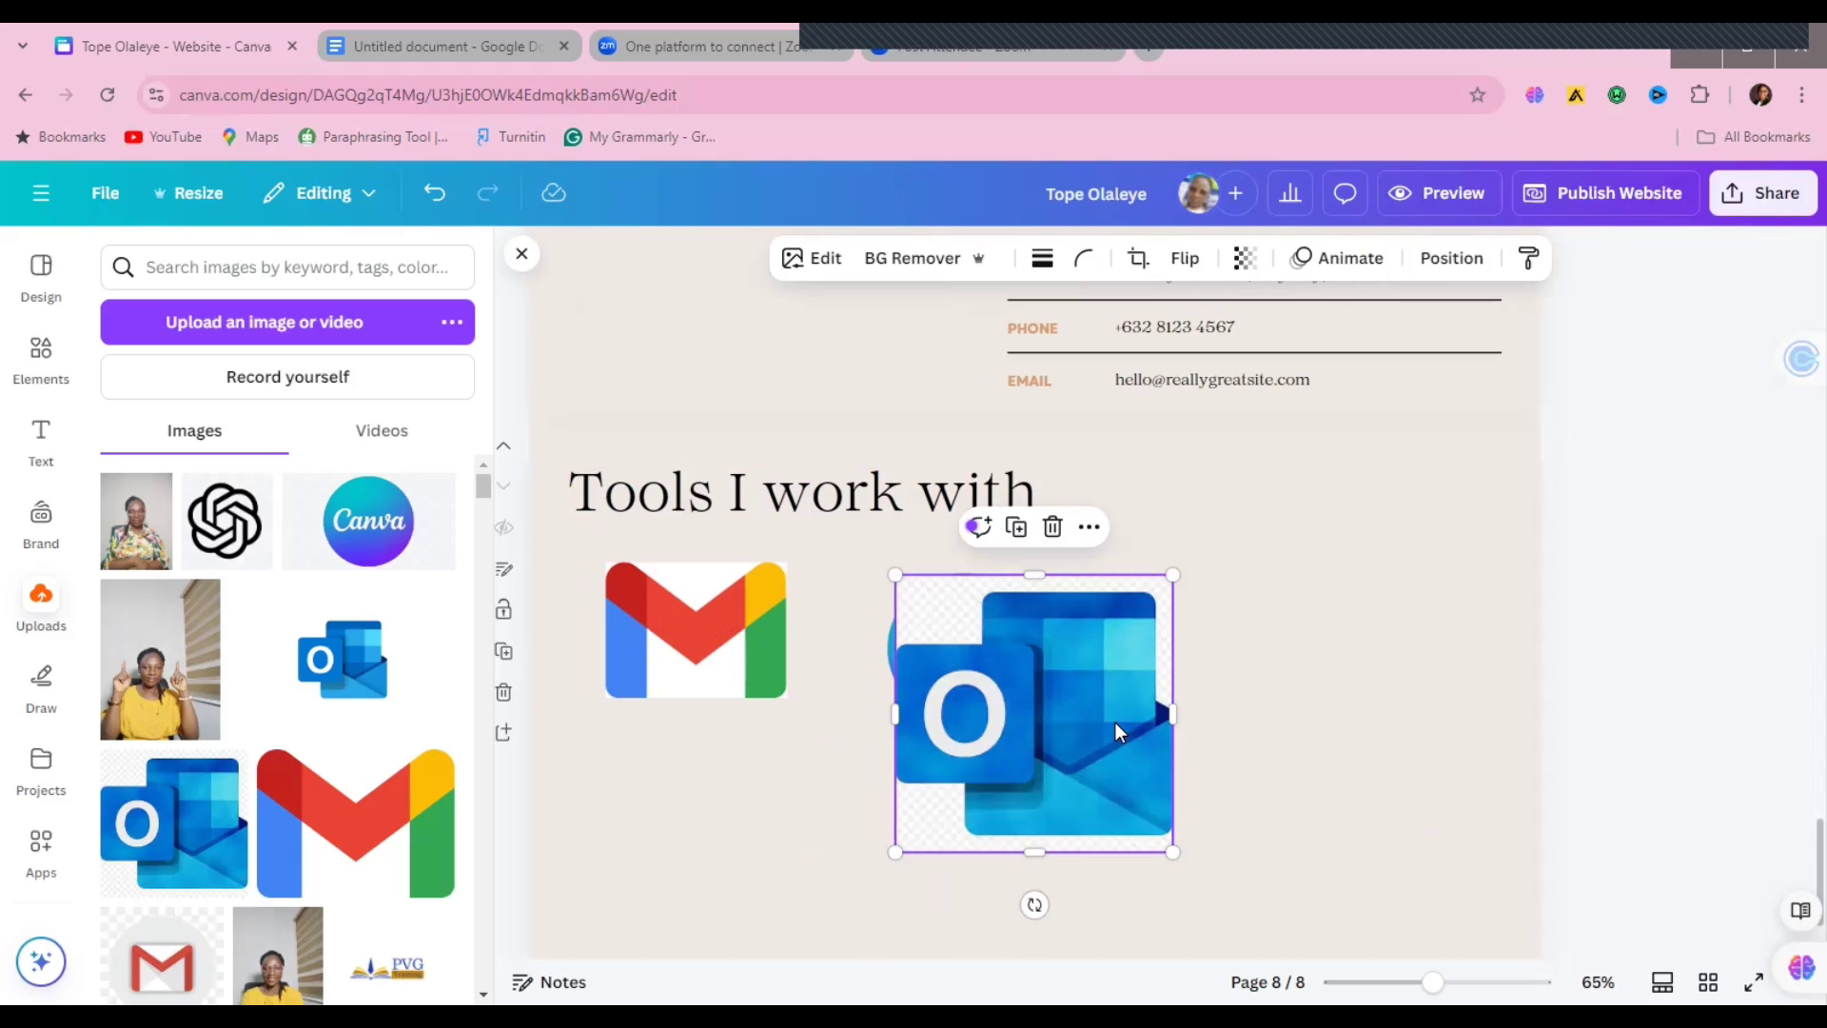
pyautogui.moveTo(1115, 723); pyautogui.dragTo(1375, 624)
pyautogui.moveTo(1418, 511); pyautogui.dragTo(1333, 590)
pyautogui.moveTo(1194, 707); pyautogui.dragTo(1126, 684)
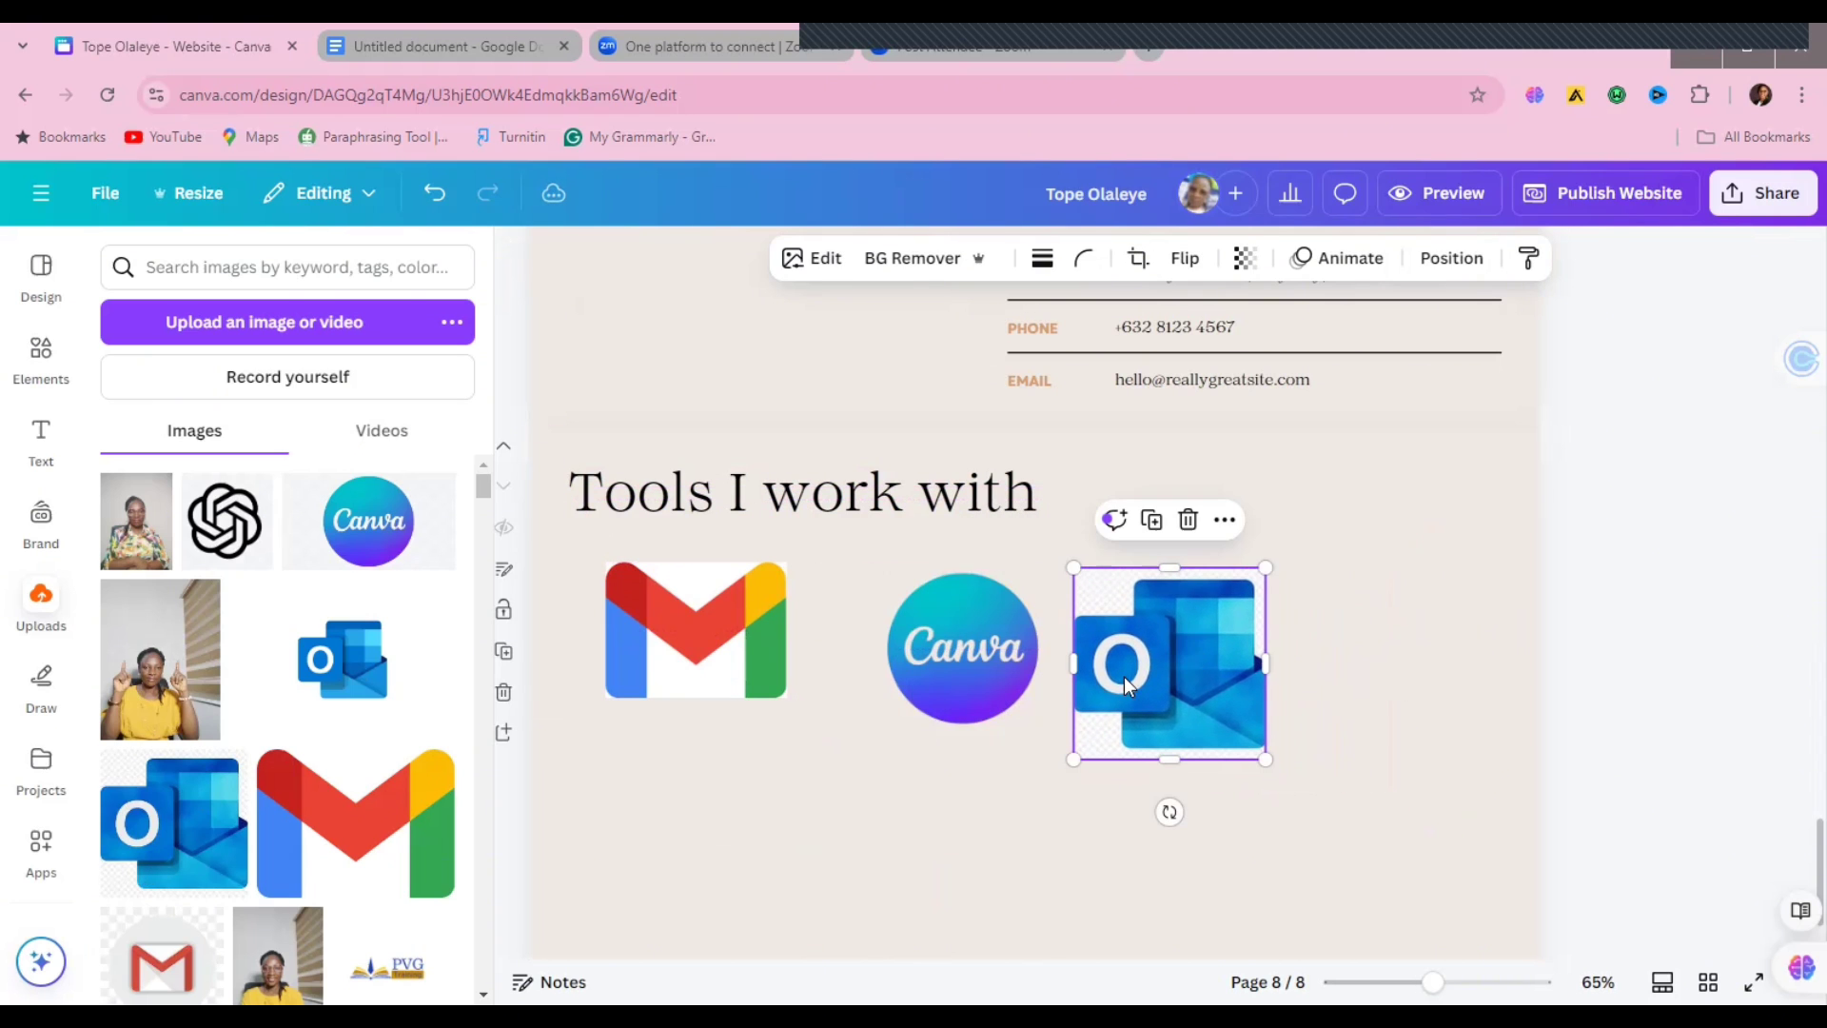
pyautogui.moveTo(485, 501); pyautogui.dragTo(486, 517)
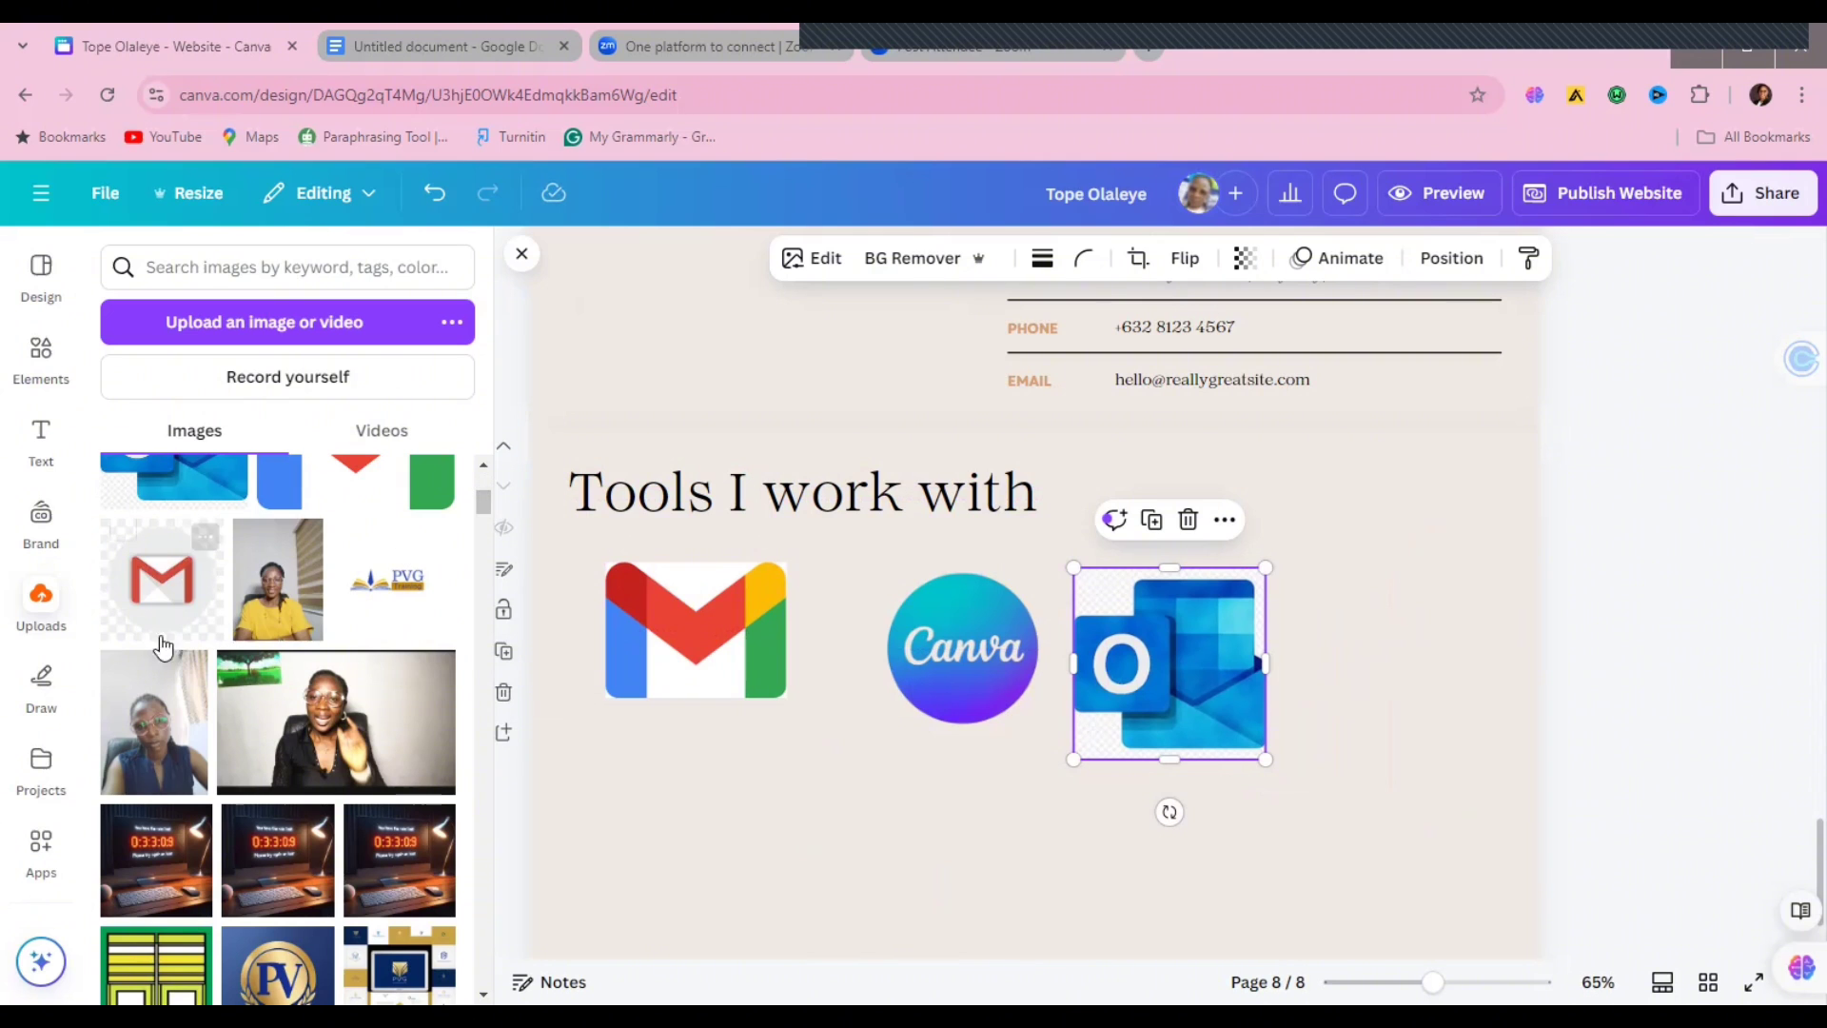
# Step: Add a smaller grey Gmail logo beneath the first Gmail logo
pyautogui.moveTo(164, 647); pyautogui.dragTo(769, 841)
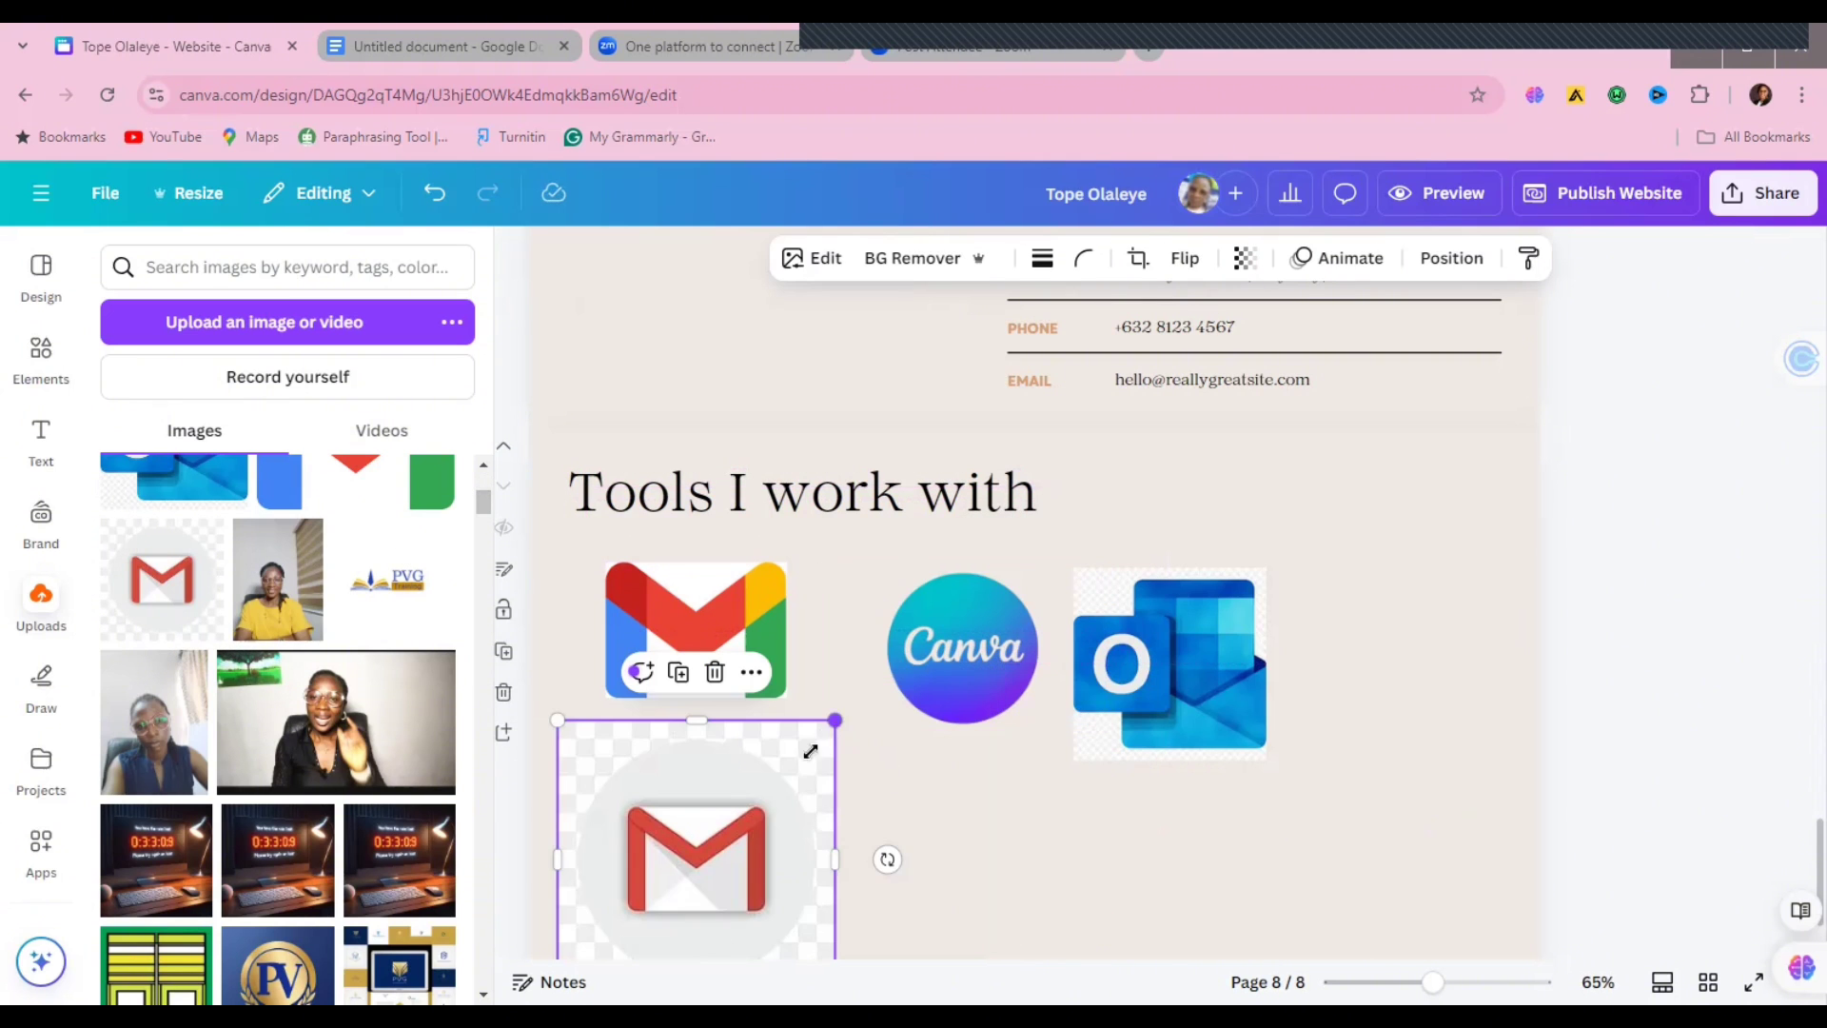
pyautogui.moveTo(810, 751); pyautogui.dragTo(757, 819)
pyautogui.moveTo(666, 886); pyautogui.dragTo(695, 832)
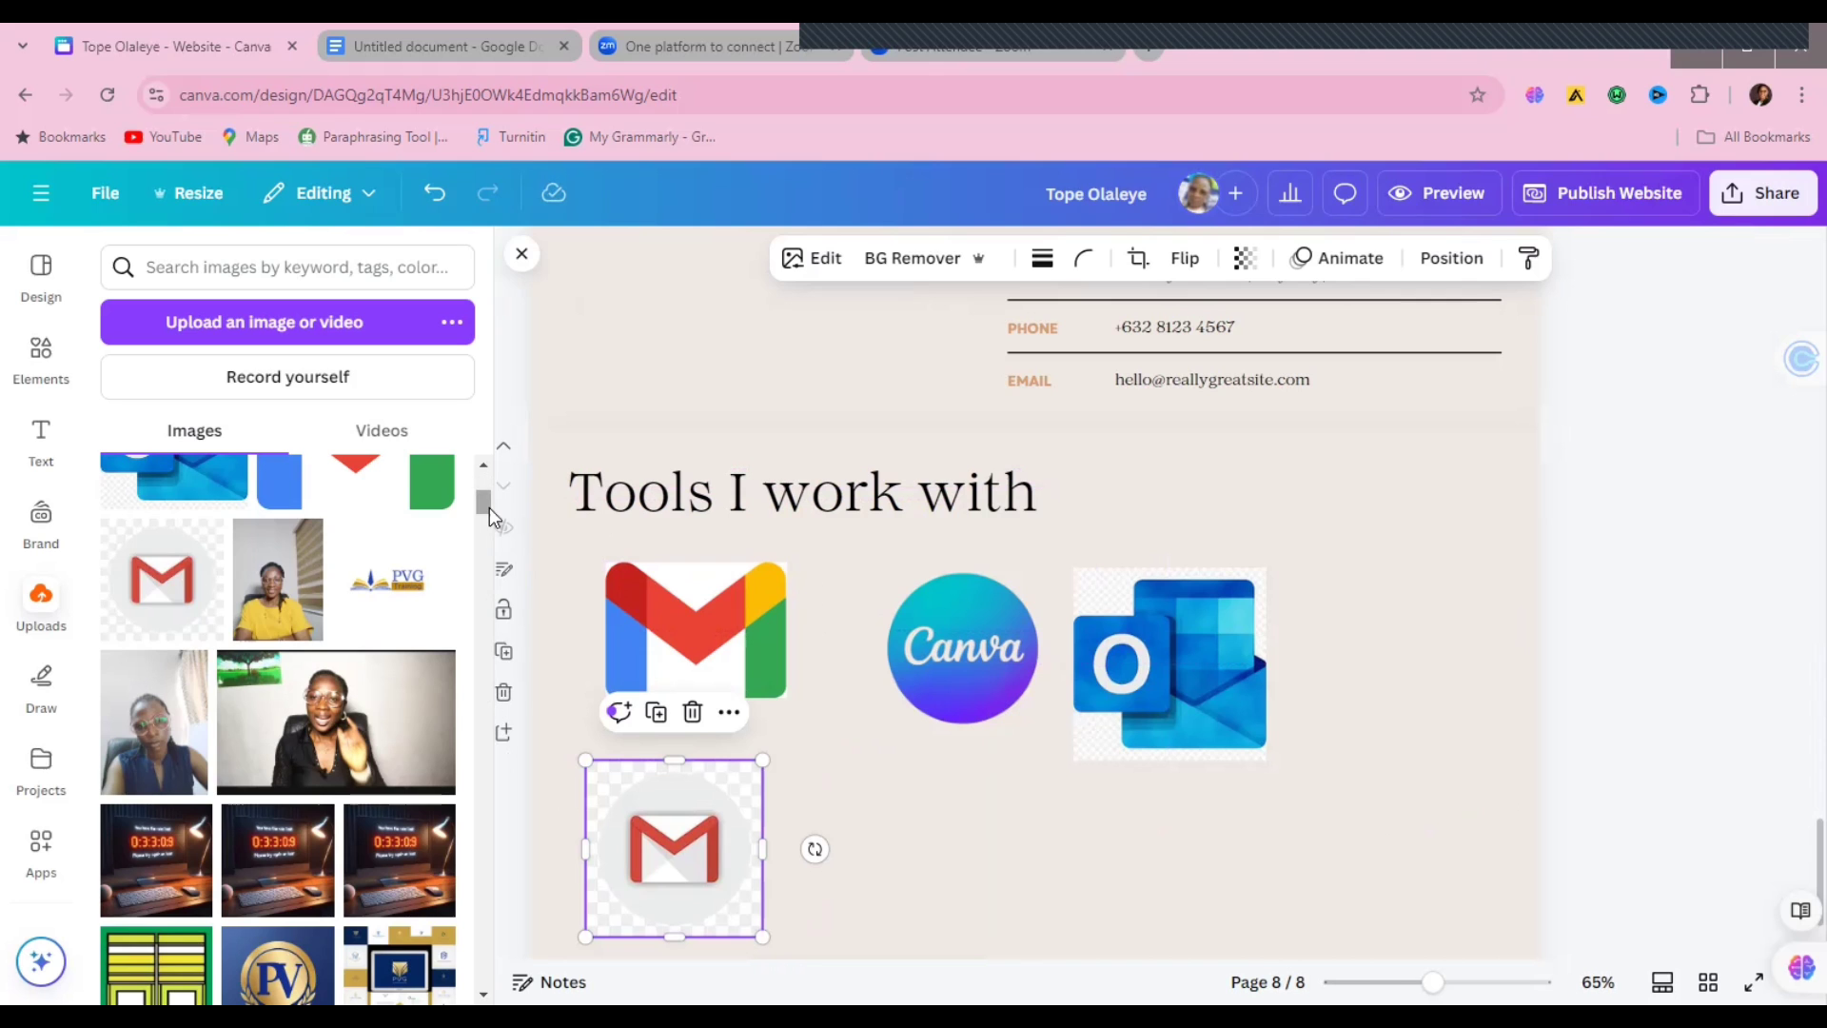
pyautogui.moveTo(490, 506); pyautogui.dragTo(489, 537)
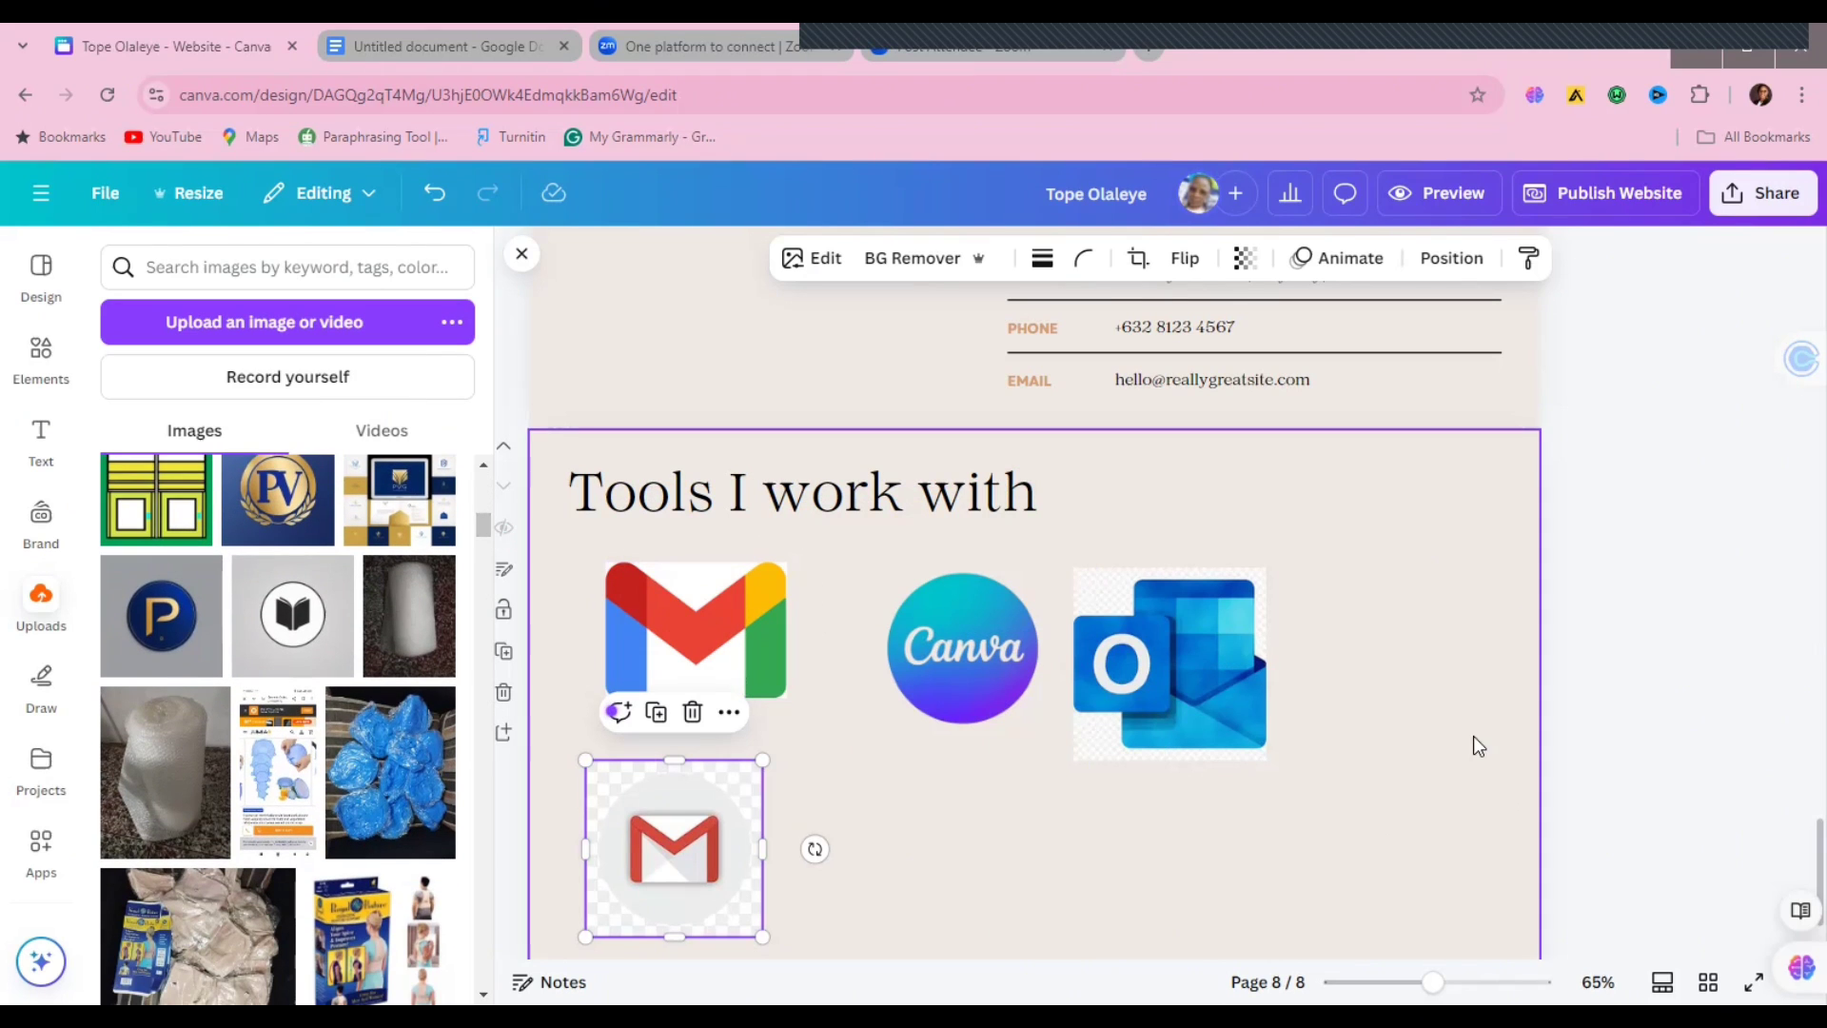
# Step: Deselect the Gmail image and add a blank page 9 below page 8
pyautogui.click(1410, 666)
pyautogui.scroll(-3, 1796, 853)
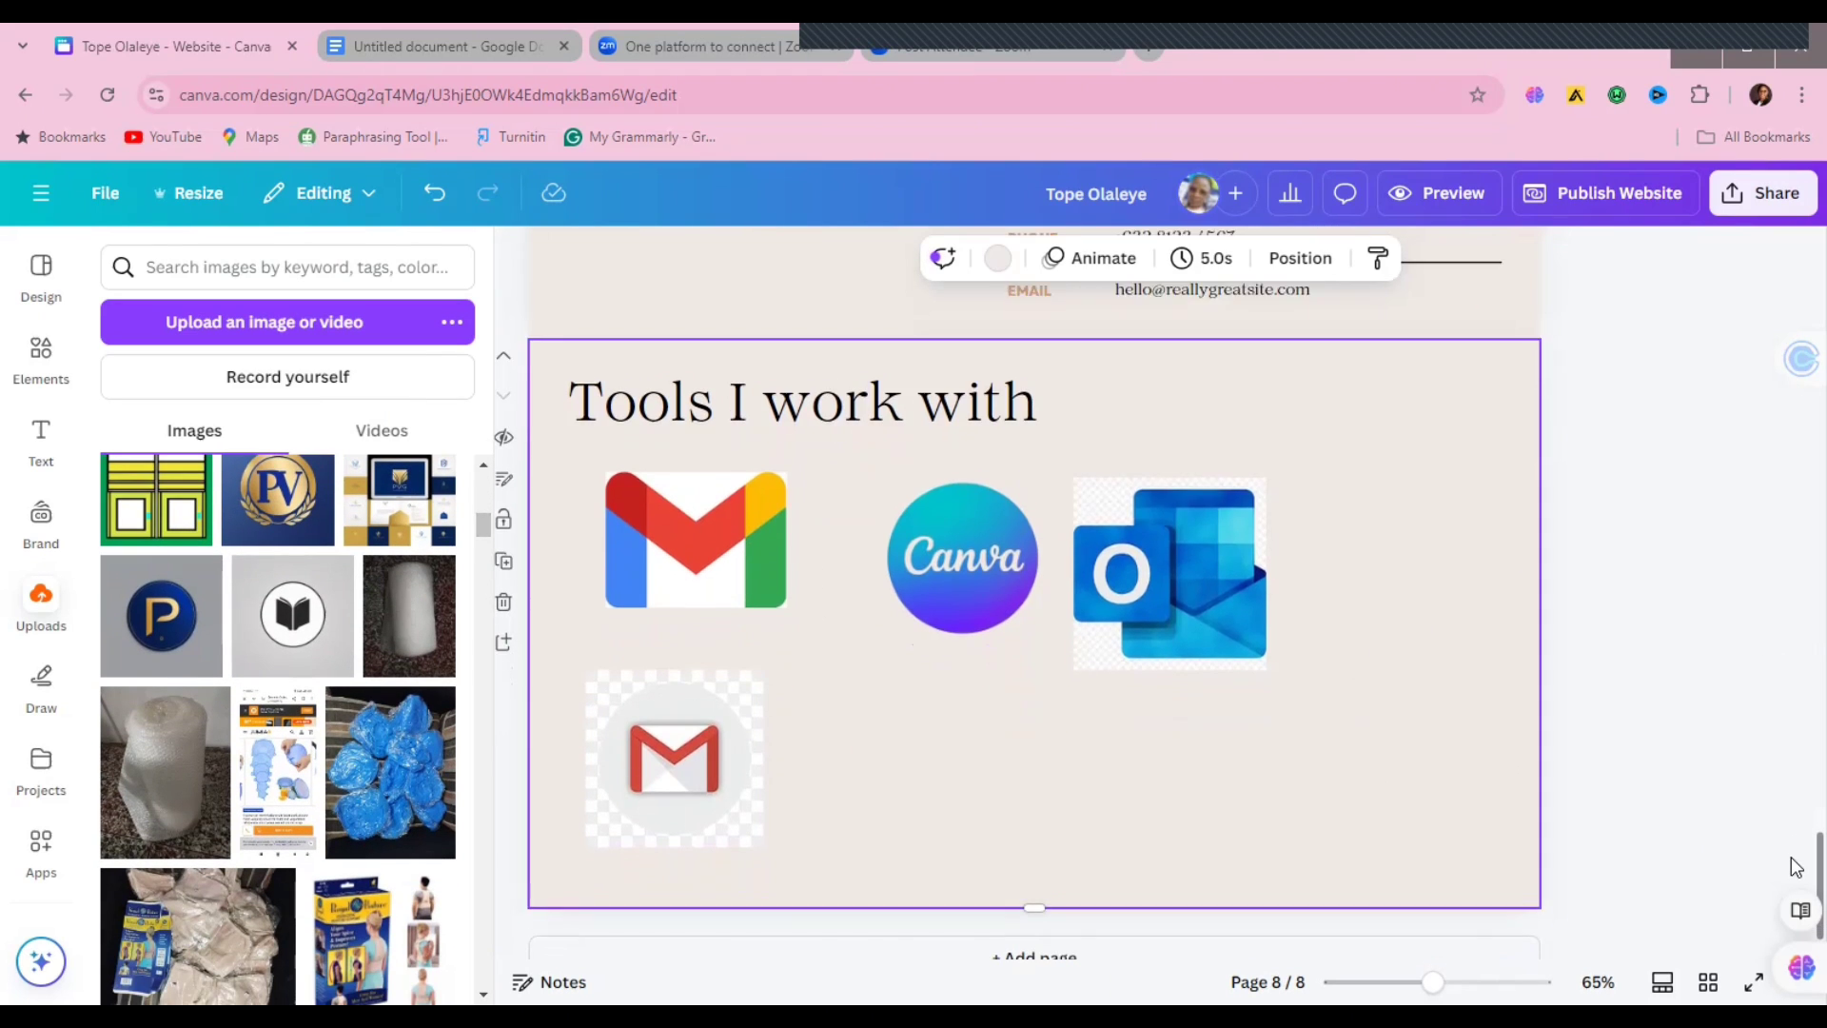
pyautogui.click(1040, 918)
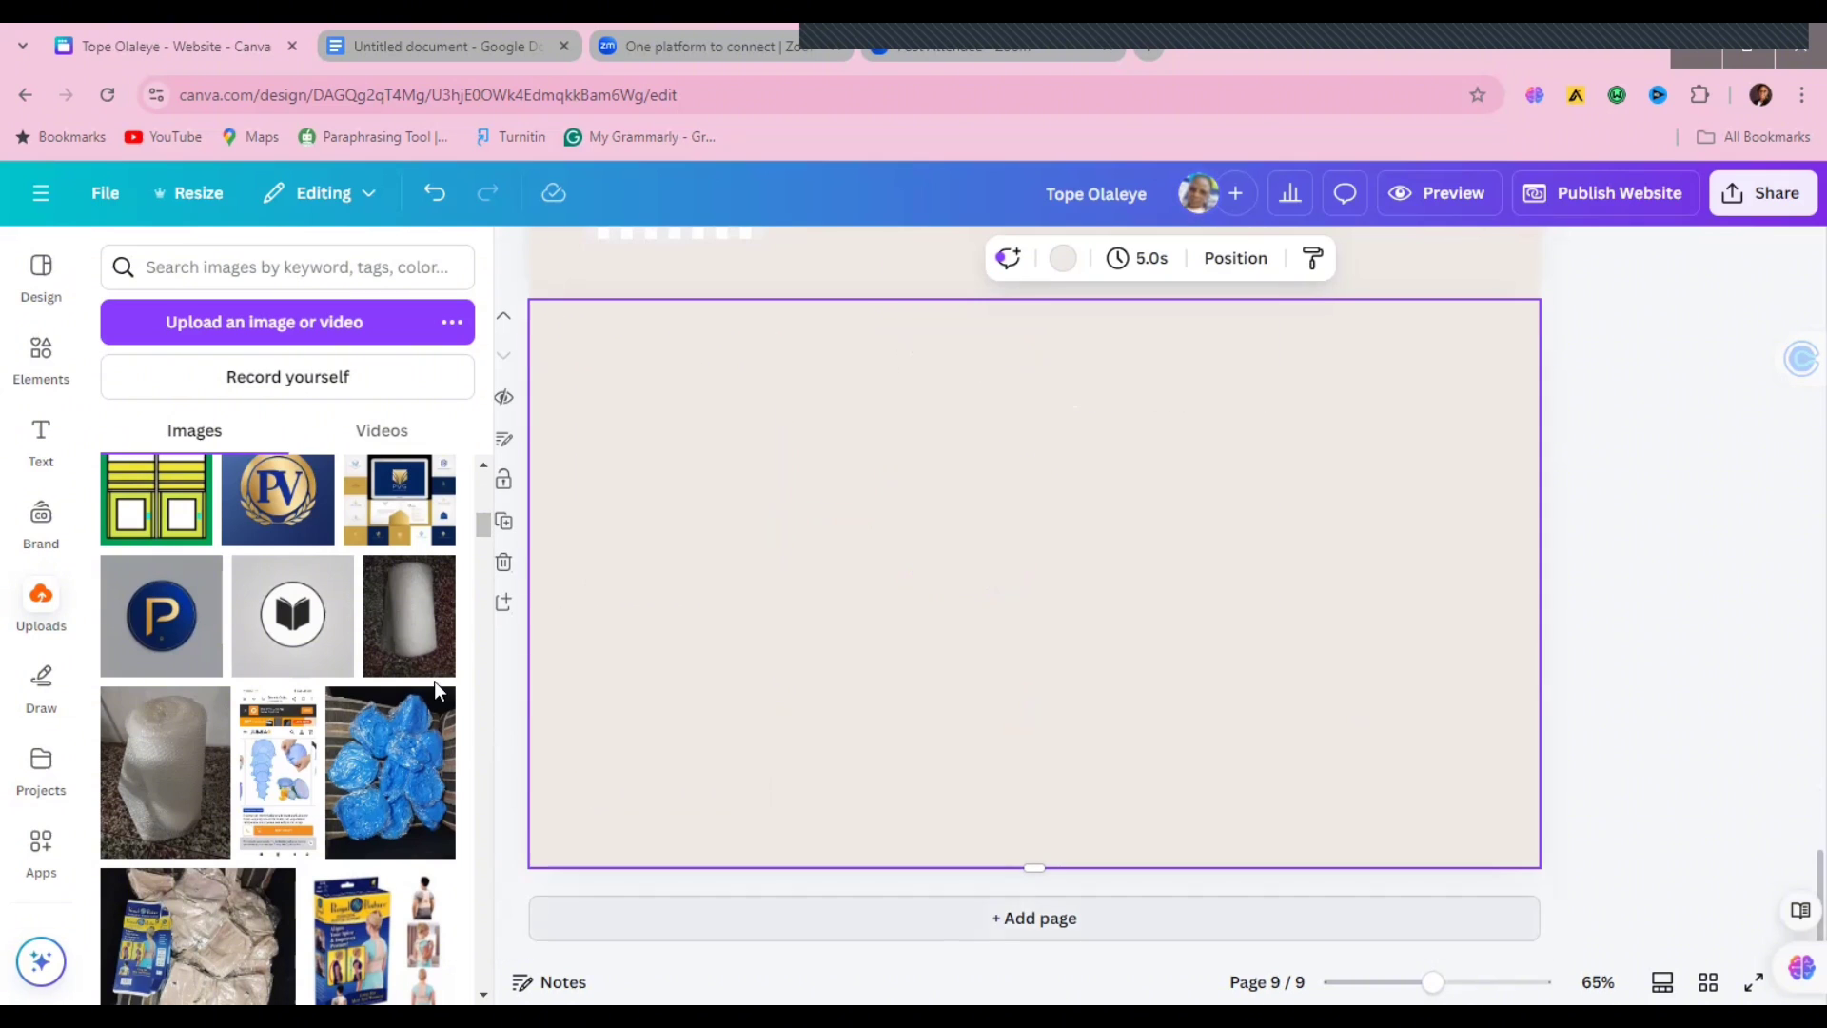
pyautogui.moveTo(483, 529); pyautogui.dragTo(481, 766)
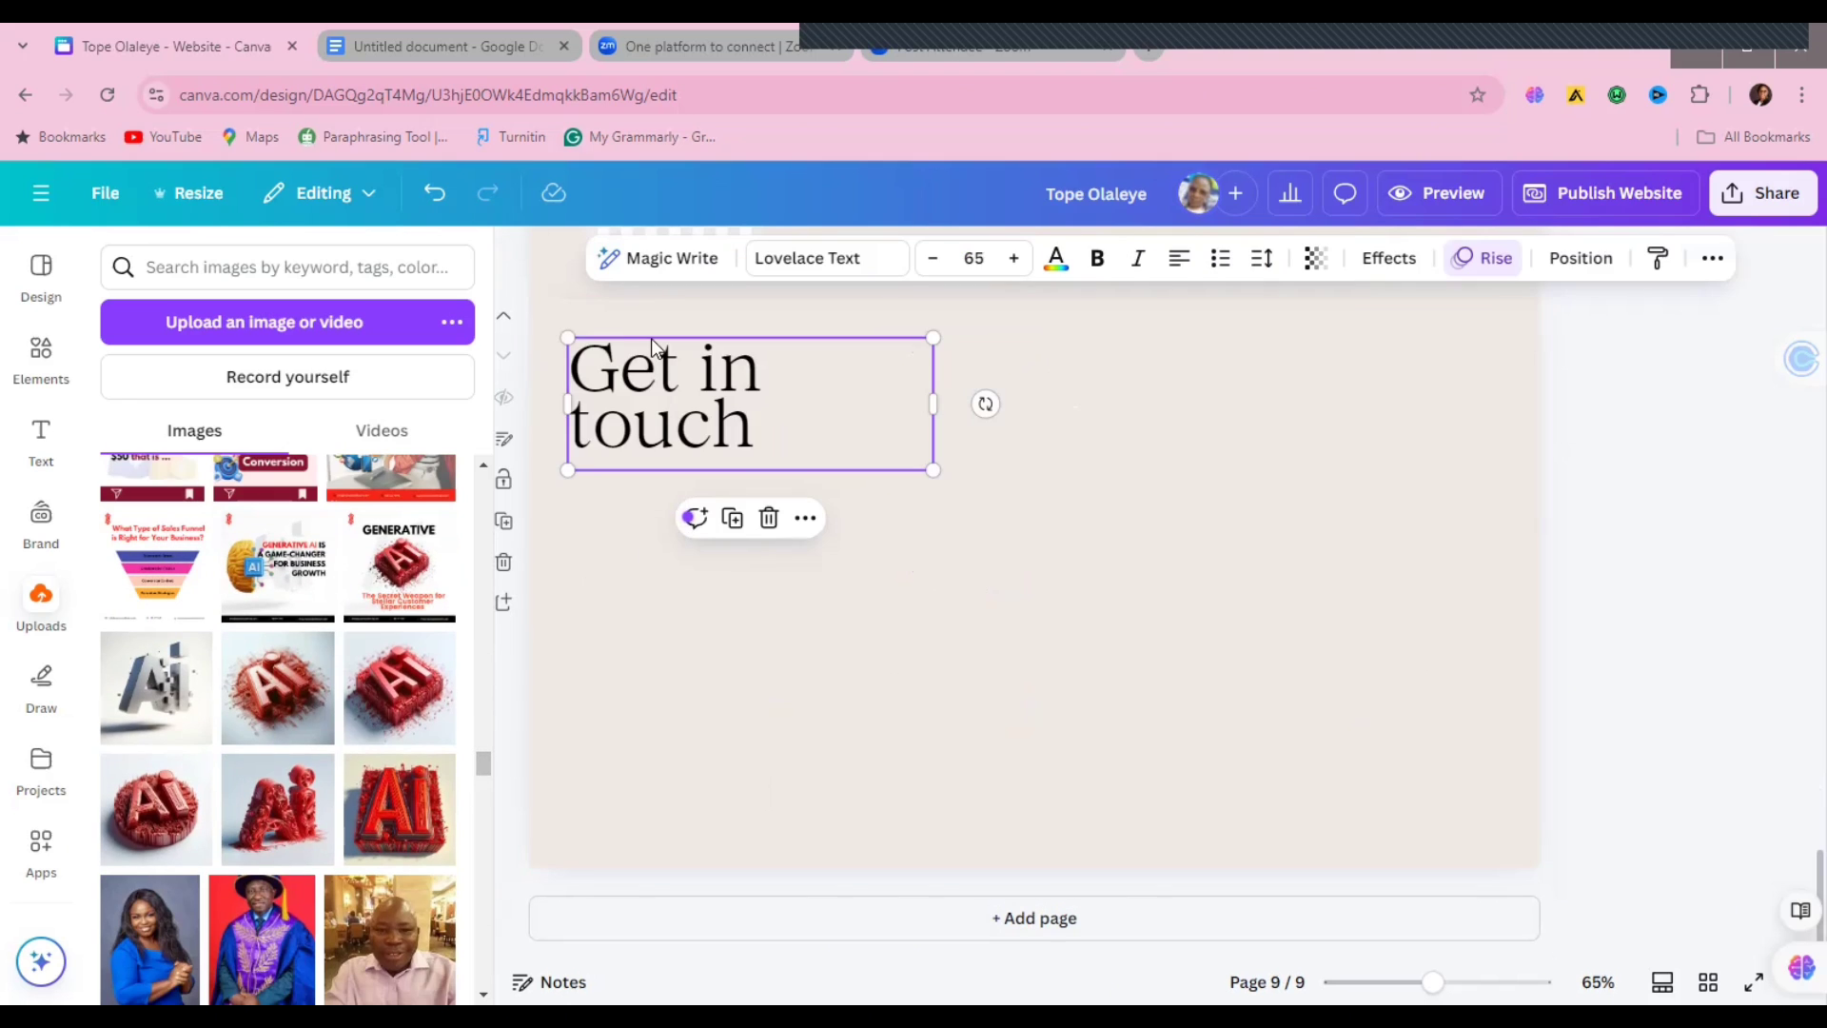
# Step: Retype page 9's heading as 'Reviews from past clients' and widen it to wrap onto two lines
pyautogui.doubleClick(651, 339)
pyautogui.write('Rev')
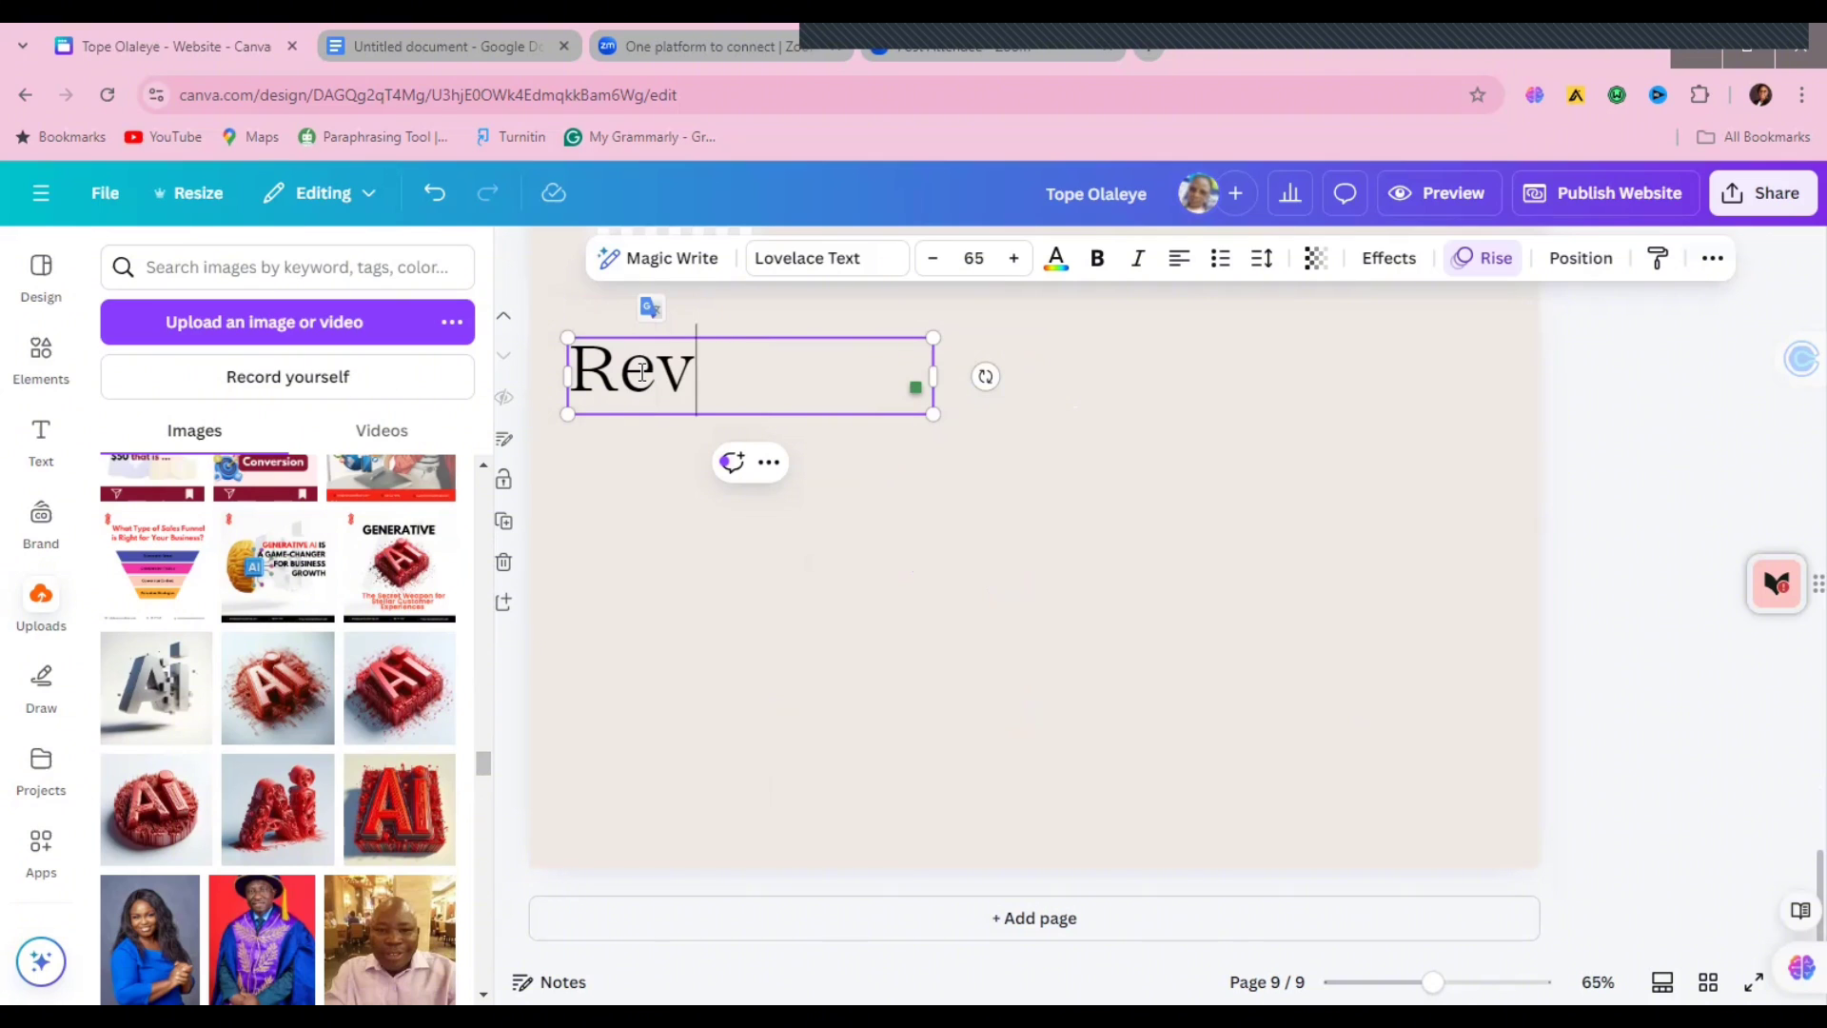
pyautogui.write('iews from ')
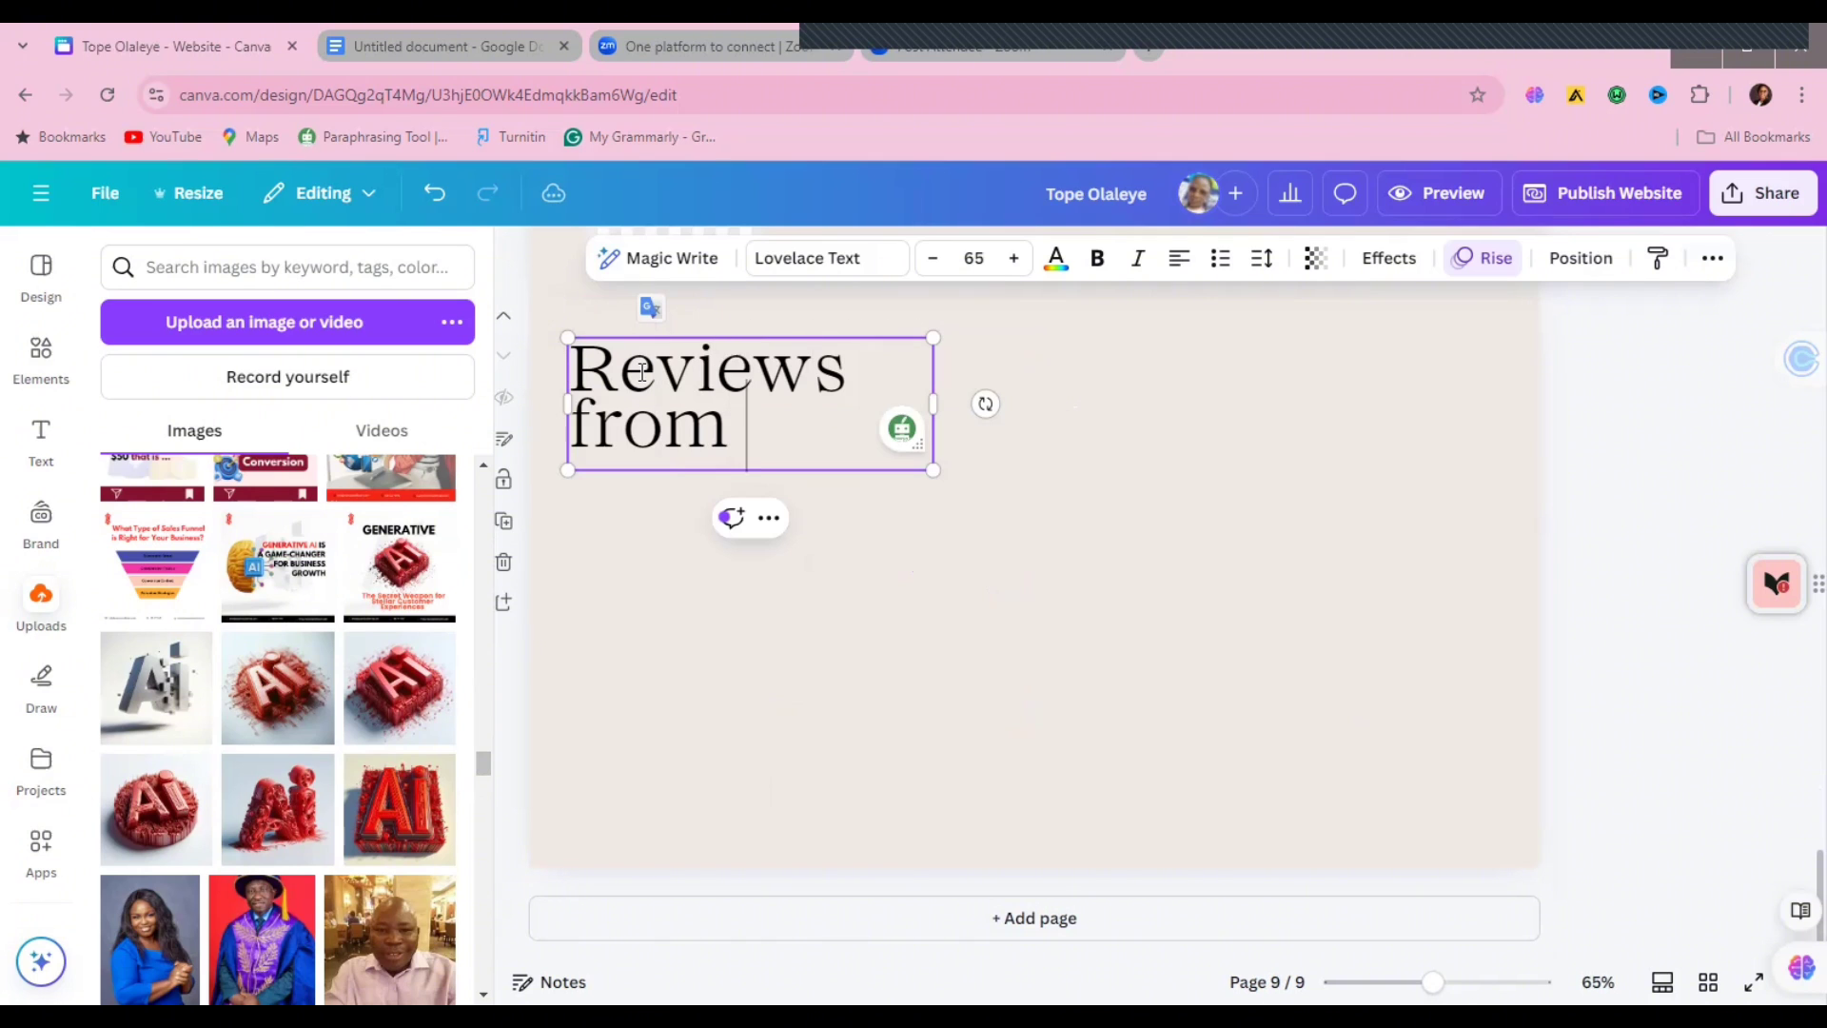
pyautogui.write('past clients')
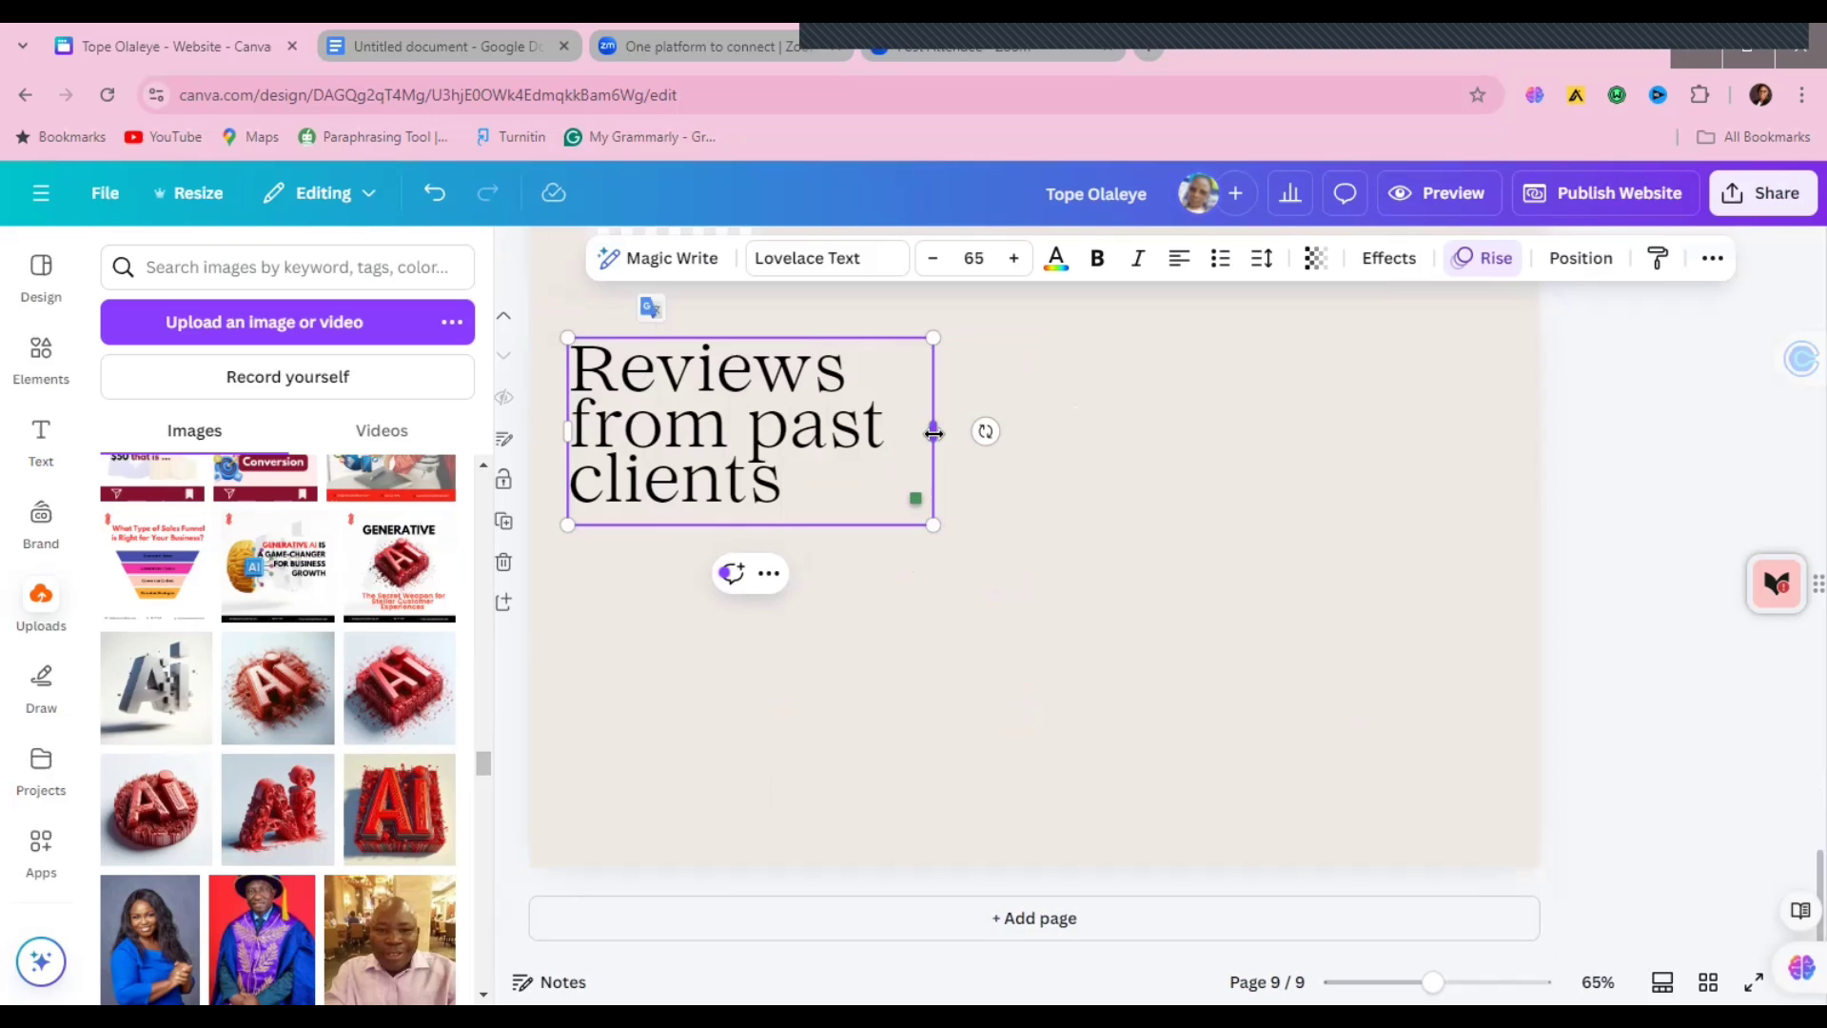
pyautogui.moveTo(934, 433); pyautogui.dragTo(1111, 403)
pyautogui.moveTo(481, 779); pyautogui.dragTo(488, 887)
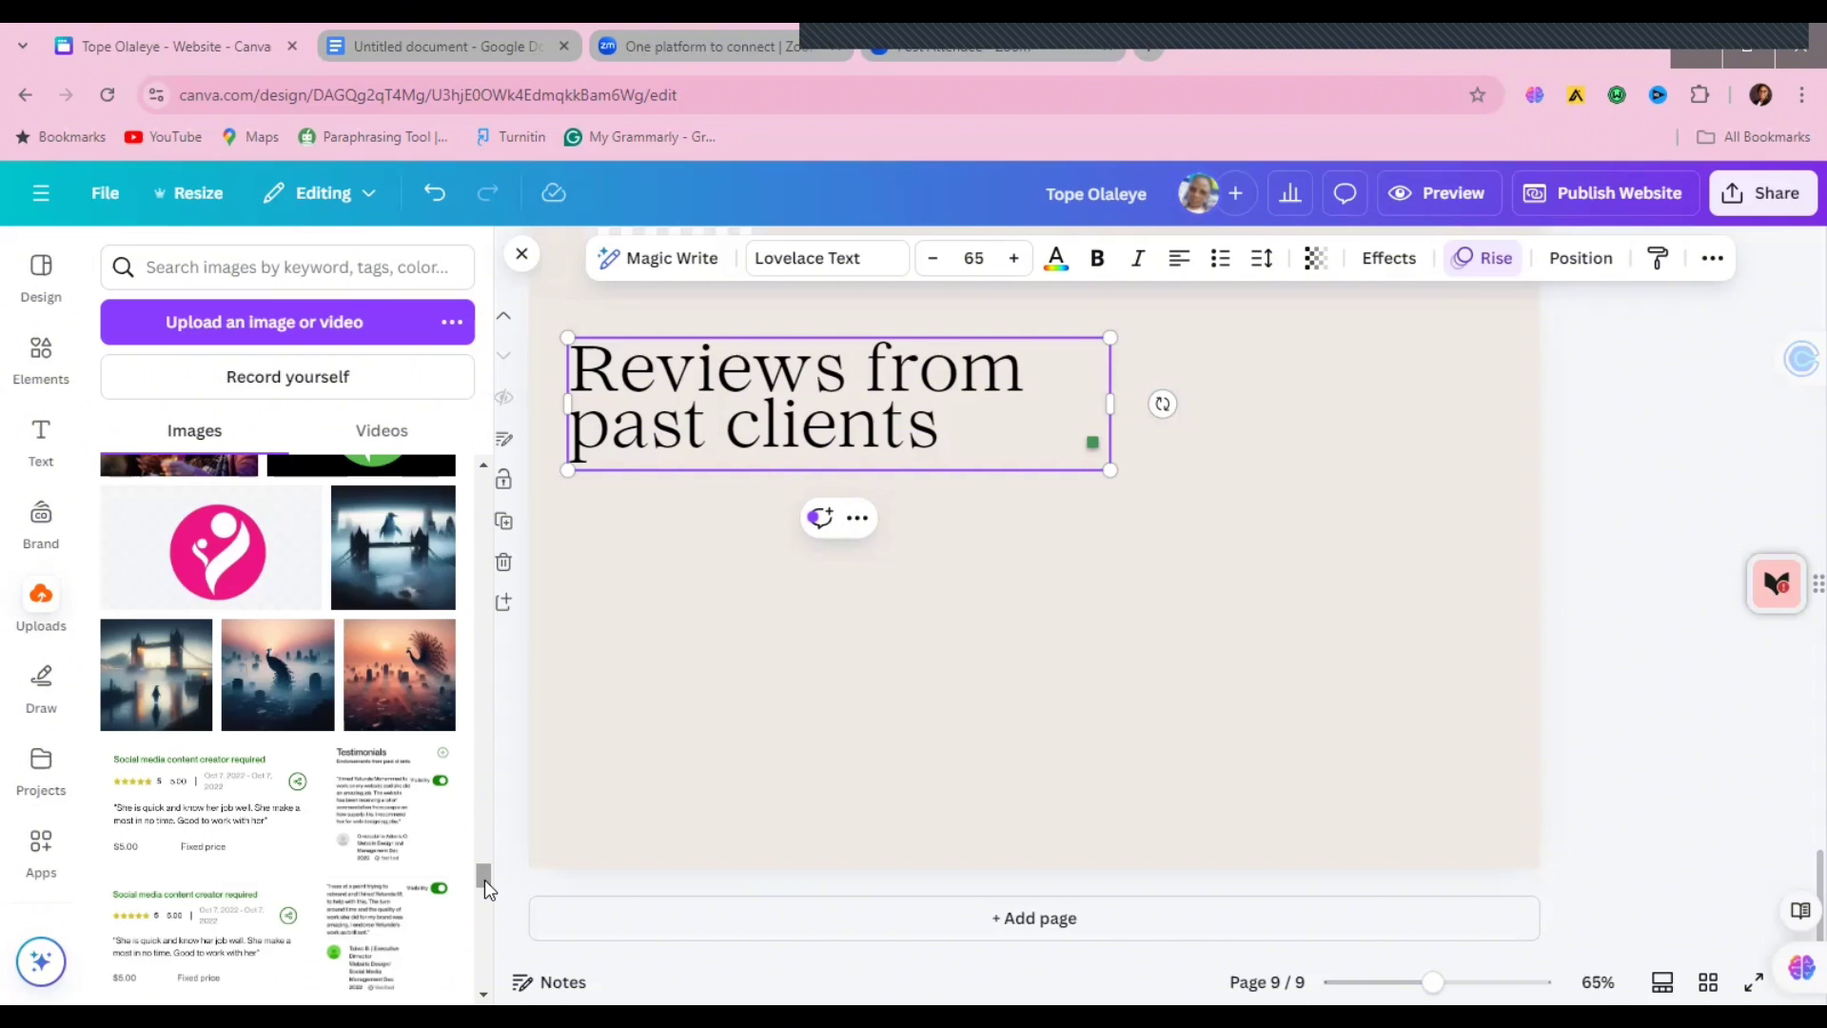
# Step: Add the first two testimonial screenshots, shrunk and side by side under the heading
pyautogui.click(369, 817)
pyautogui.moveTo(1116, 525); pyautogui.dragTo(917, 533)
pyautogui.moveTo(978, 473); pyautogui.dragTo(869, 583)
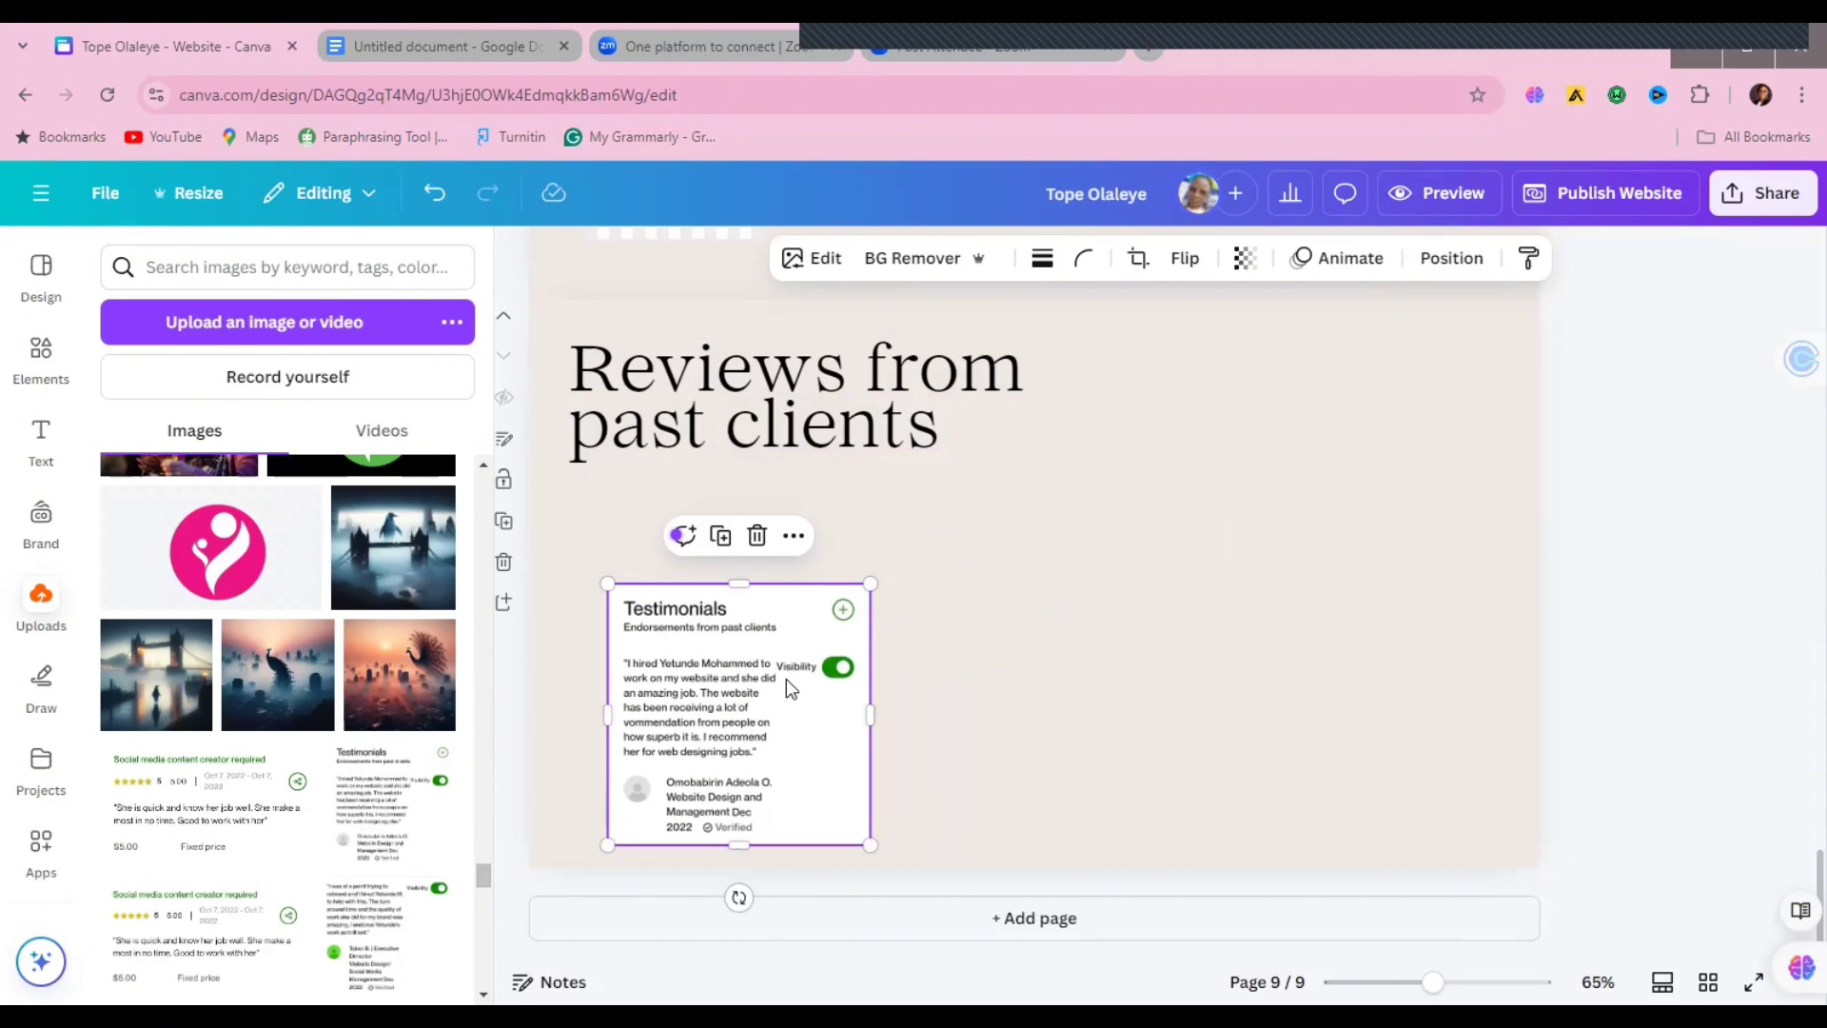
pyautogui.moveTo(787, 681); pyautogui.dragTo(765, 609)
pyautogui.click(338, 904)
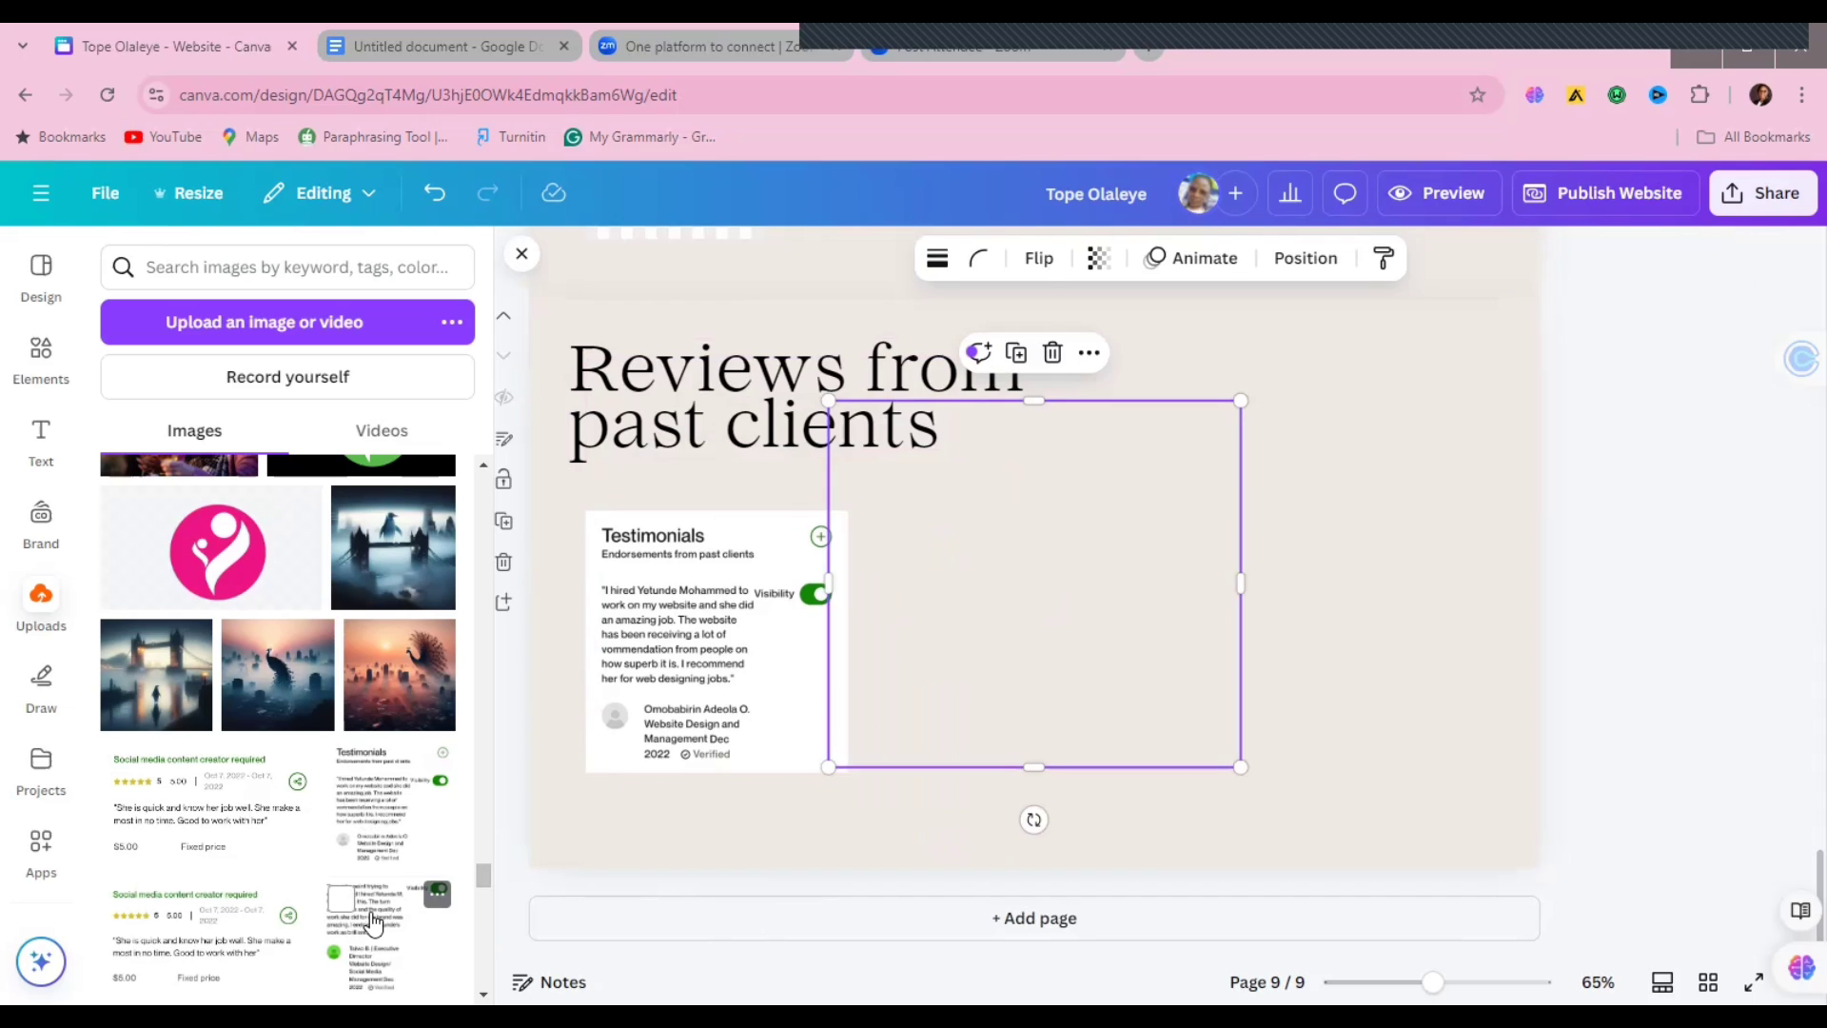
pyautogui.moveTo(1088, 592); pyautogui.dragTo(1176, 663)
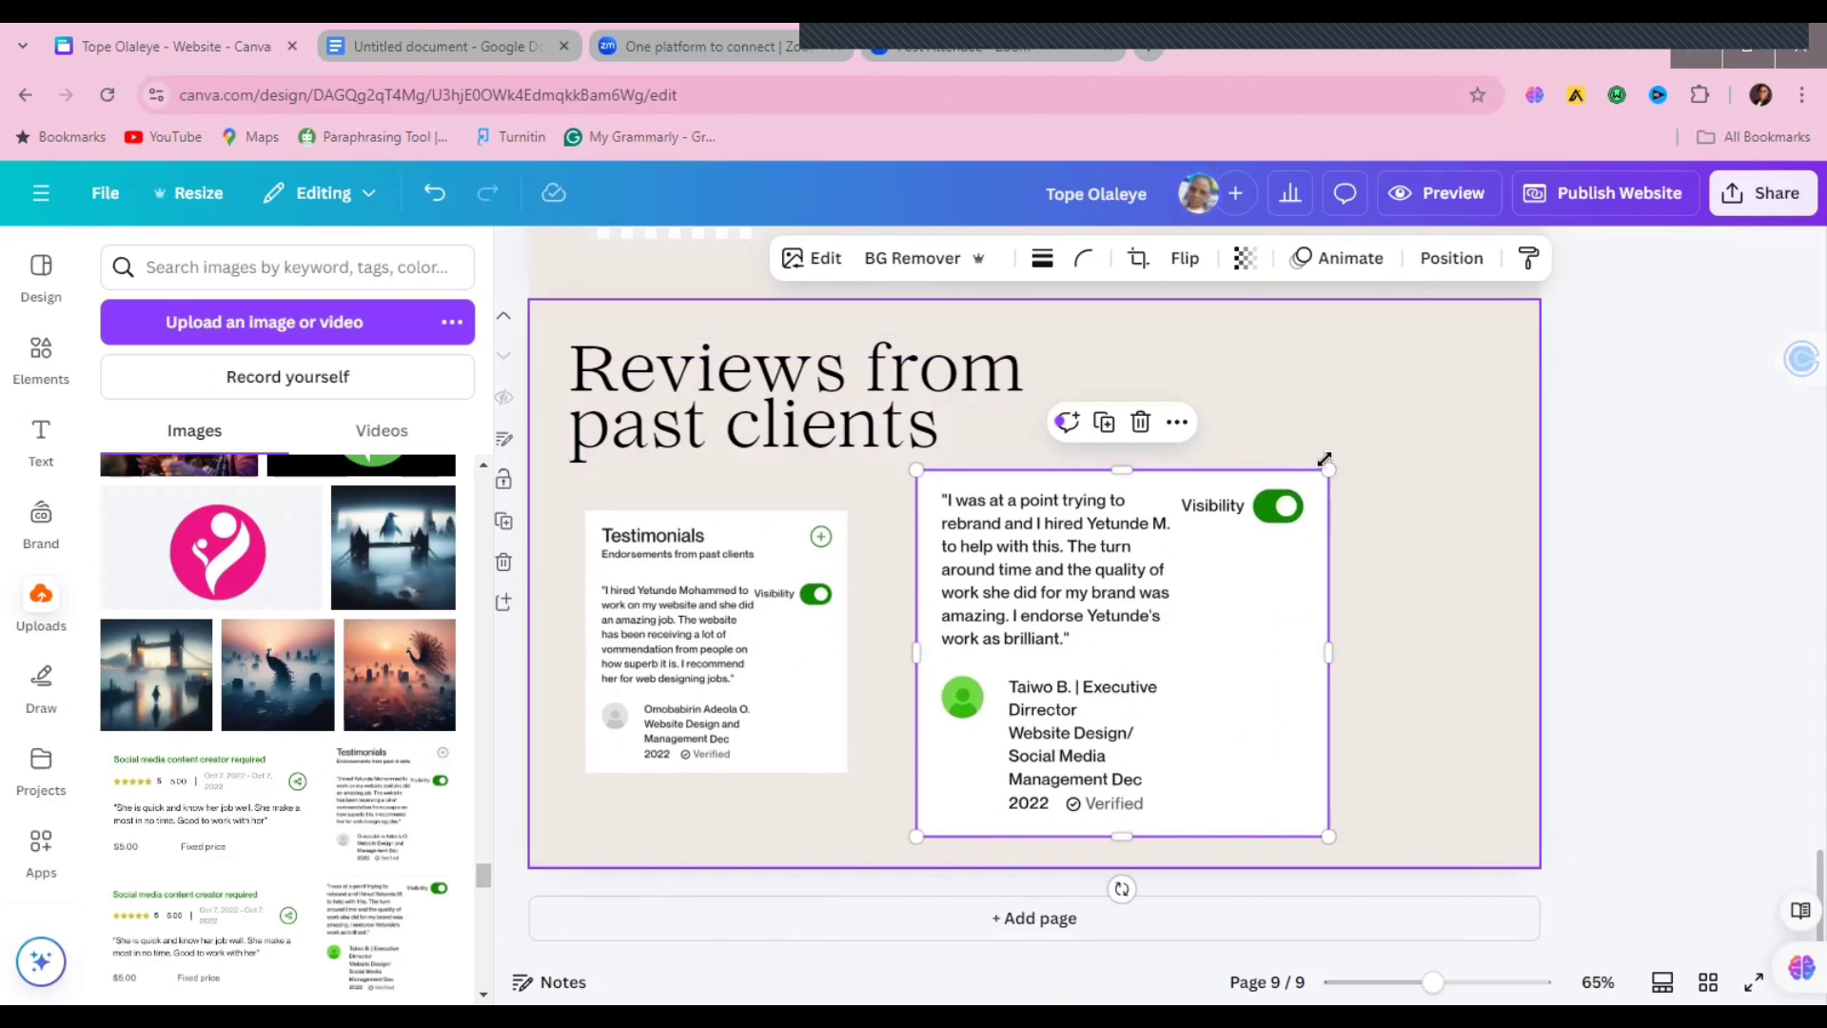
pyautogui.moveTo(1324, 459); pyautogui.dragTo(1174, 585)
pyautogui.moveTo(1068, 690); pyautogui.dragTo(1068, 610)
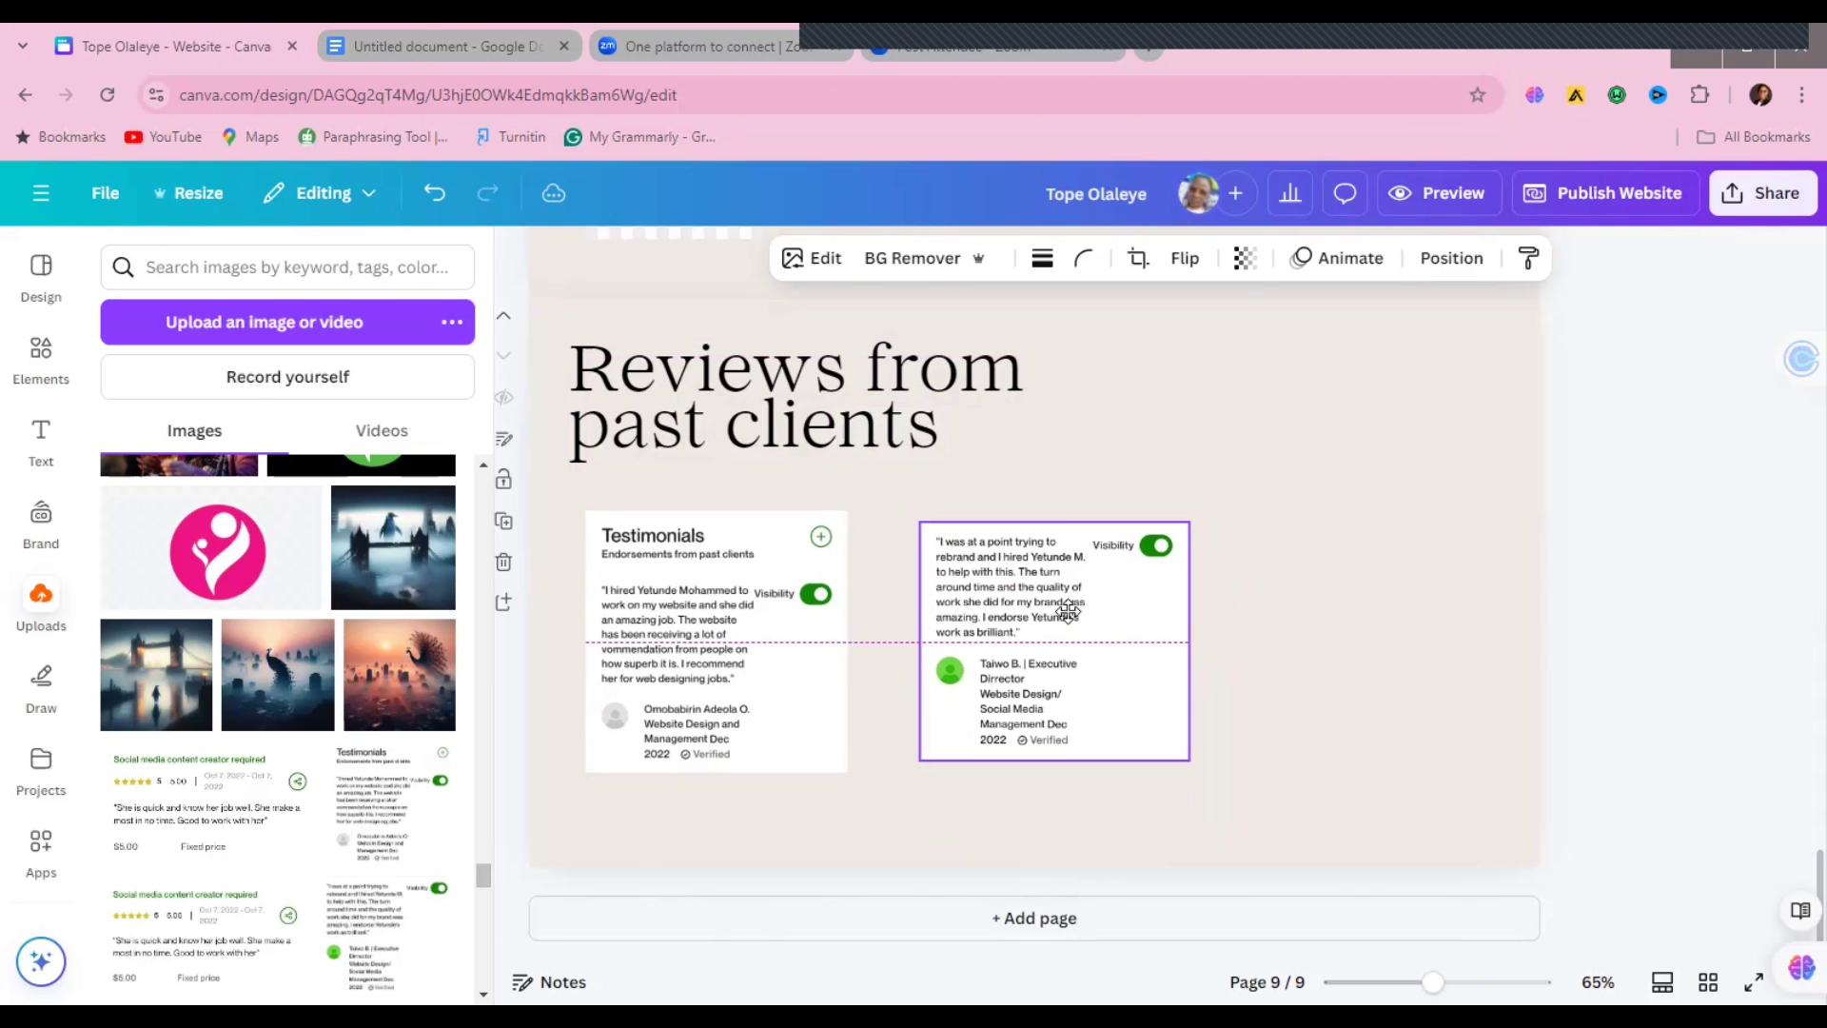
# Step: Add the third testimonial screenshot, resized and lined up beside the second
pyautogui.scroll(-2, 481, 881)
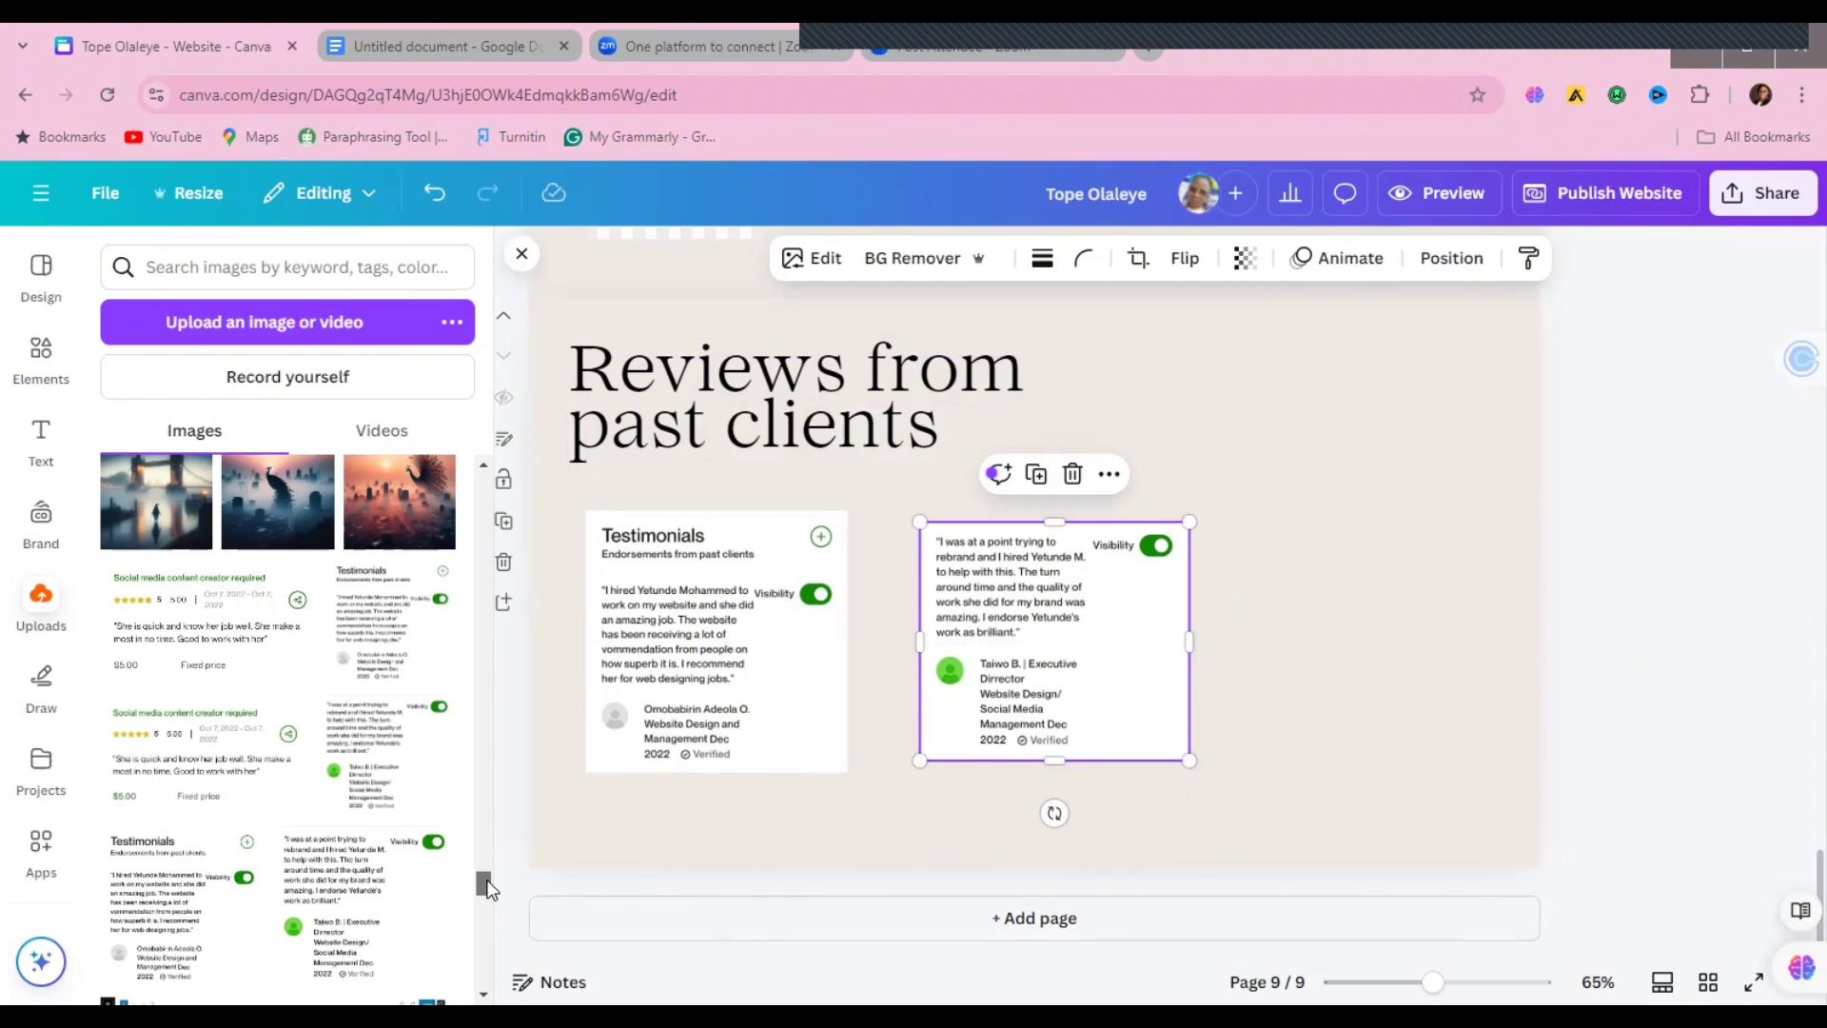
pyautogui.moveTo(360, 940); pyautogui.dragTo(1302, 633)
pyautogui.moveTo(1112, 398); pyautogui.dragTo(1253, 523)
pyautogui.moveTo(1330, 636); pyautogui.dragTo(1302, 634)
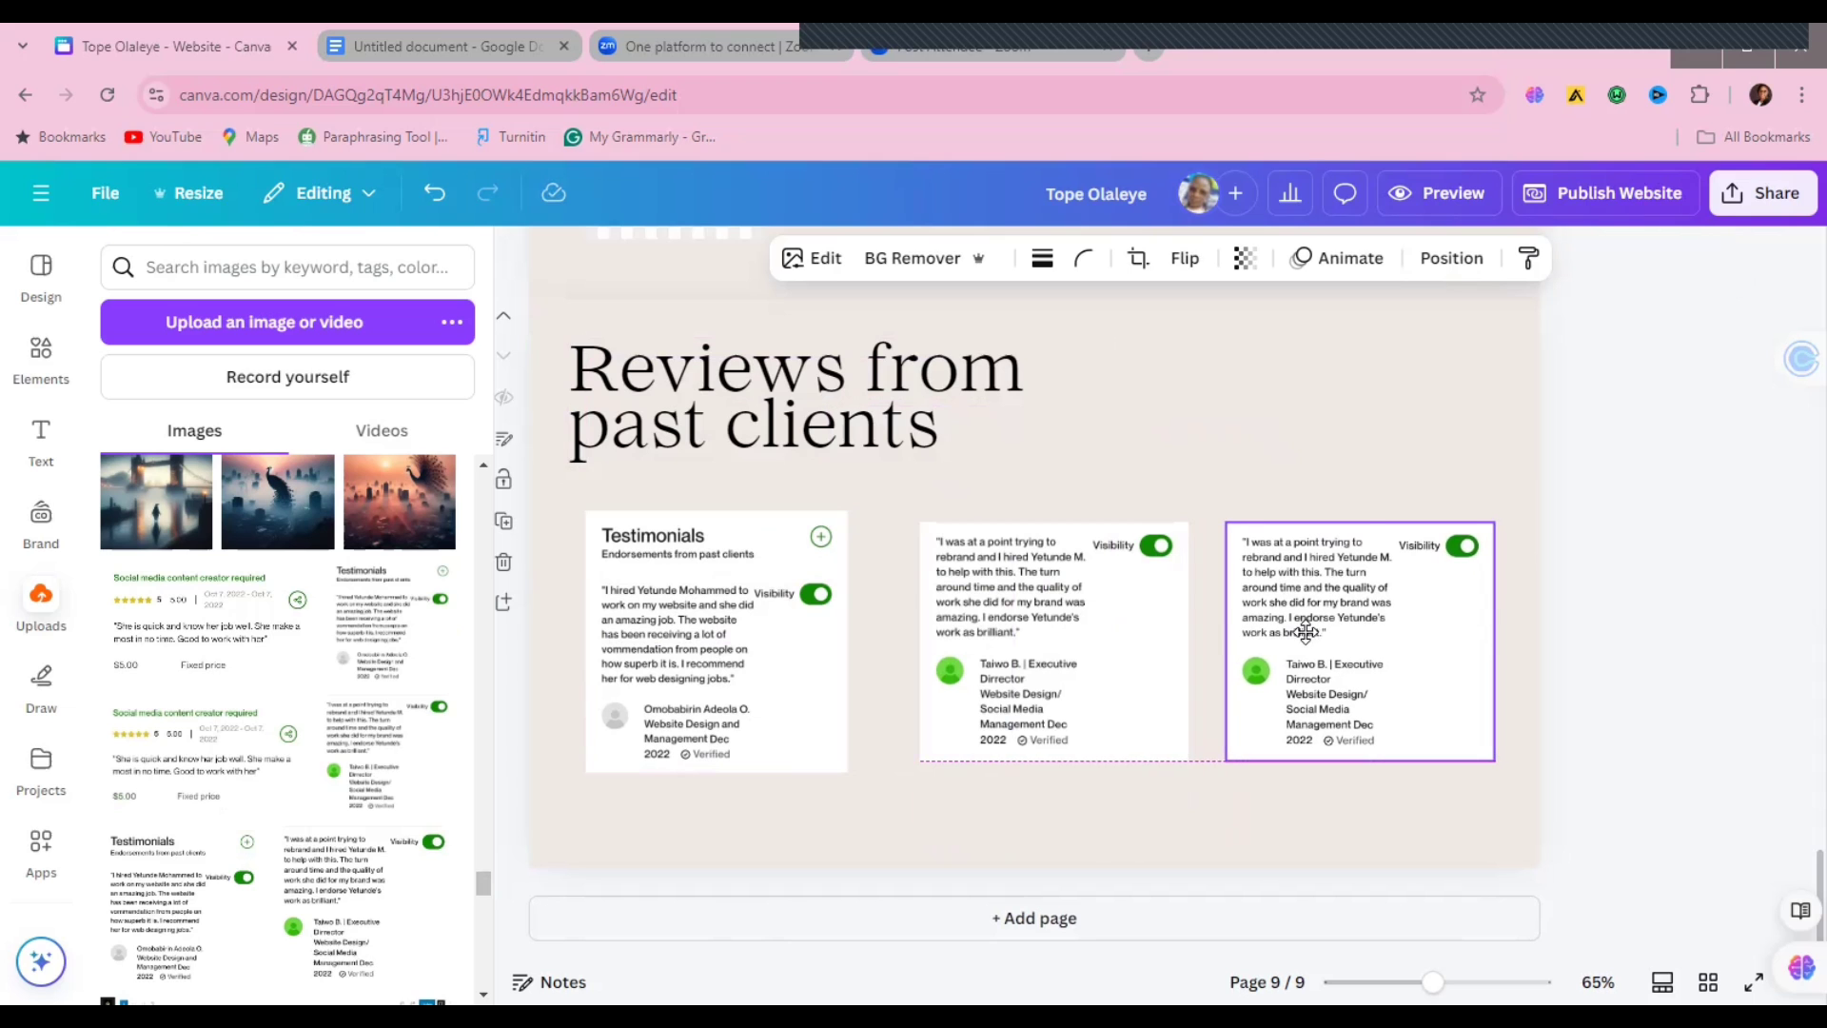
pyautogui.click(1598, 609)
pyautogui.moveTo(1796, 866); pyautogui.dragTo(1796, 669)
# Step: Move the Get in touch page to the end as page 9, after Tools and Reviews
pyautogui.click(723, 709)
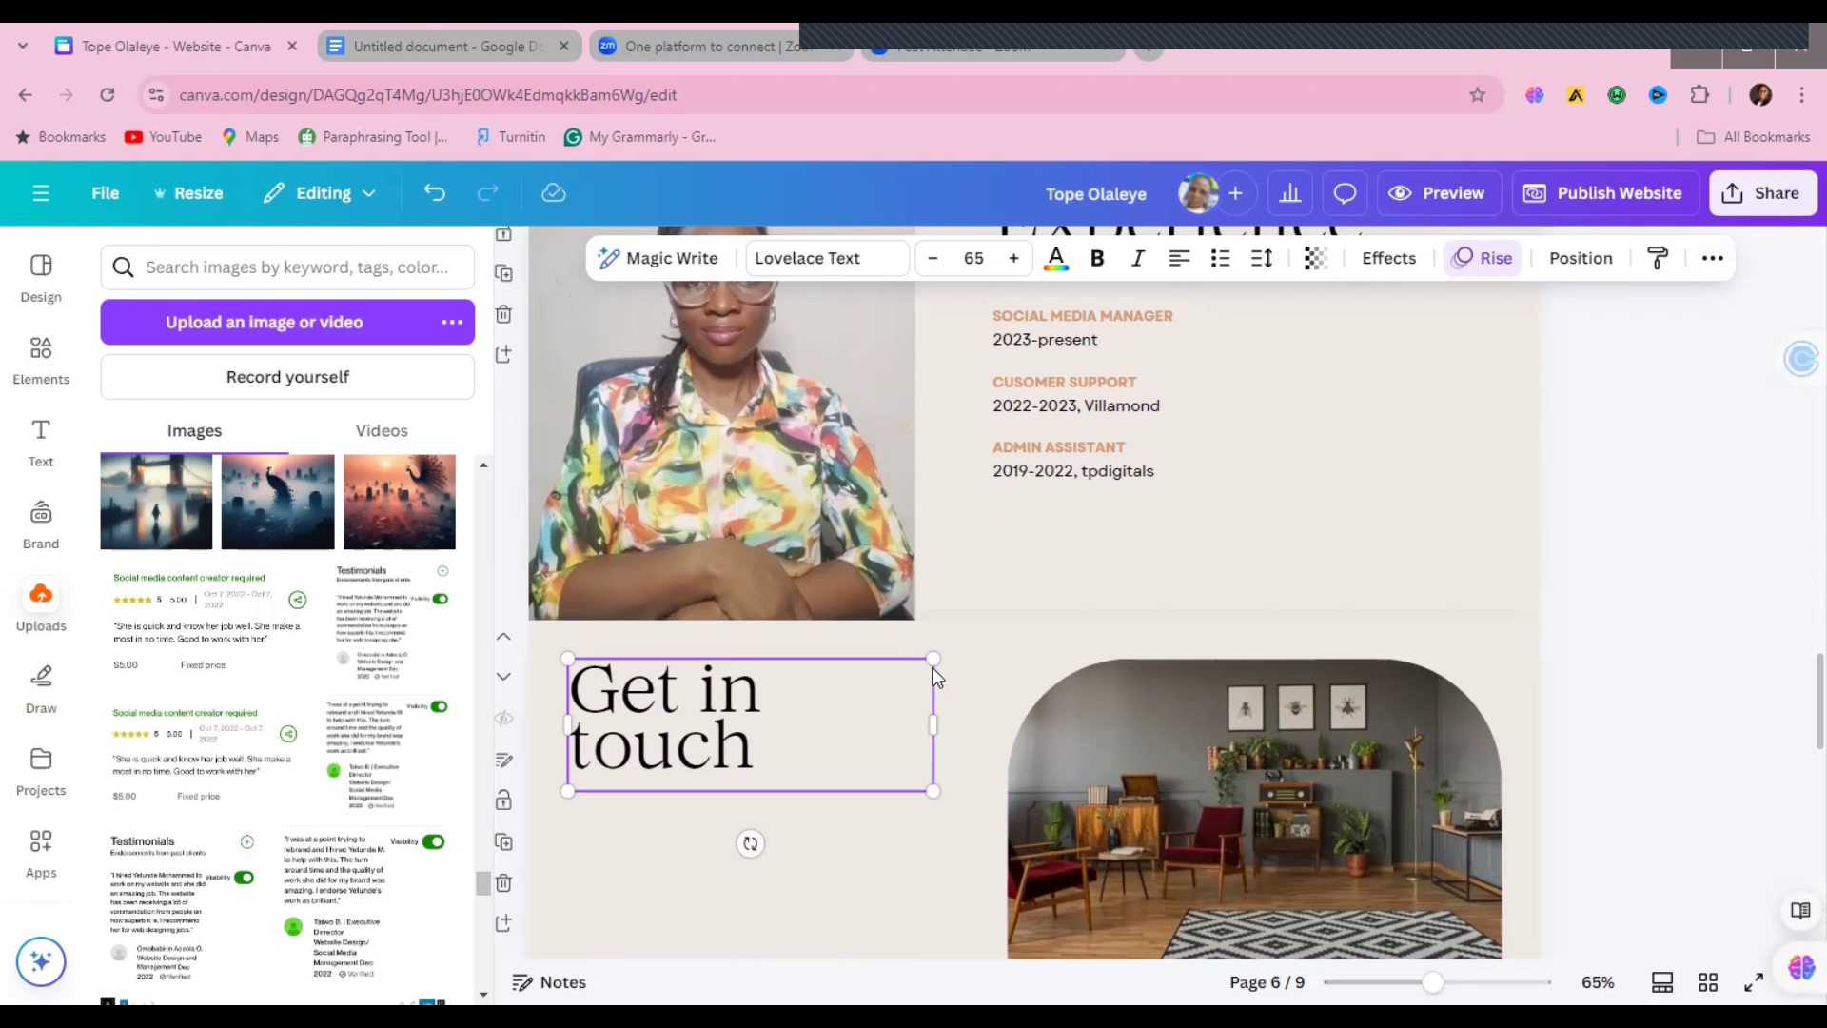
pyautogui.click(970, 655)
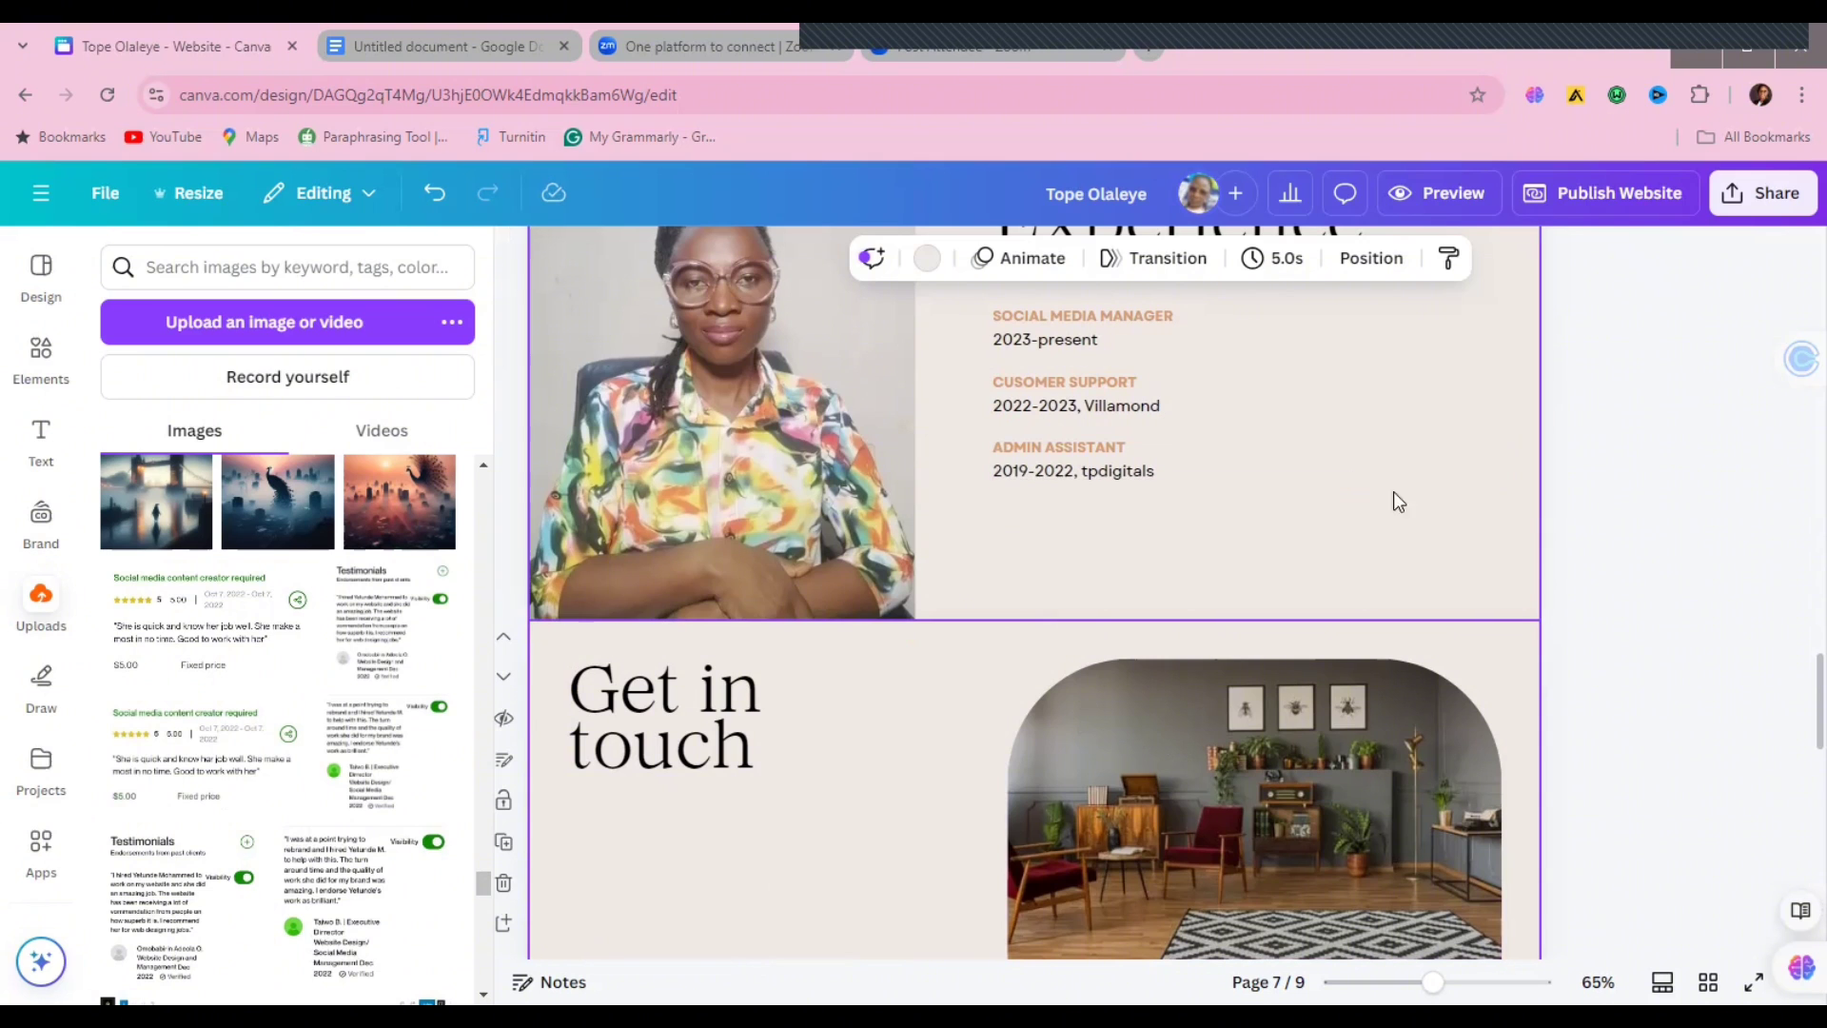
pyautogui.scroll(-5, 1796, 729)
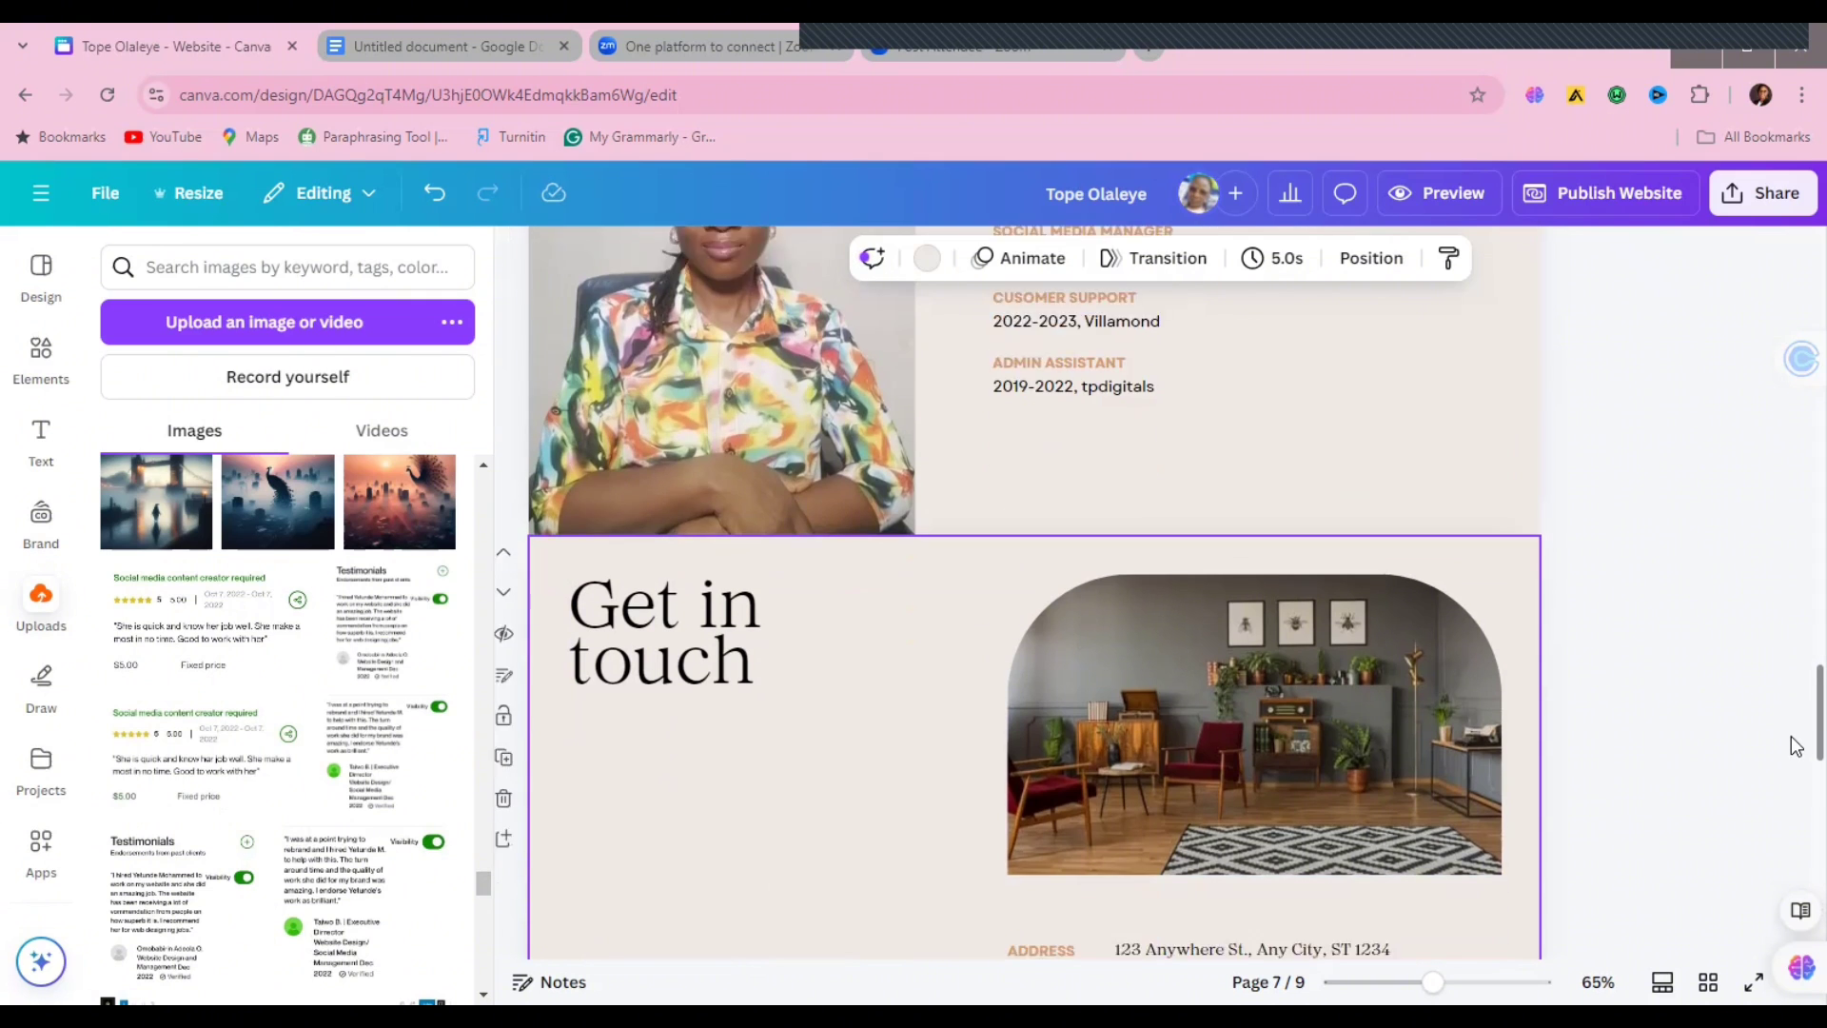
pyautogui.moveTo(1300, 795); pyautogui.dragTo(1180, 455)
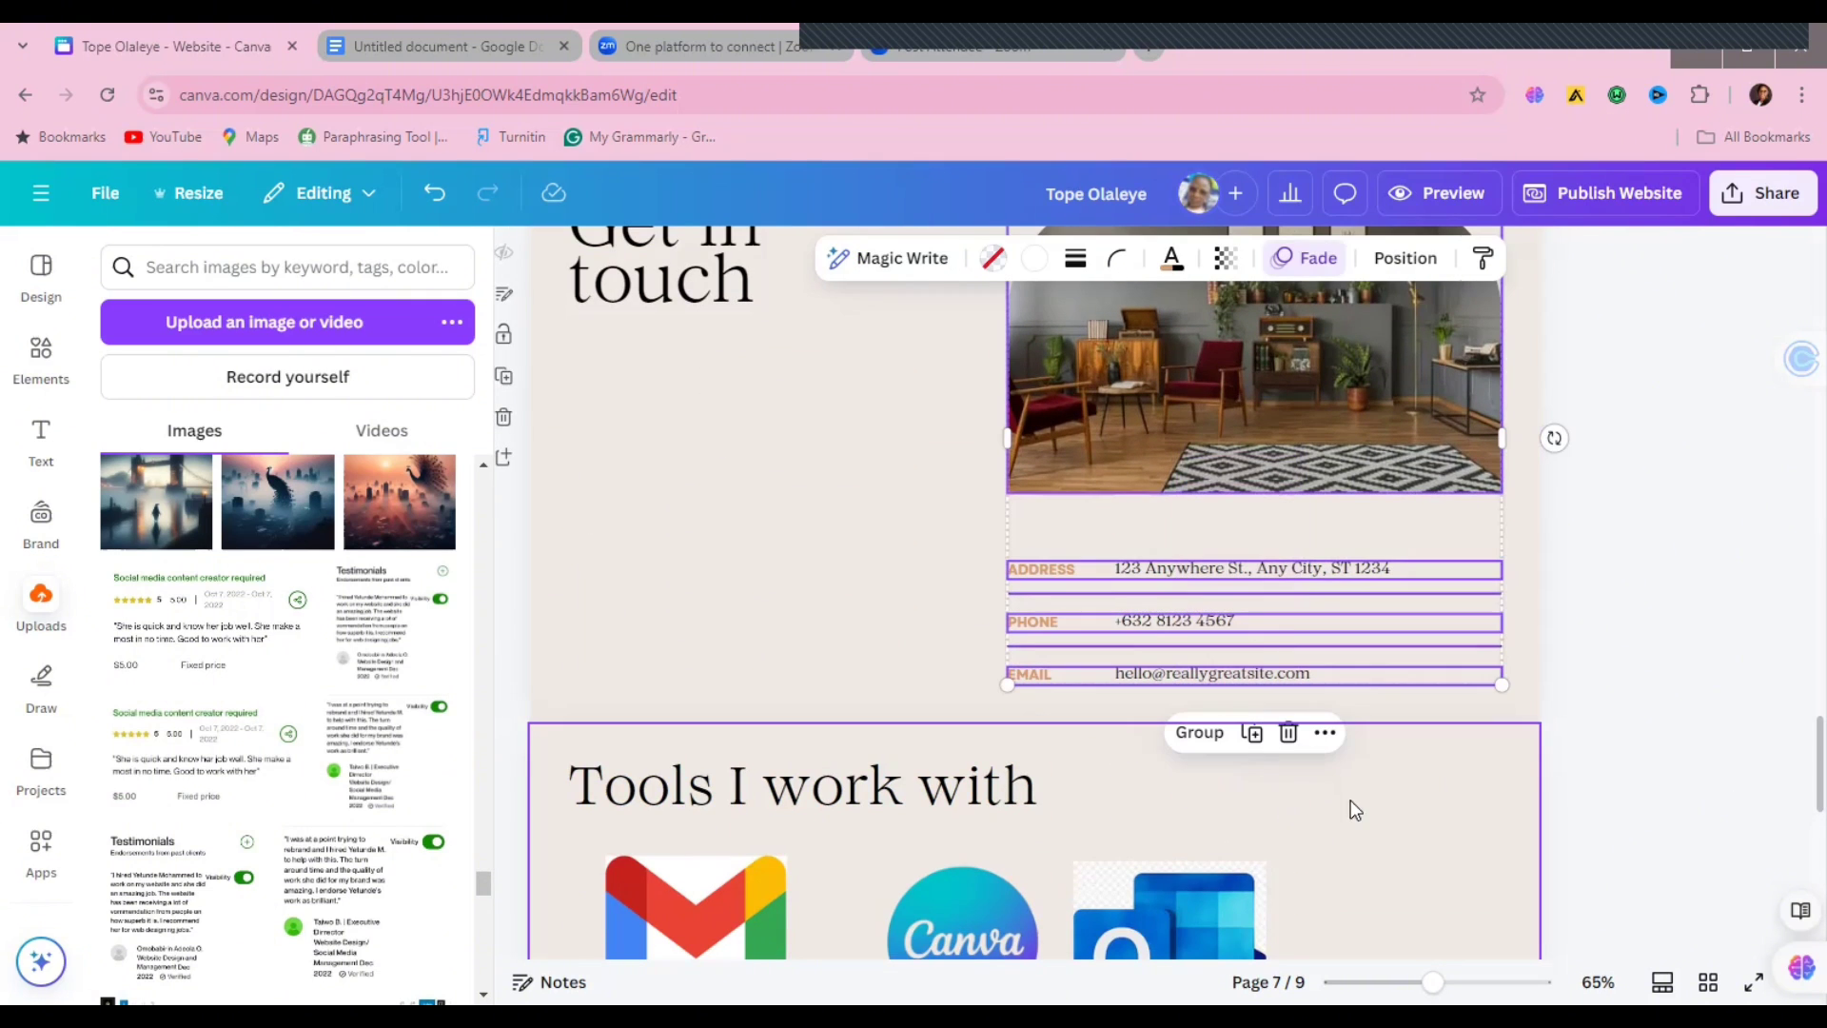
pyautogui.click(1683, 453)
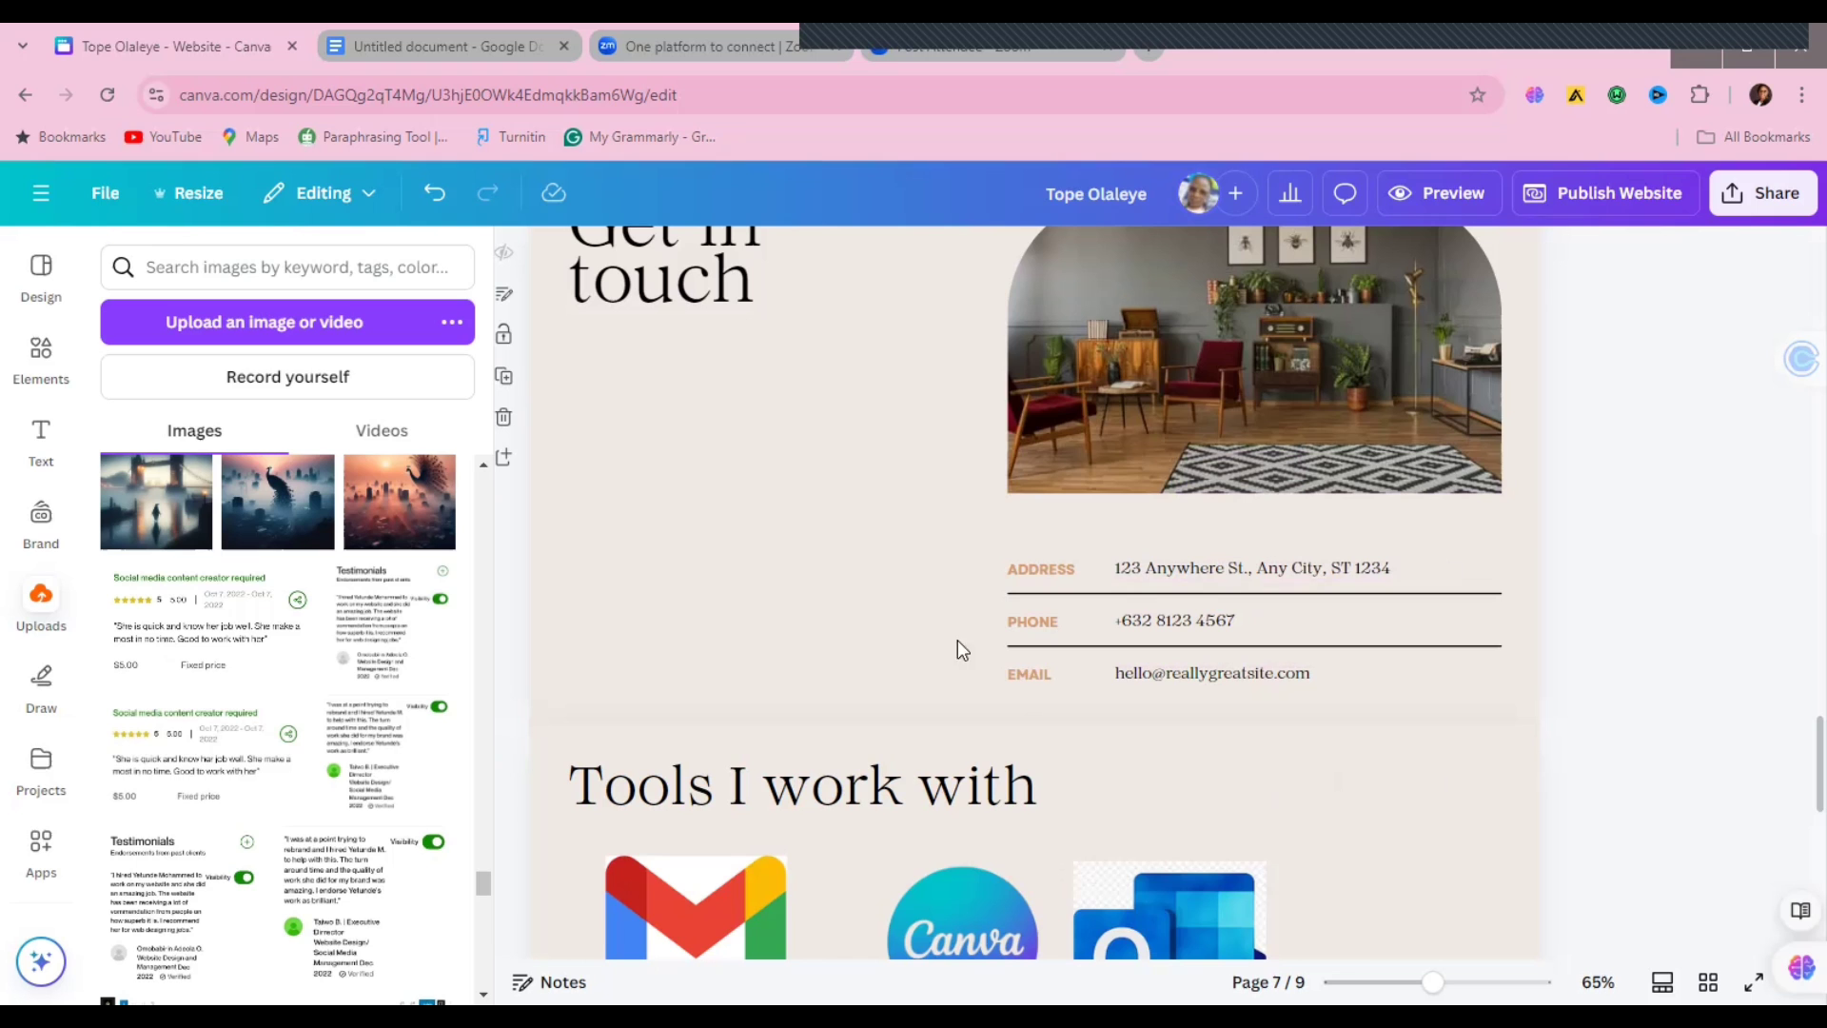
pyautogui.click(868, 476)
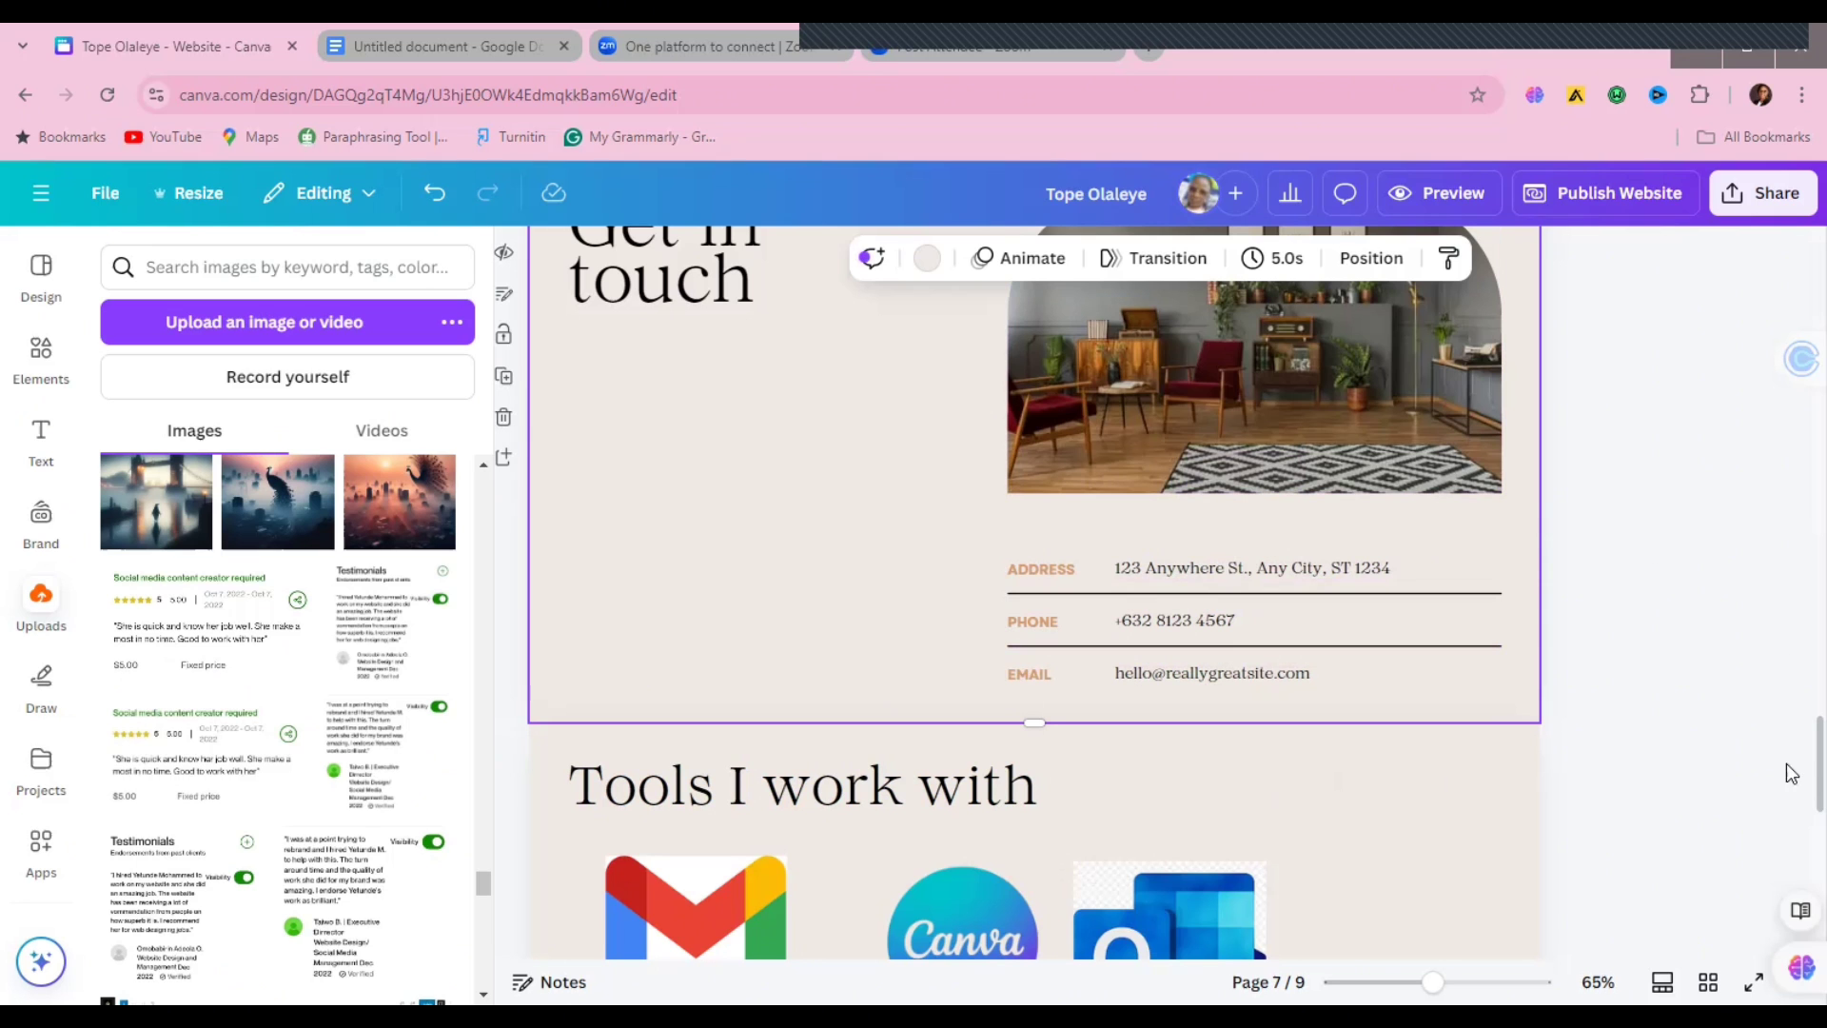
pyautogui.scroll(2, 1796, 776)
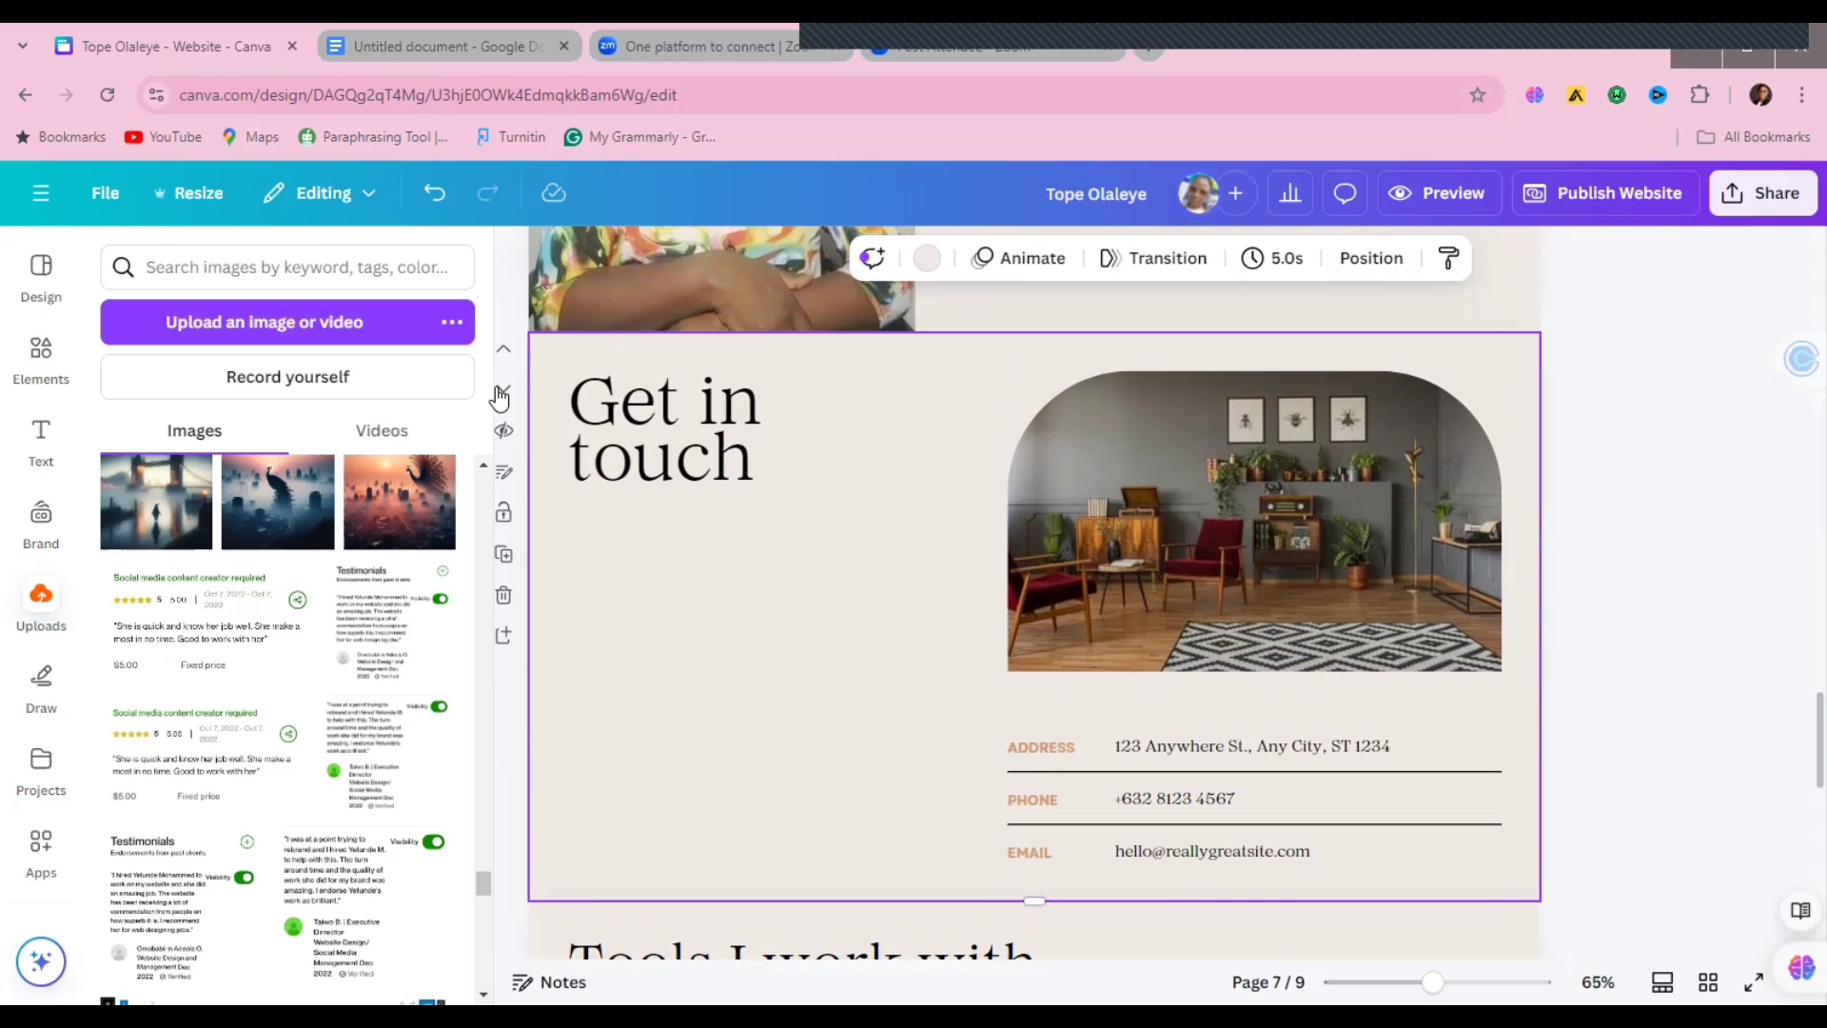
pyautogui.click(503, 392)
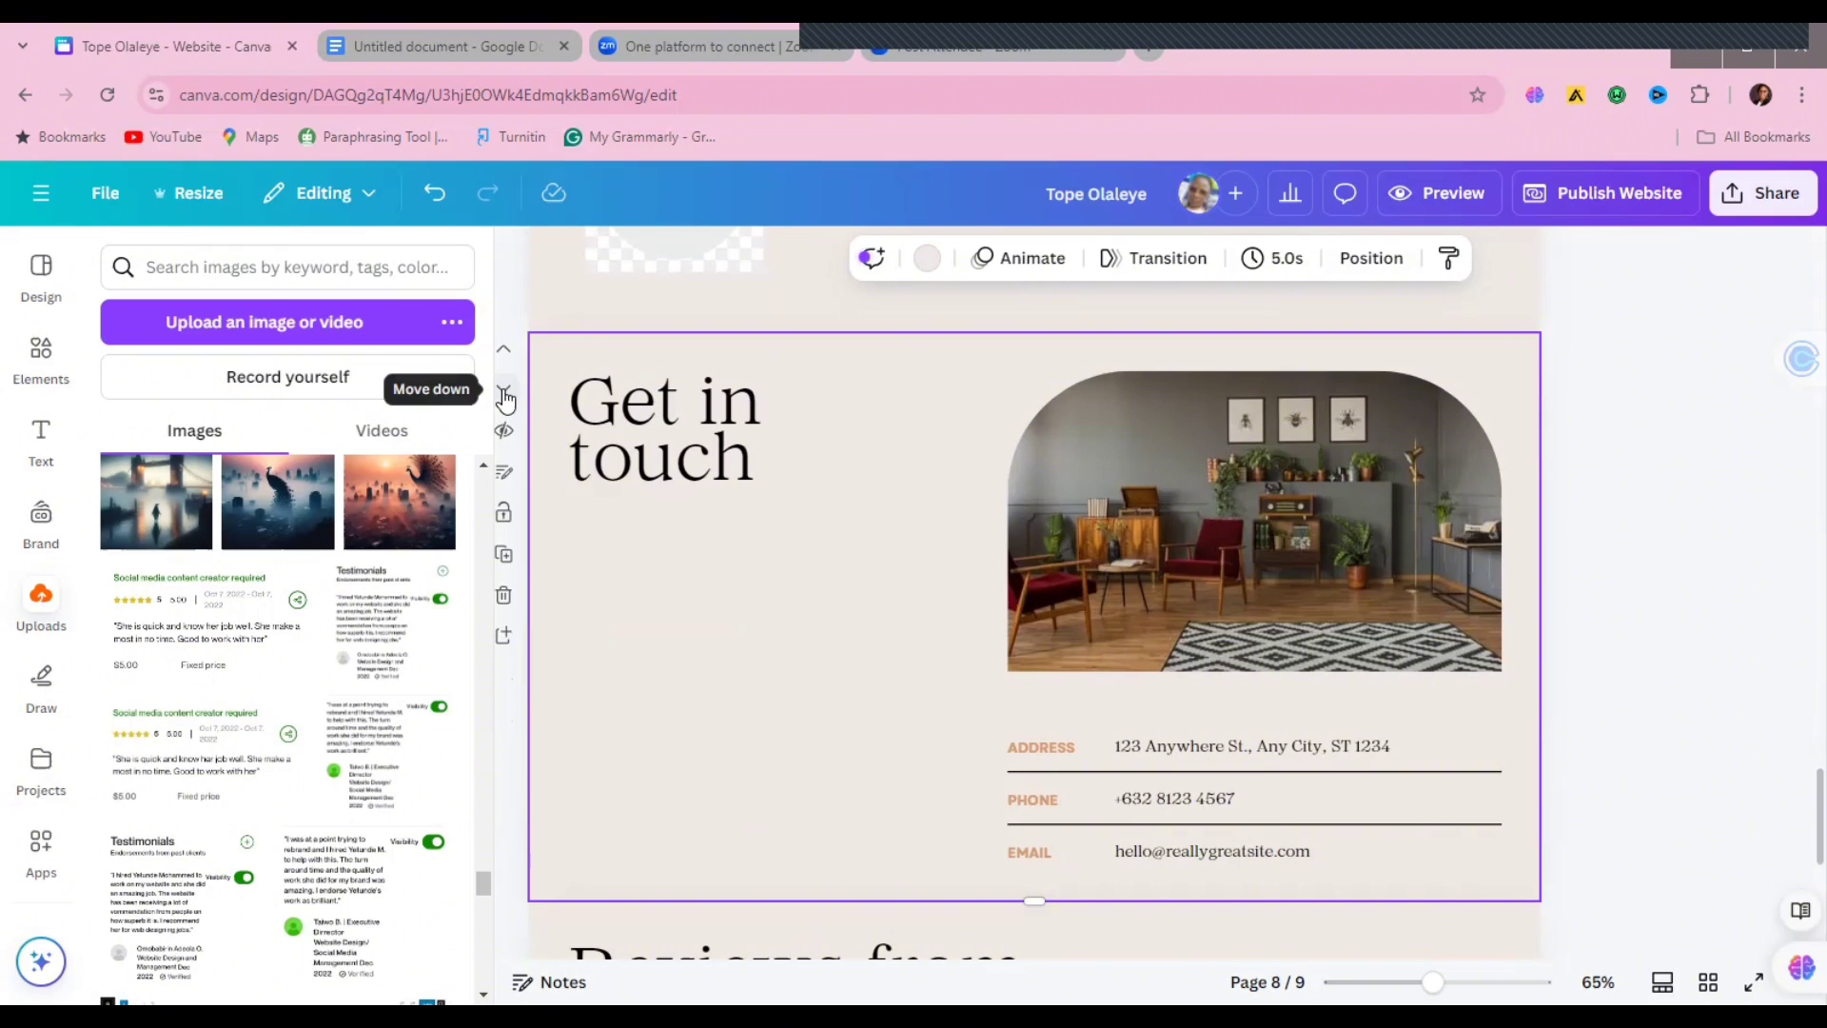
pyautogui.click(504, 392)
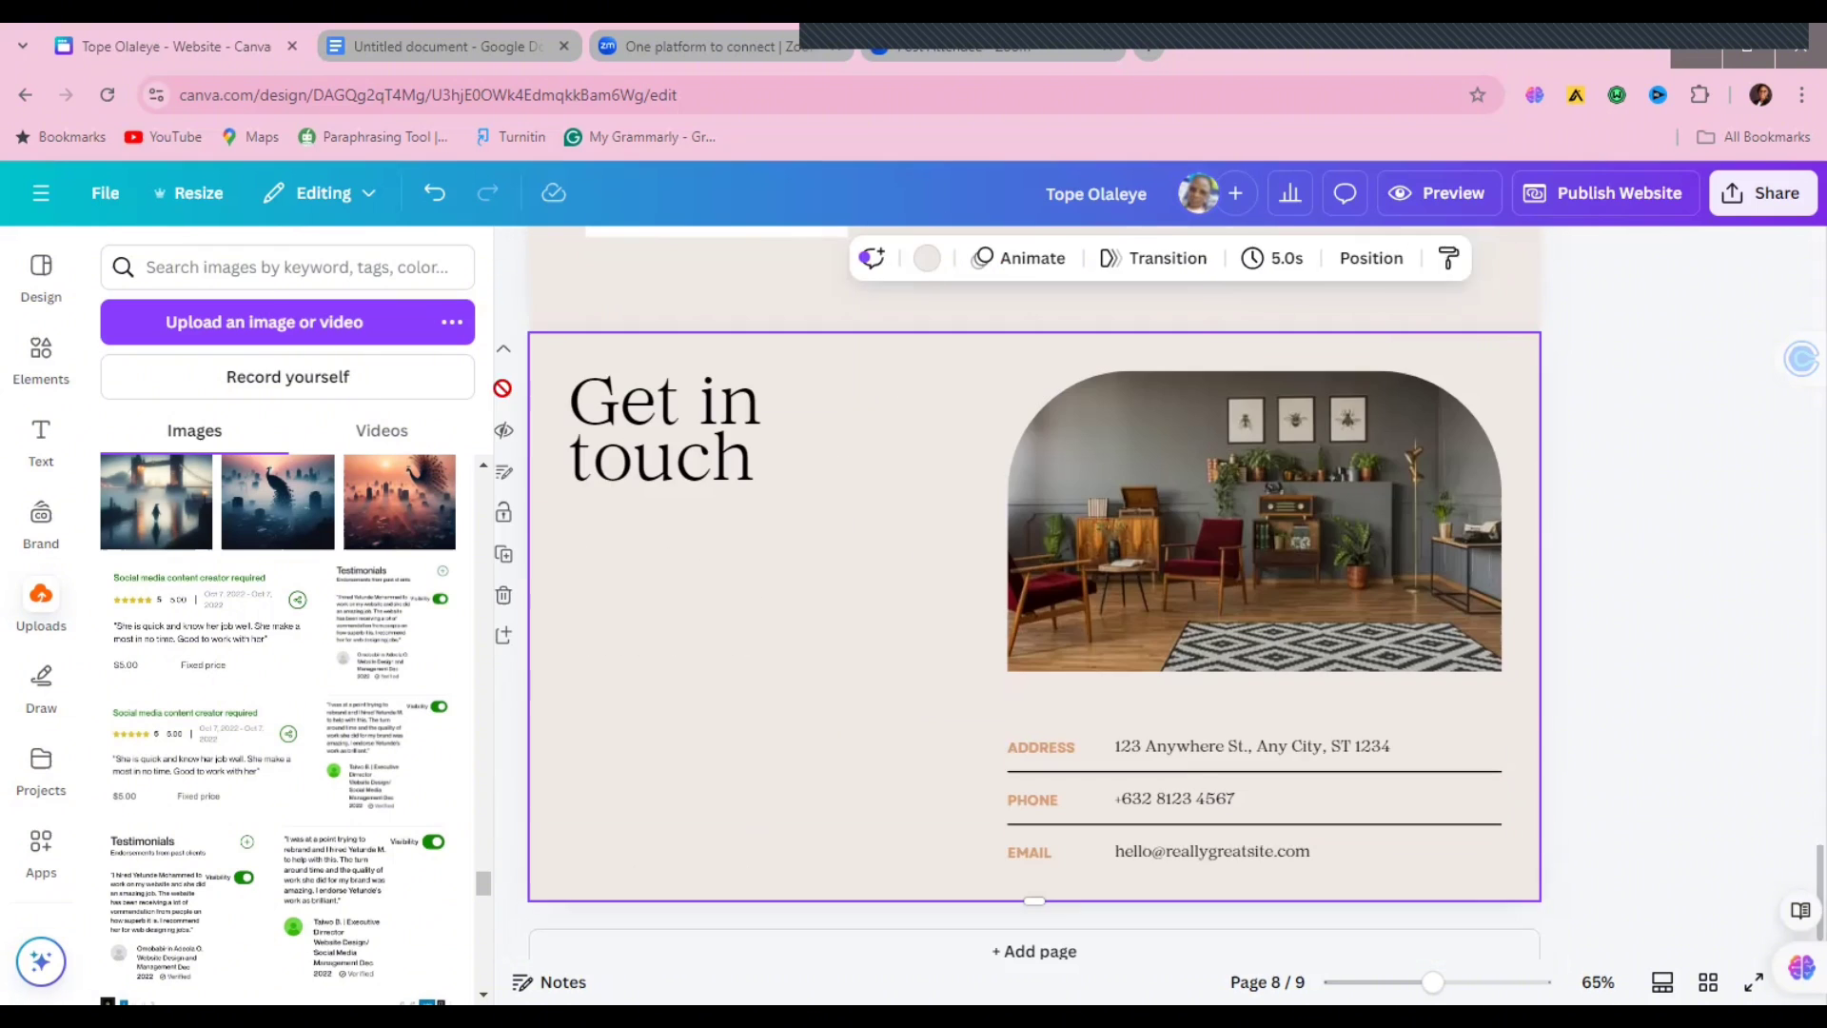
pyautogui.click(1156, 549)
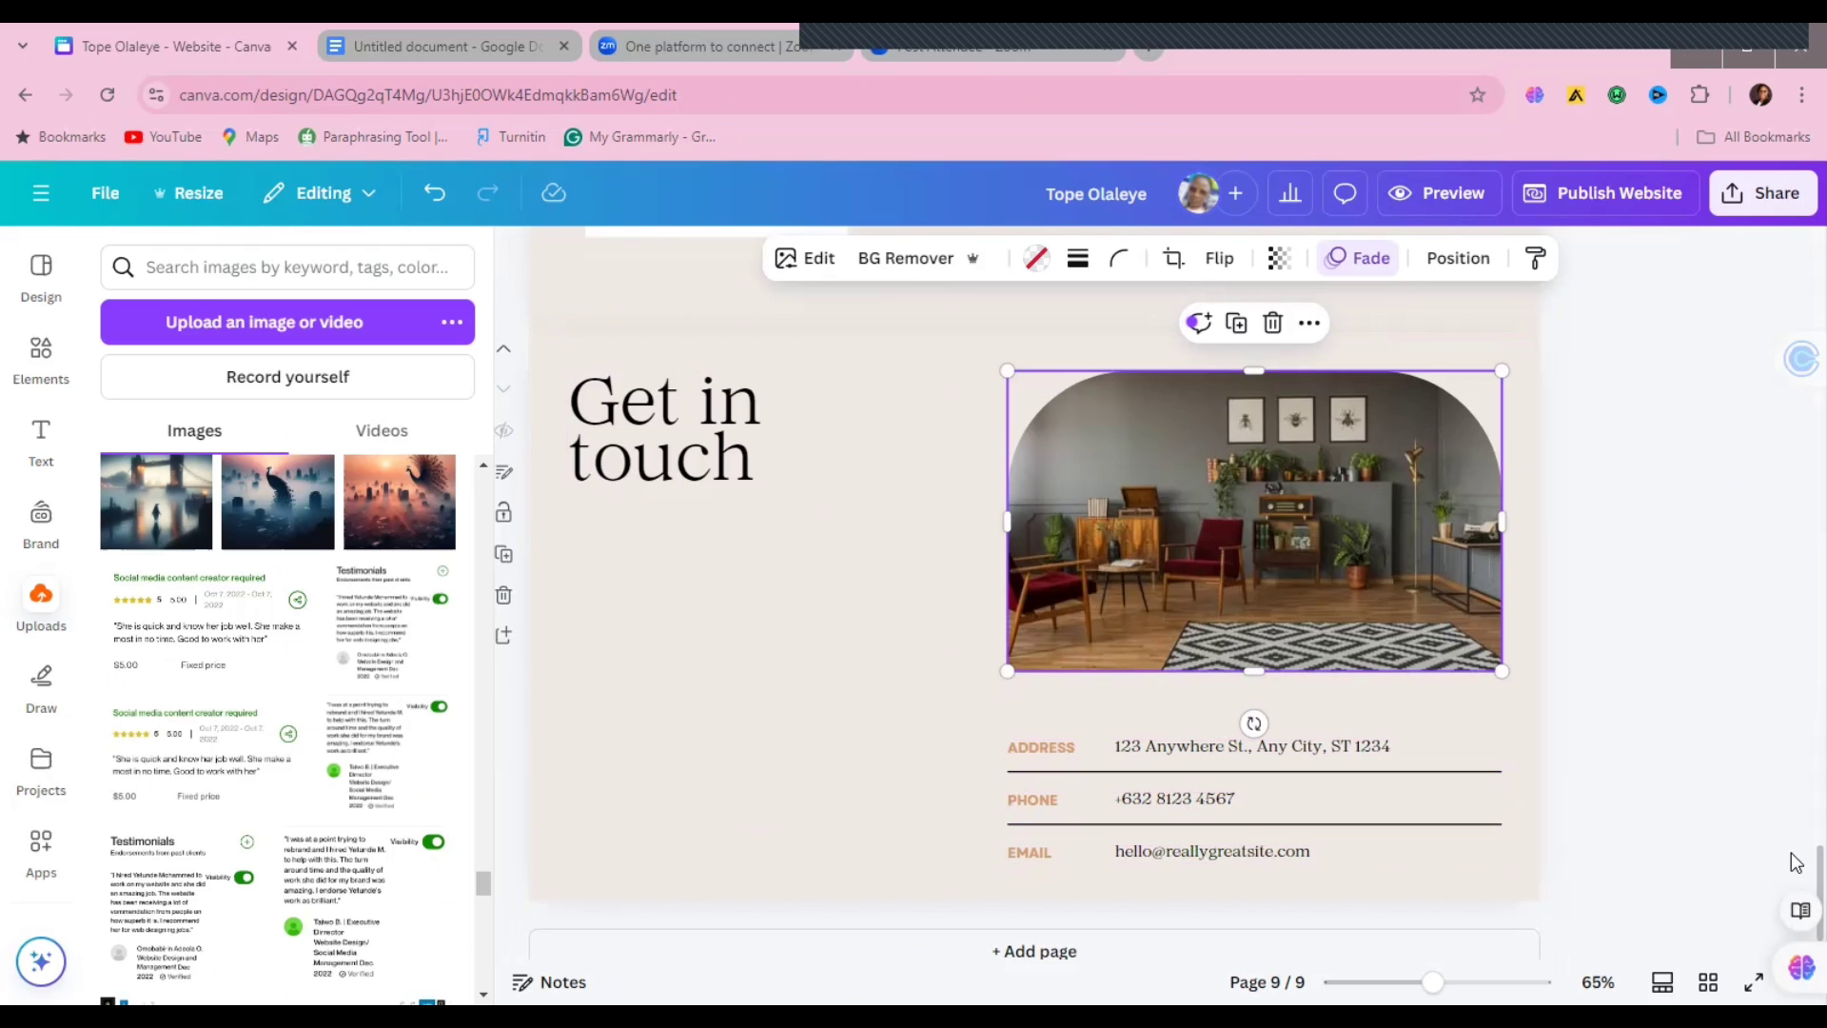
pyautogui.moveTo(1796, 868); pyautogui.dragTo(1796, 160)
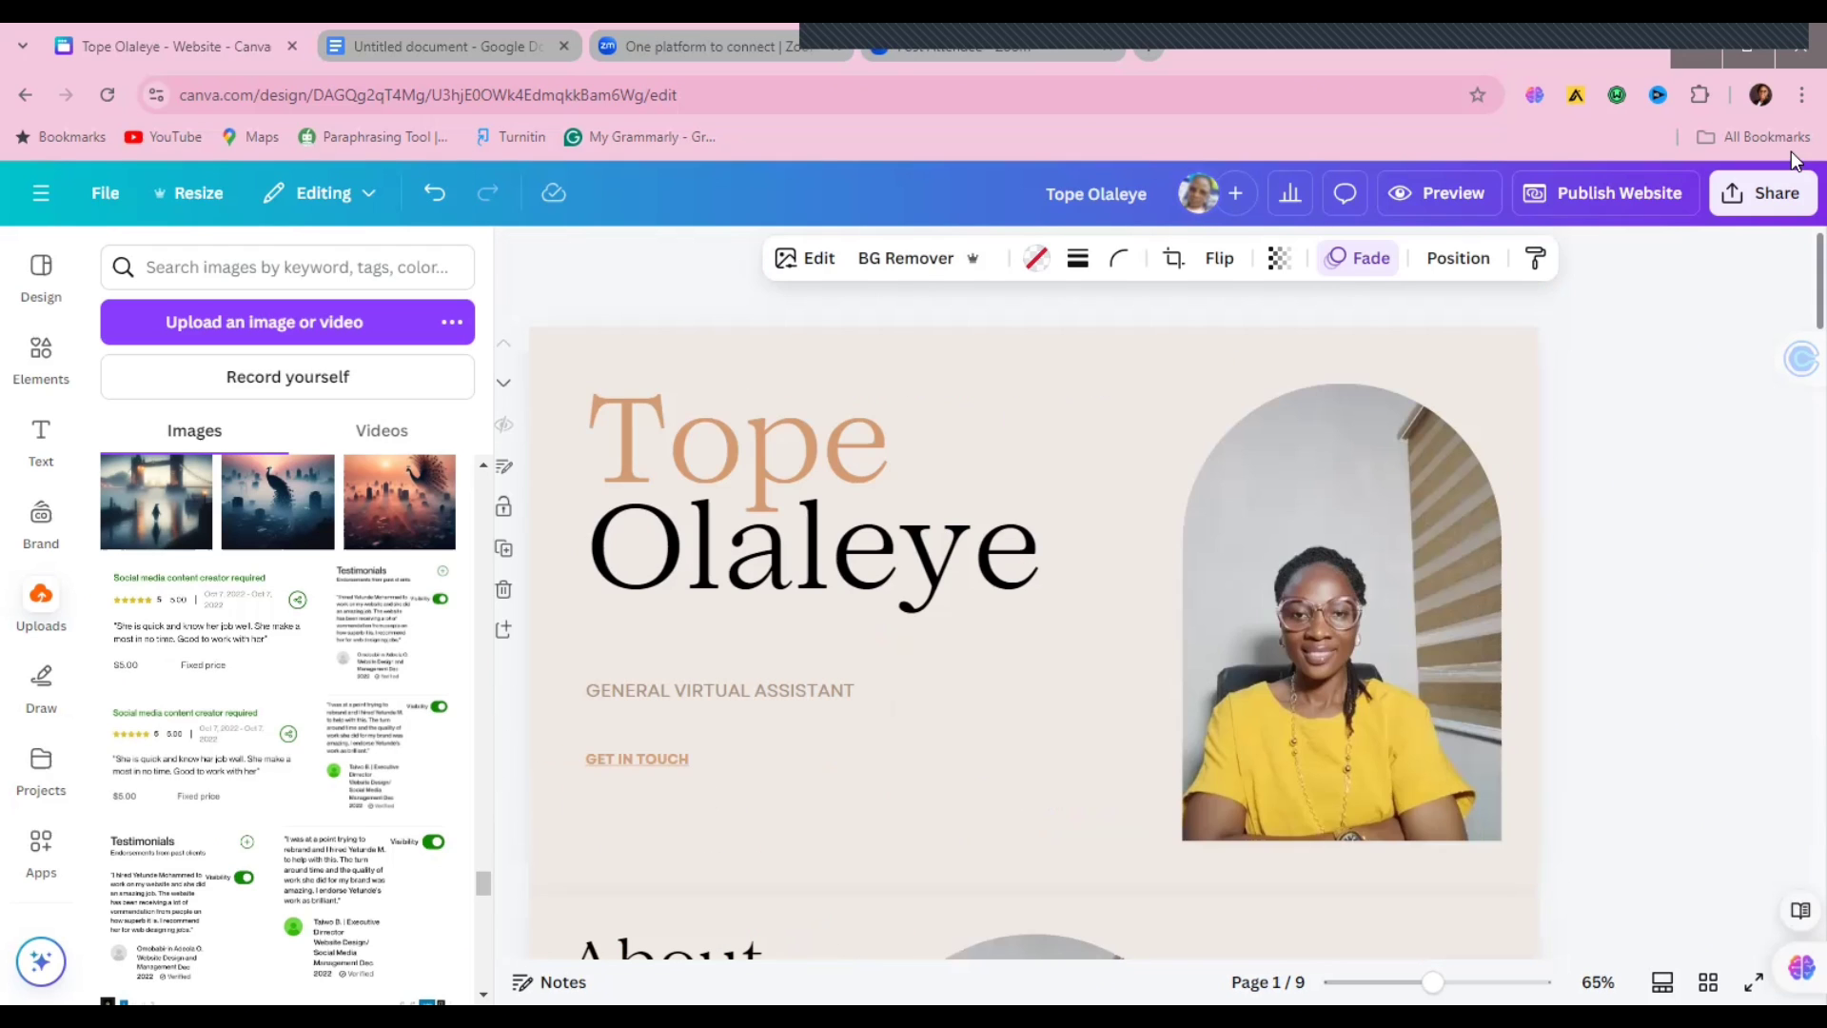
# Step: Set the first page's background colour to grey
pyautogui.click(925, 365)
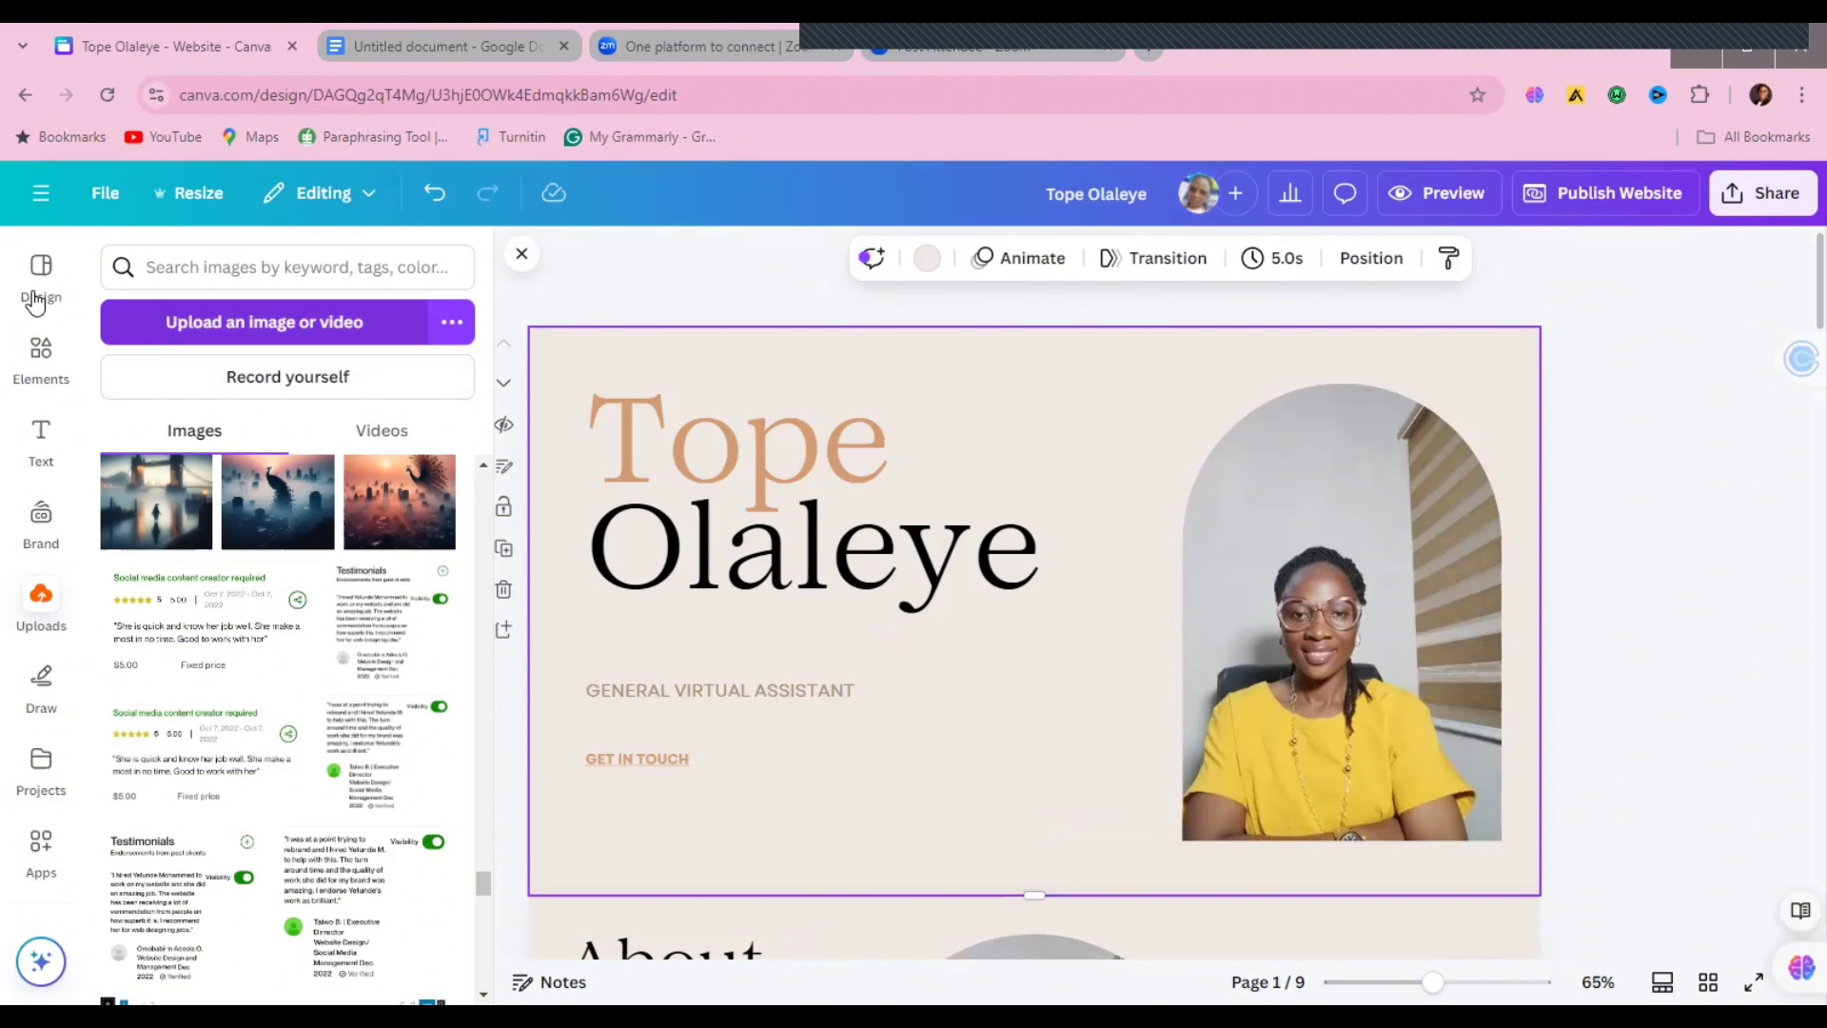
pyautogui.click(926, 258)
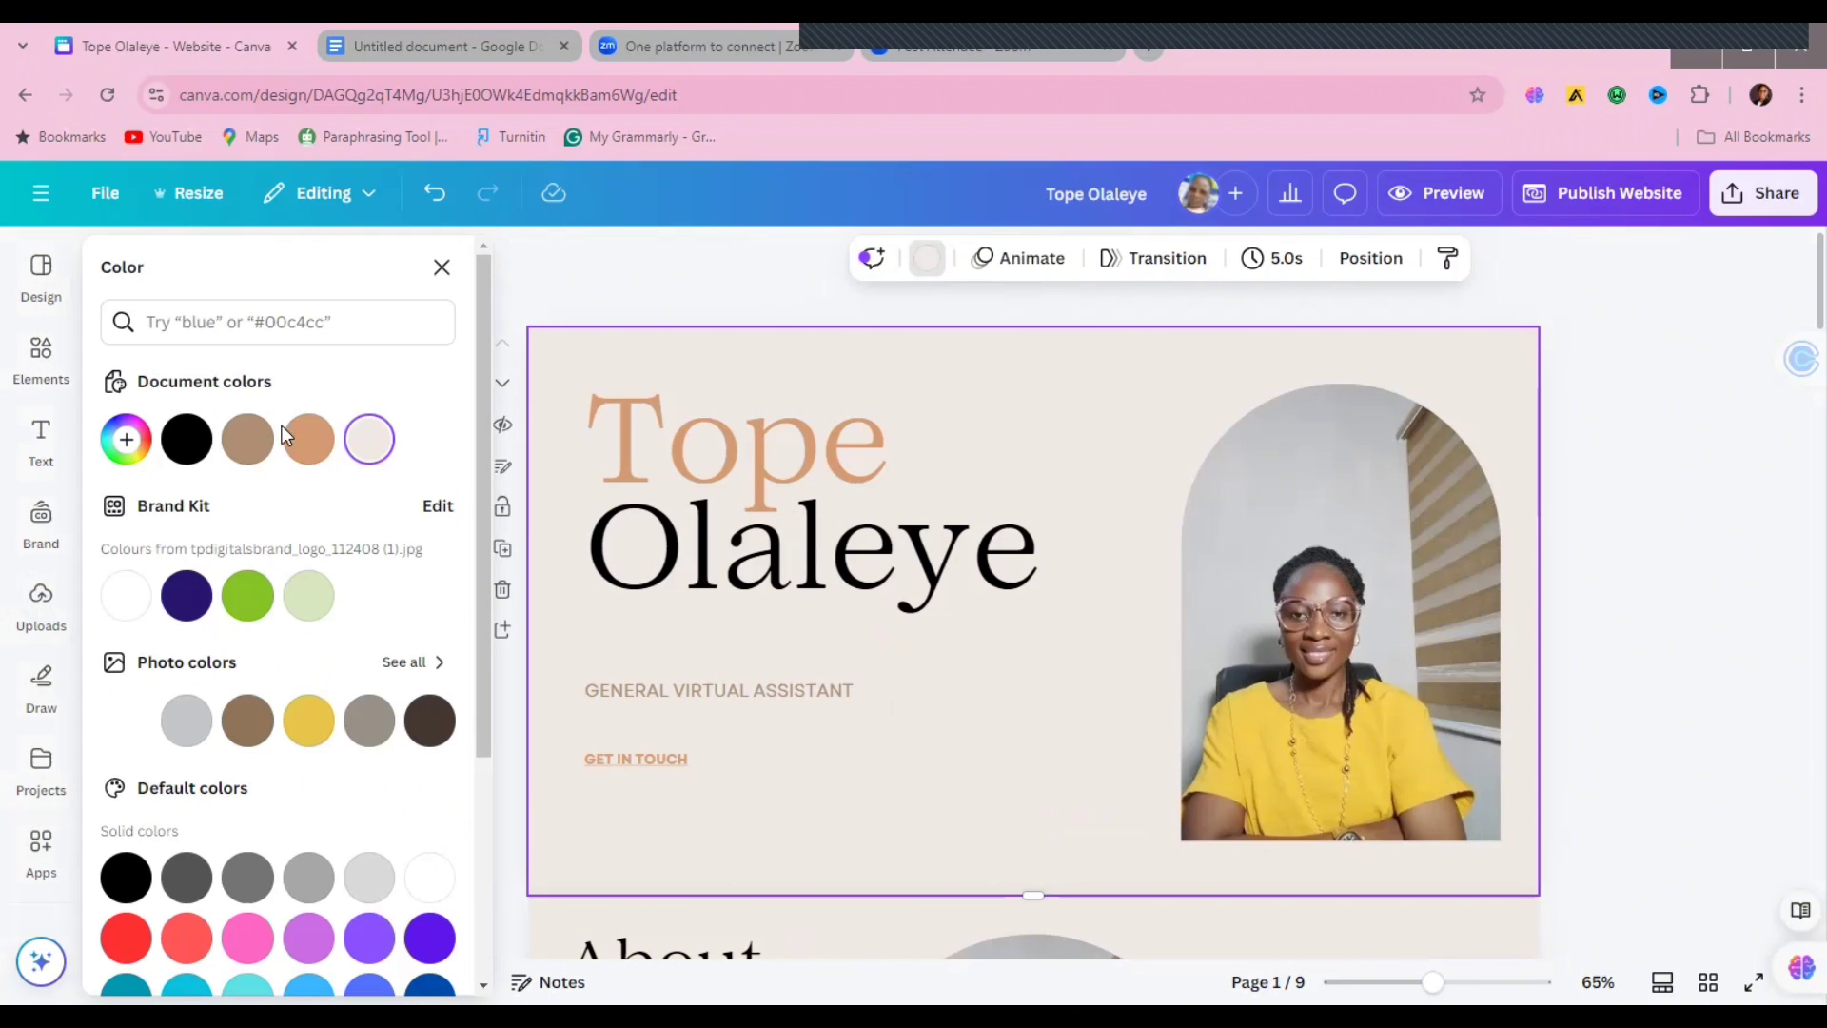
pyautogui.click(310, 733)
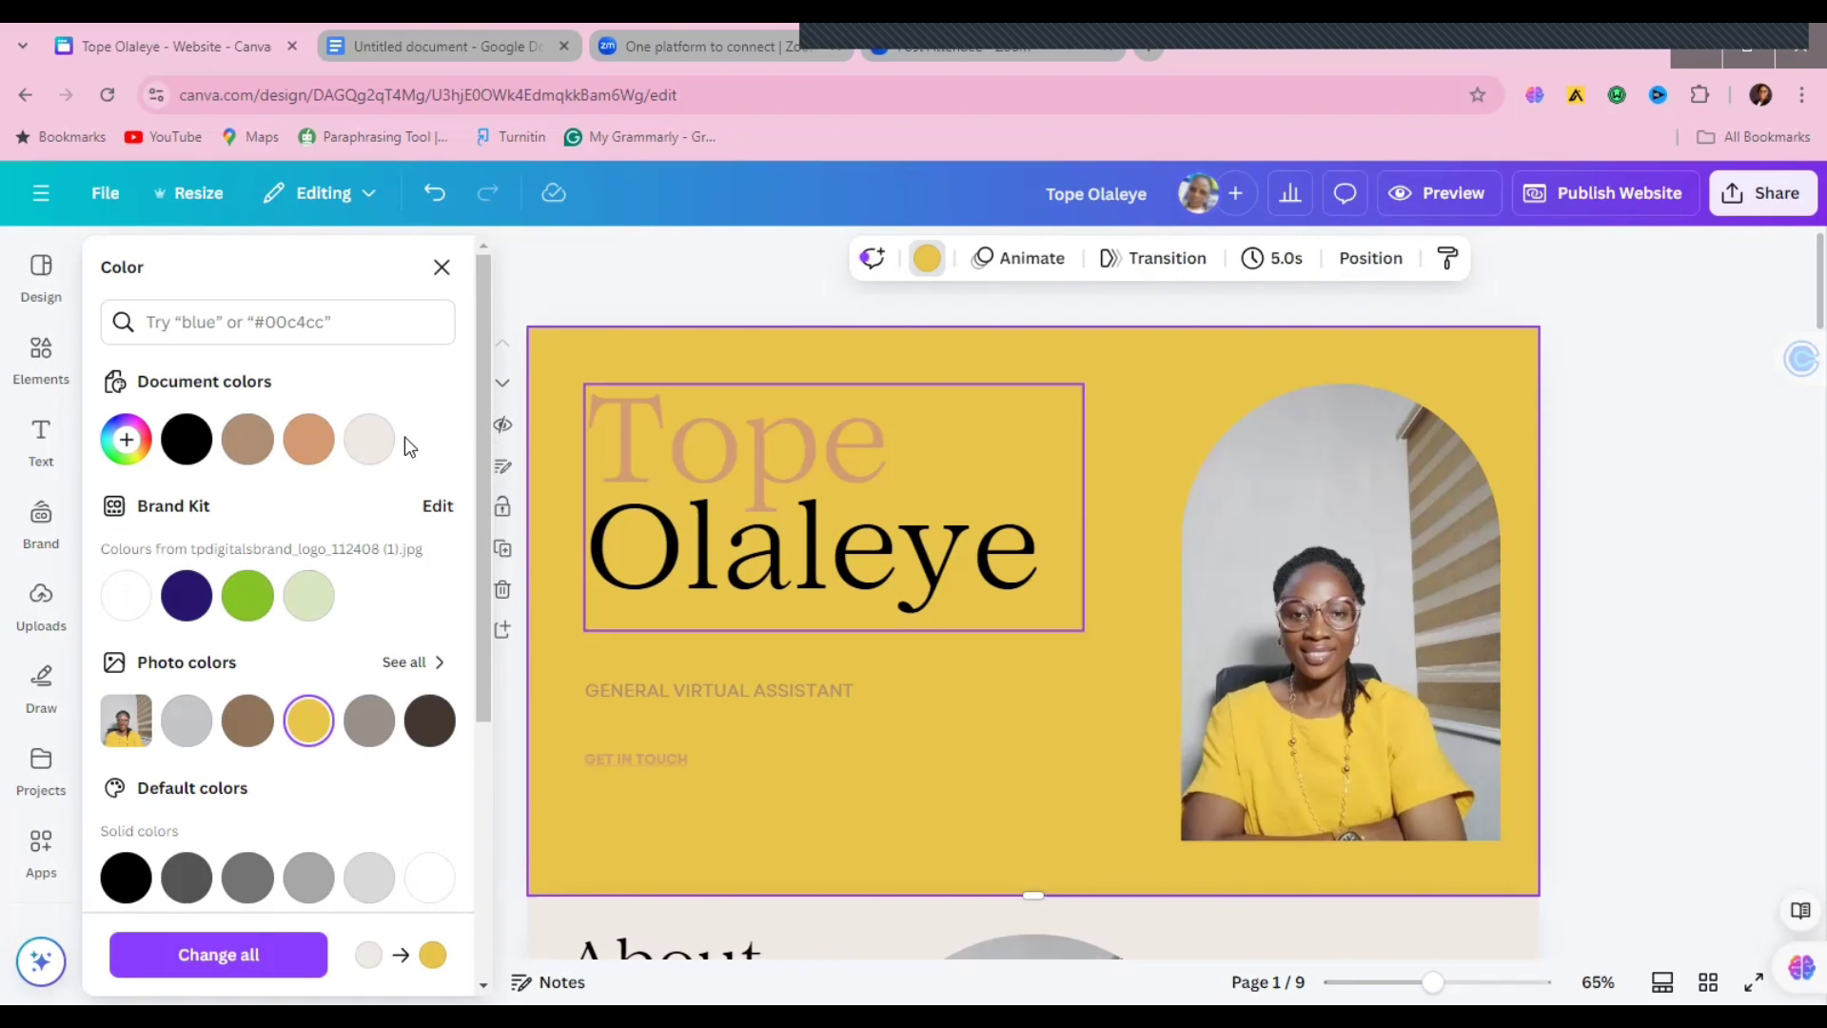
pyautogui.click(369, 731)
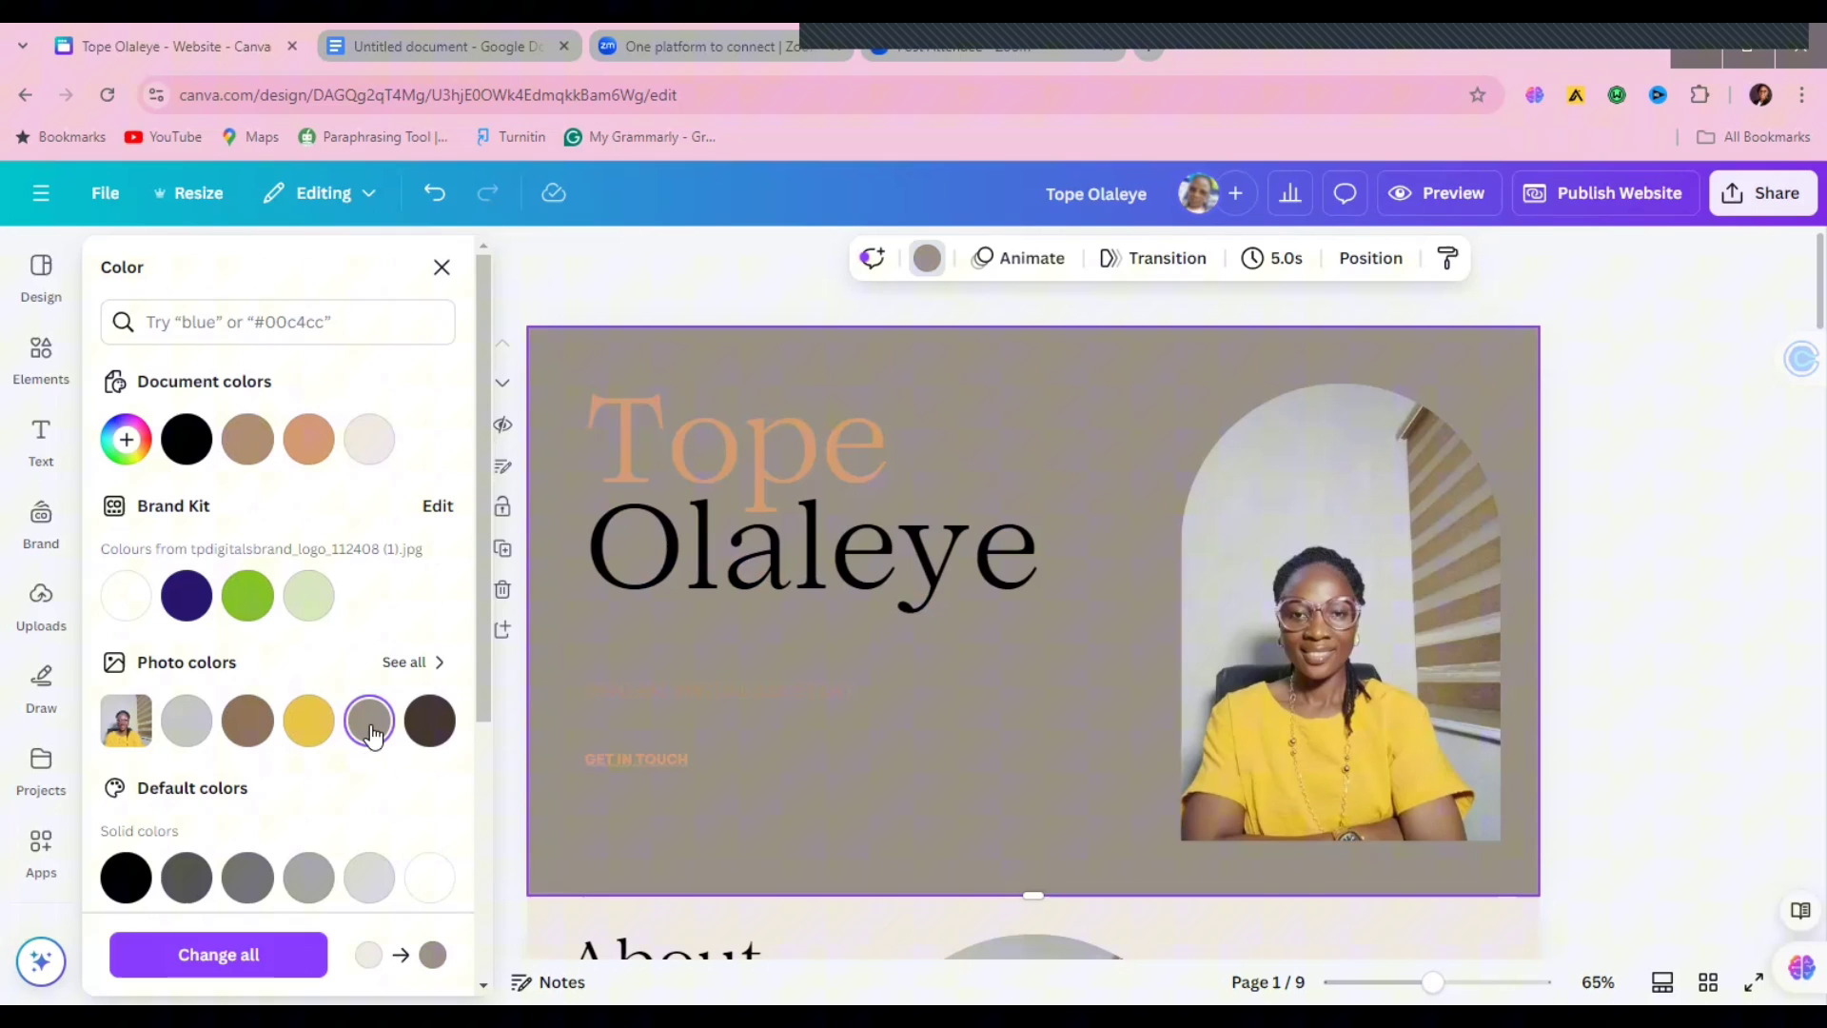
# Step: Recolour the word 'Tope' in the hero title yellow
pyautogui.click(643, 430)
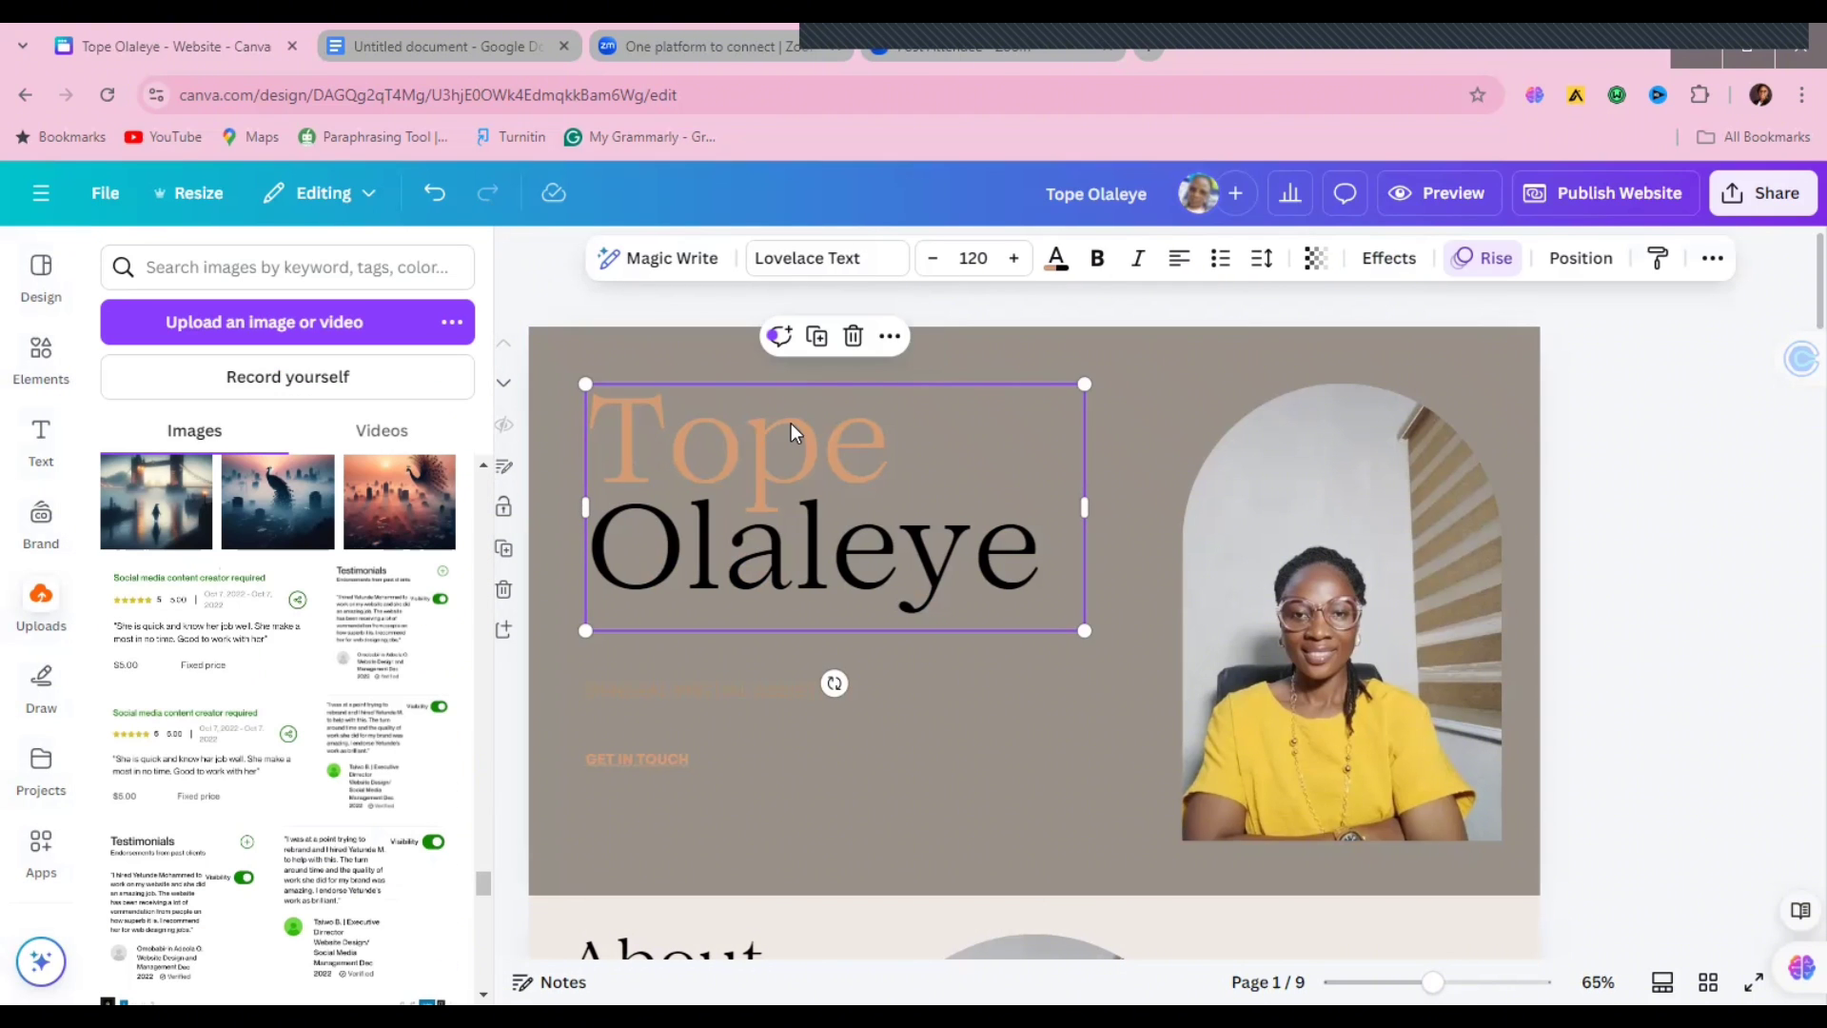
pyautogui.click(1053, 271)
pyautogui.doubleClick(727, 446)
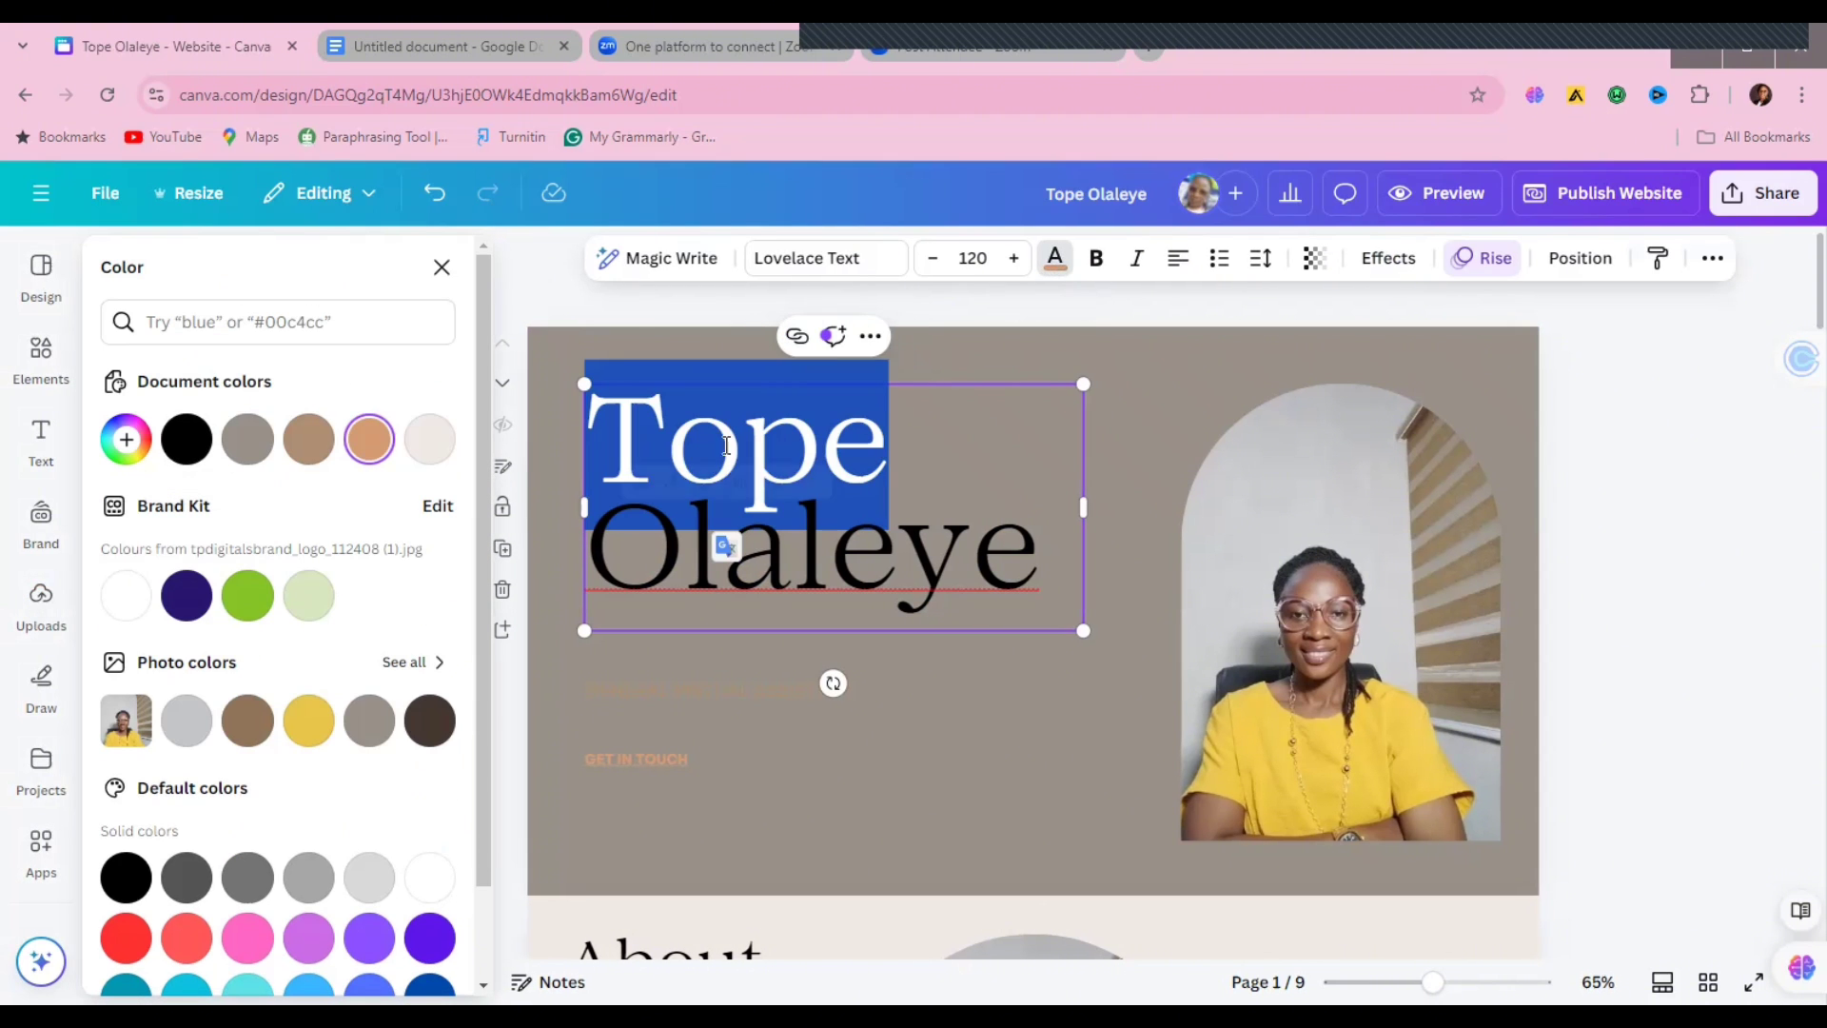
pyautogui.click(309, 721)
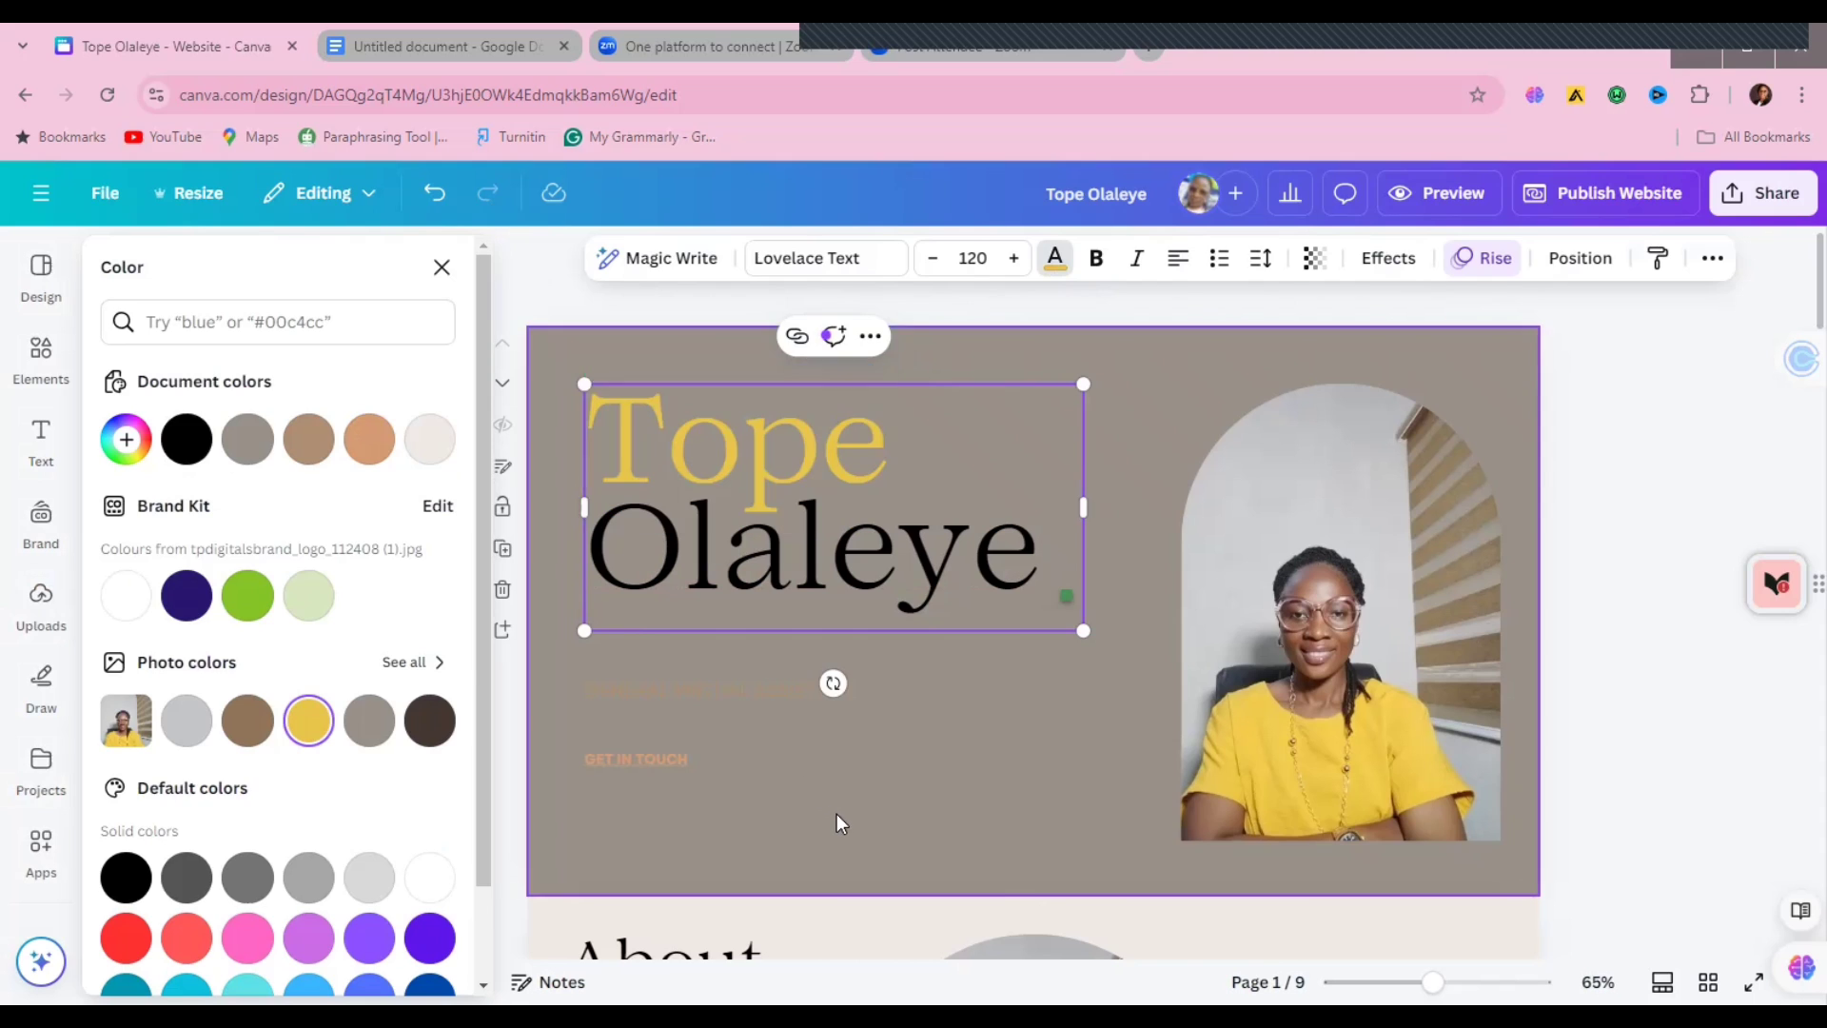
pyautogui.click(837, 813)
pyautogui.click(649, 761)
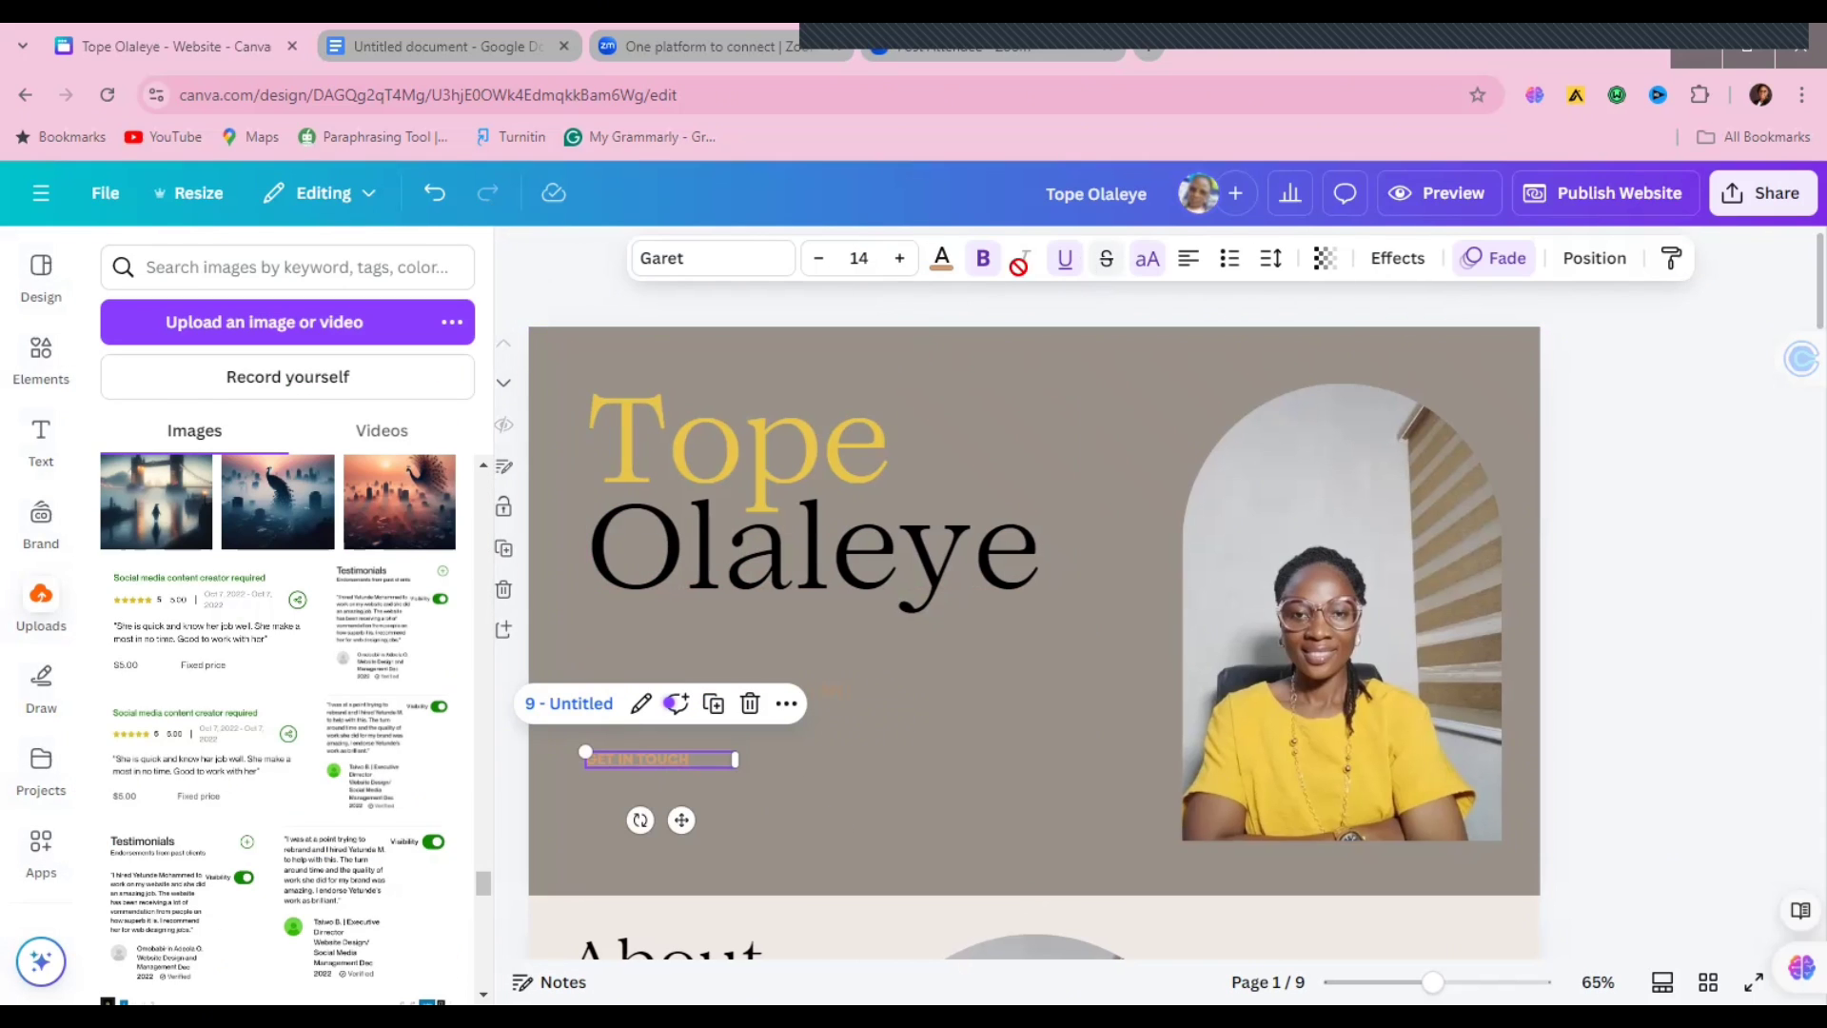
# Step: Make the GET IN TOUCH text yellow on all pages
pyautogui.click(940, 257)
pyautogui.click(429, 438)
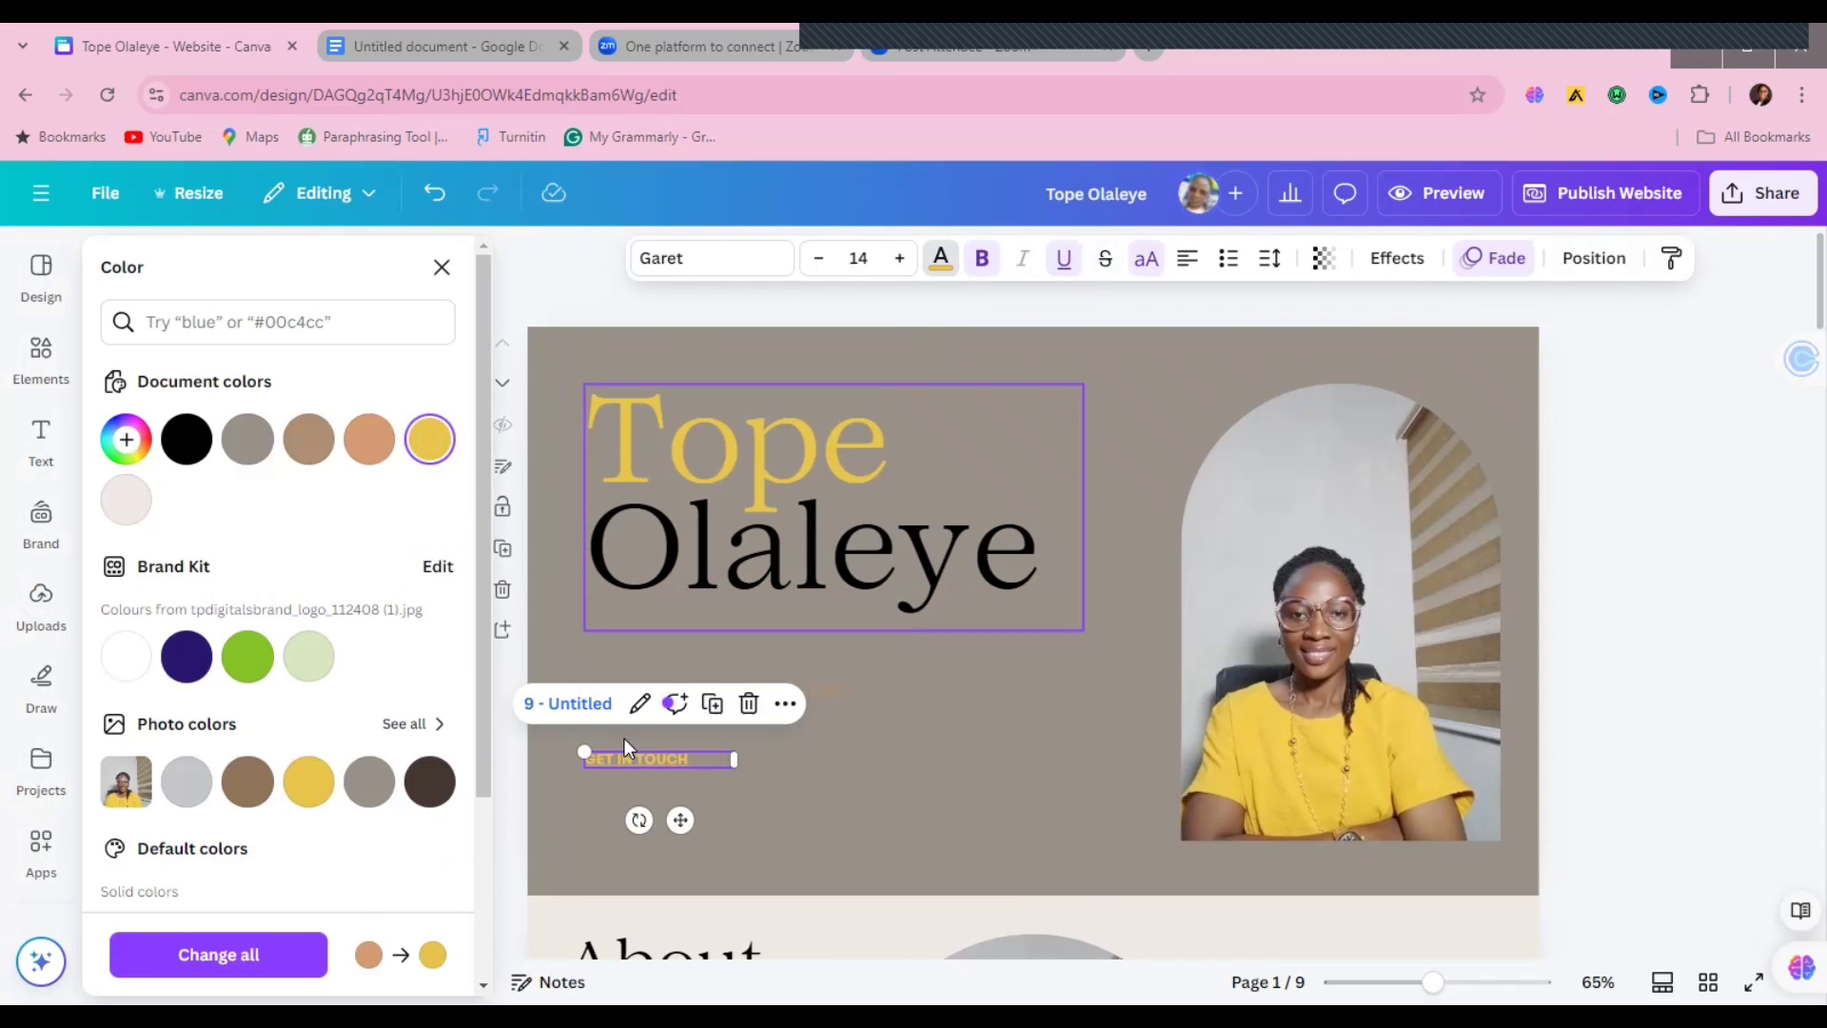
pyautogui.click(218, 954)
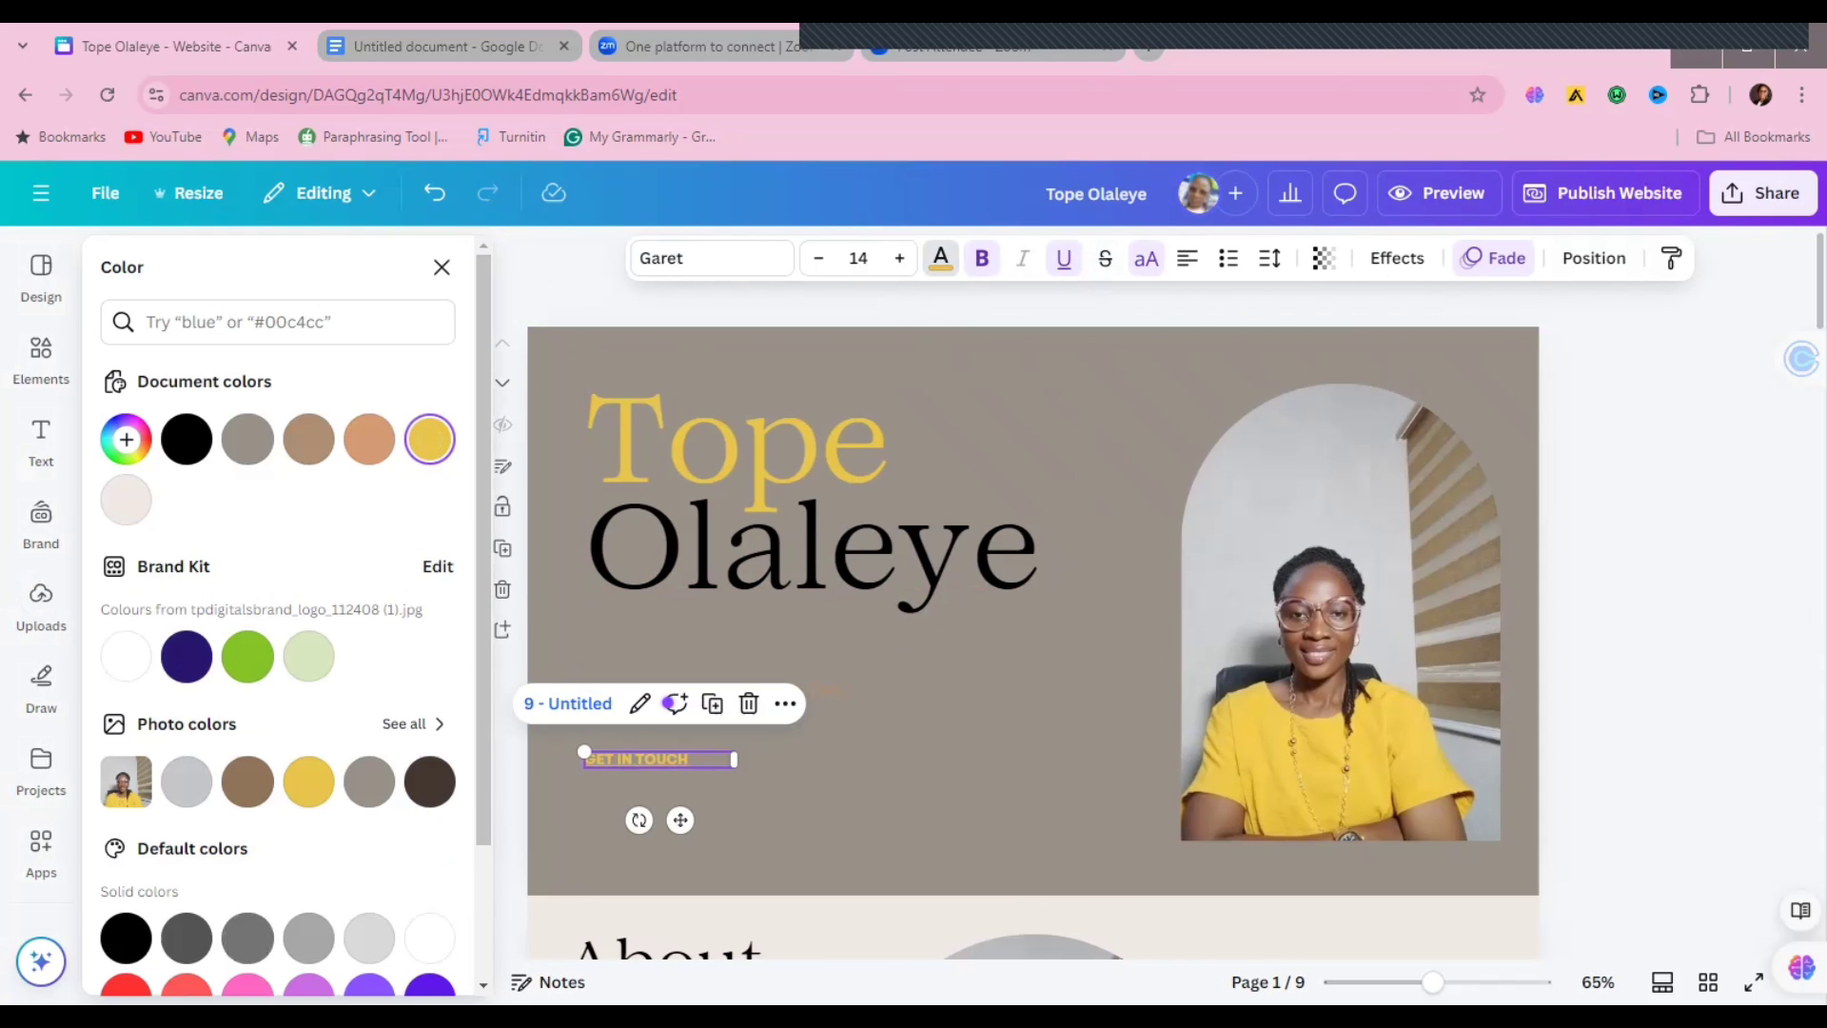
# Step: Change the first page background to the white Brand Kit colour
pyautogui.click(780, 334)
pyautogui.click(927, 259)
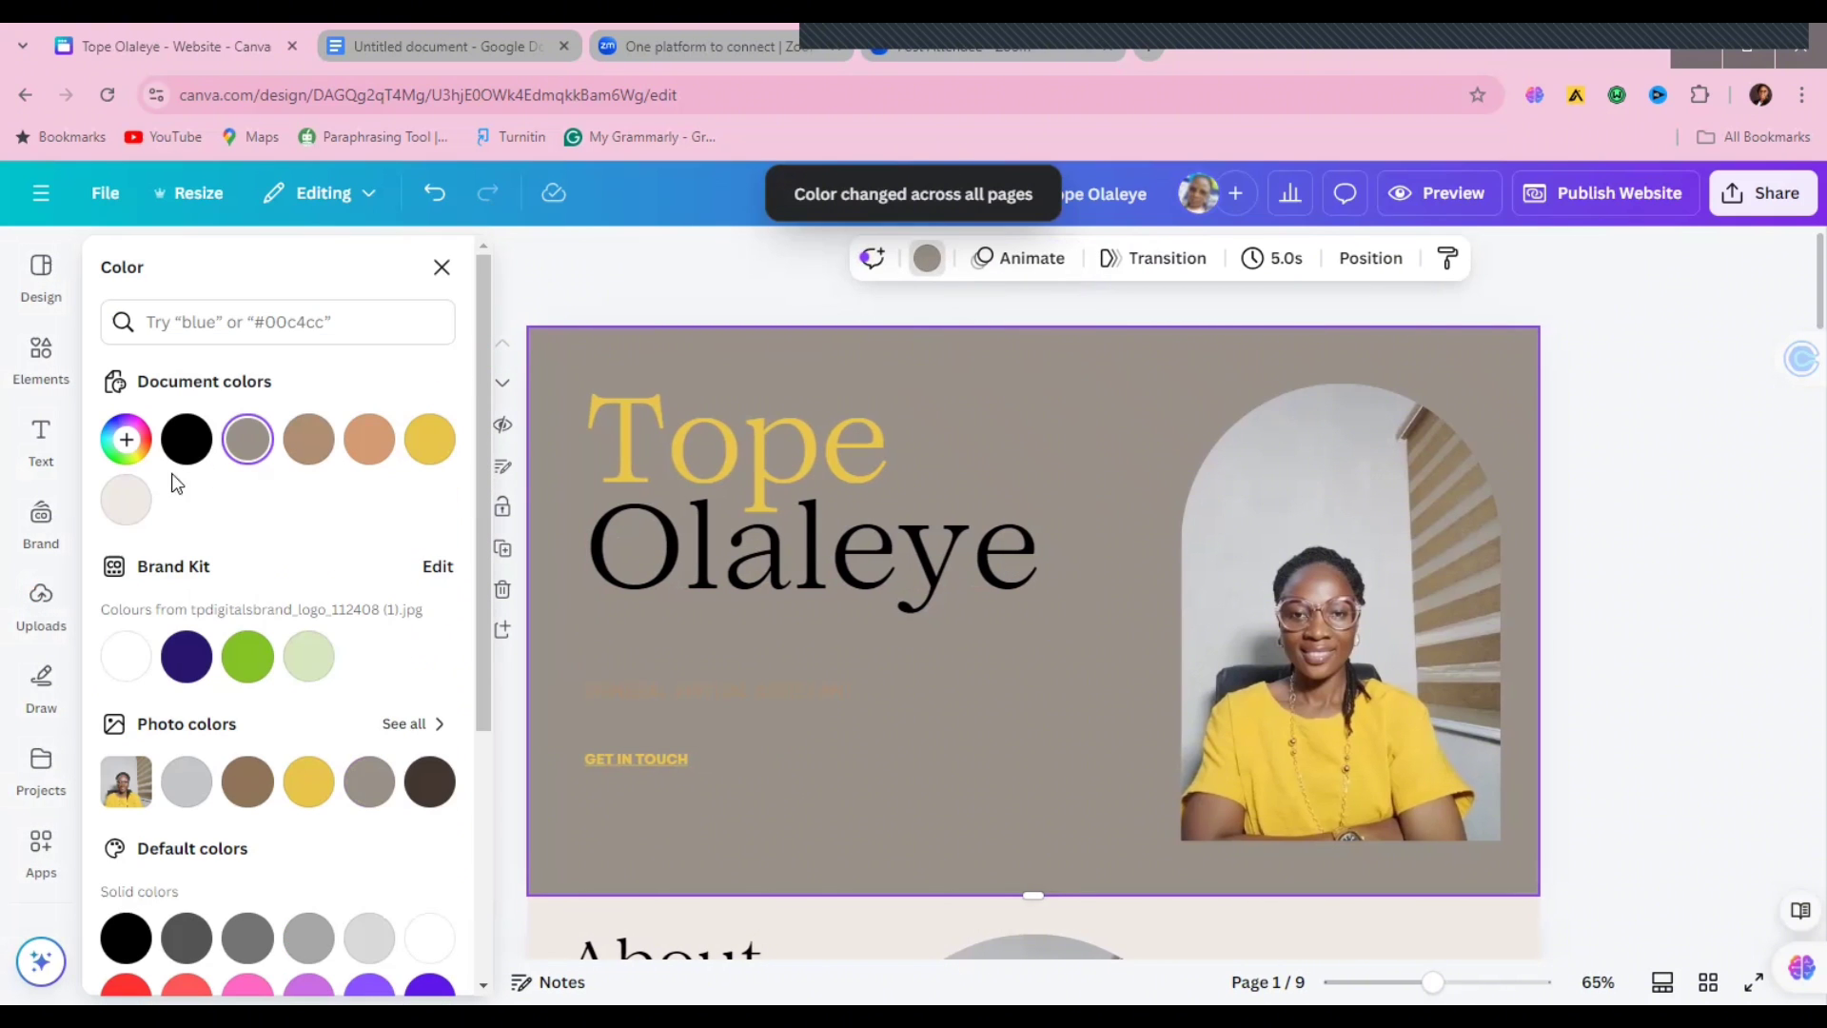
pyautogui.click(128, 657)
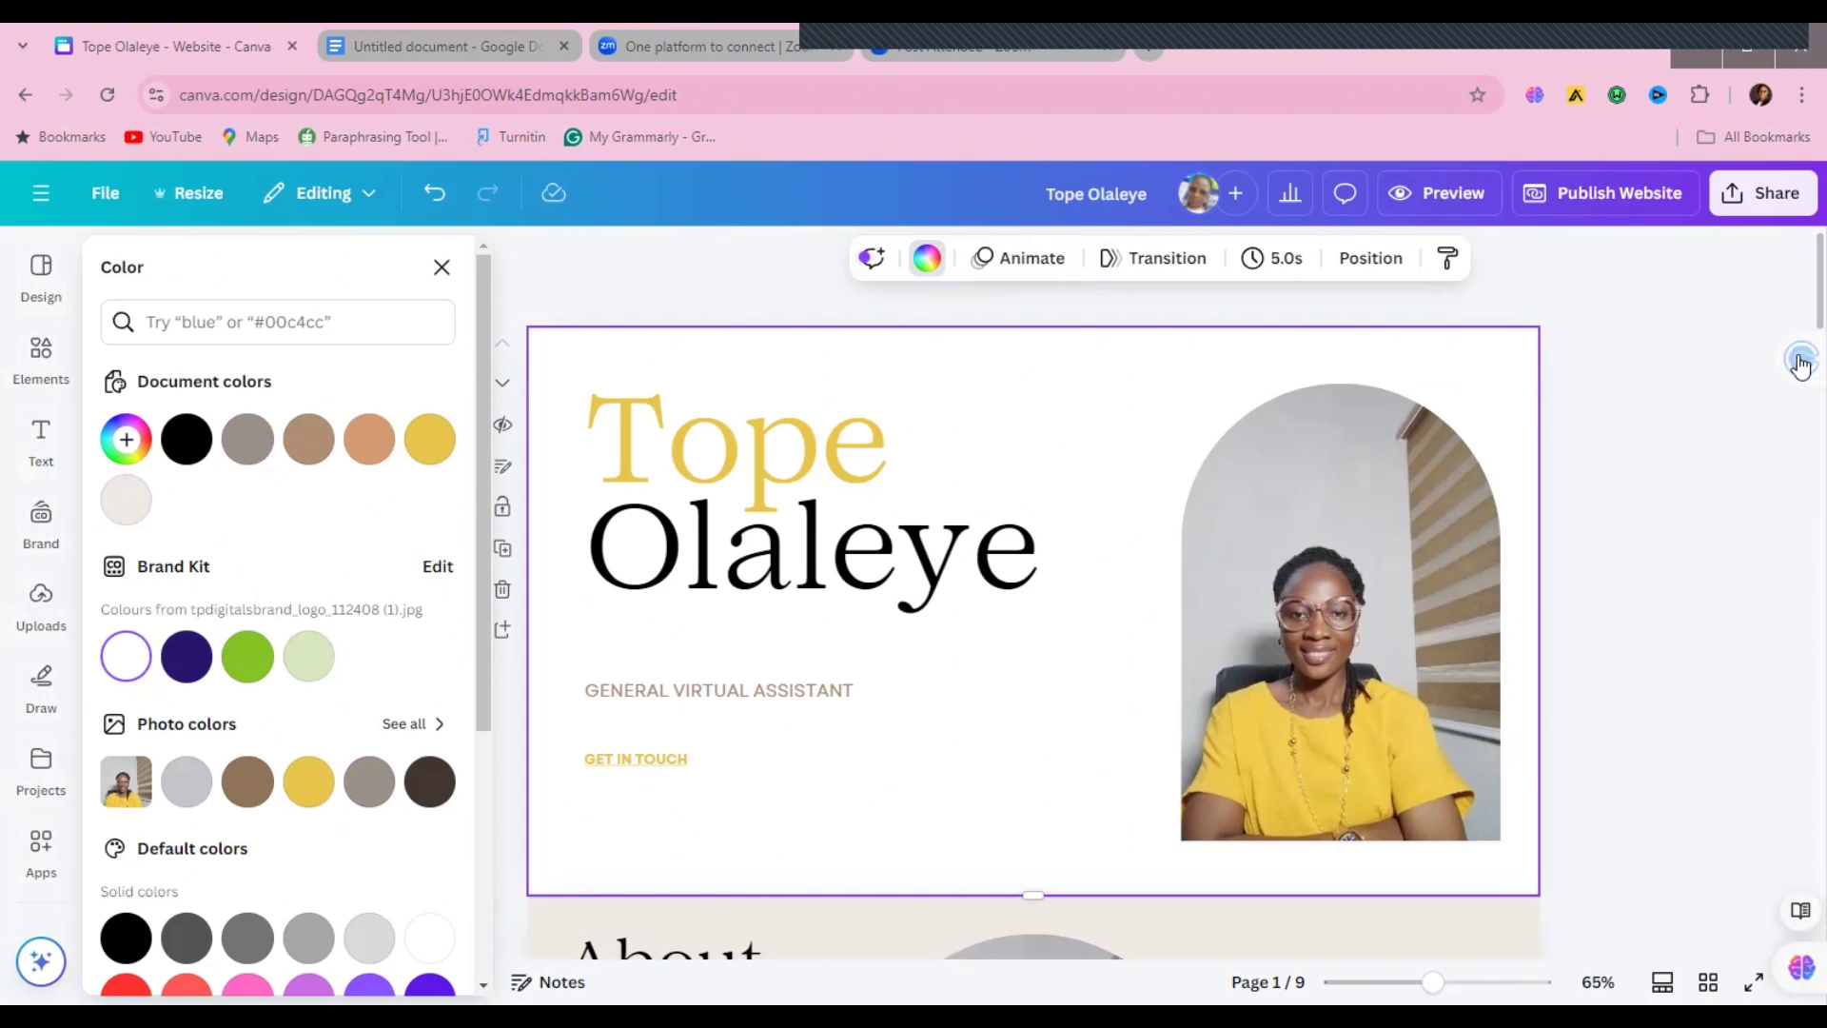
pyautogui.scroll(-3, 1796, 285)
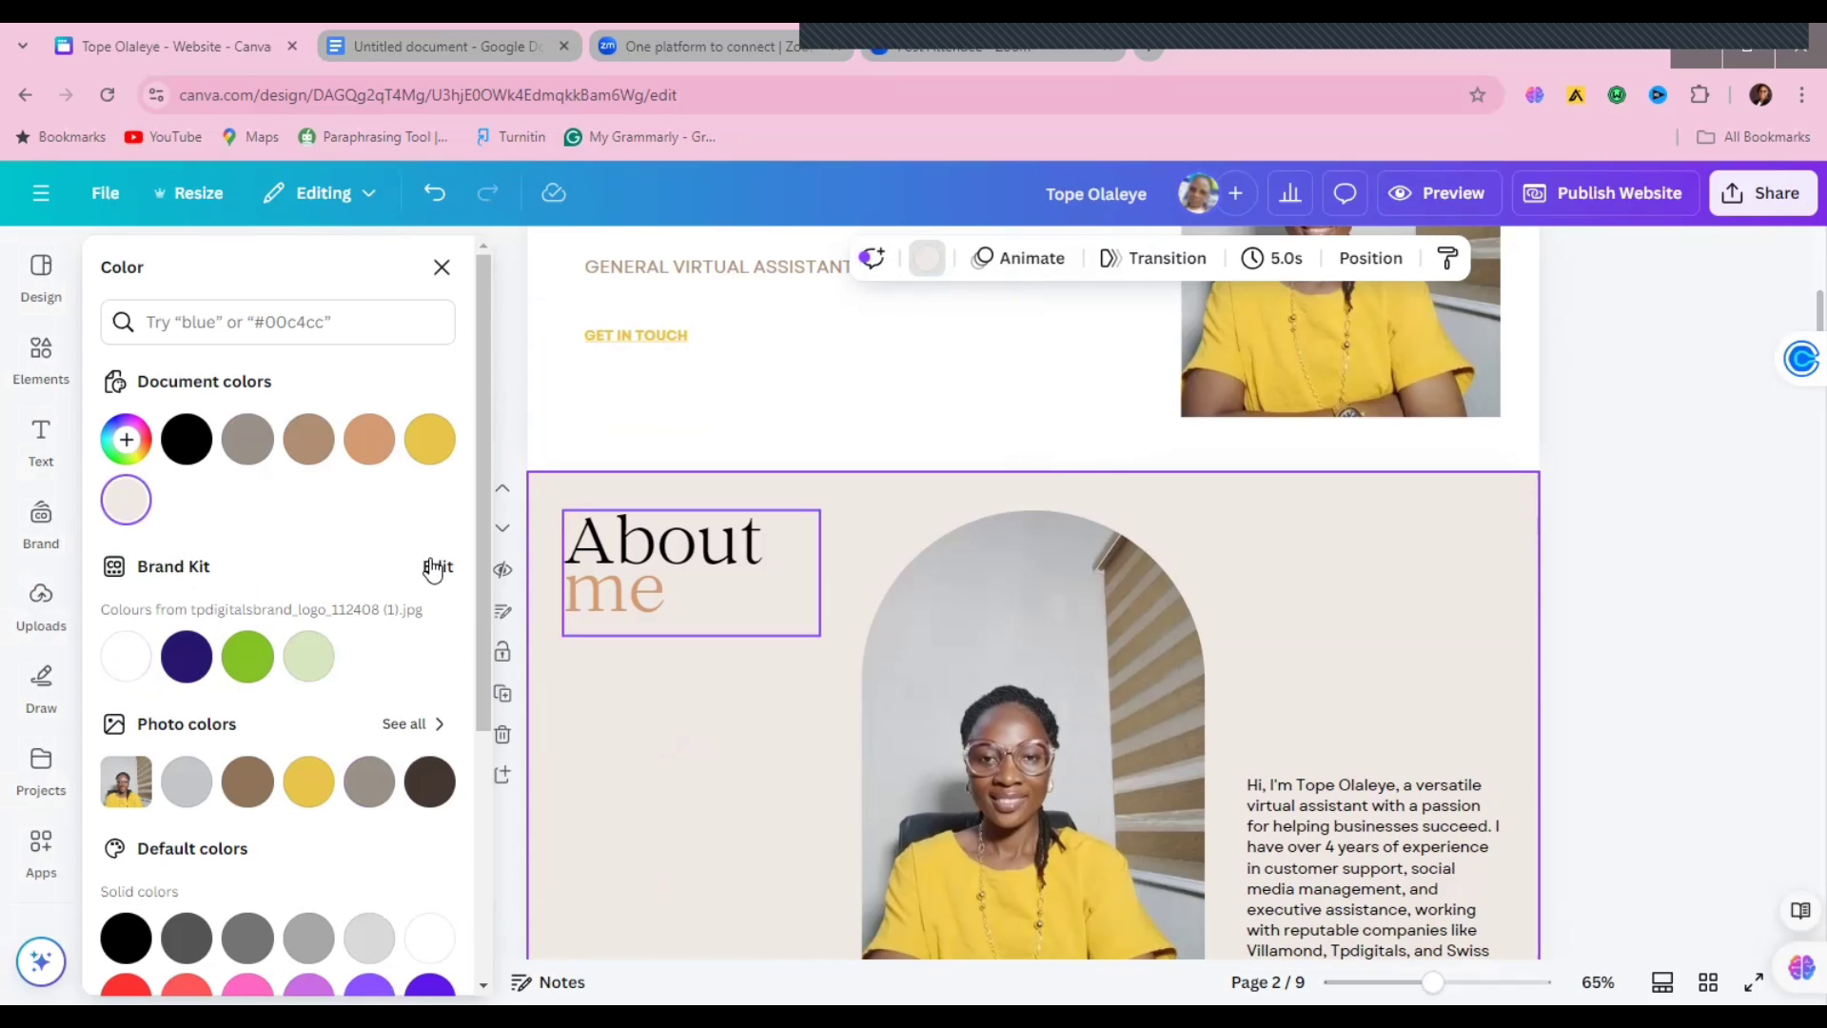
# Step: Give the About me page a white background and recolour the heading's word 'me' yellow
pyautogui.click(125, 657)
pyautogui.click(678, 579)
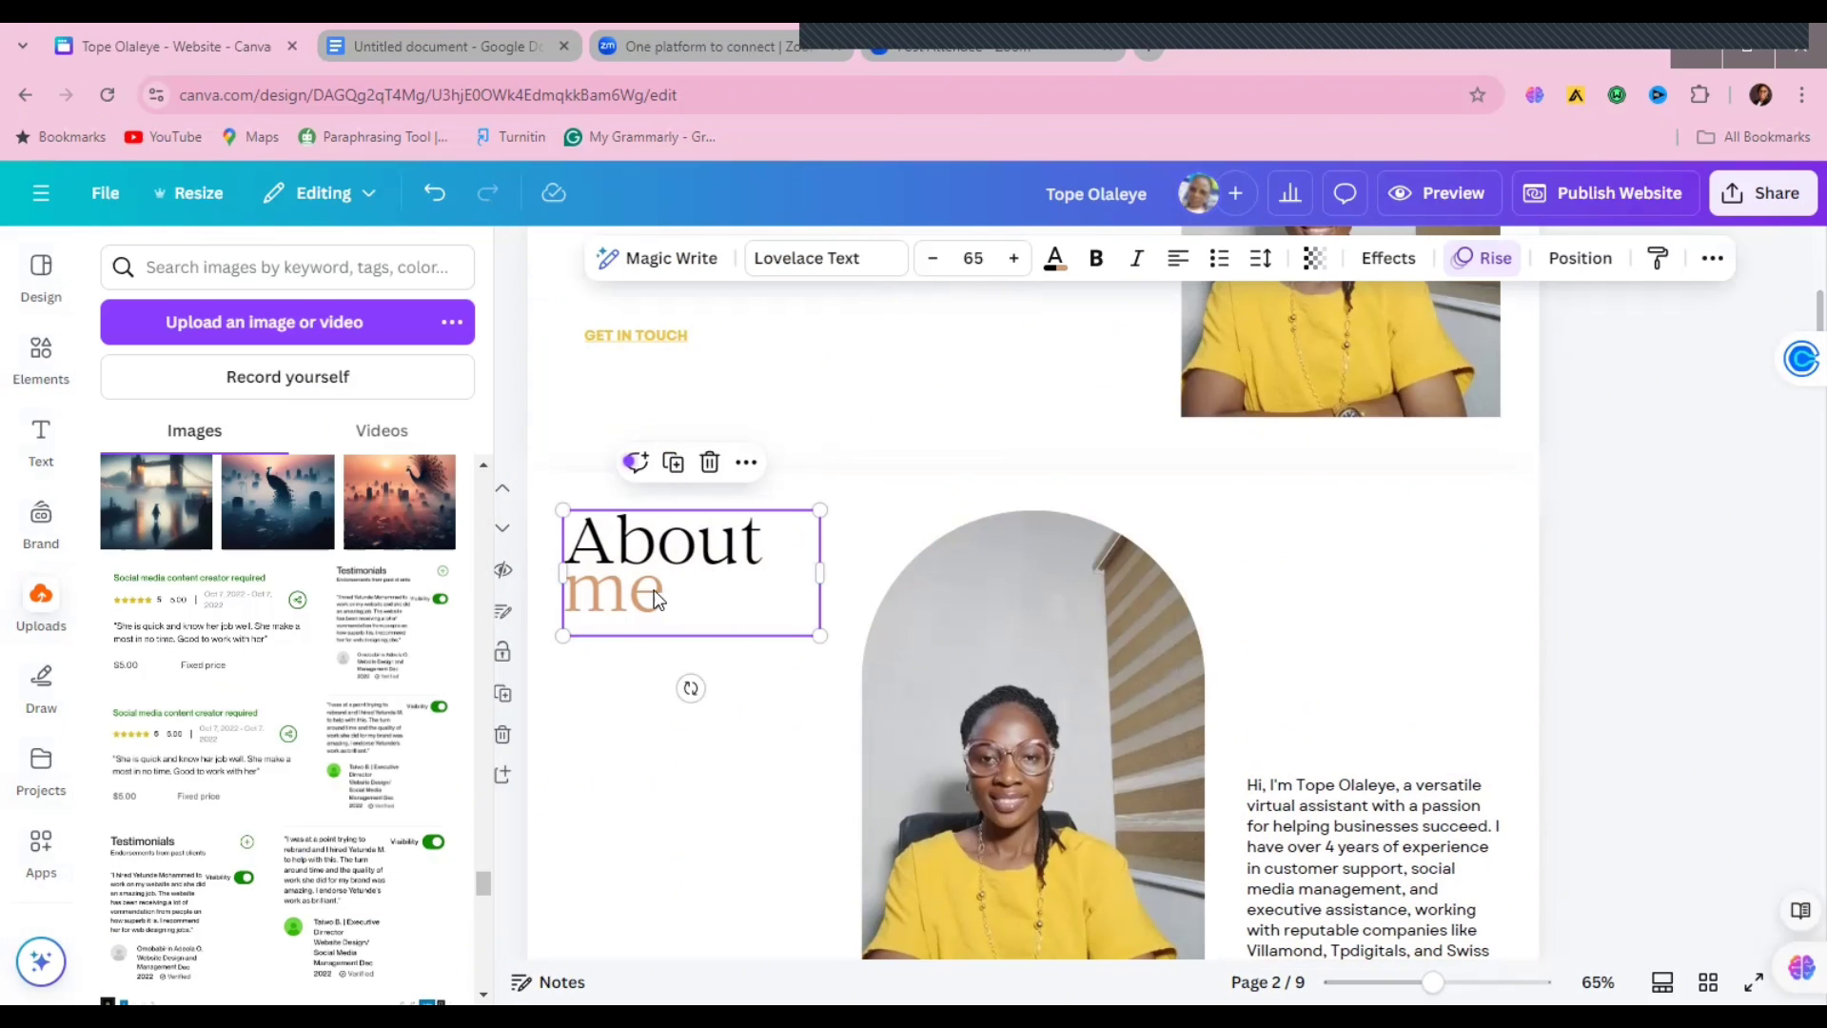
pyautogui.doubleClick(678, 579)
pyautogui.moveTo(668, 594); pyautogui.dragTo(568, 592)
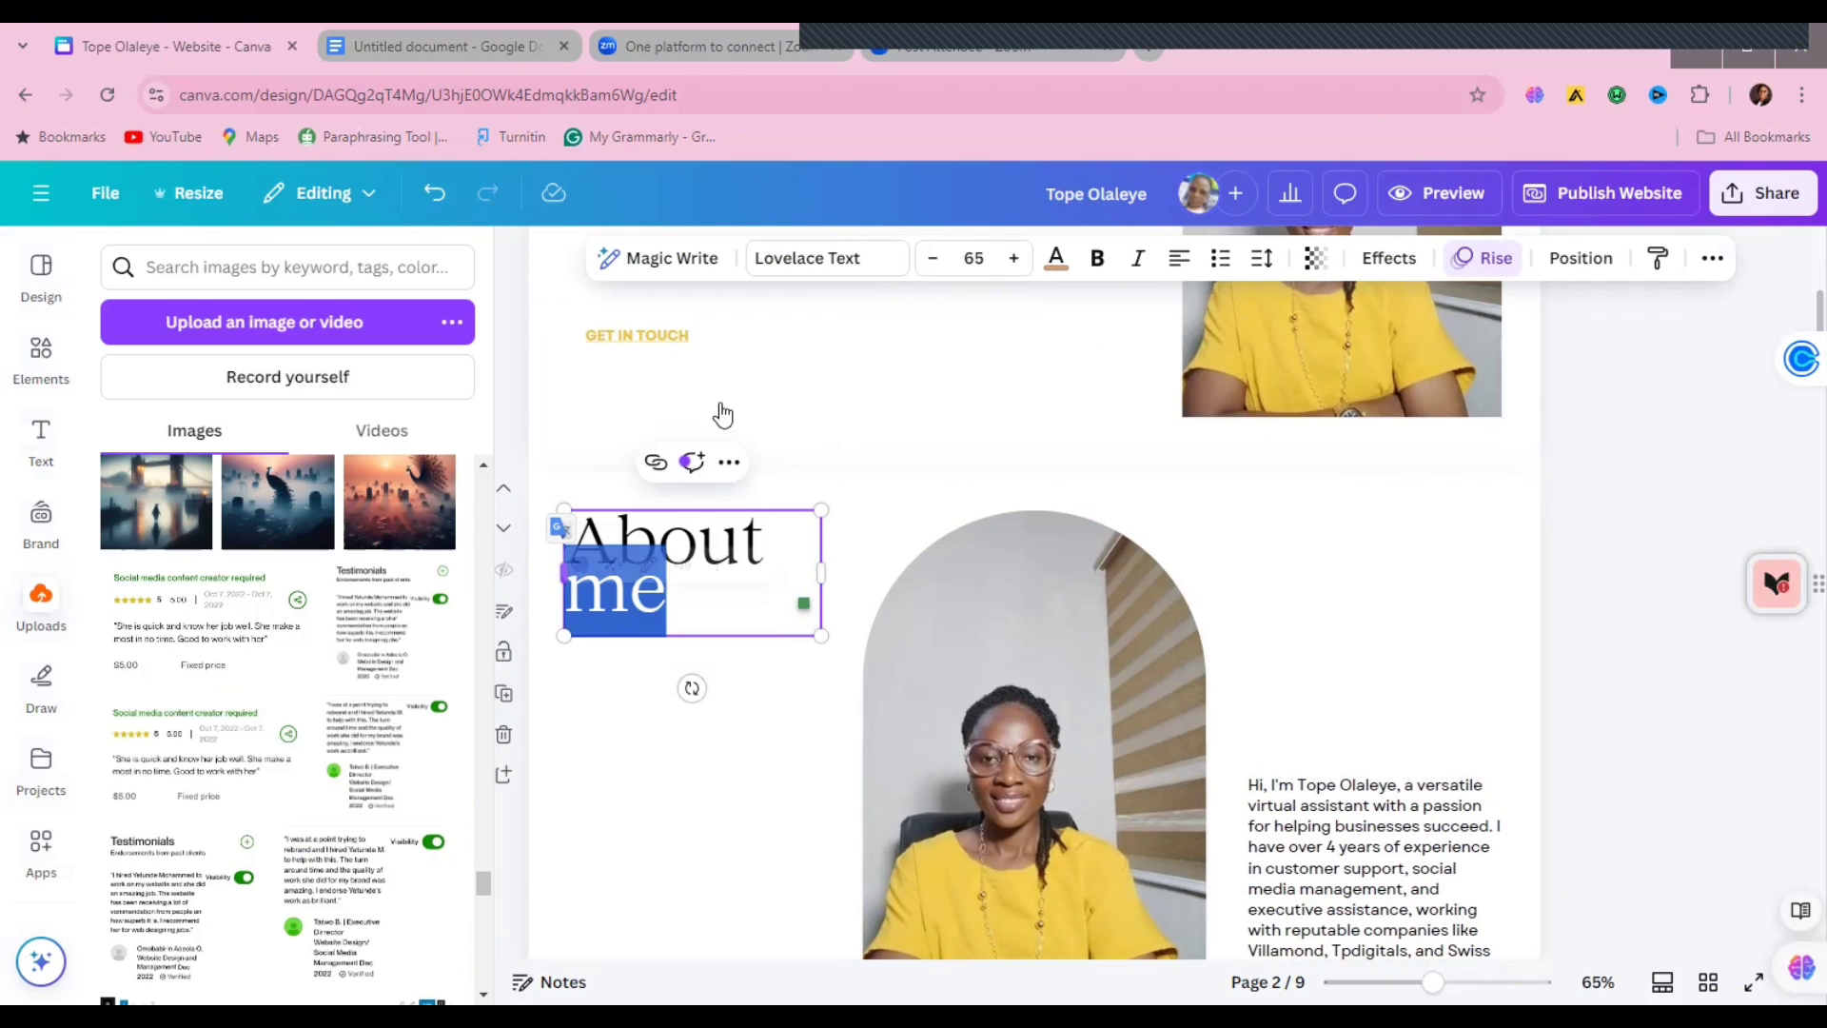
pyautogui.click(1055, 258)
pyautogui.click(362, 441)
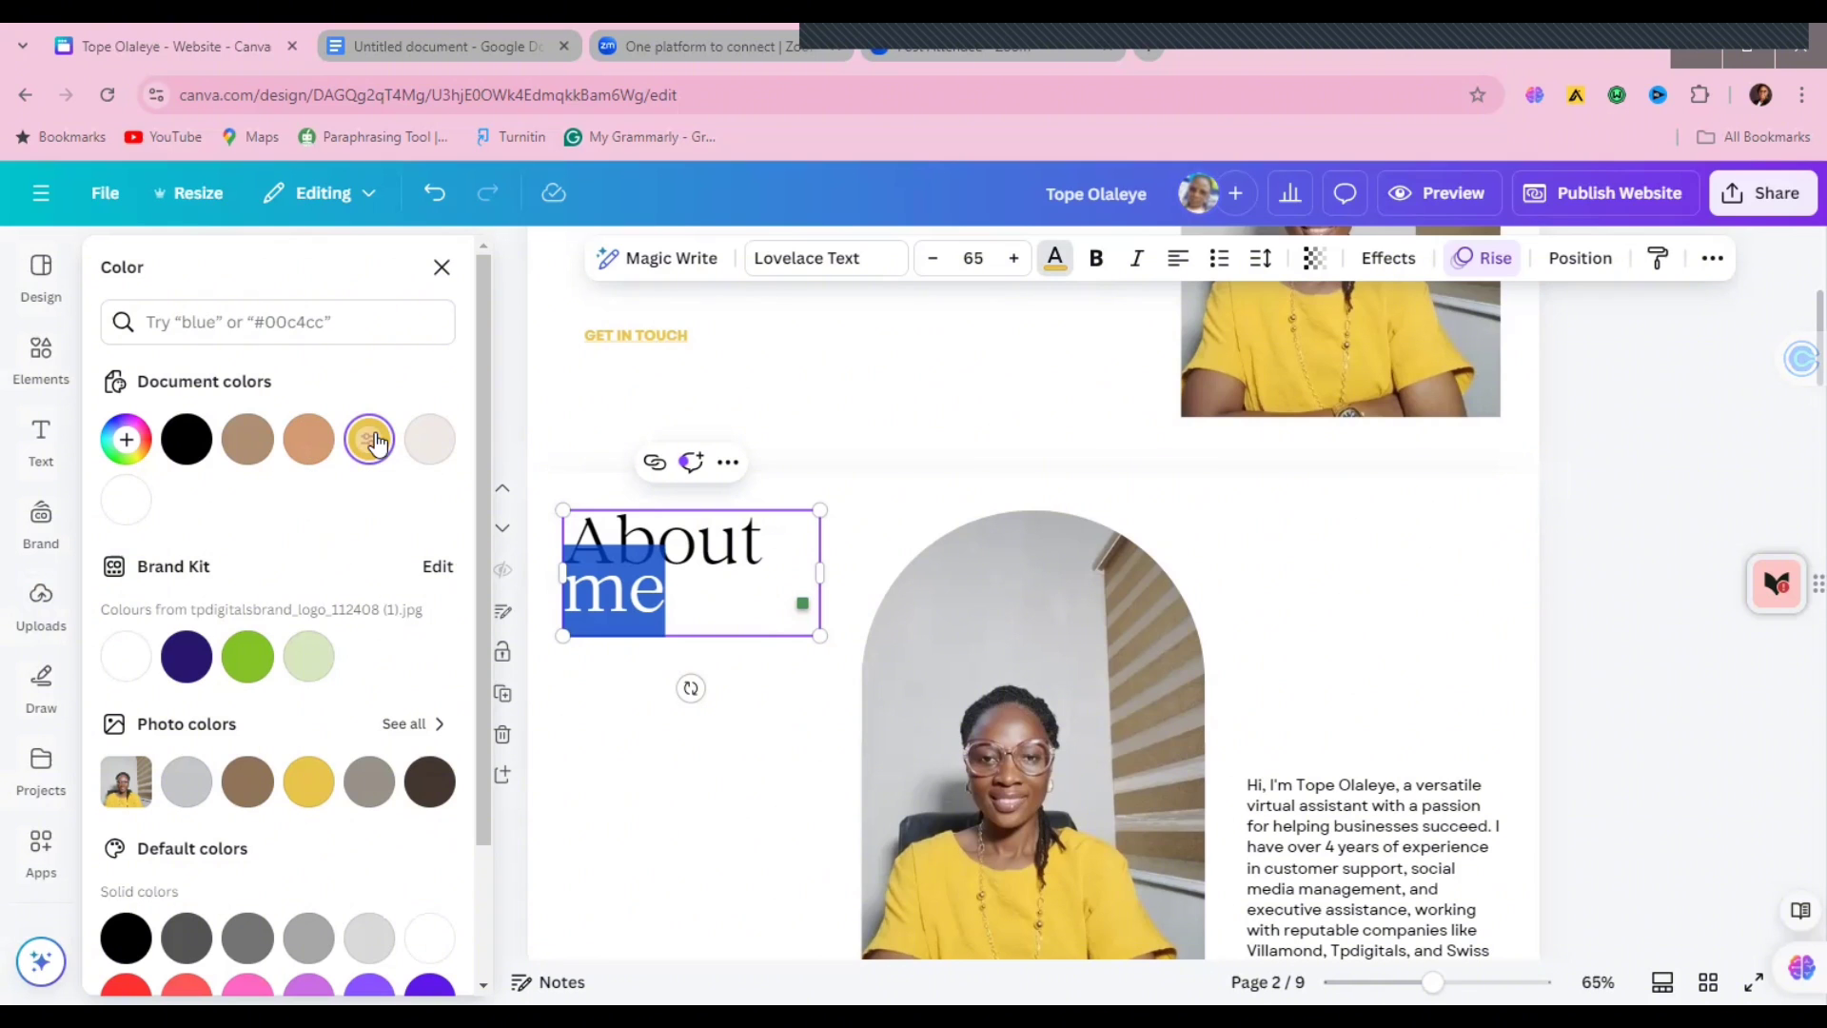
pyautogui.press('Escape')
pyautogui.scroll(-6, 1797, 314)
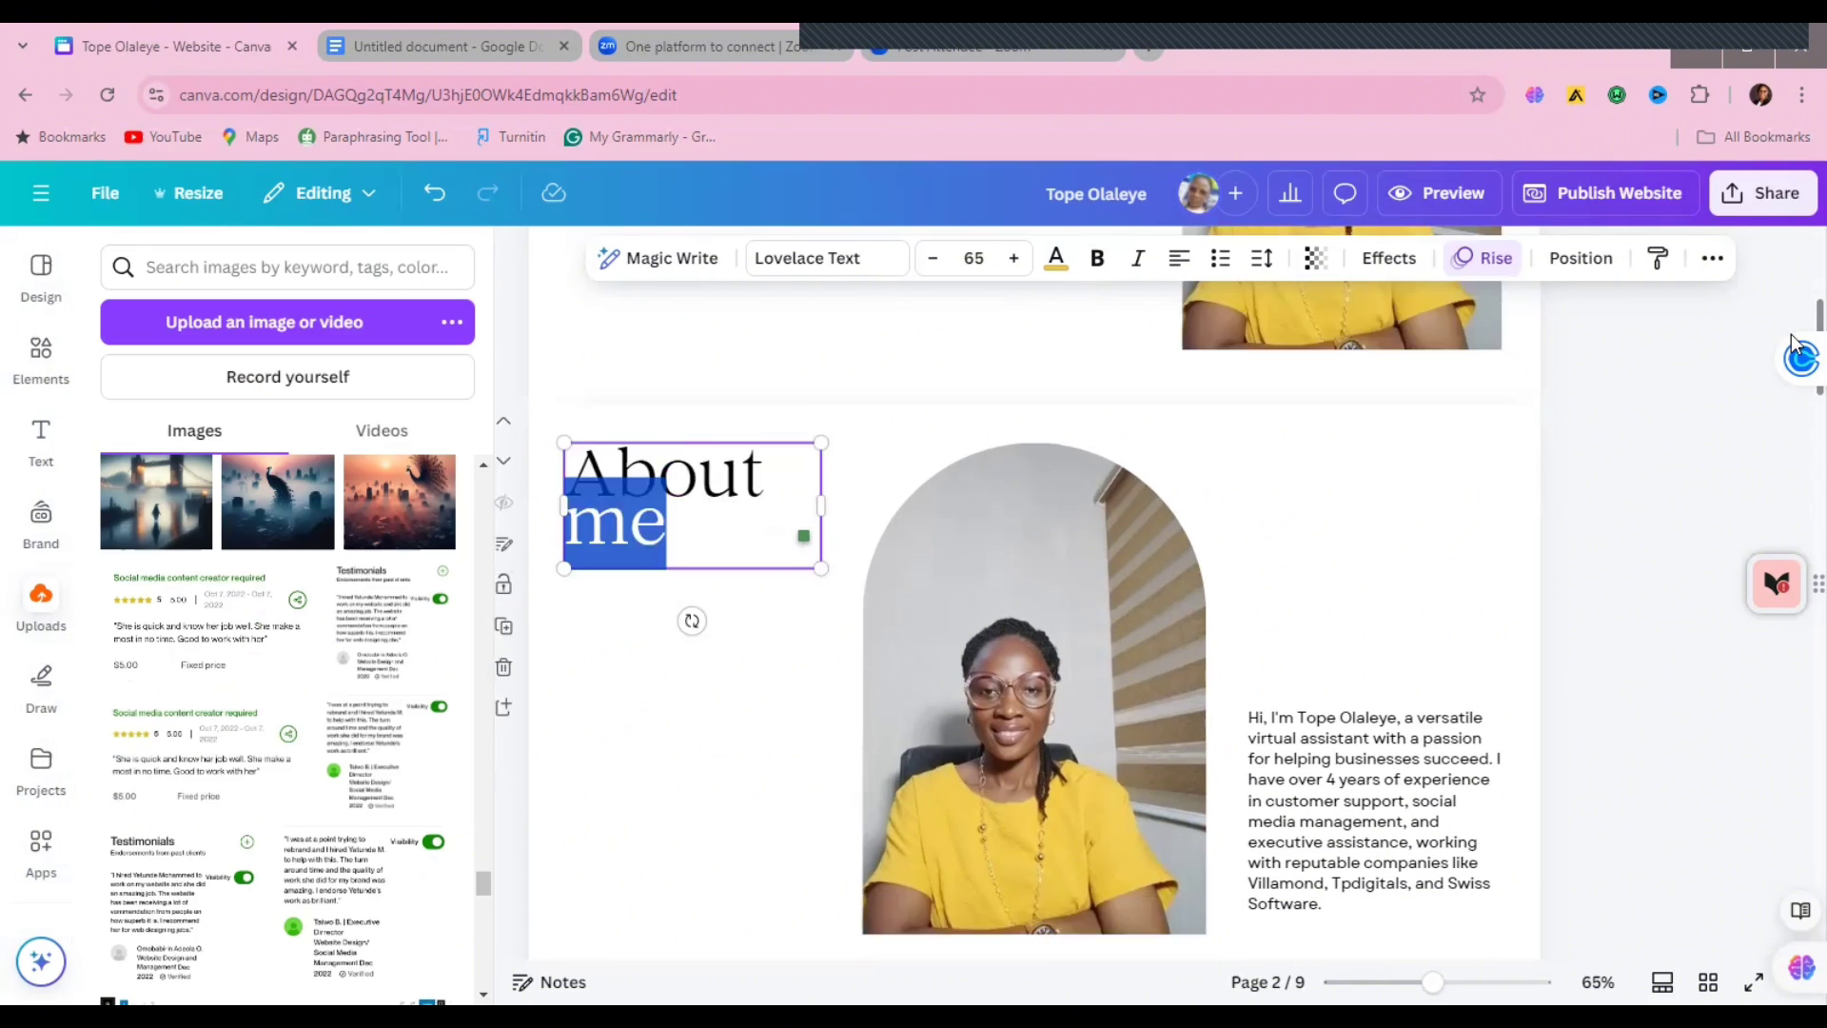
pyautogui.click(1035, 463)
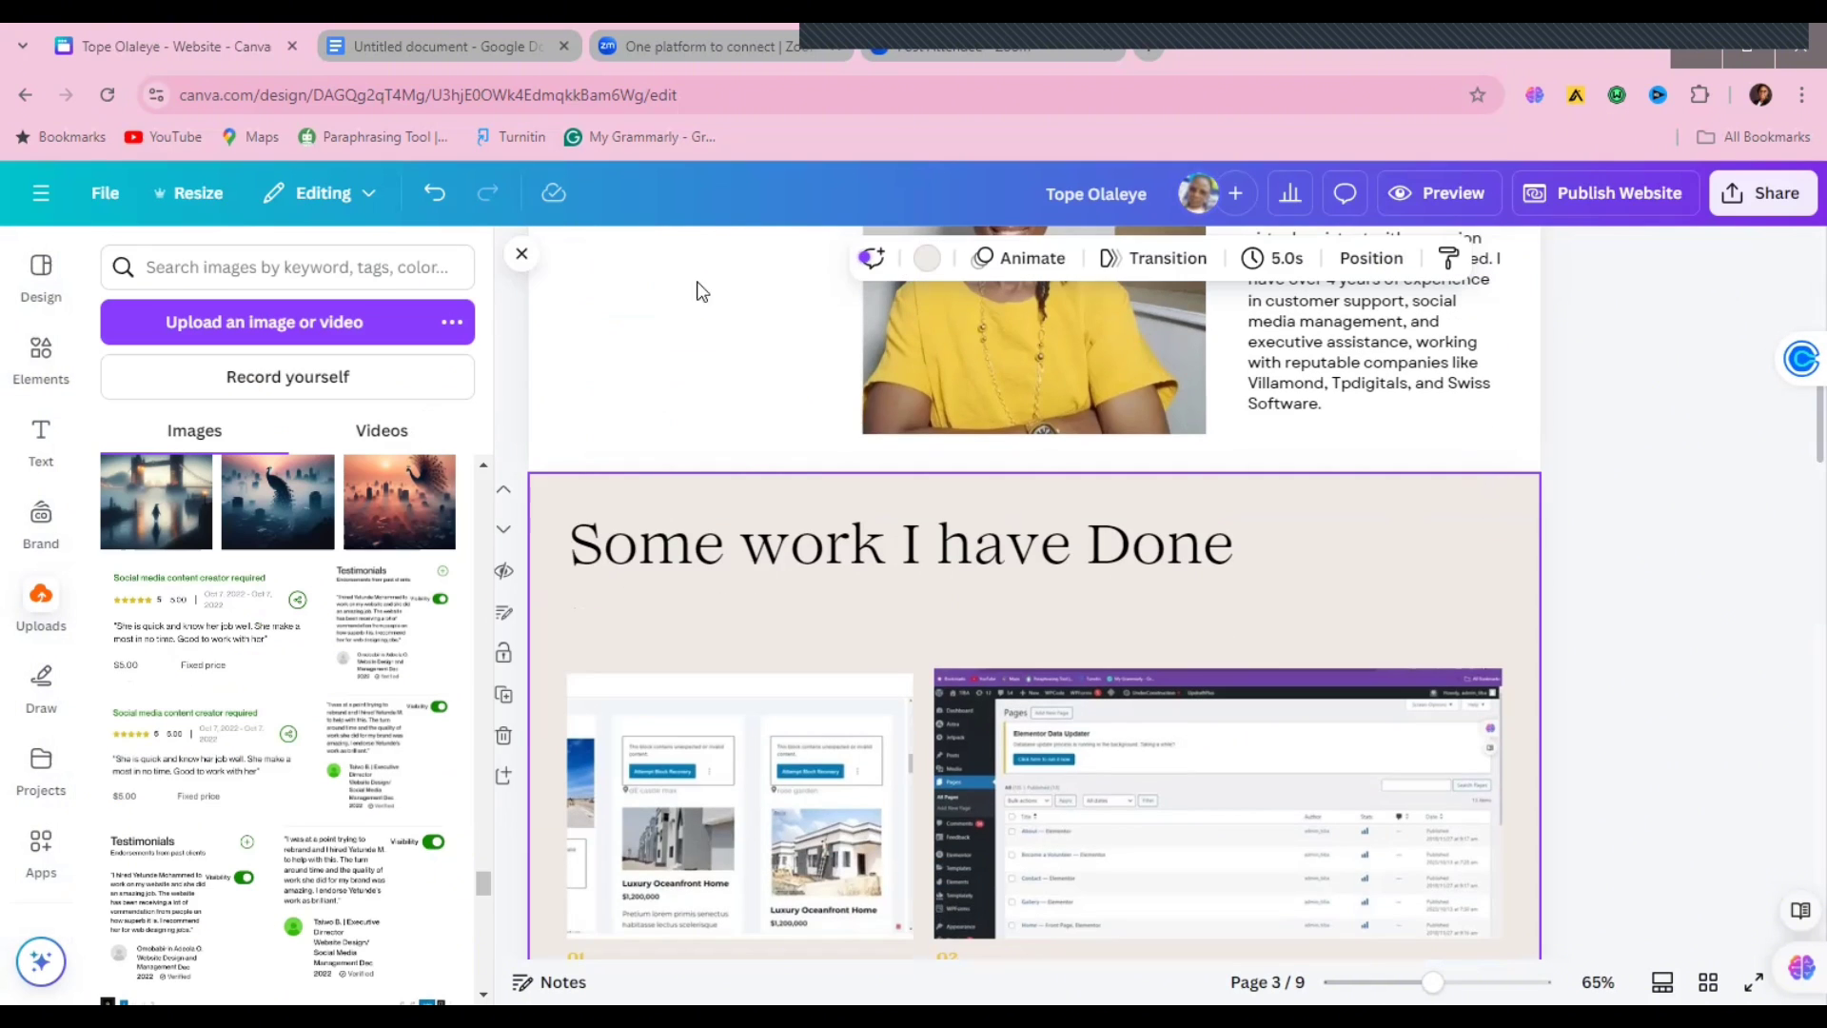
# Step: Set the Some work I have Done background to white and change all beige pages to white
pyautogui.click(926, 258)
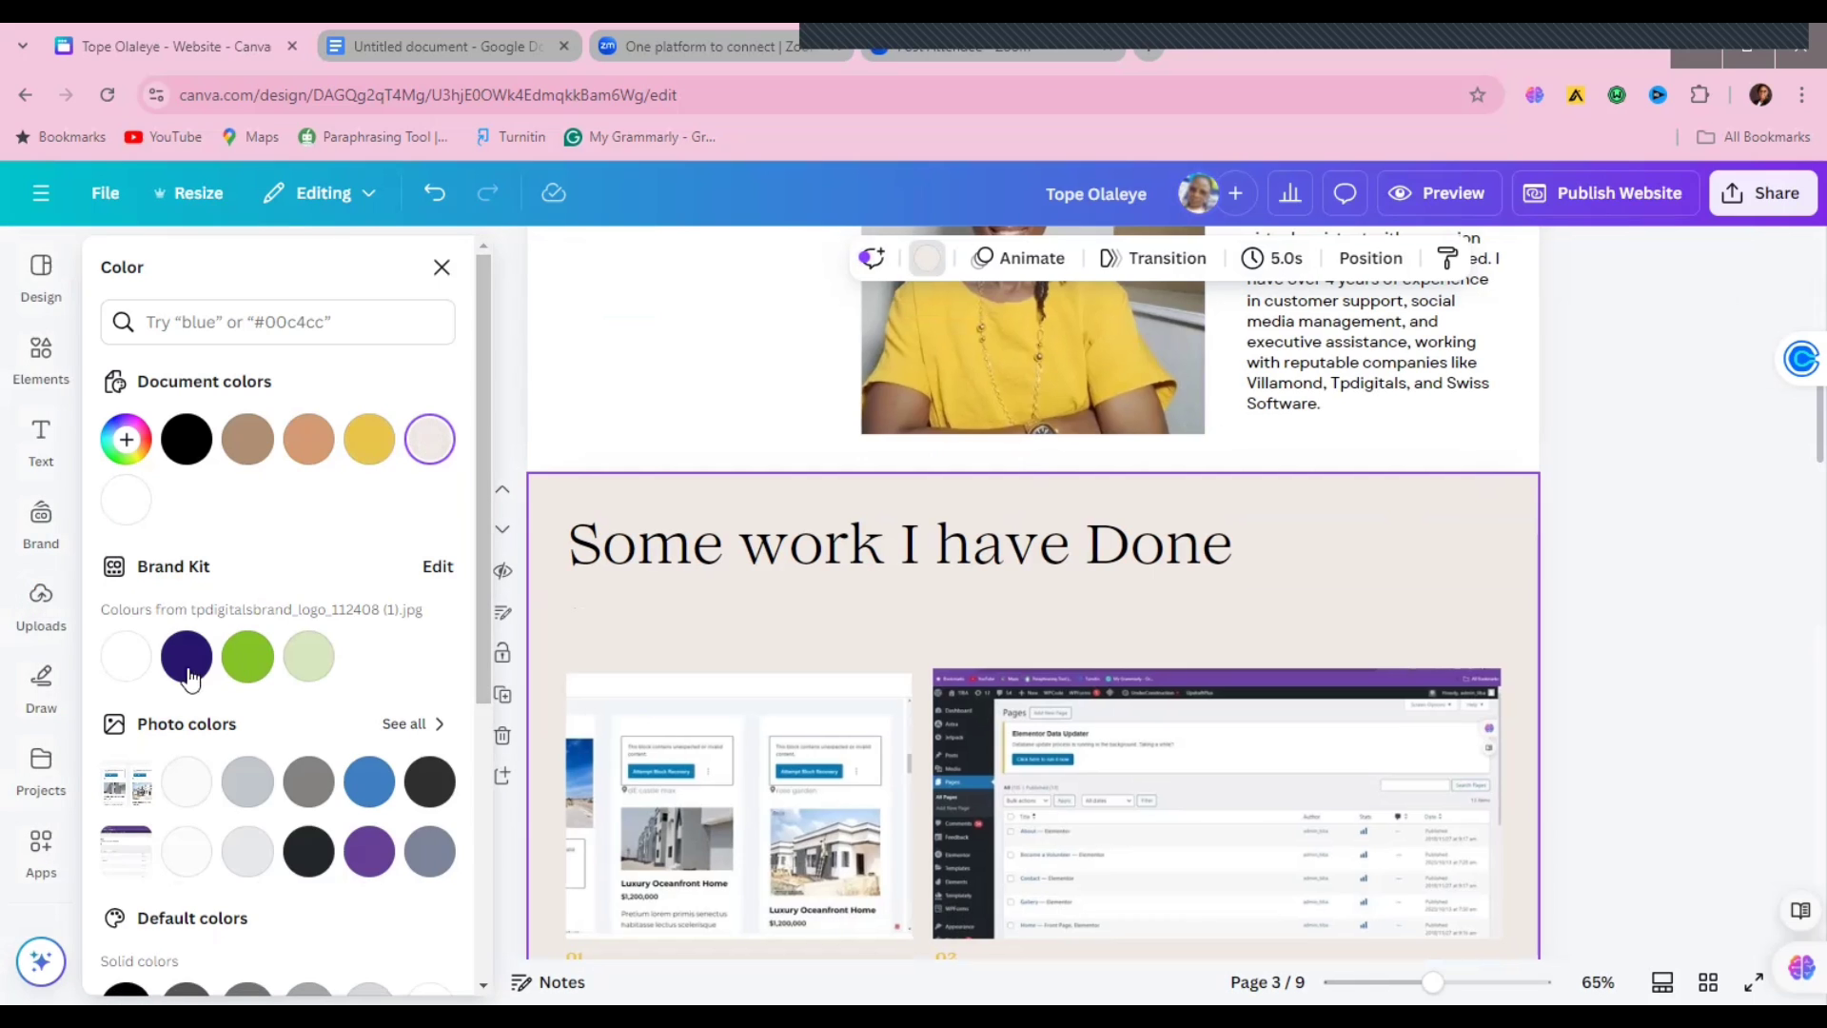
pyautogui.click(125, 657)
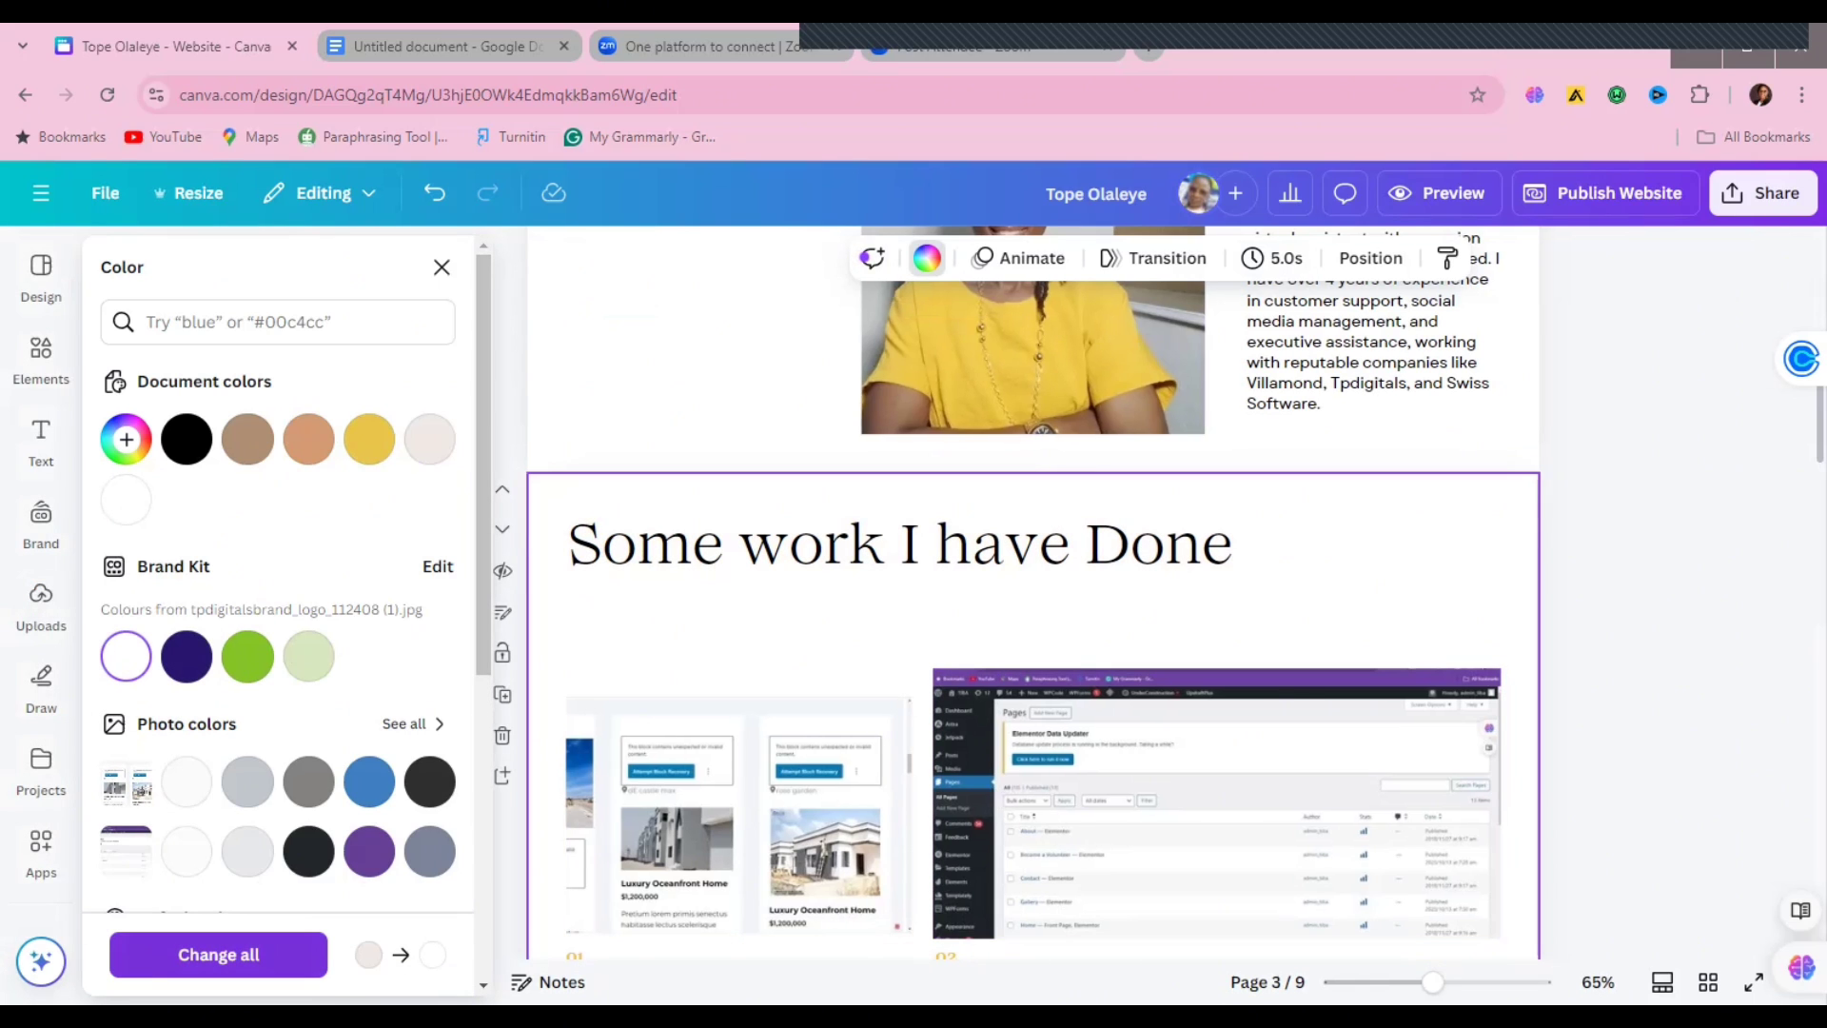
pyautogui.click(218, 955)
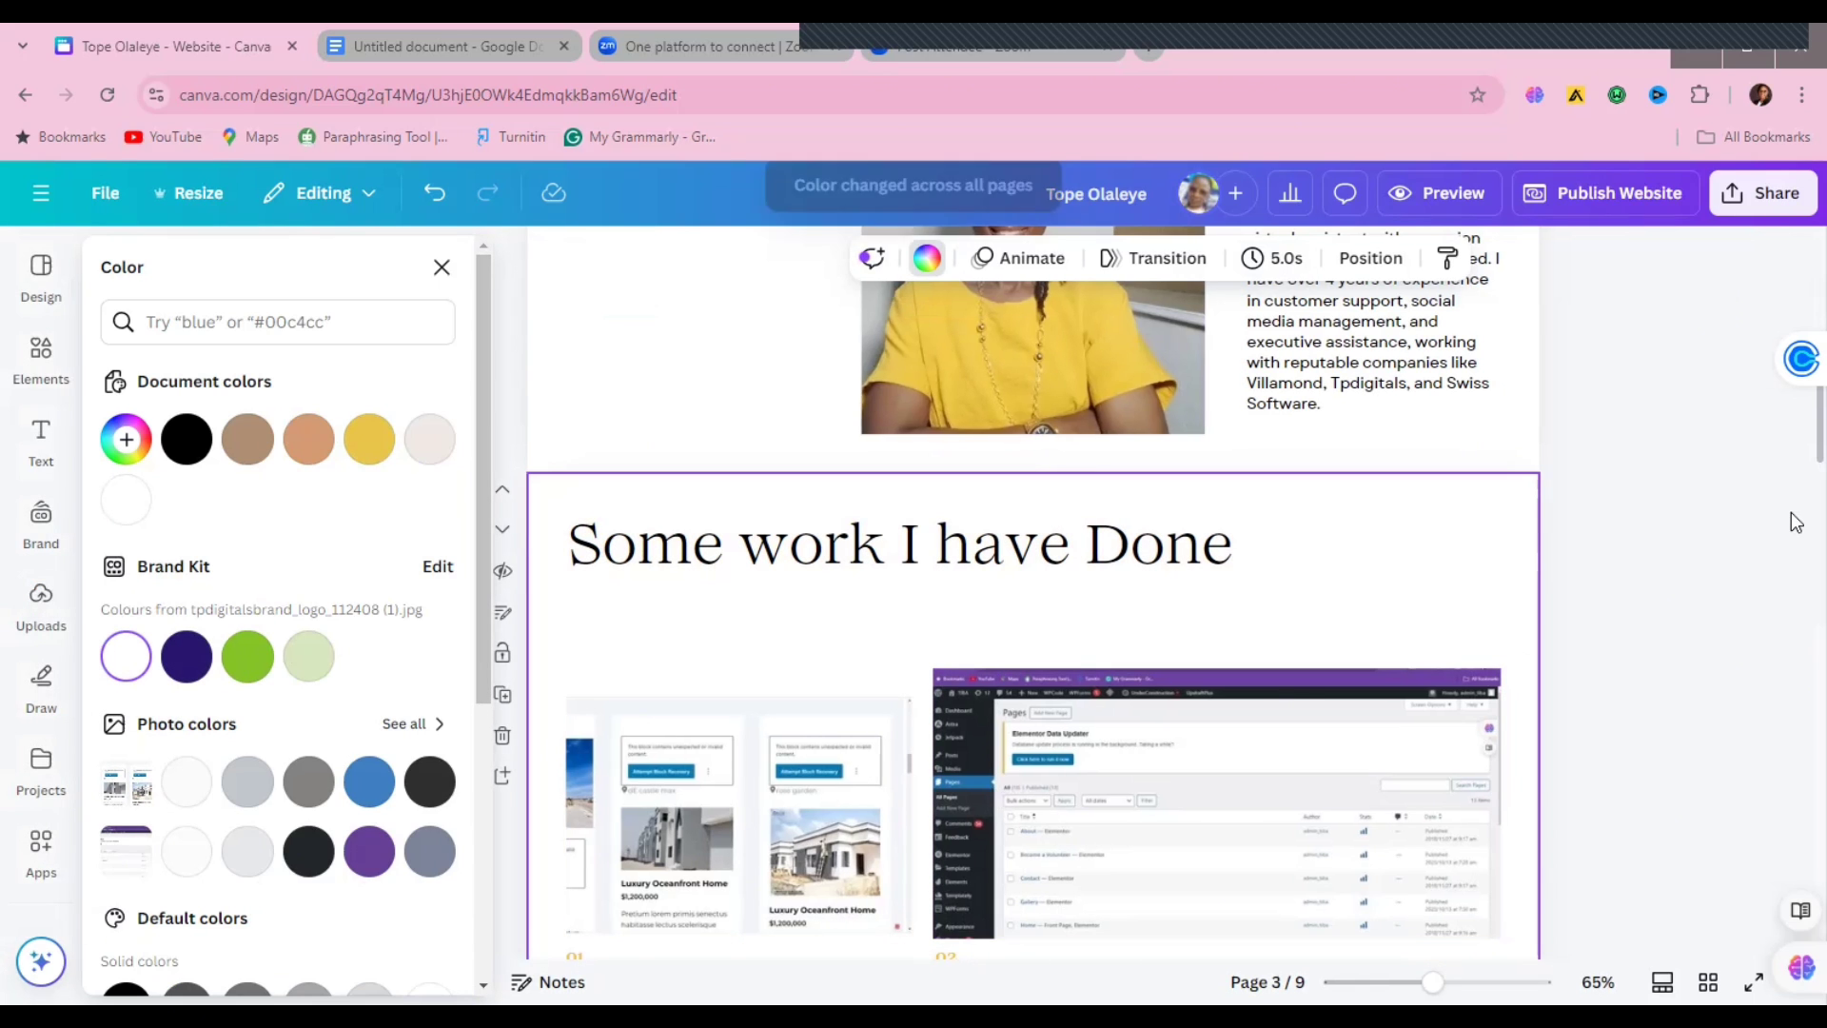
pyautogui.scroll(-10, 1795, 533)
pyautogui.scroll(10, 1796, 558)
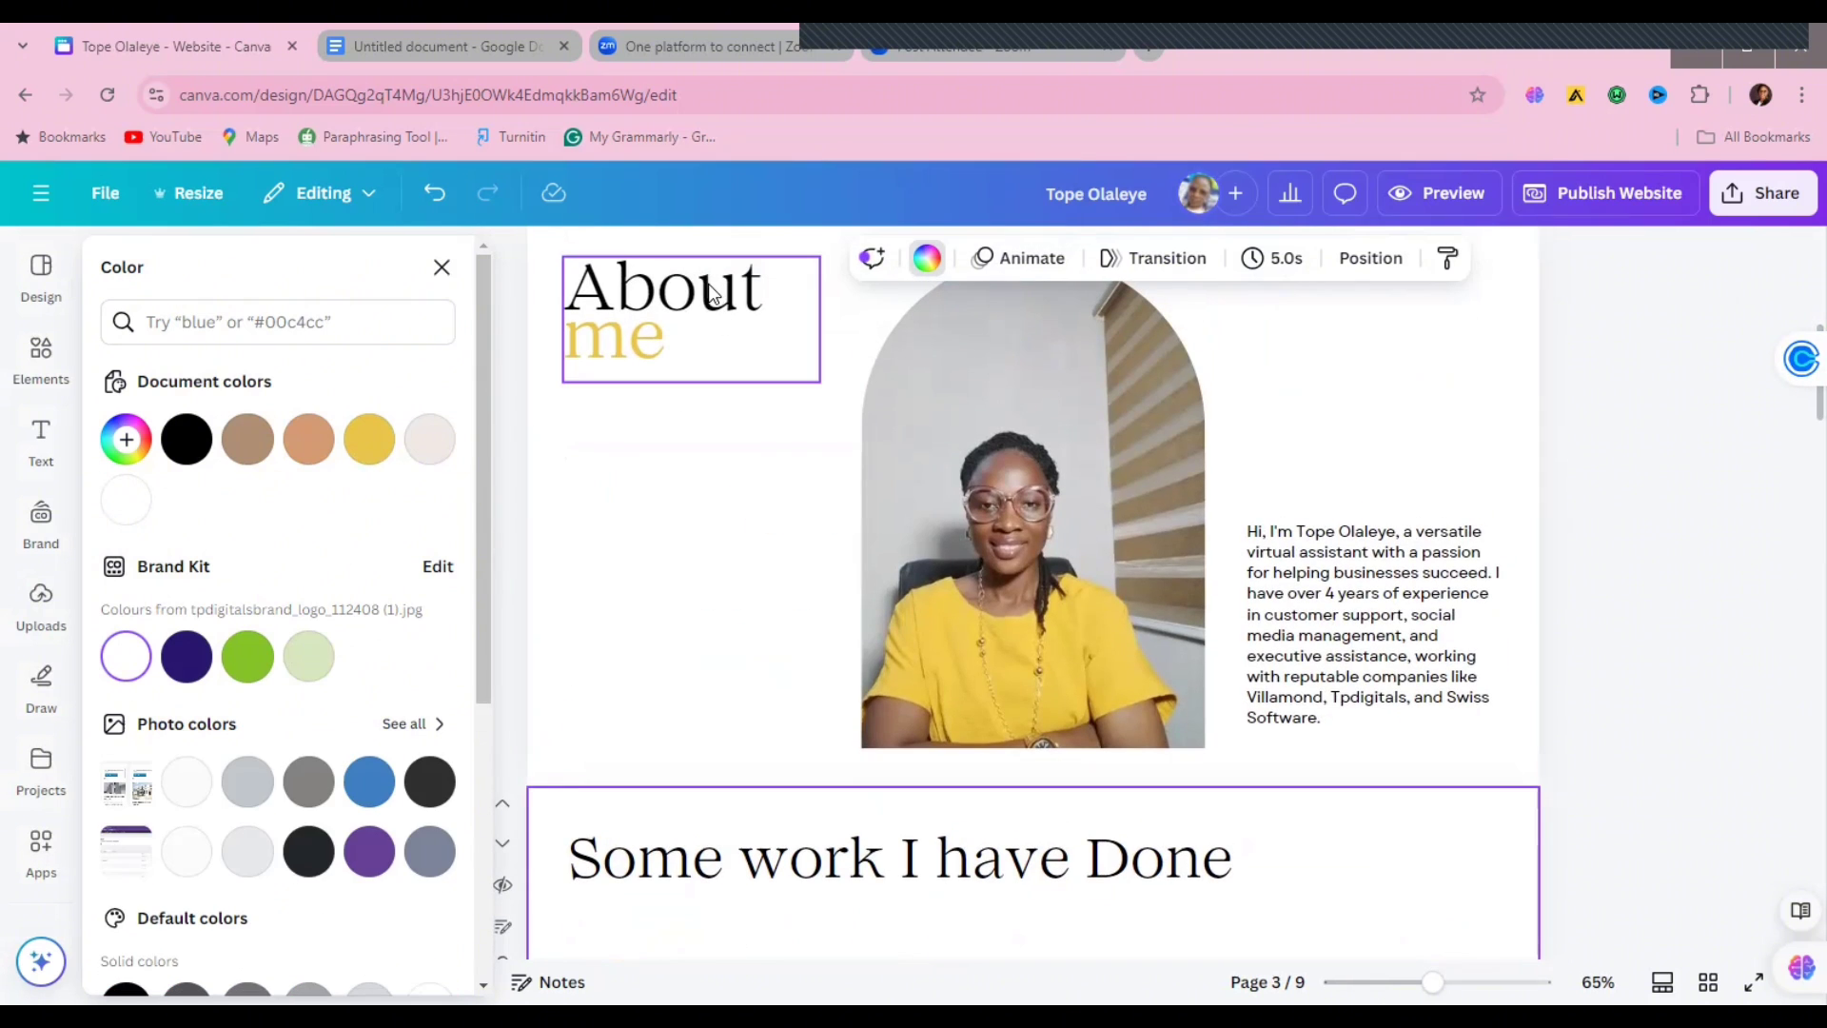
# Step: Change the About me heading font to Ovo and replace Lovelace Text with Ovo everywhere
pyautogui.click(647, 328)
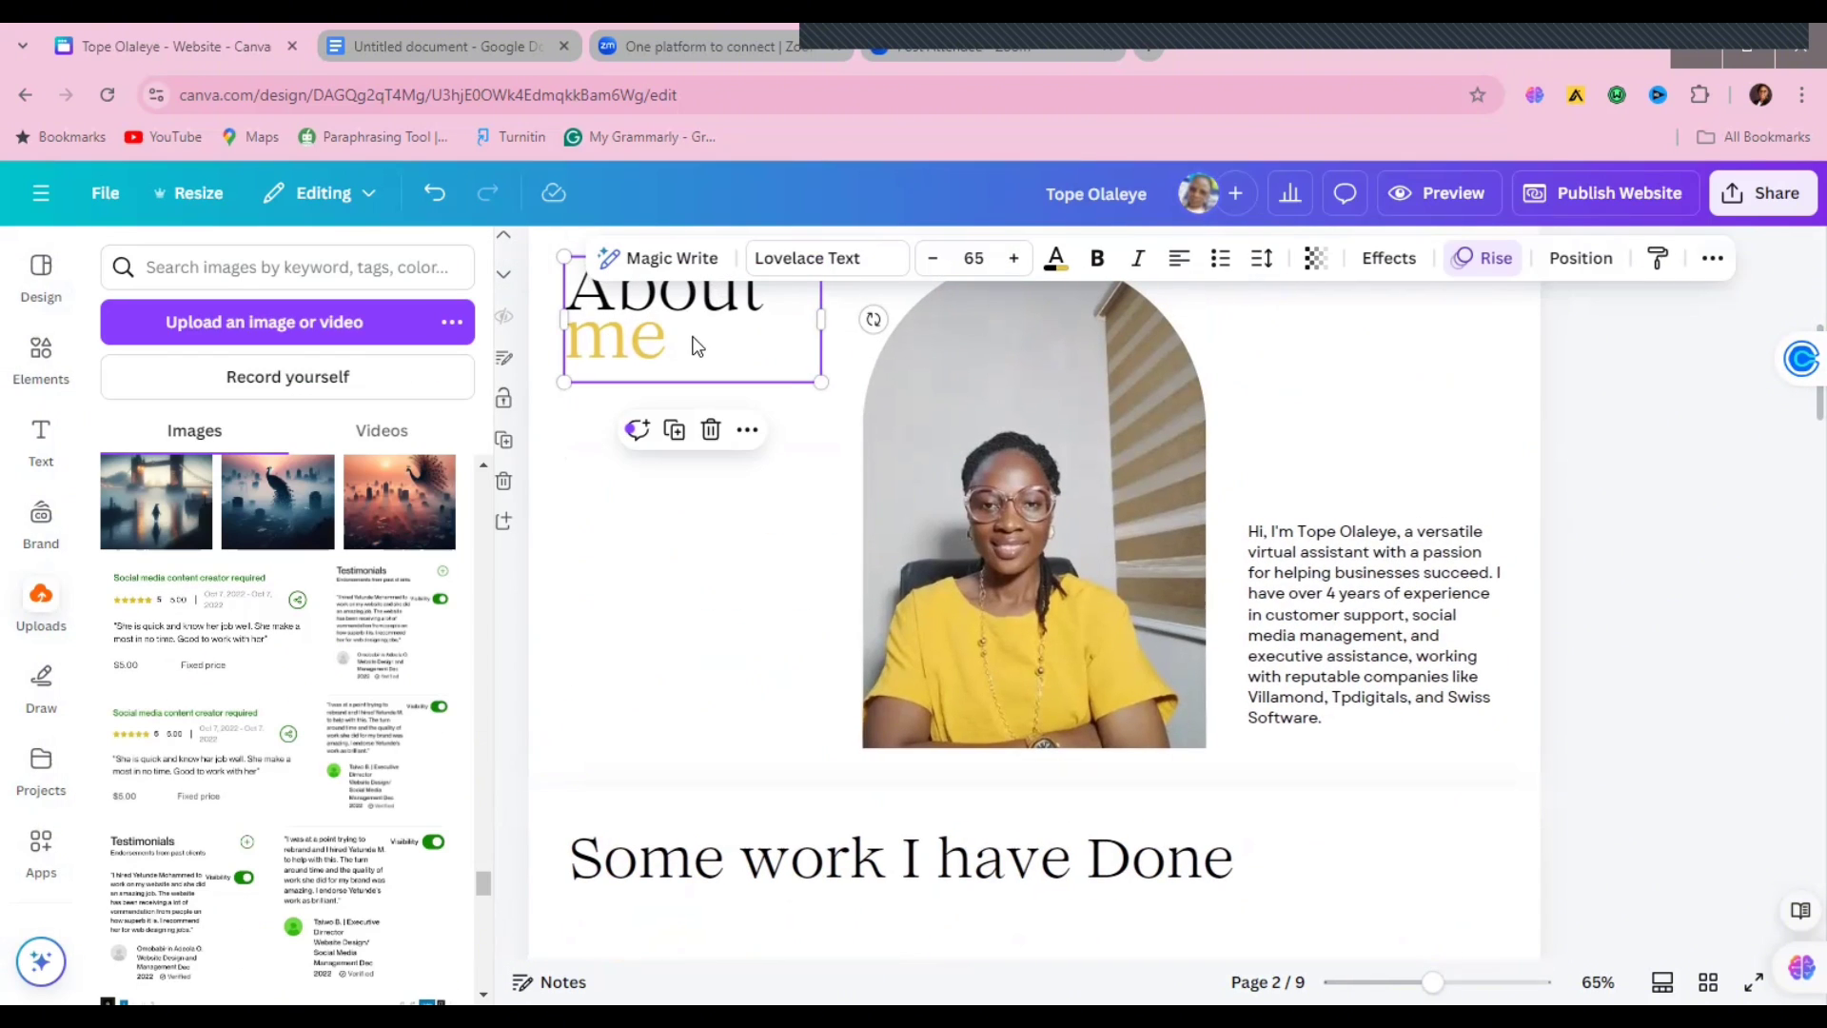
pyautogui.doubleClick(663, 324)
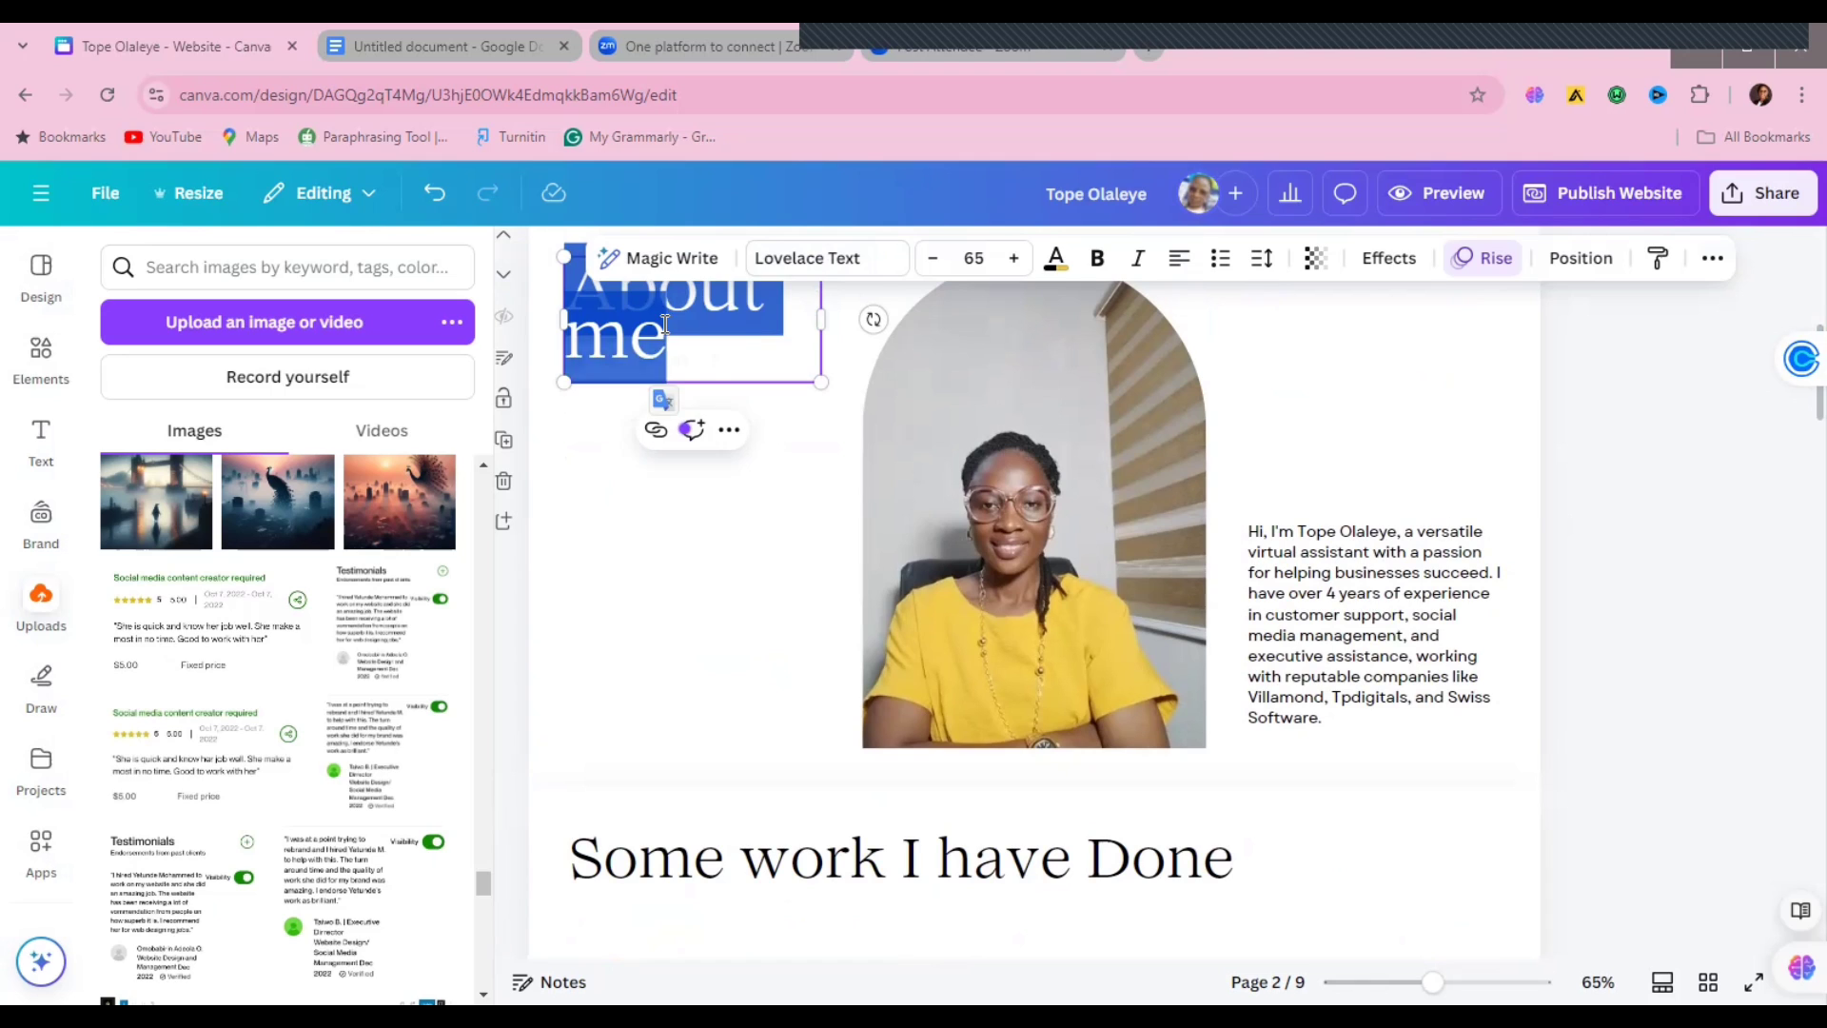
pyautogui.click(666, 517)
pyautogui.click(718, 334)
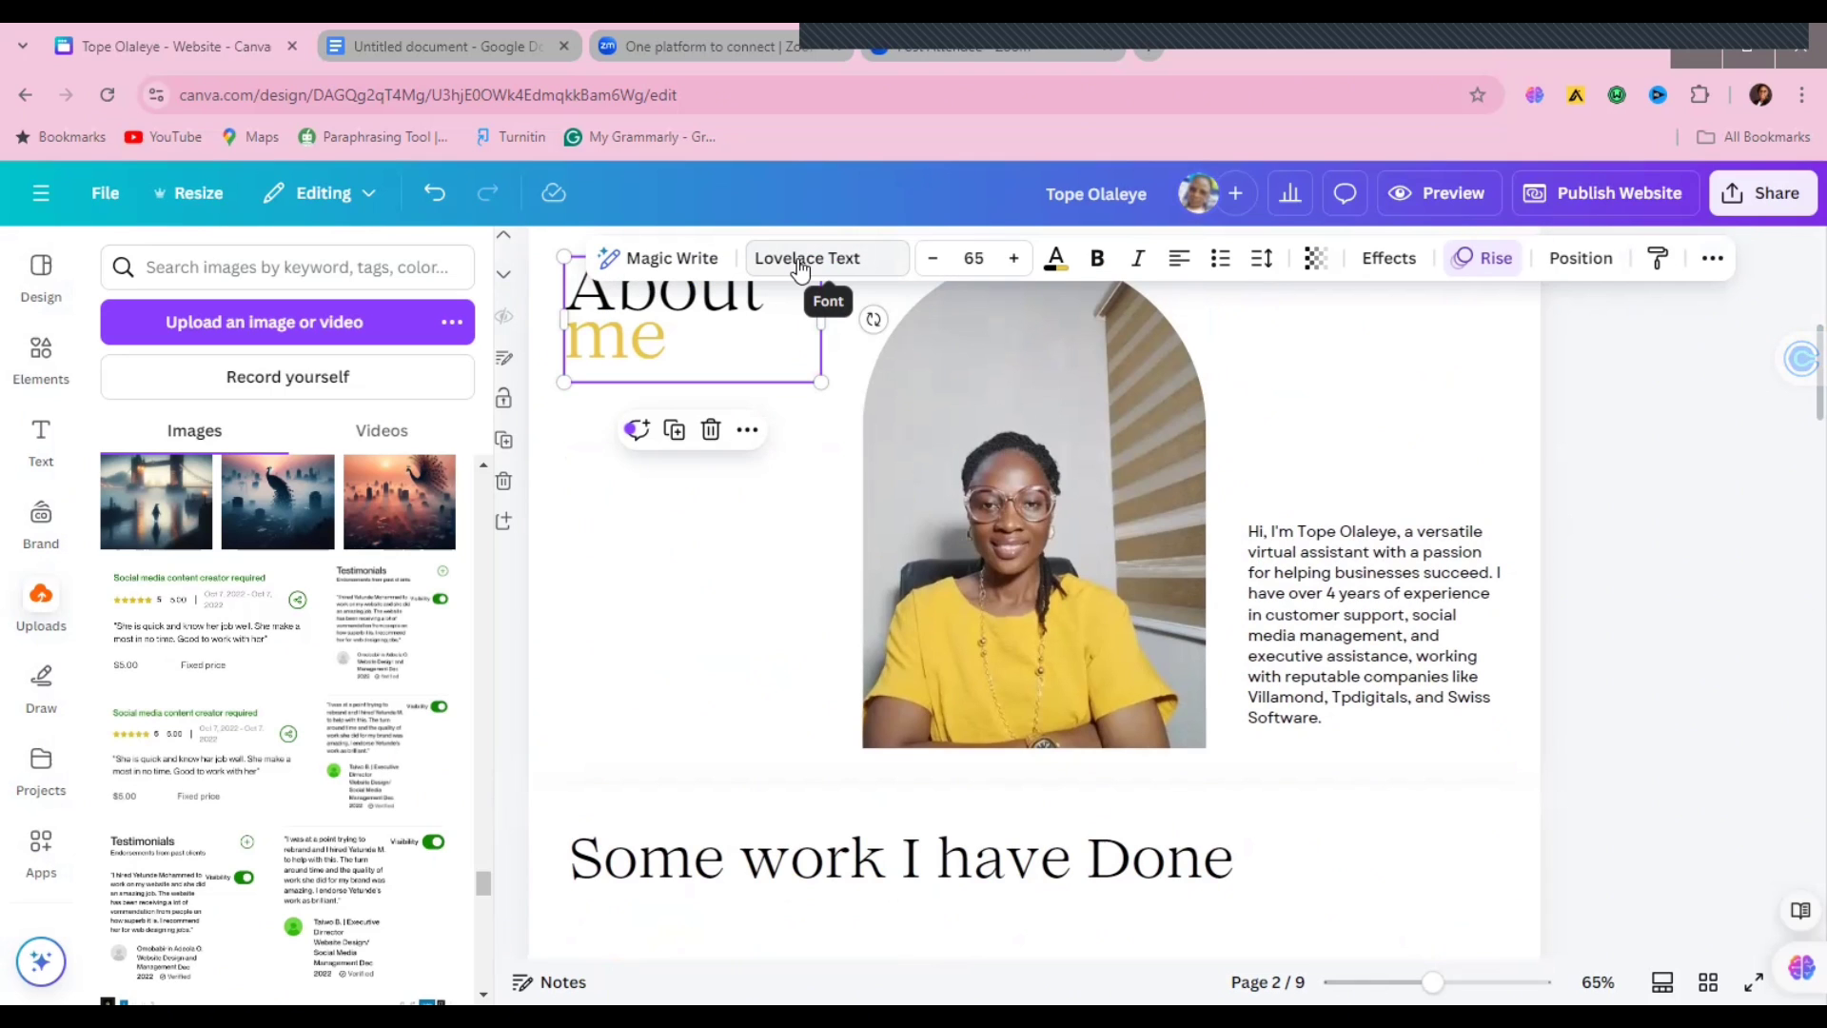
pyautogui.click(800, 267)
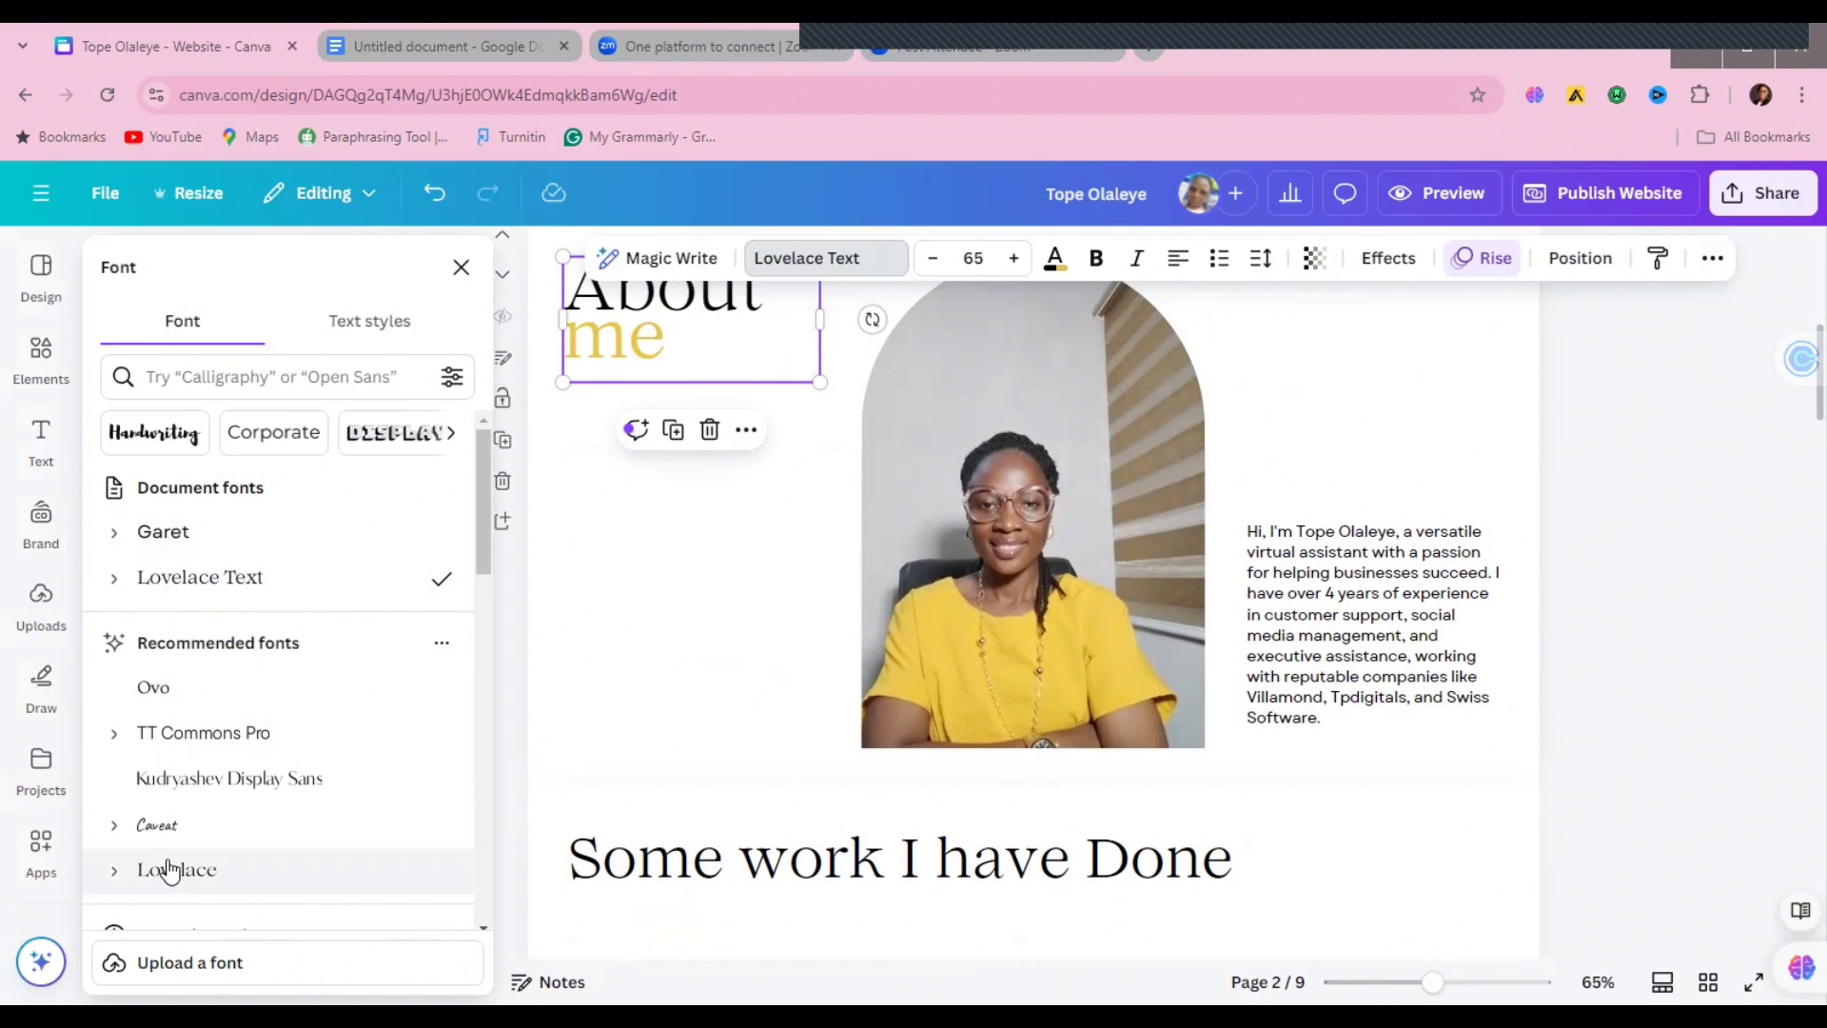
pyautogui.click(186, 689)
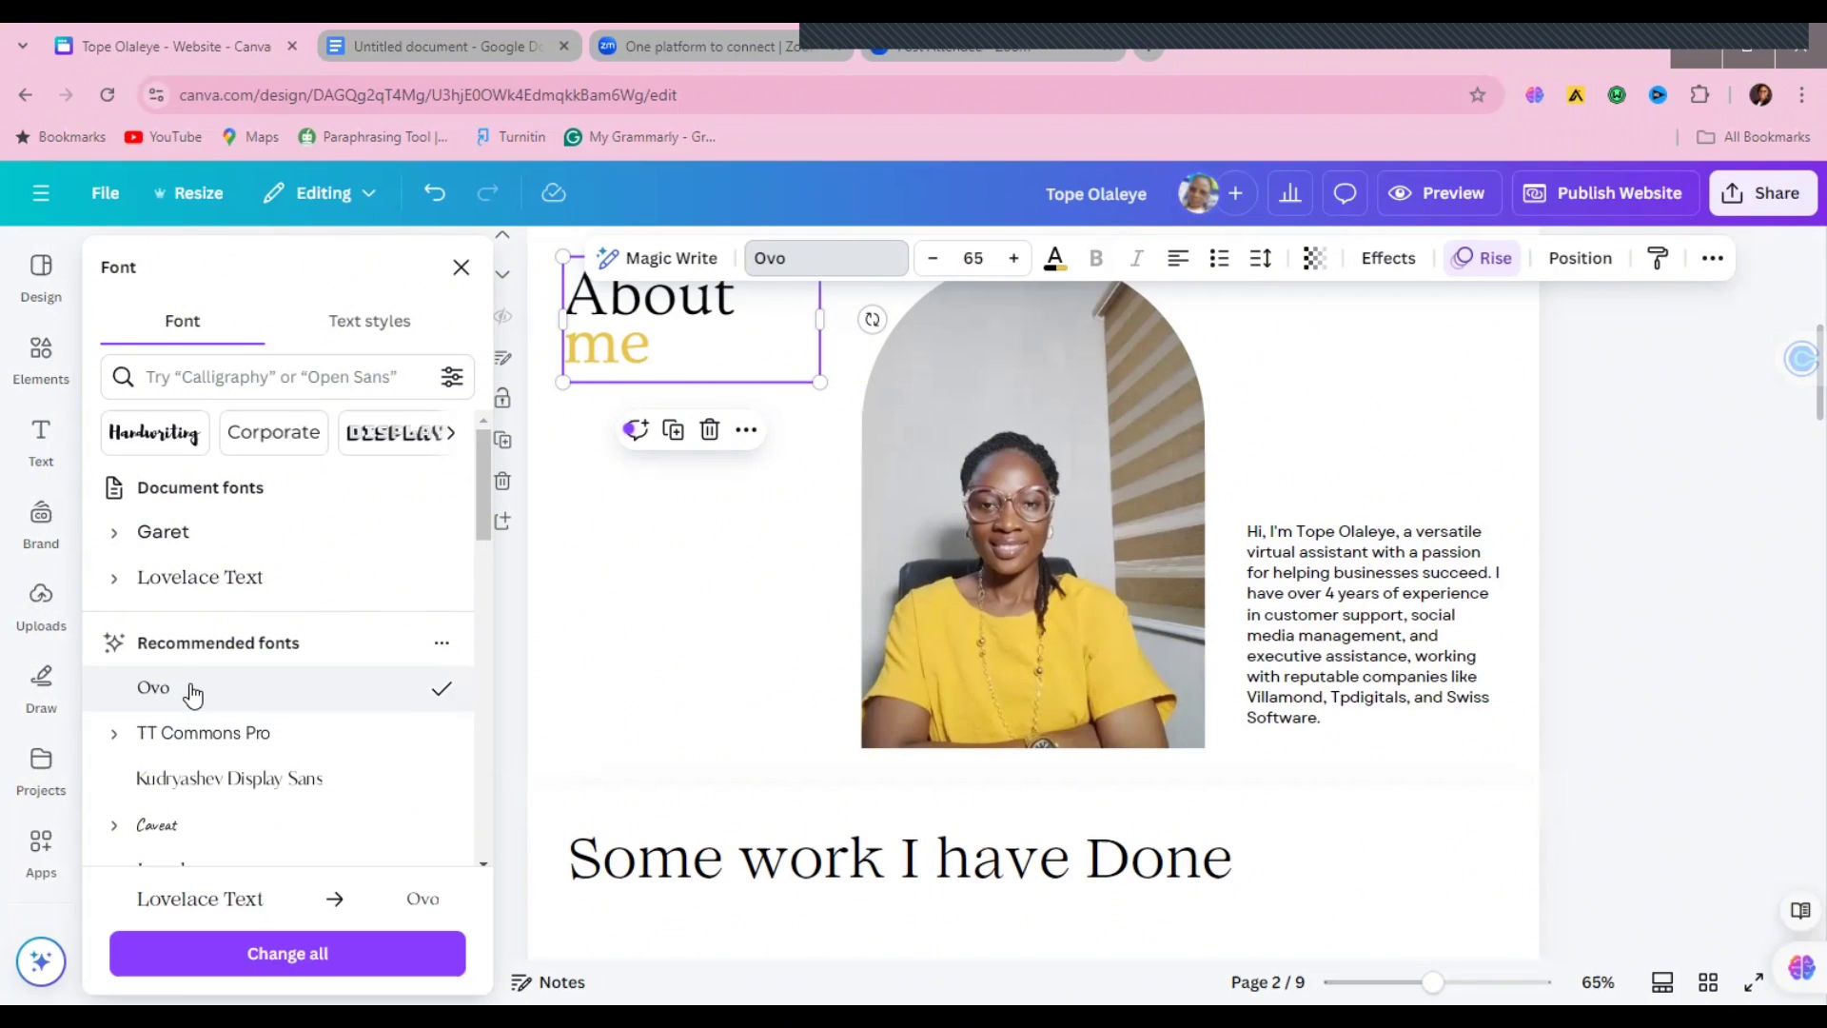
pyautogui.click(276, 954)
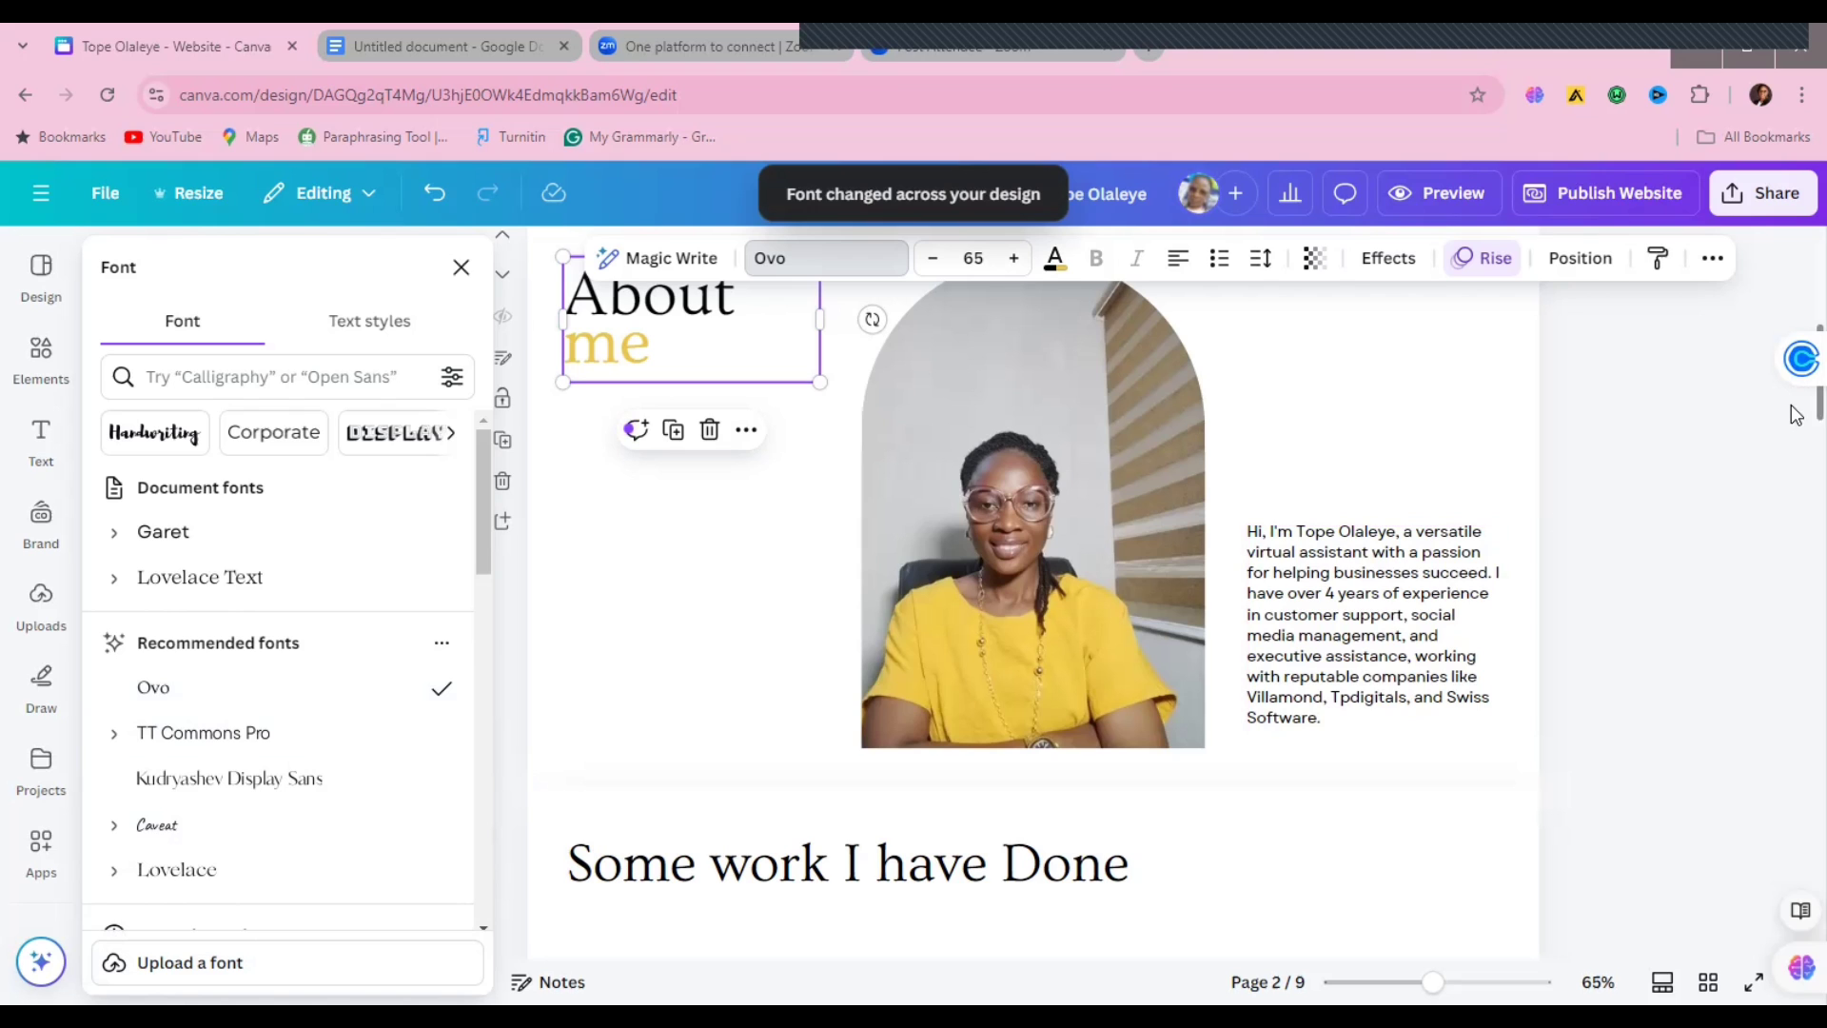
pyautogui.scroll(-1, 1796, 417)
pyautogui.scroll(2, 1409, 453)
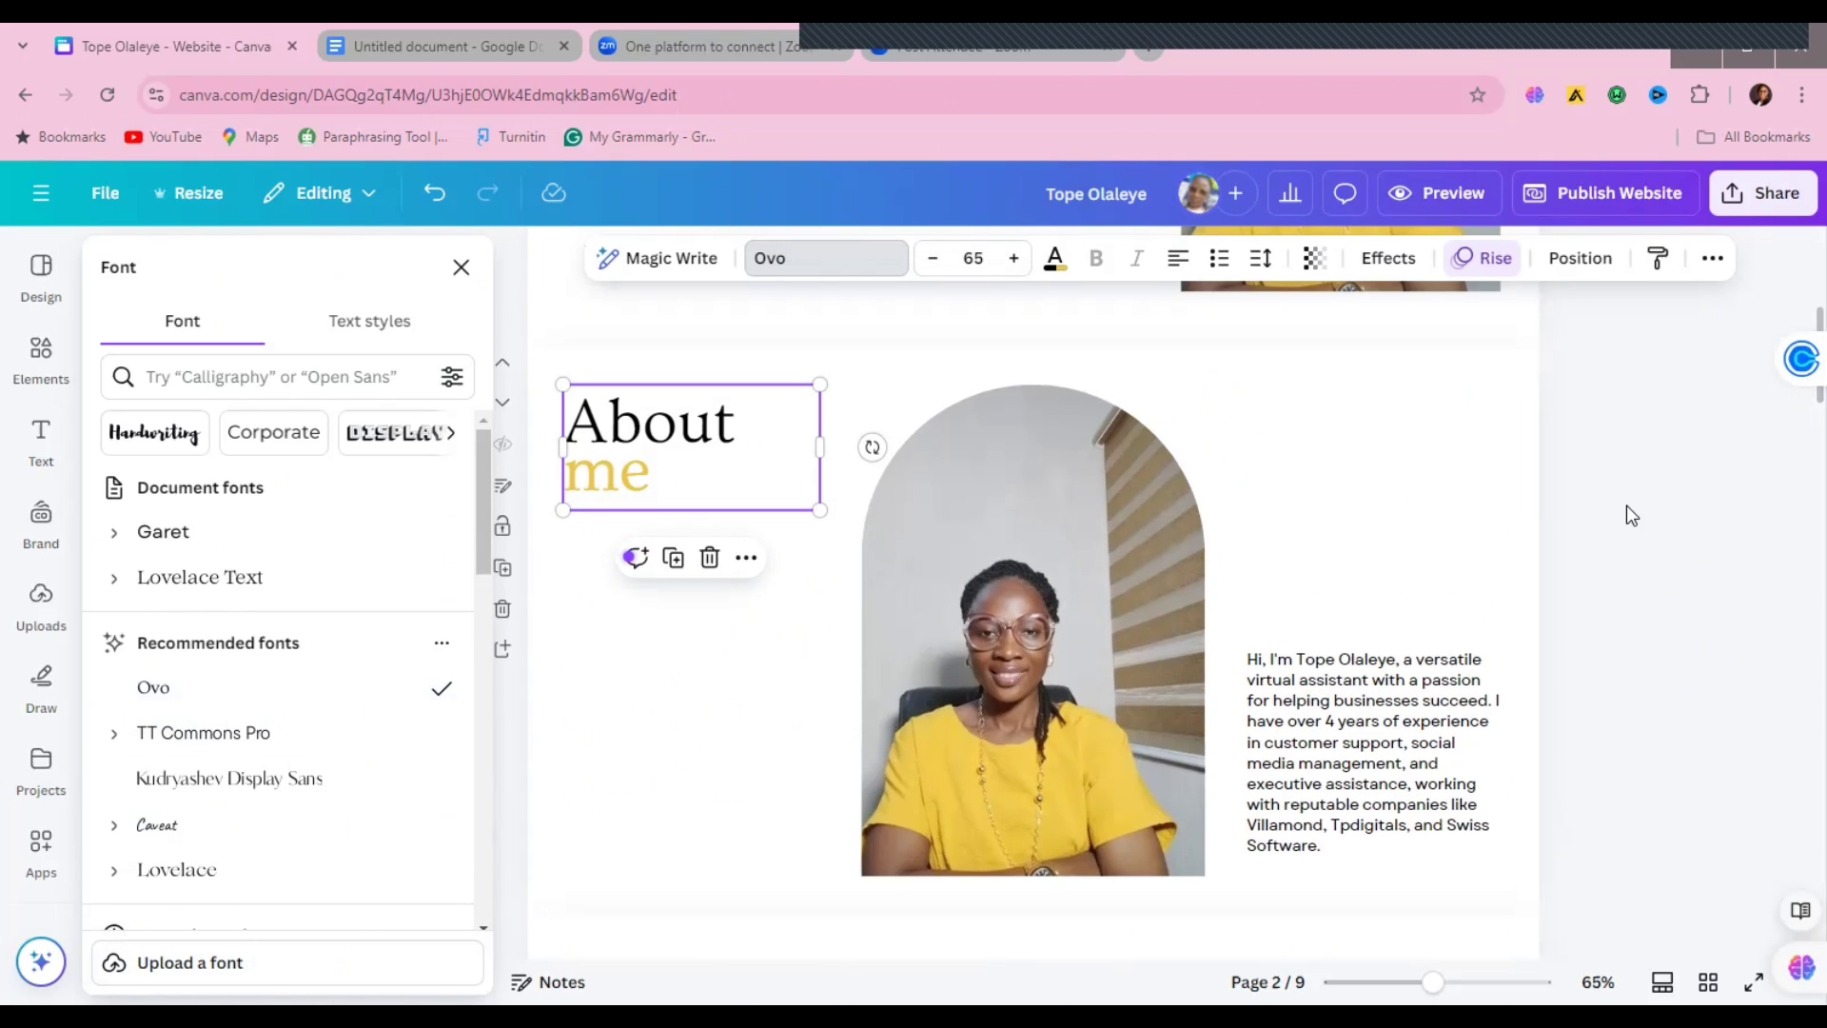
pyautogui.press('Escape')
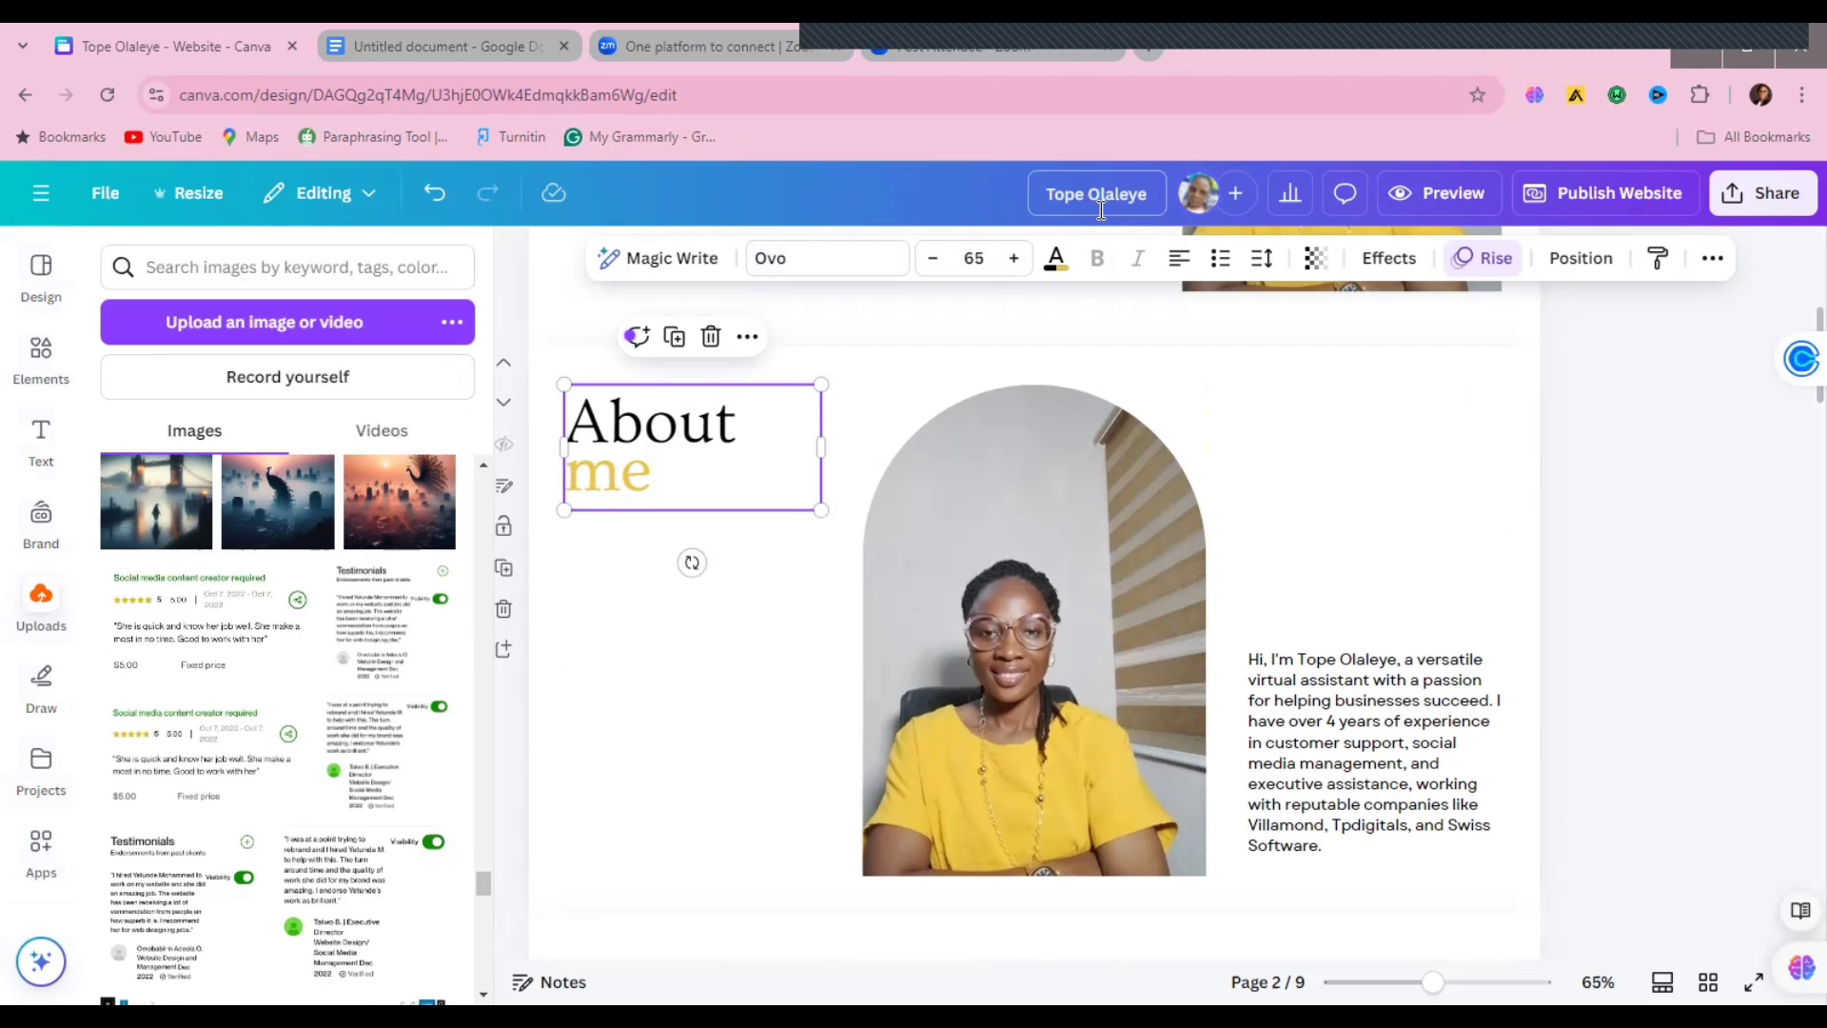
# Step: Retitle the design to the owner's first name plus 'Portfolio', fixing the 'Portflio' typo
pyautogui.doubleClick(1102, 207)
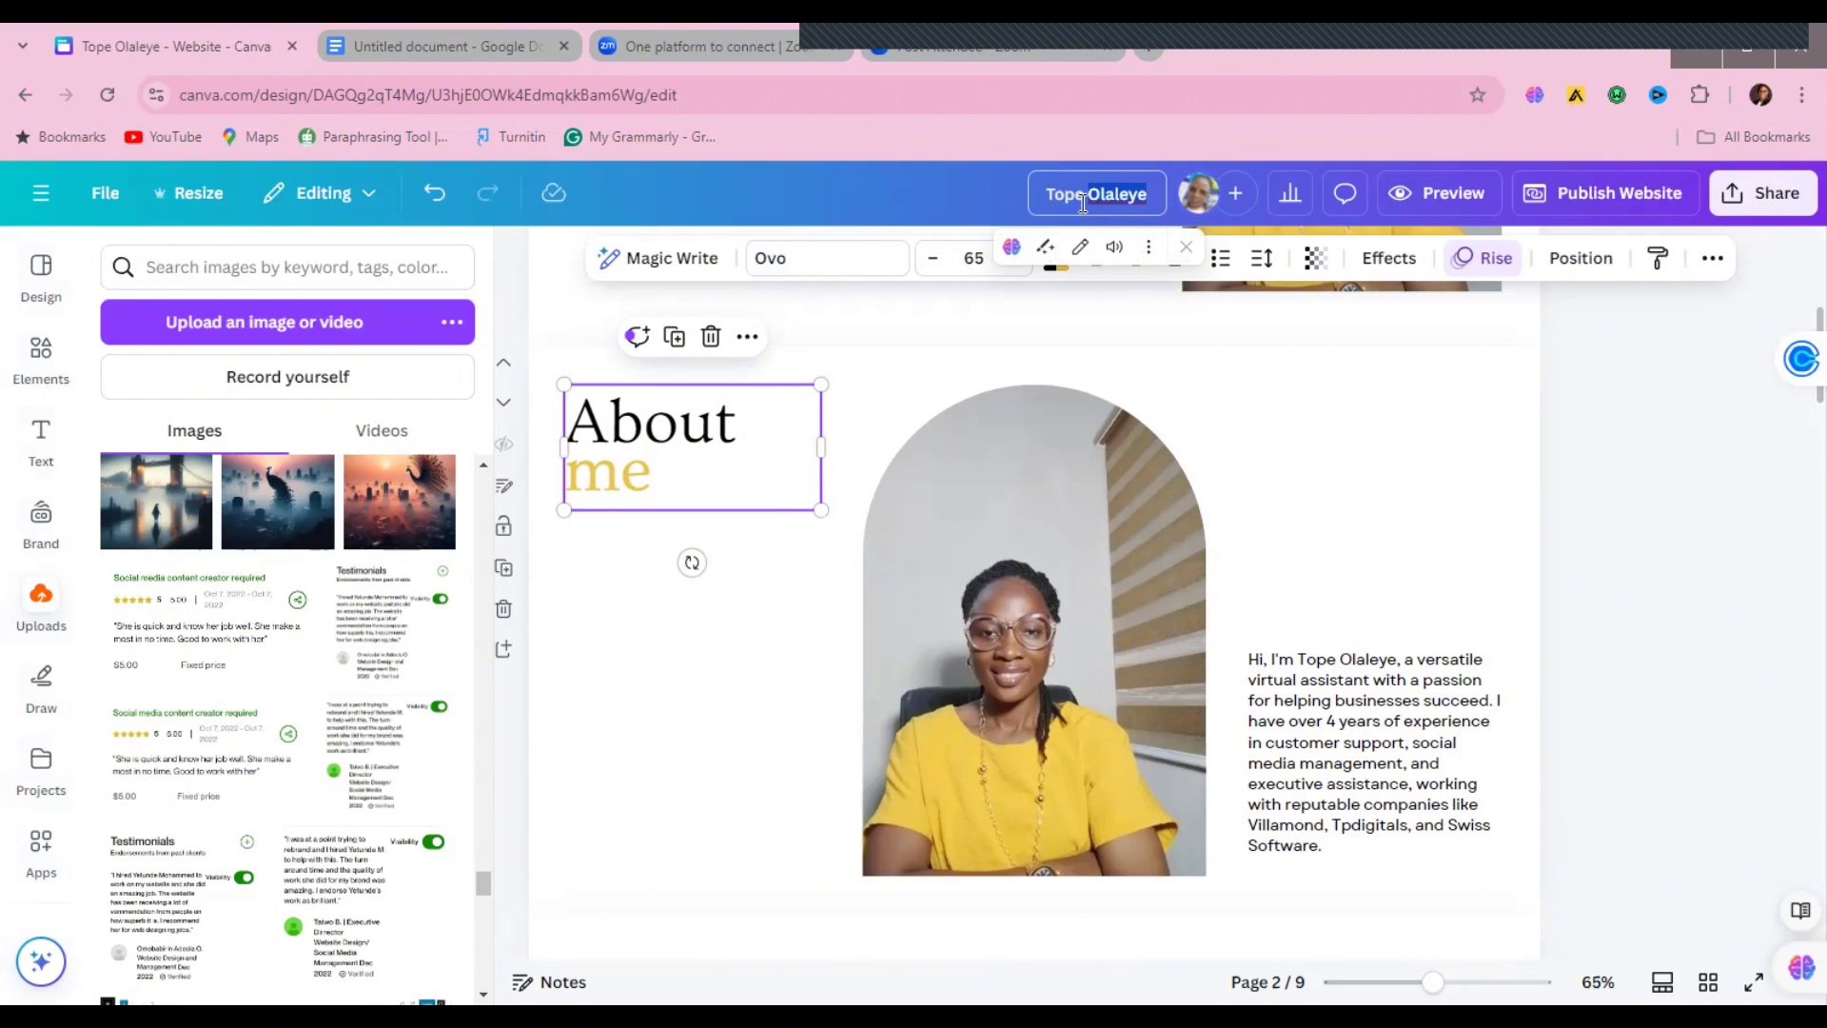
pyautogui.click(1083, 204)
pyautogui.tripleClick(1083, 203)
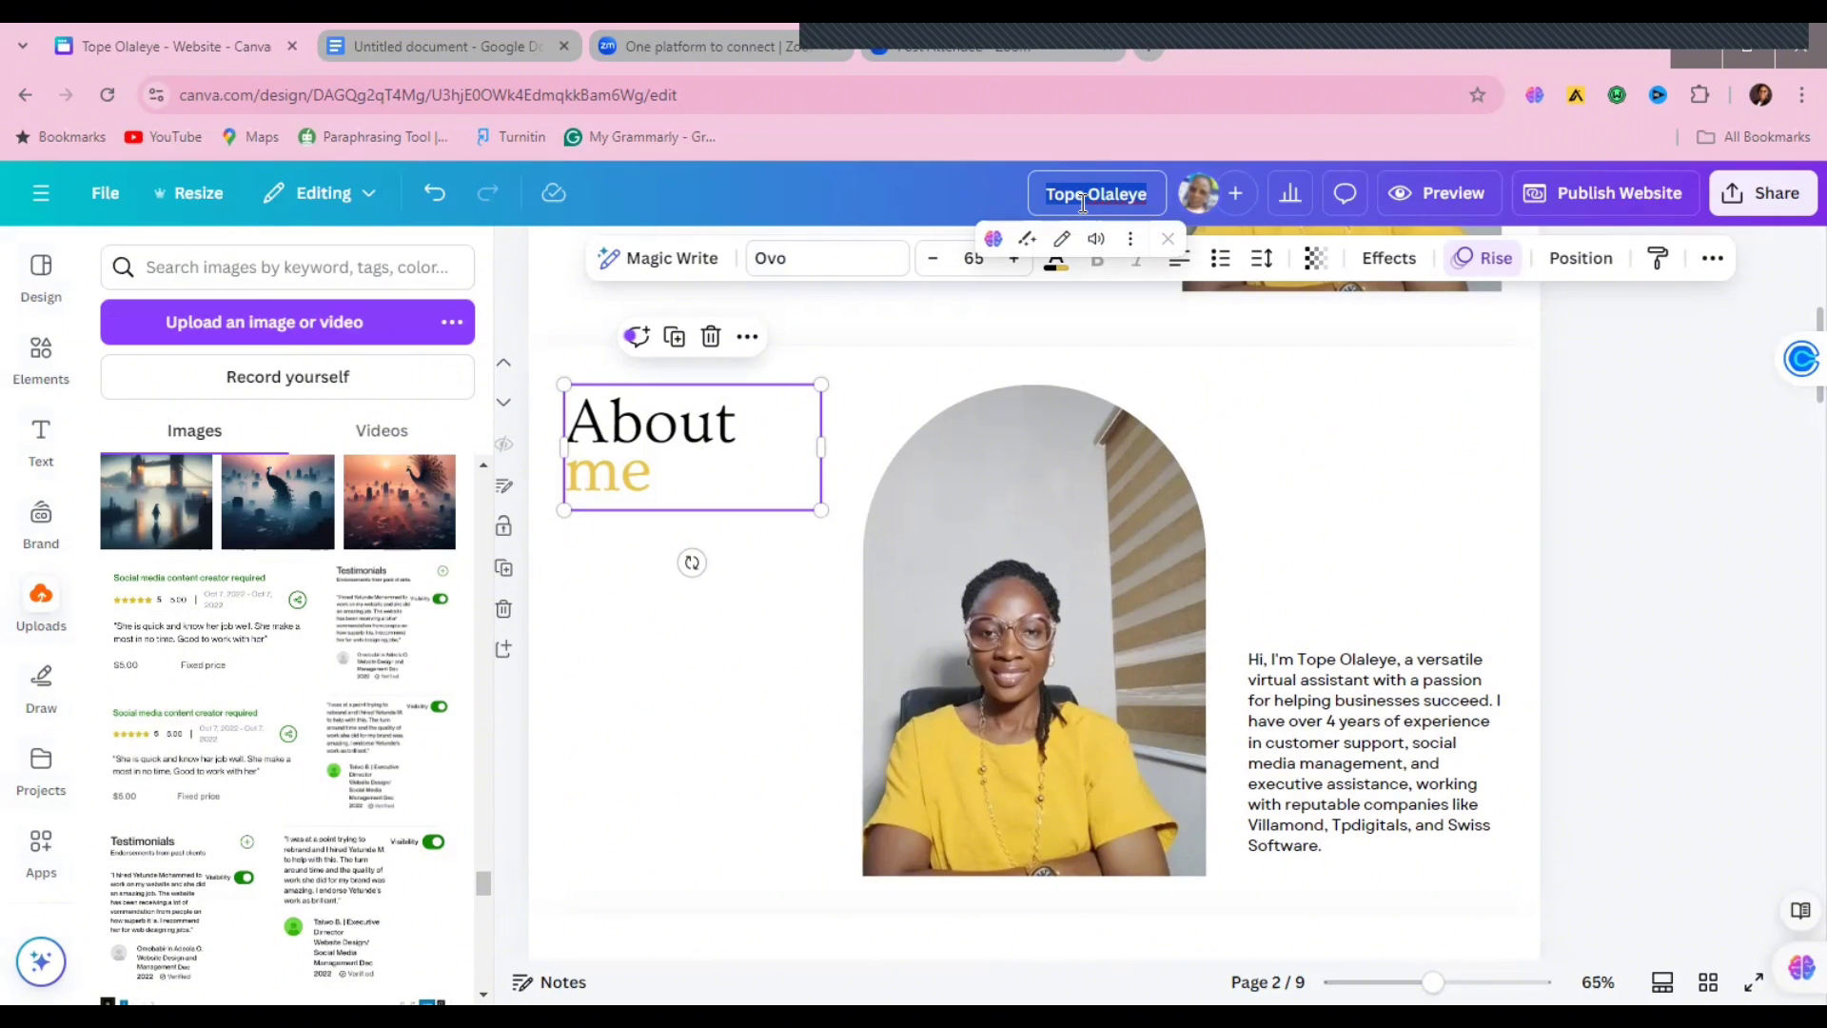
pyautogui.write('Tope')
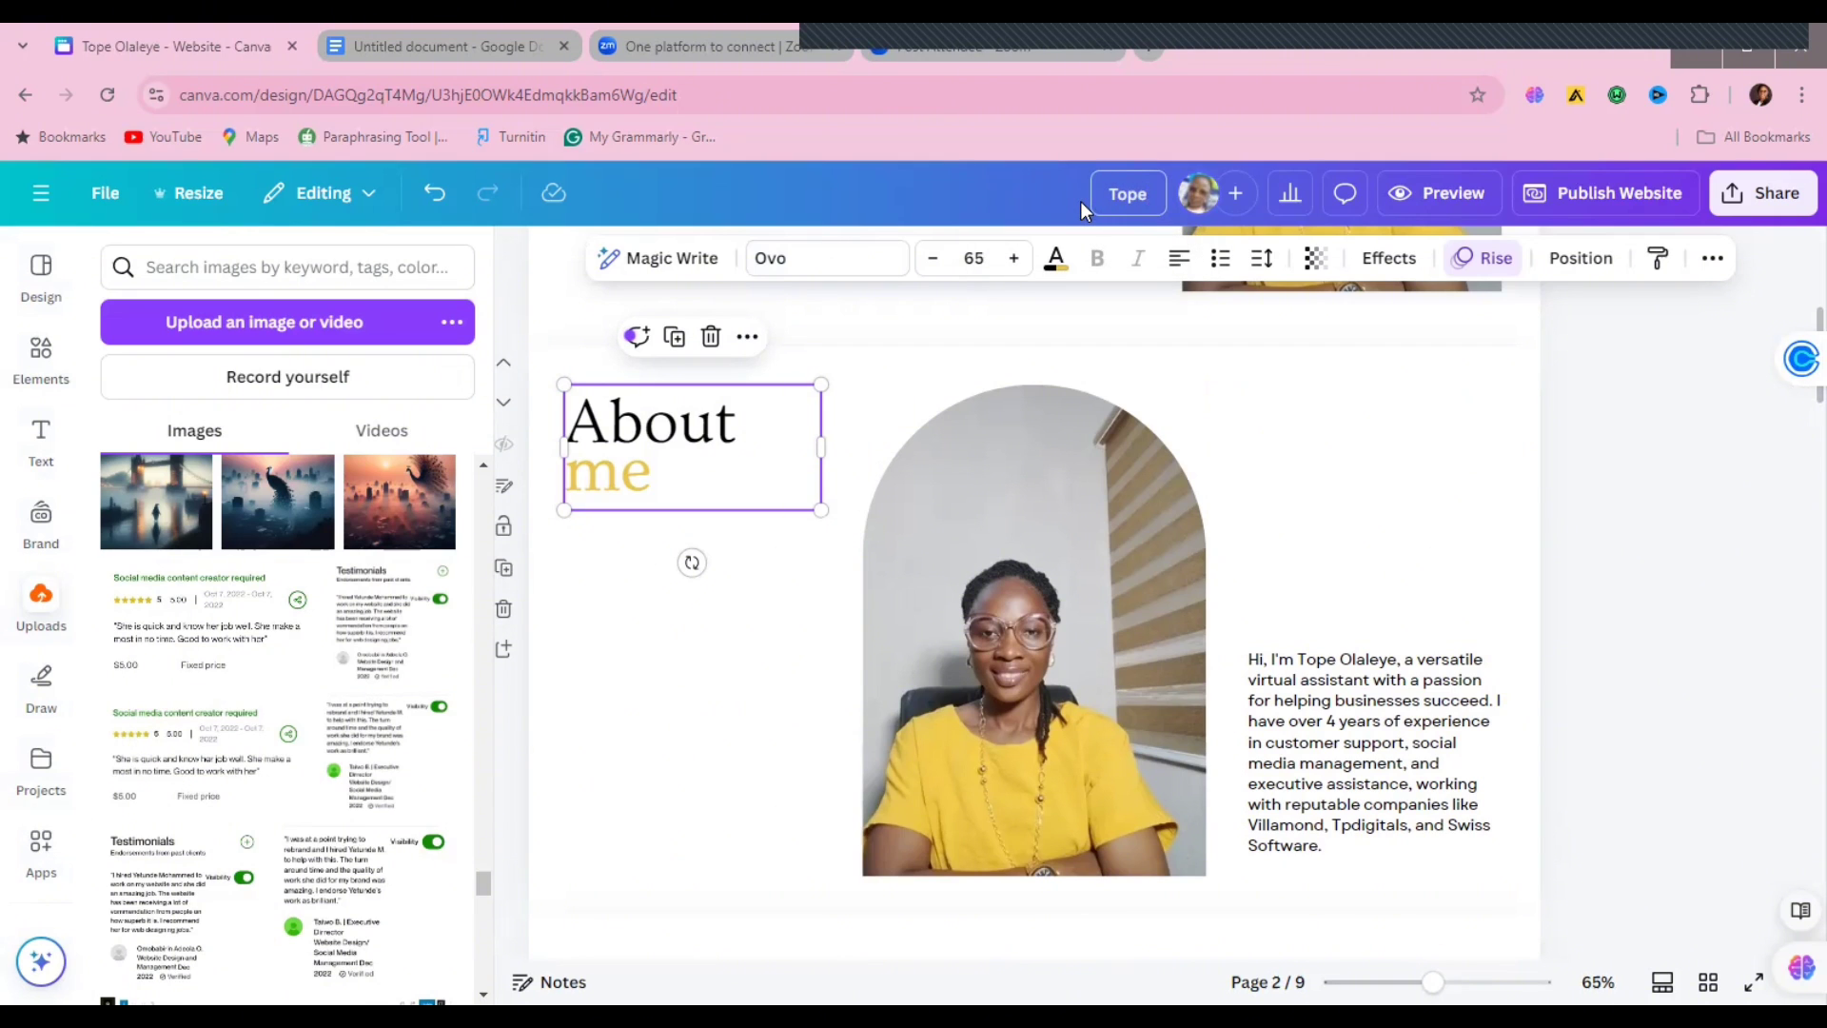
pyautogui.write("'s Portflio")
pyautogui.rightClick(1113, 196)
pyautogui.click(1194, 221)
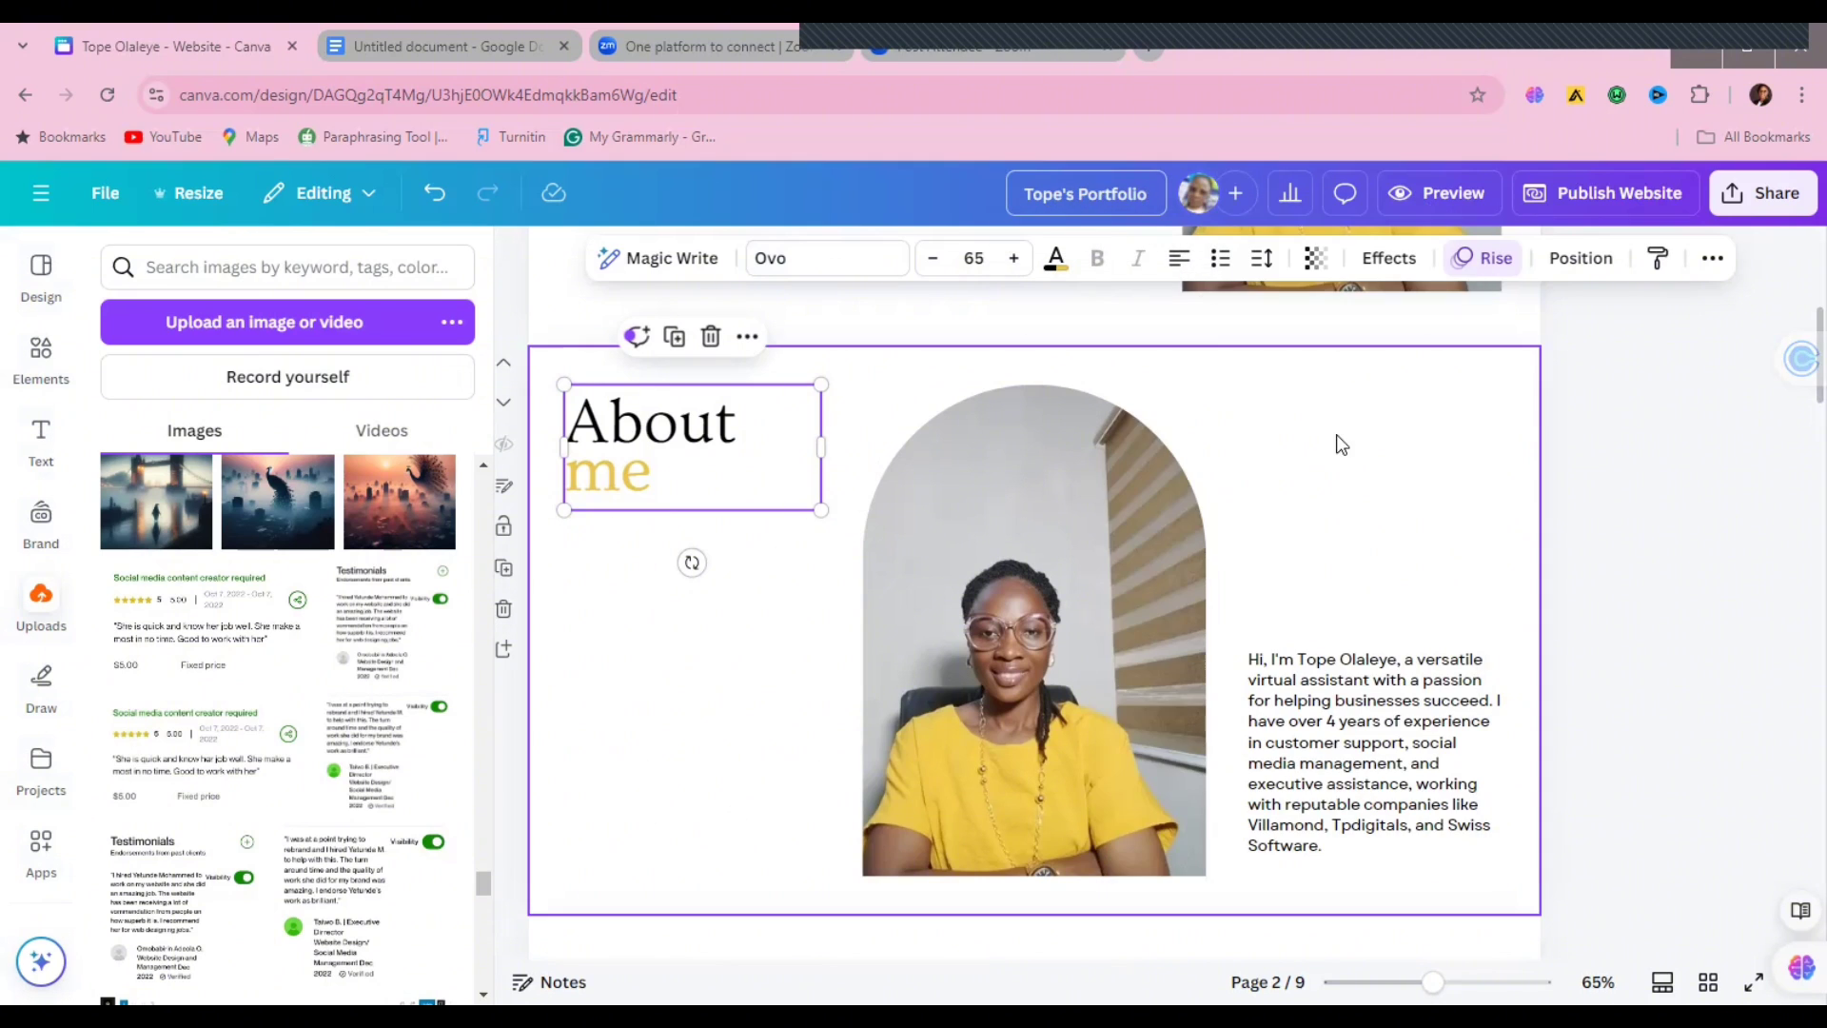
pyautogui.click(1660, 423)
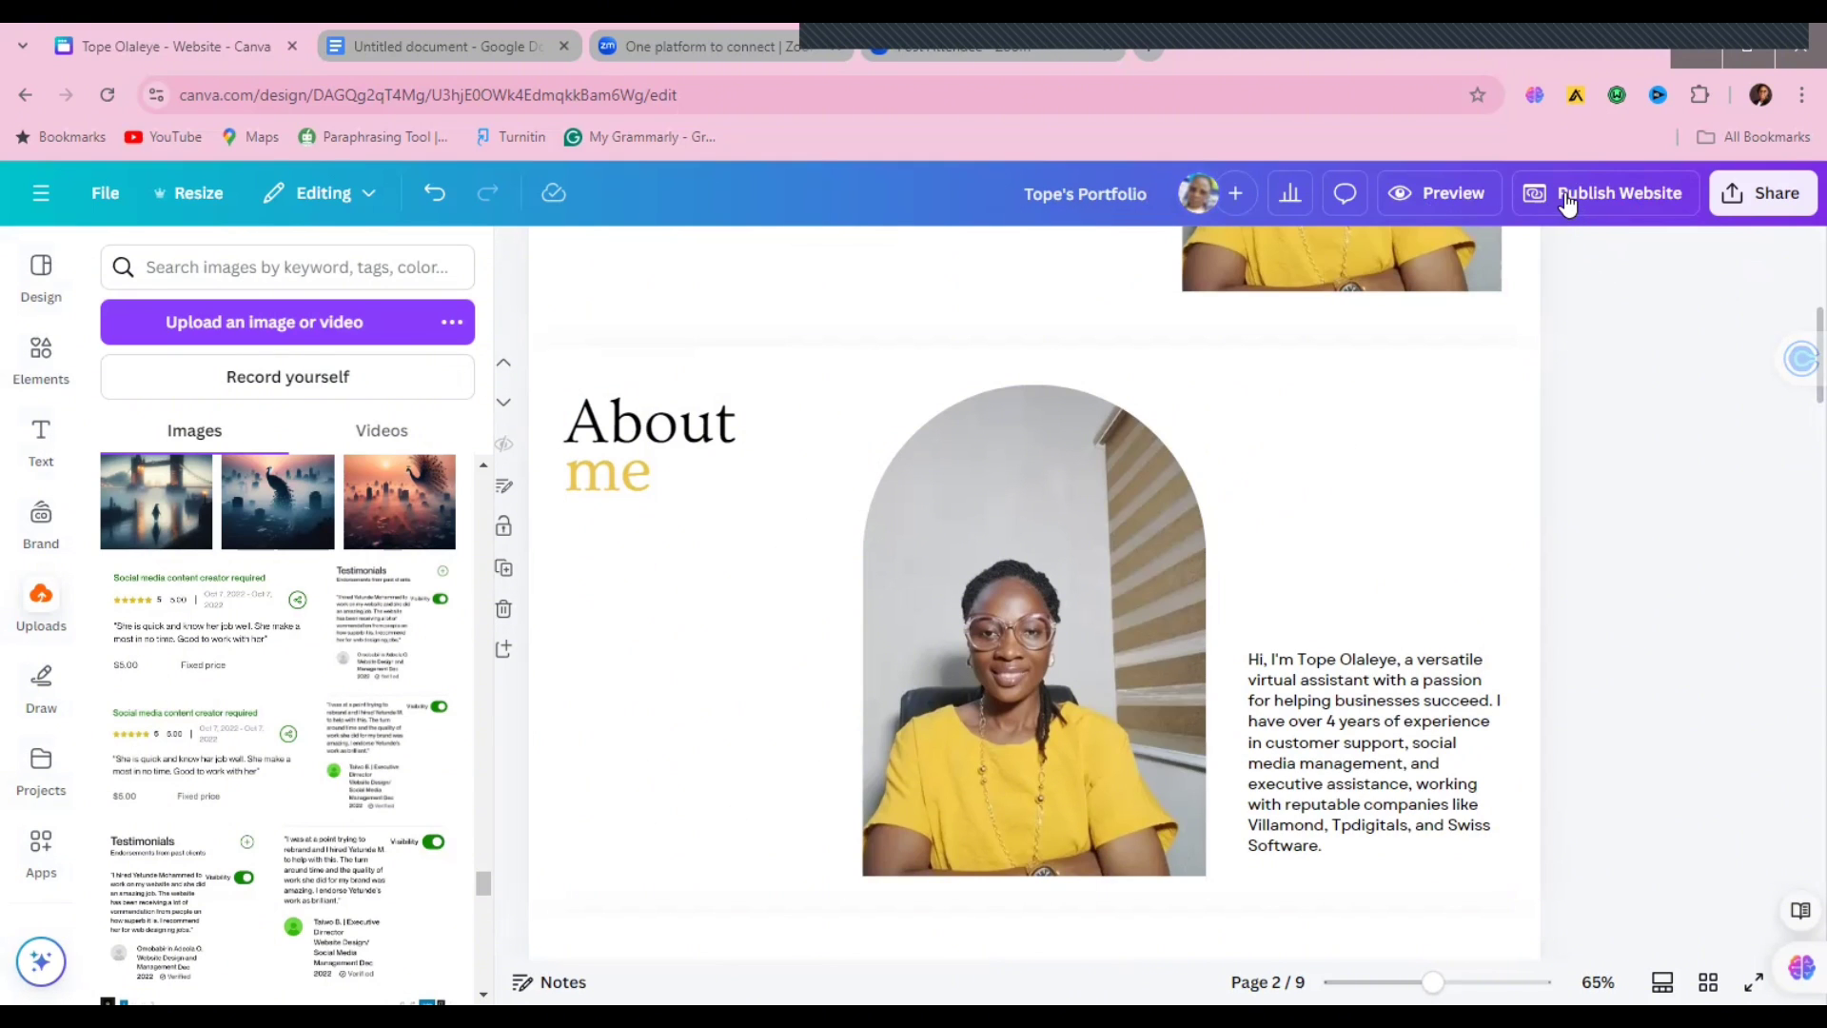
pyautogui.click(1449, 195)
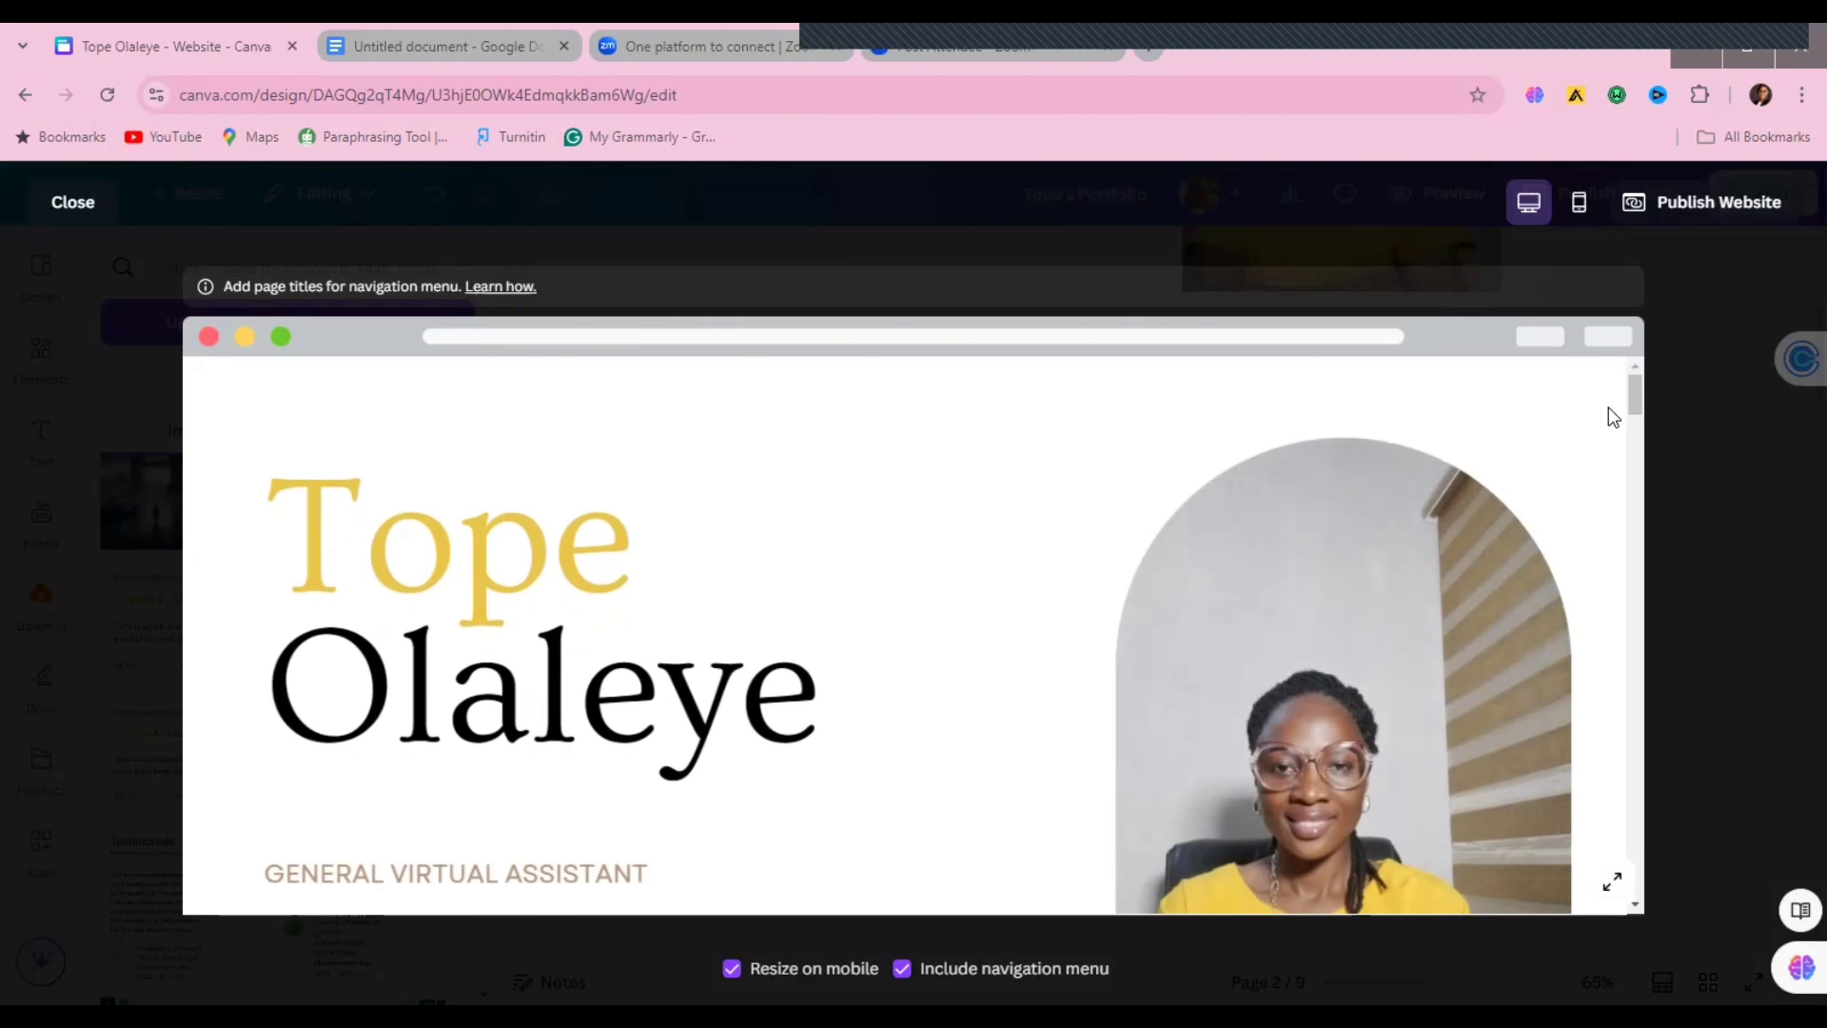
pyautogui.moveTo(1636, 399); pyautogui.dragTo(1669, 671)
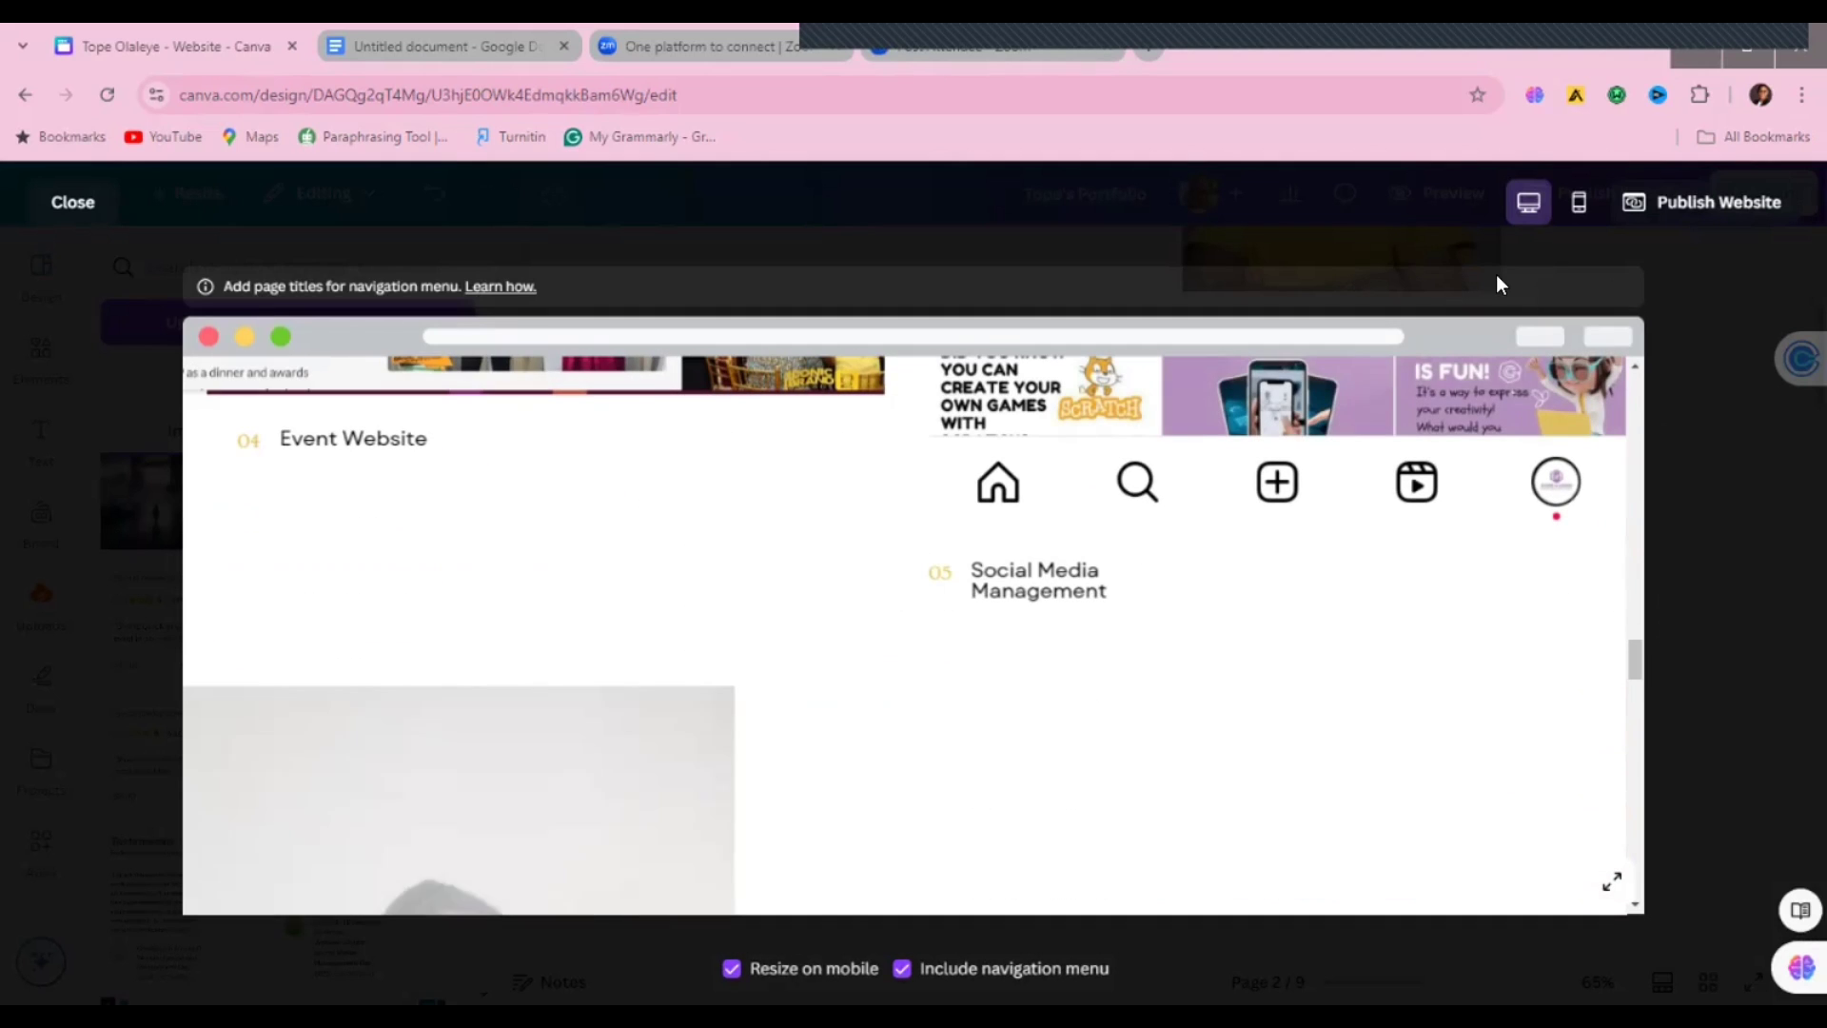
pyautogui.click(1579, 202)
pyautogui.moveTo(1025, 604); pyautogui.dragTo(1028, 777)
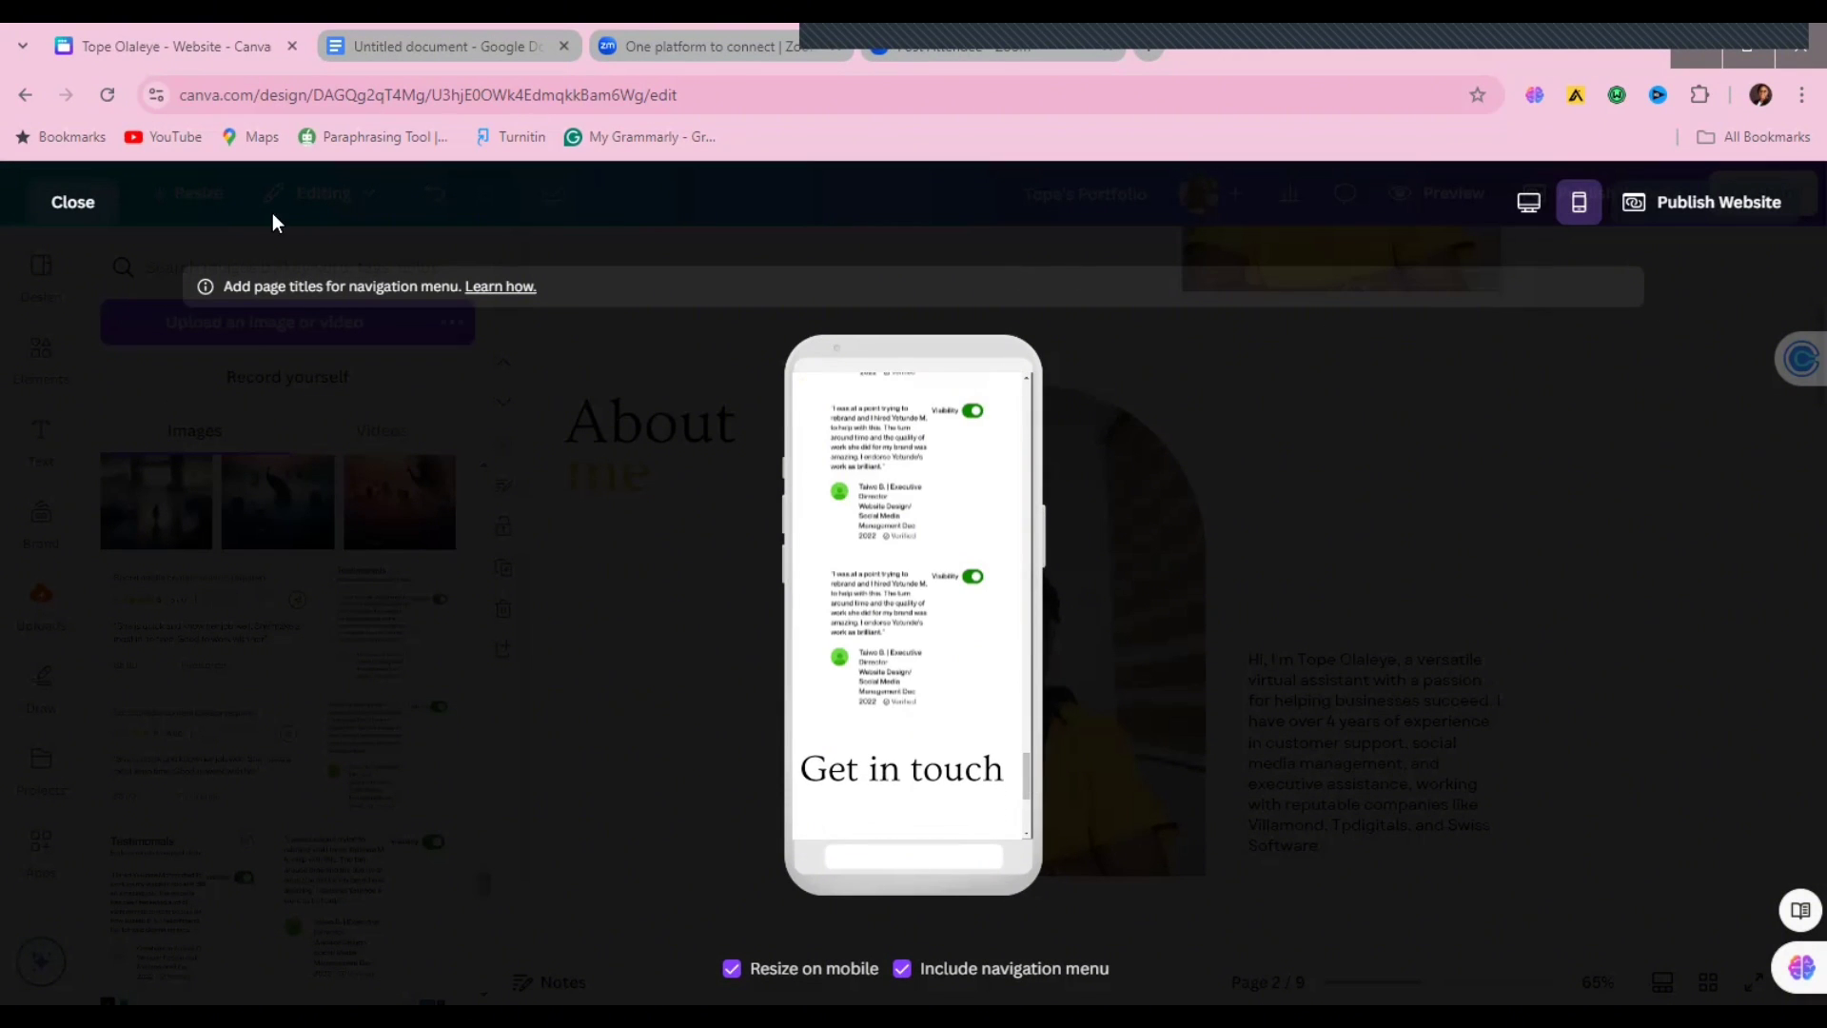
pyautogui.click(73, 203)
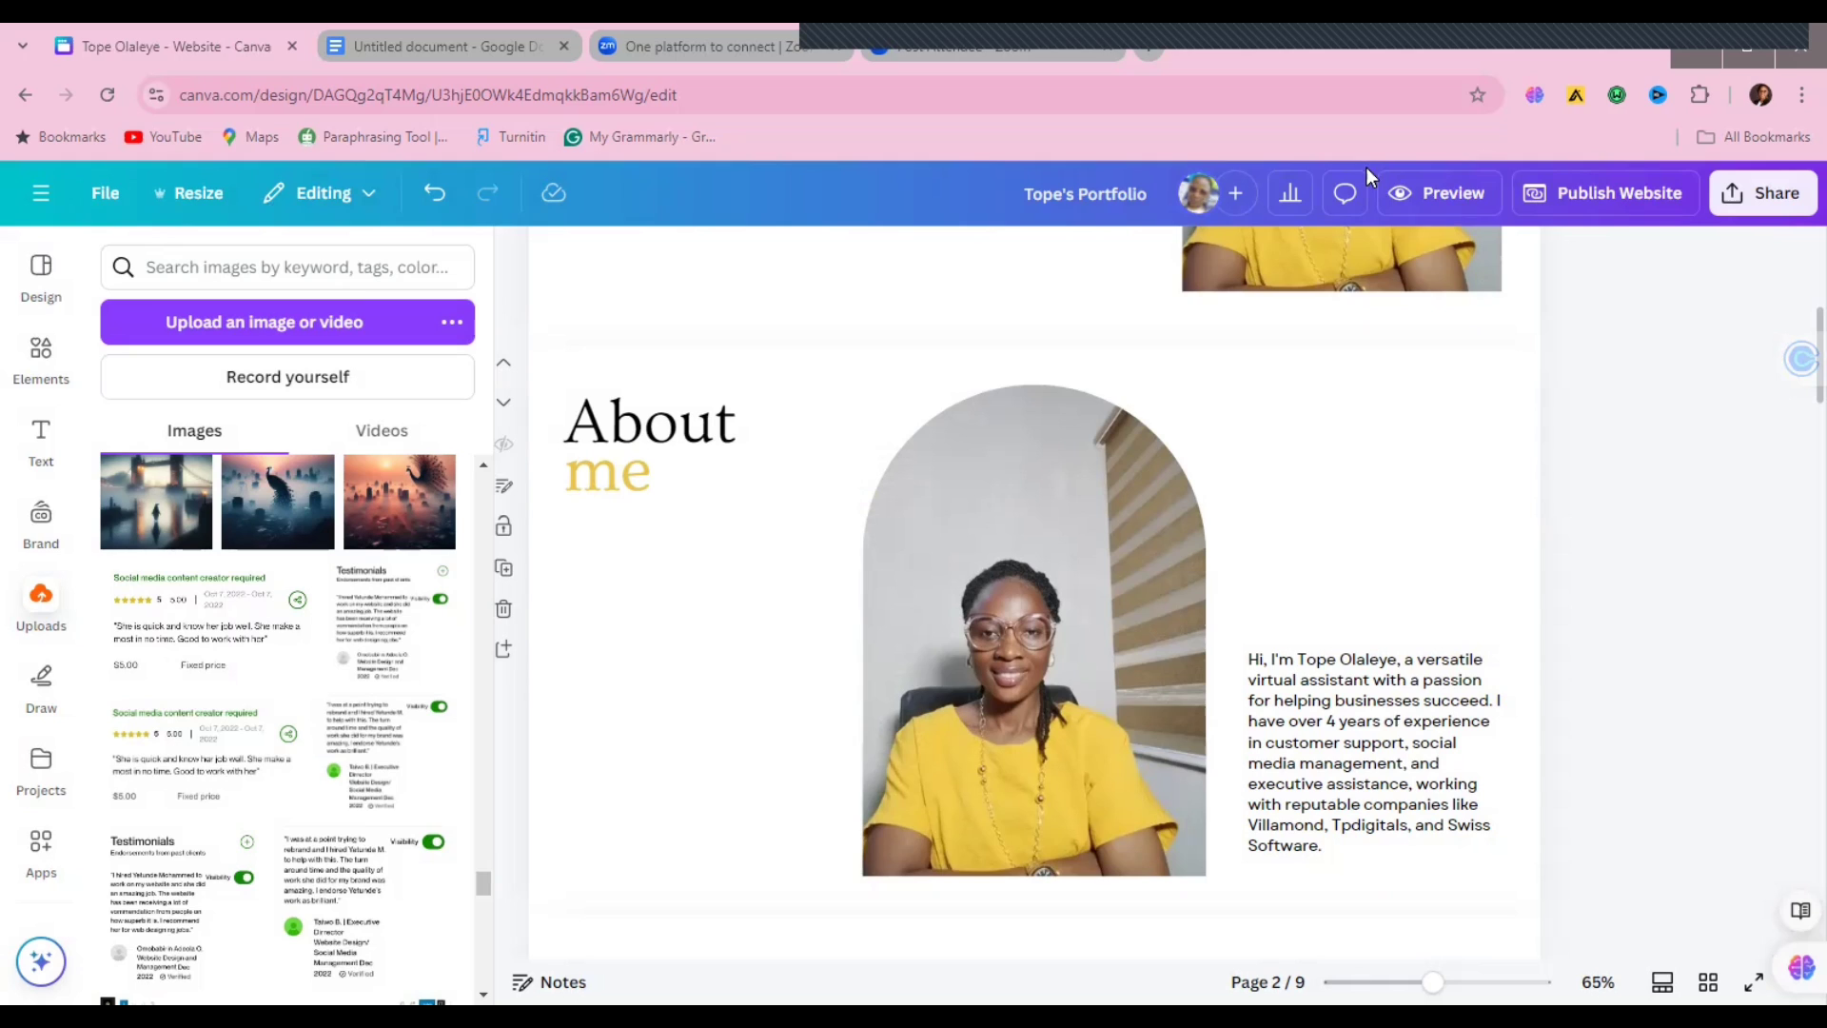
# Step: Publish the website with its URL ending changed to the owner's first name plus '-portfolio'
pyautogui.click(1606, 195)
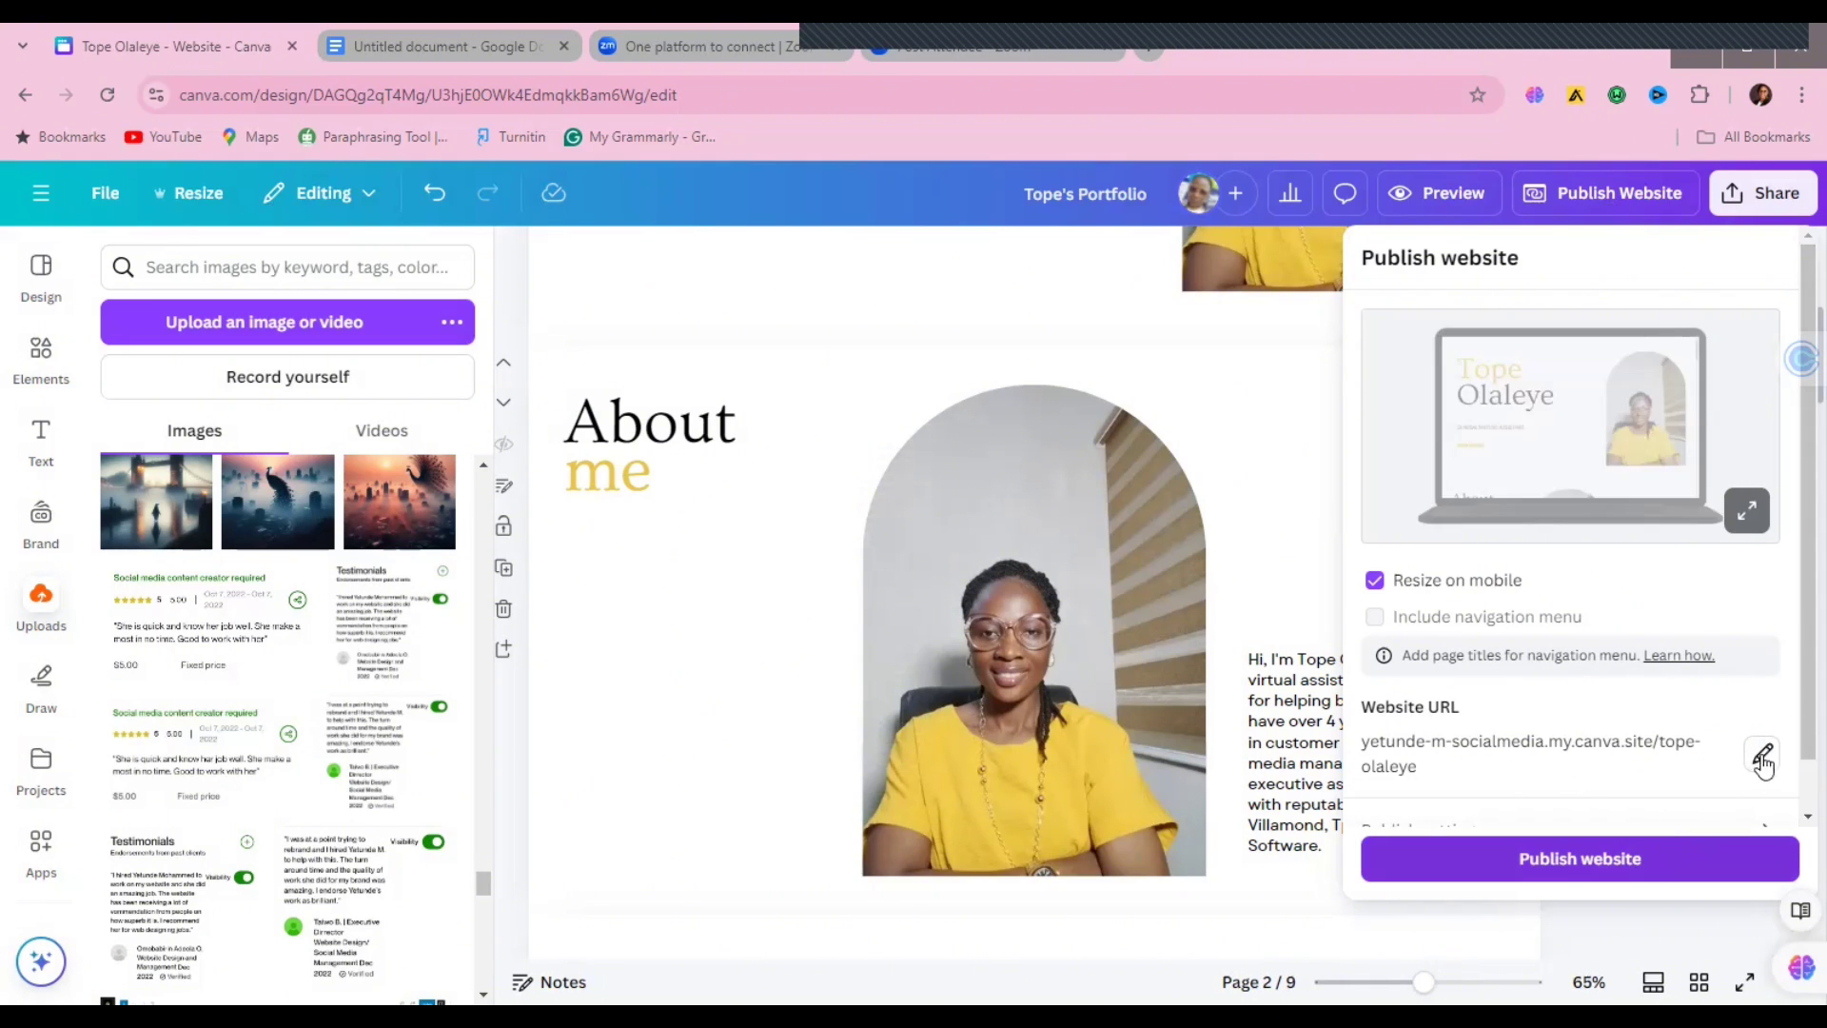
pyautogui.scroll(-2, 1769, 709)
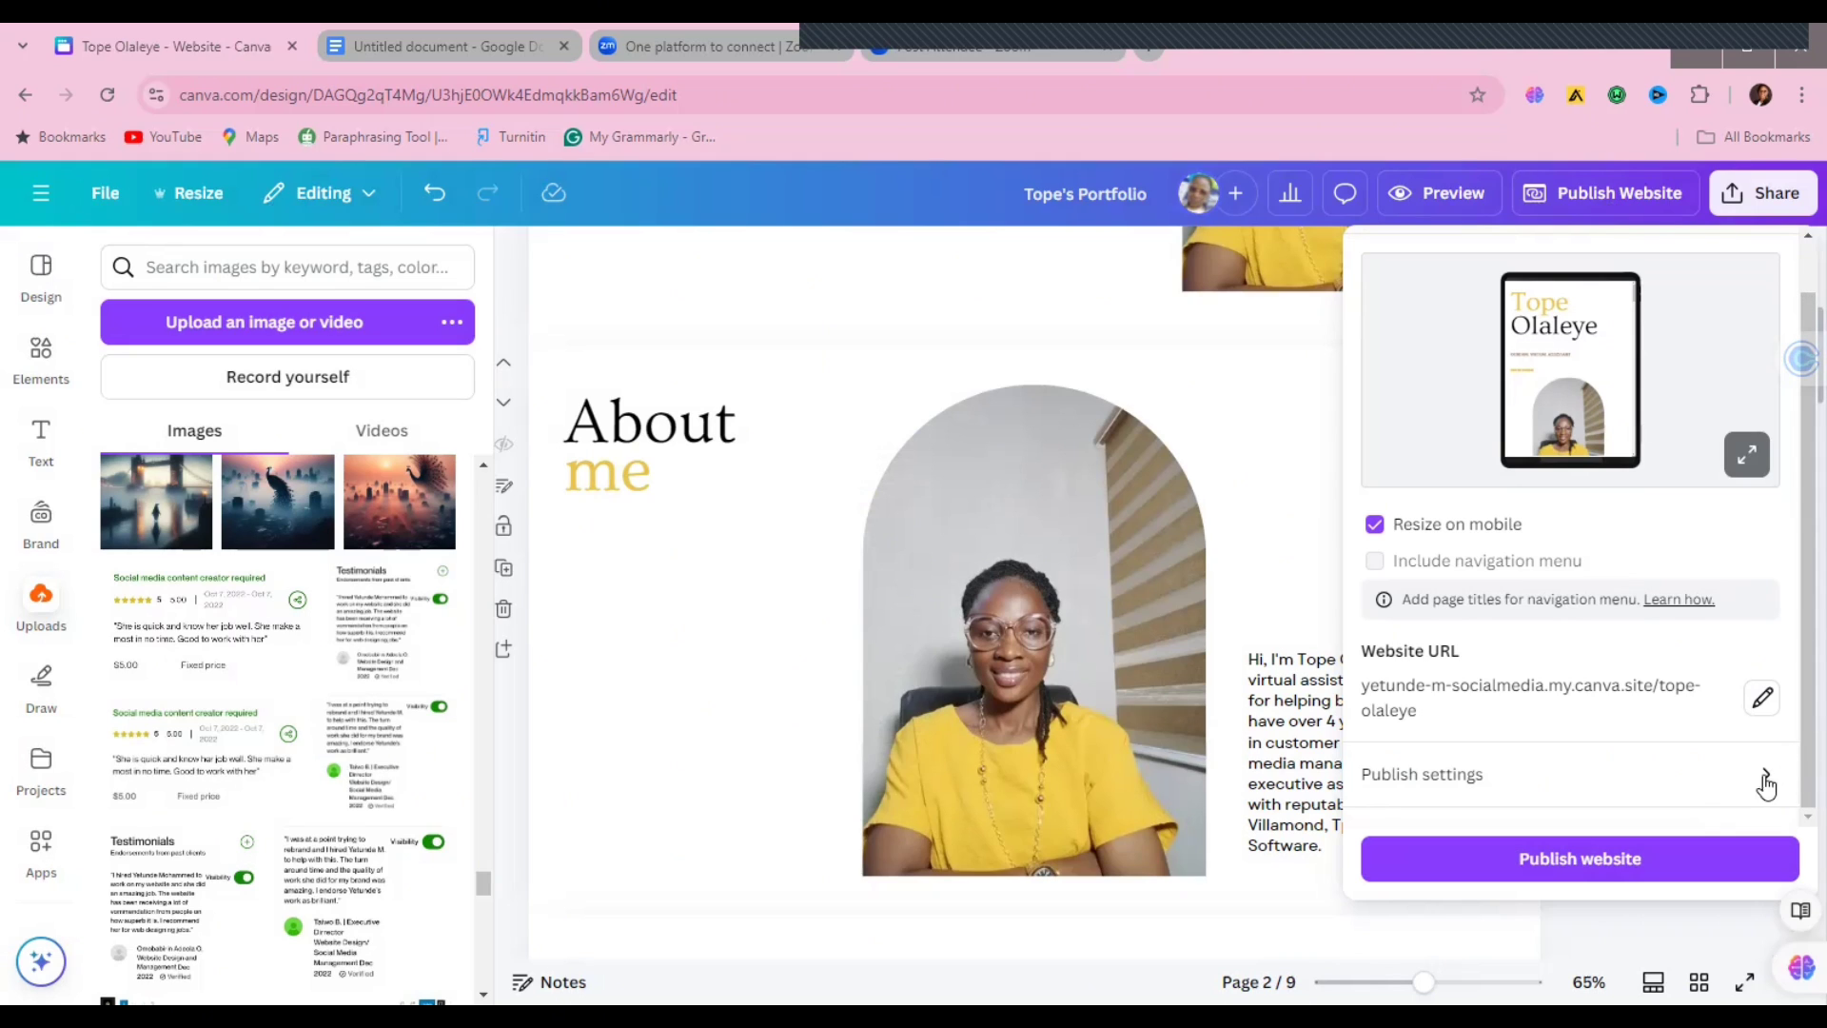
pyautogui.click(1763, 697)
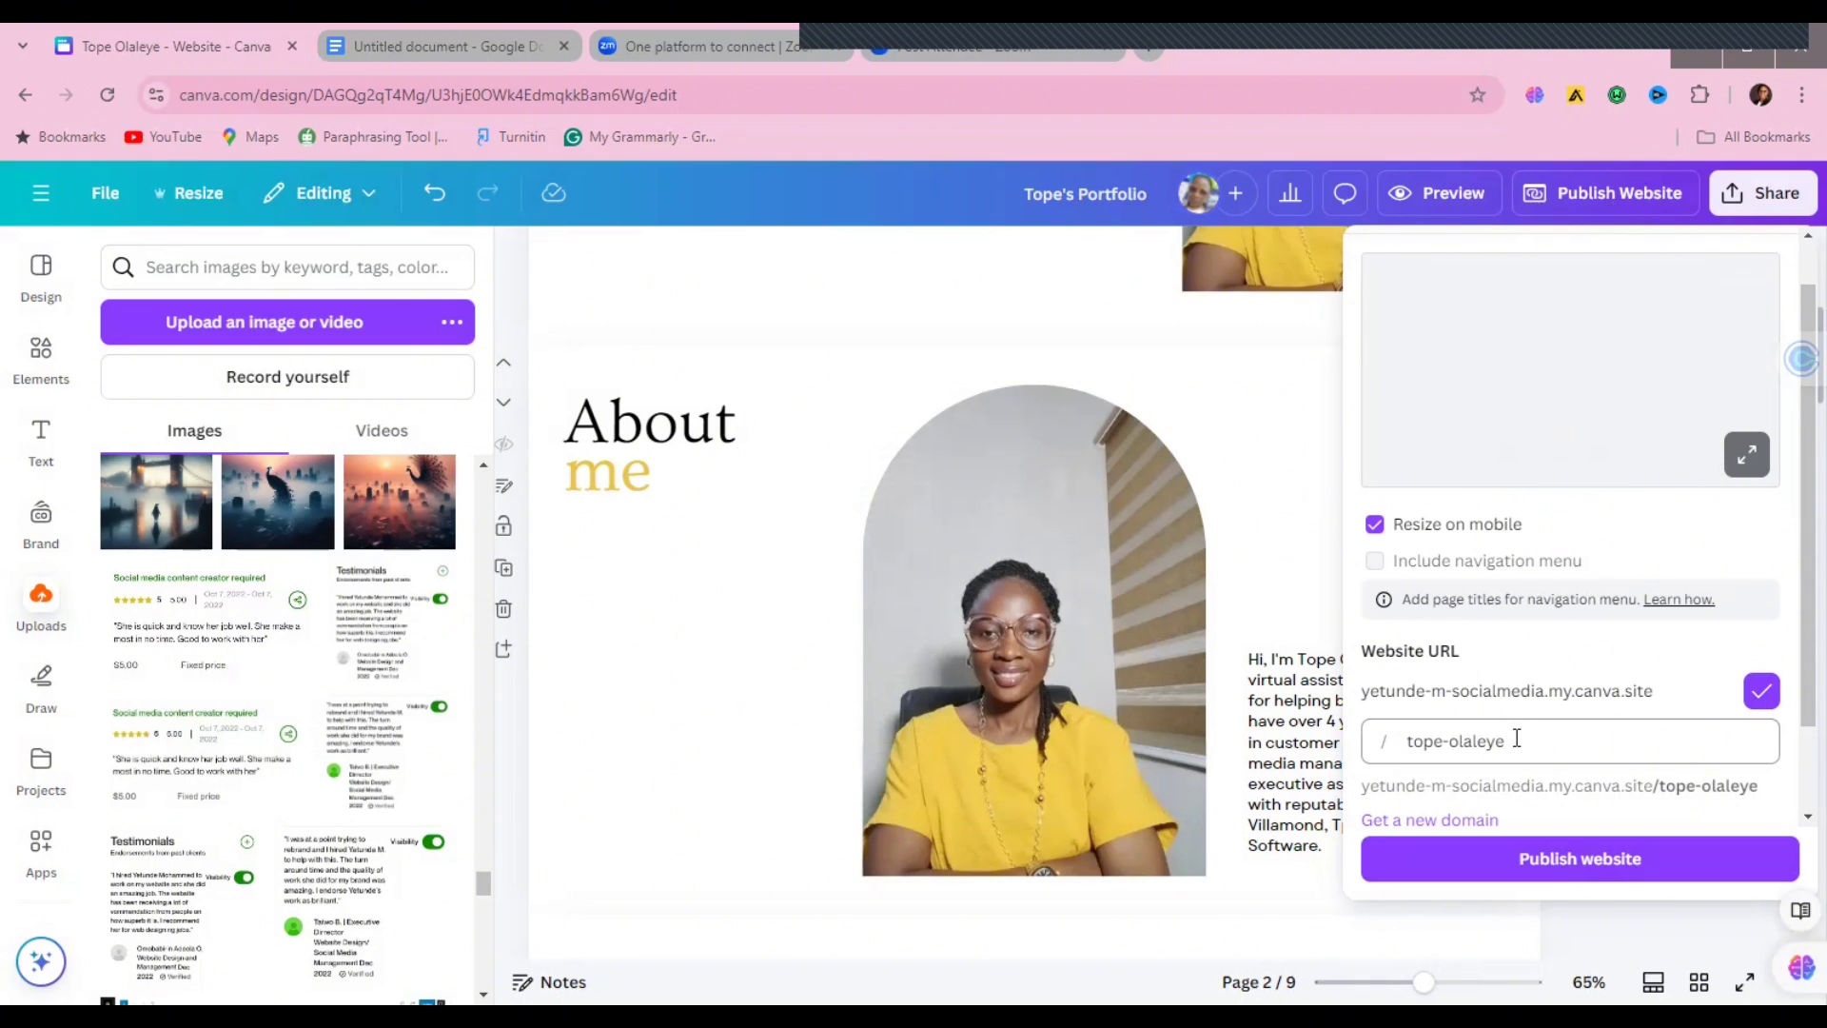
pyautogui.click(1517, 740)
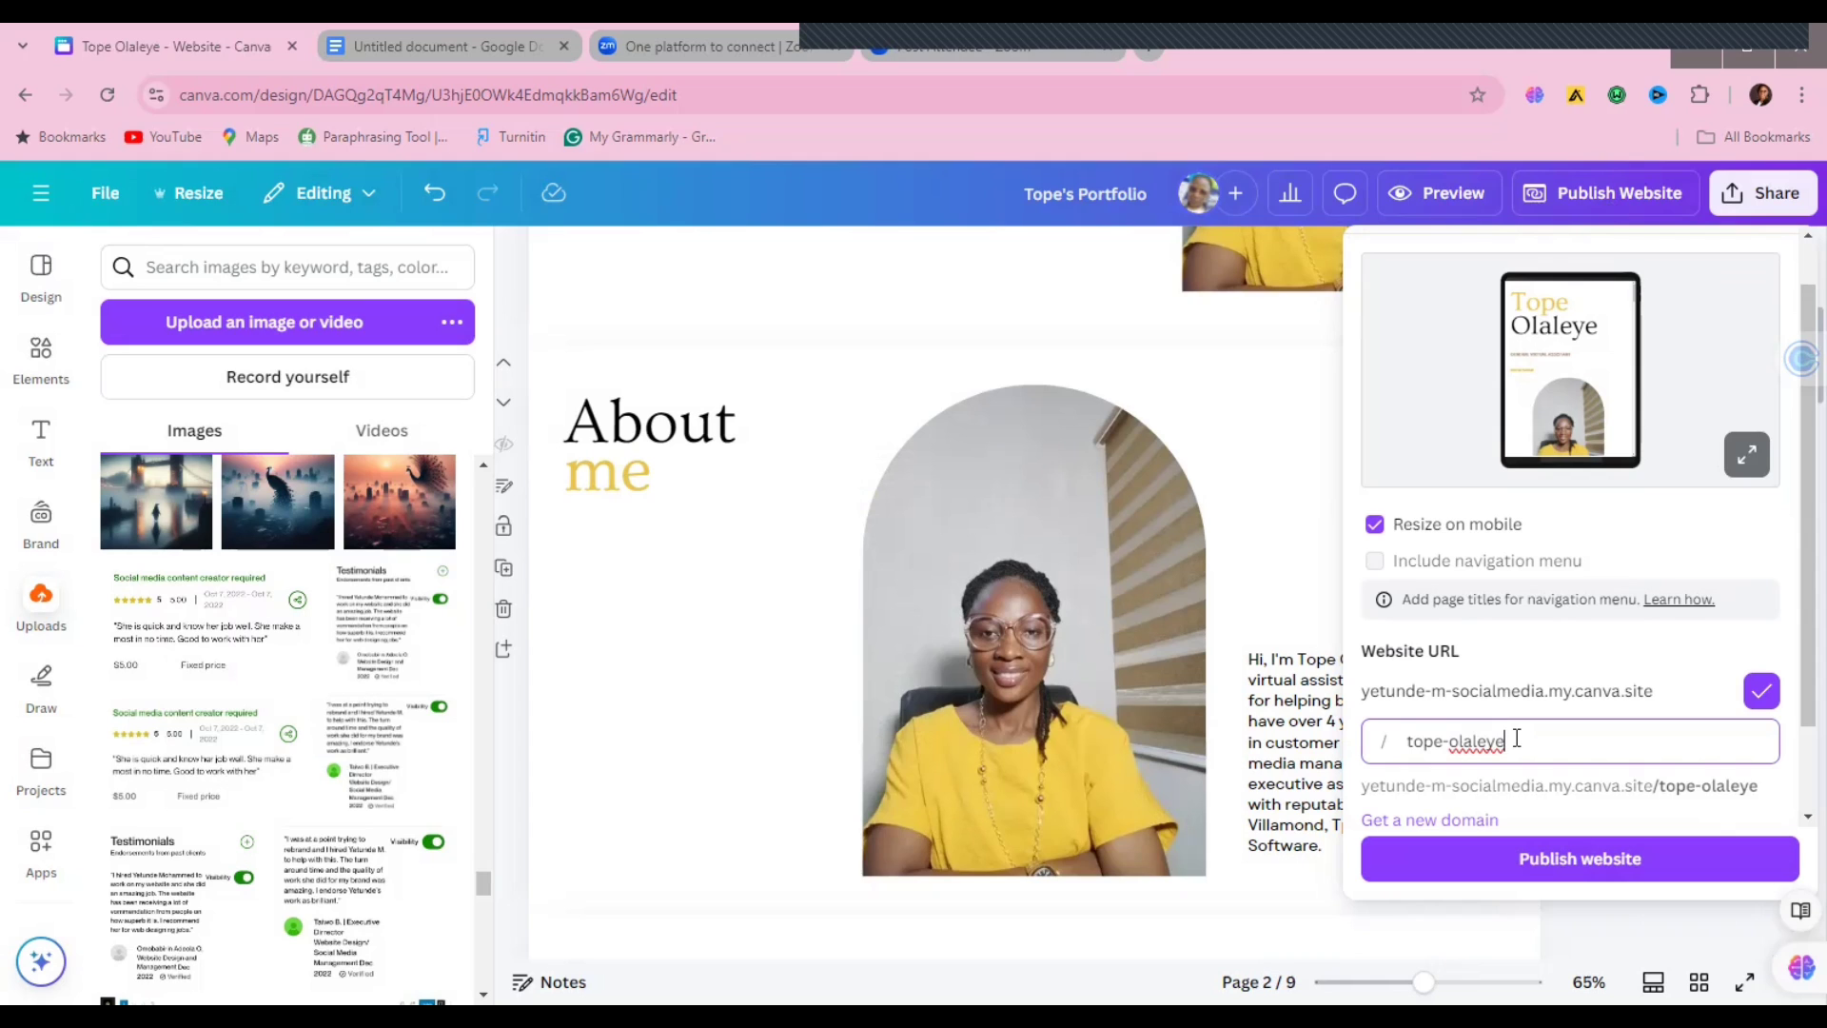
pyautogui.press('BackSpace')
pyautogui.write('portf')
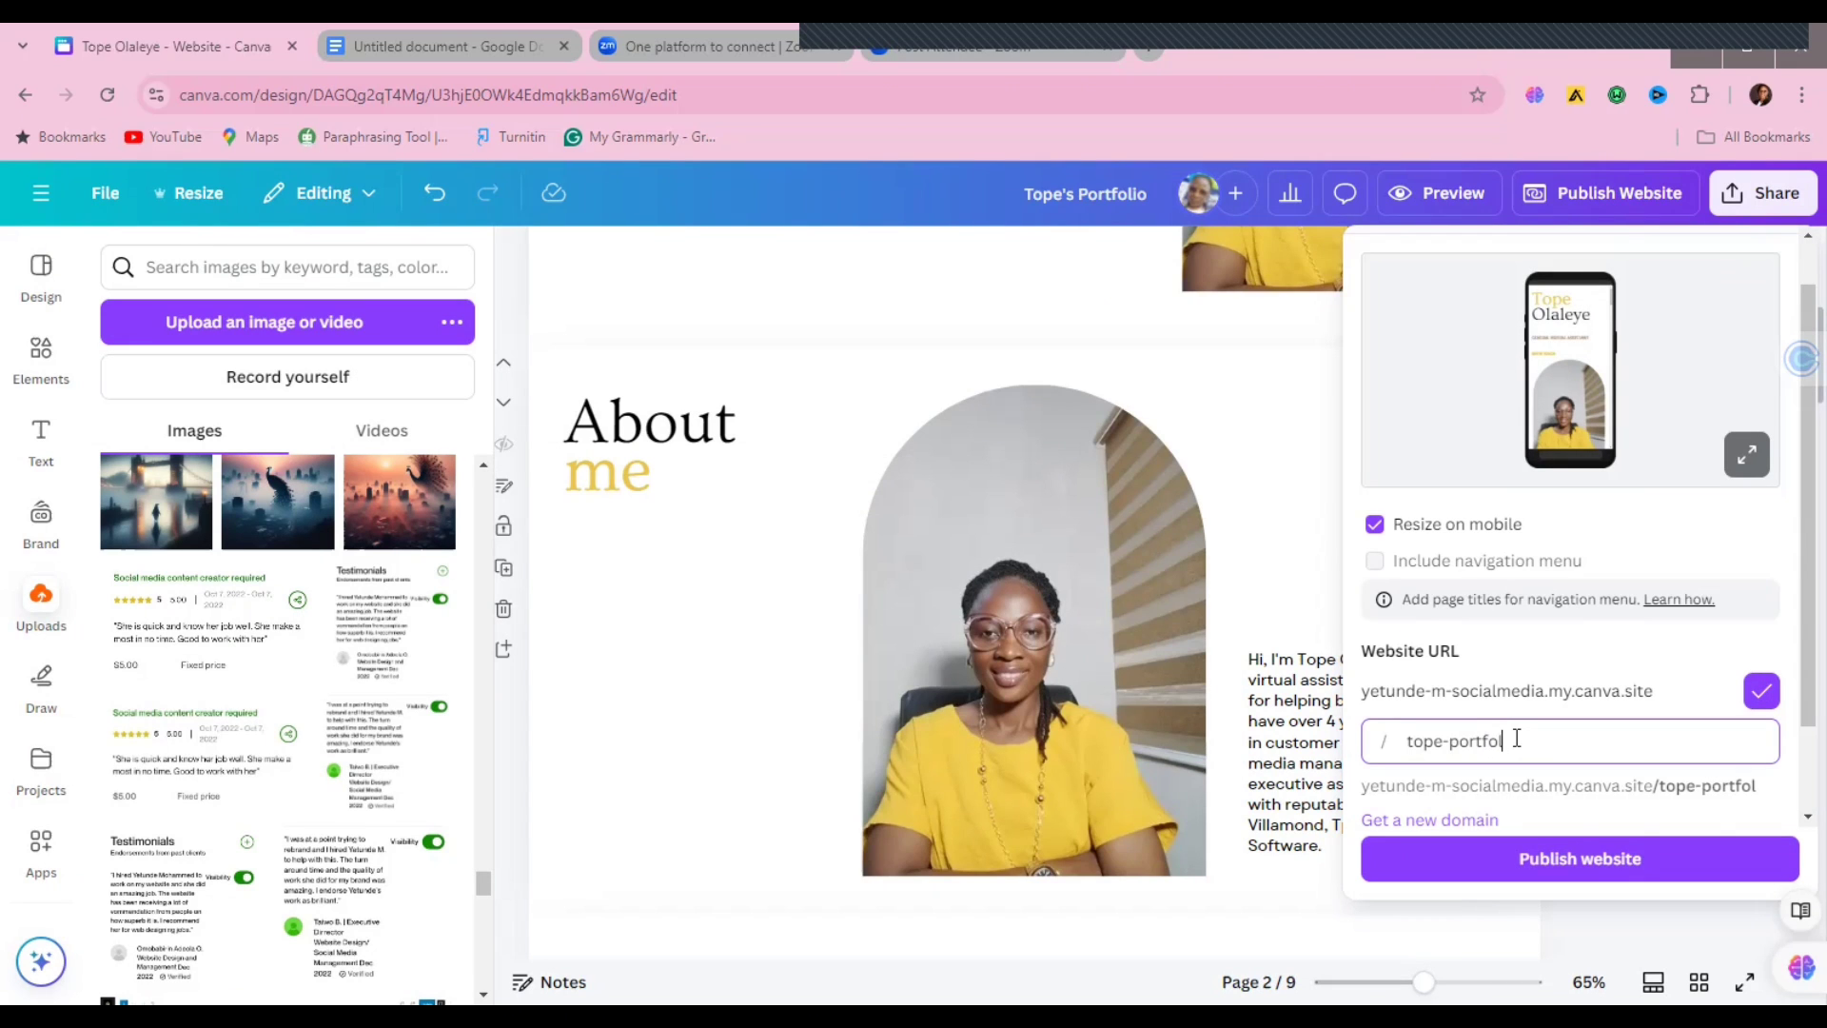
pyautogui.write('olio')
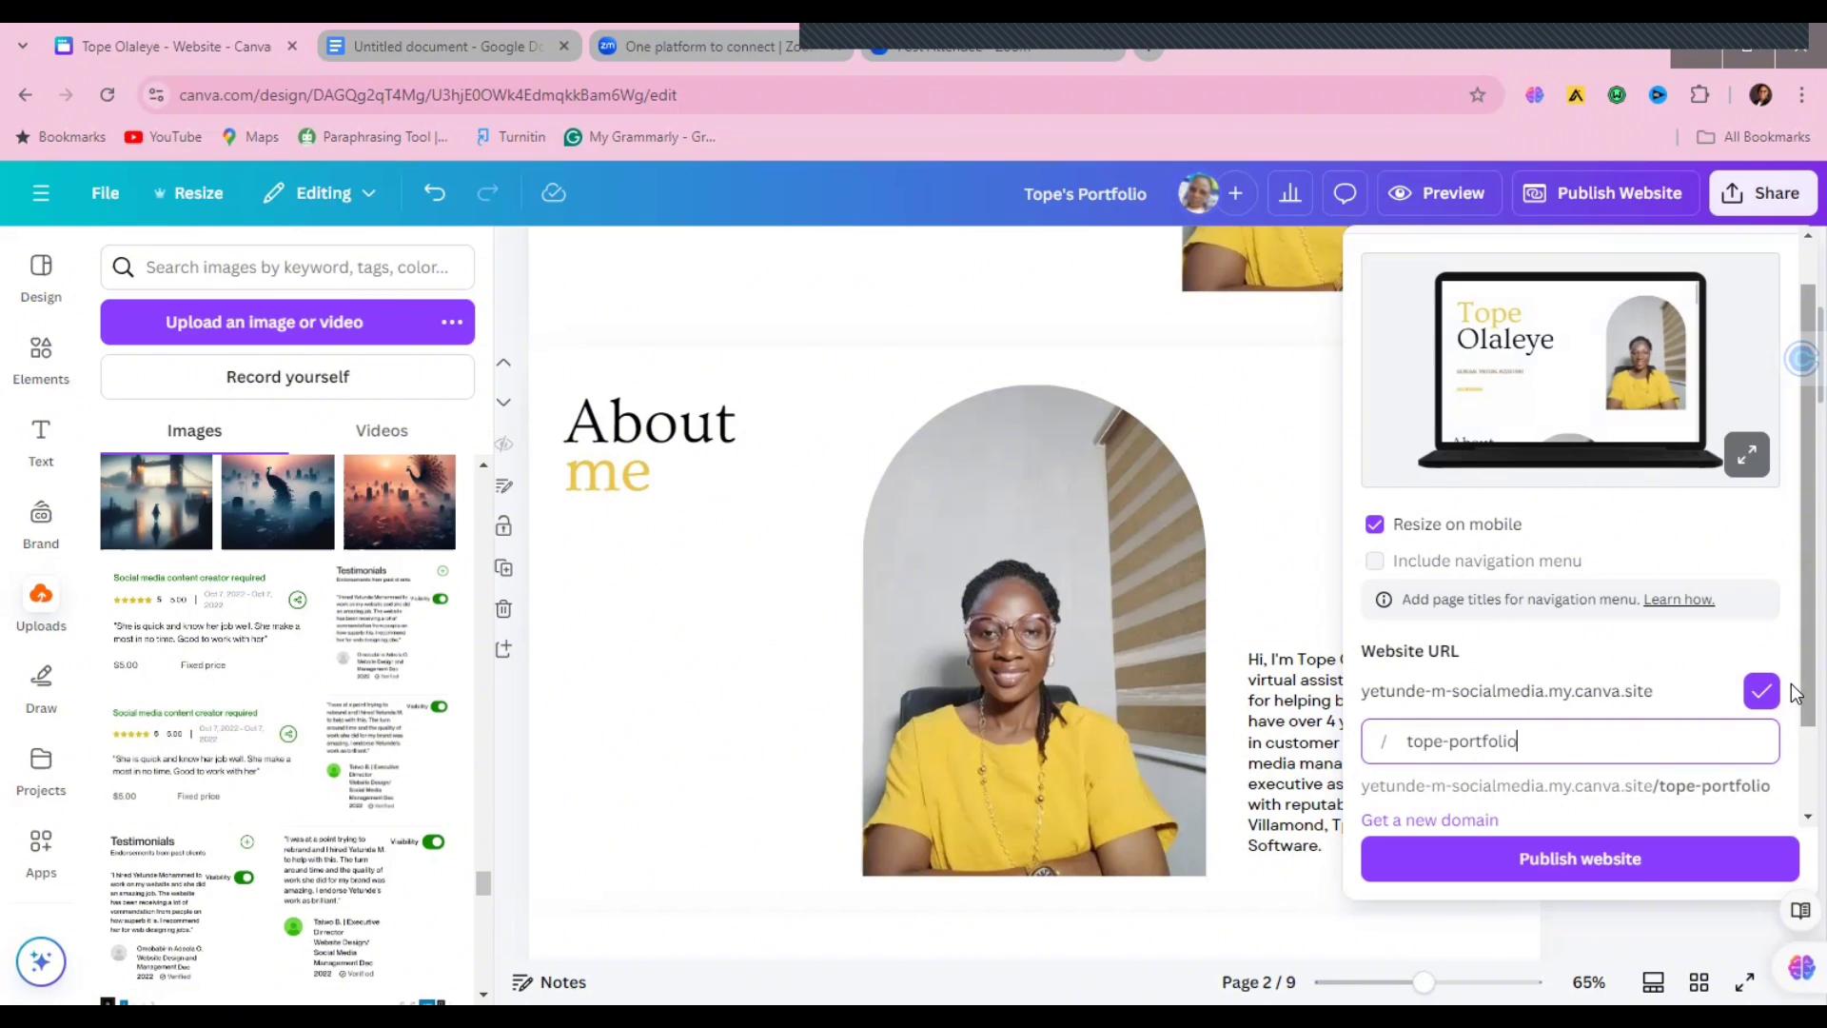
pyautogui.scroll(-2, 1794, 692)
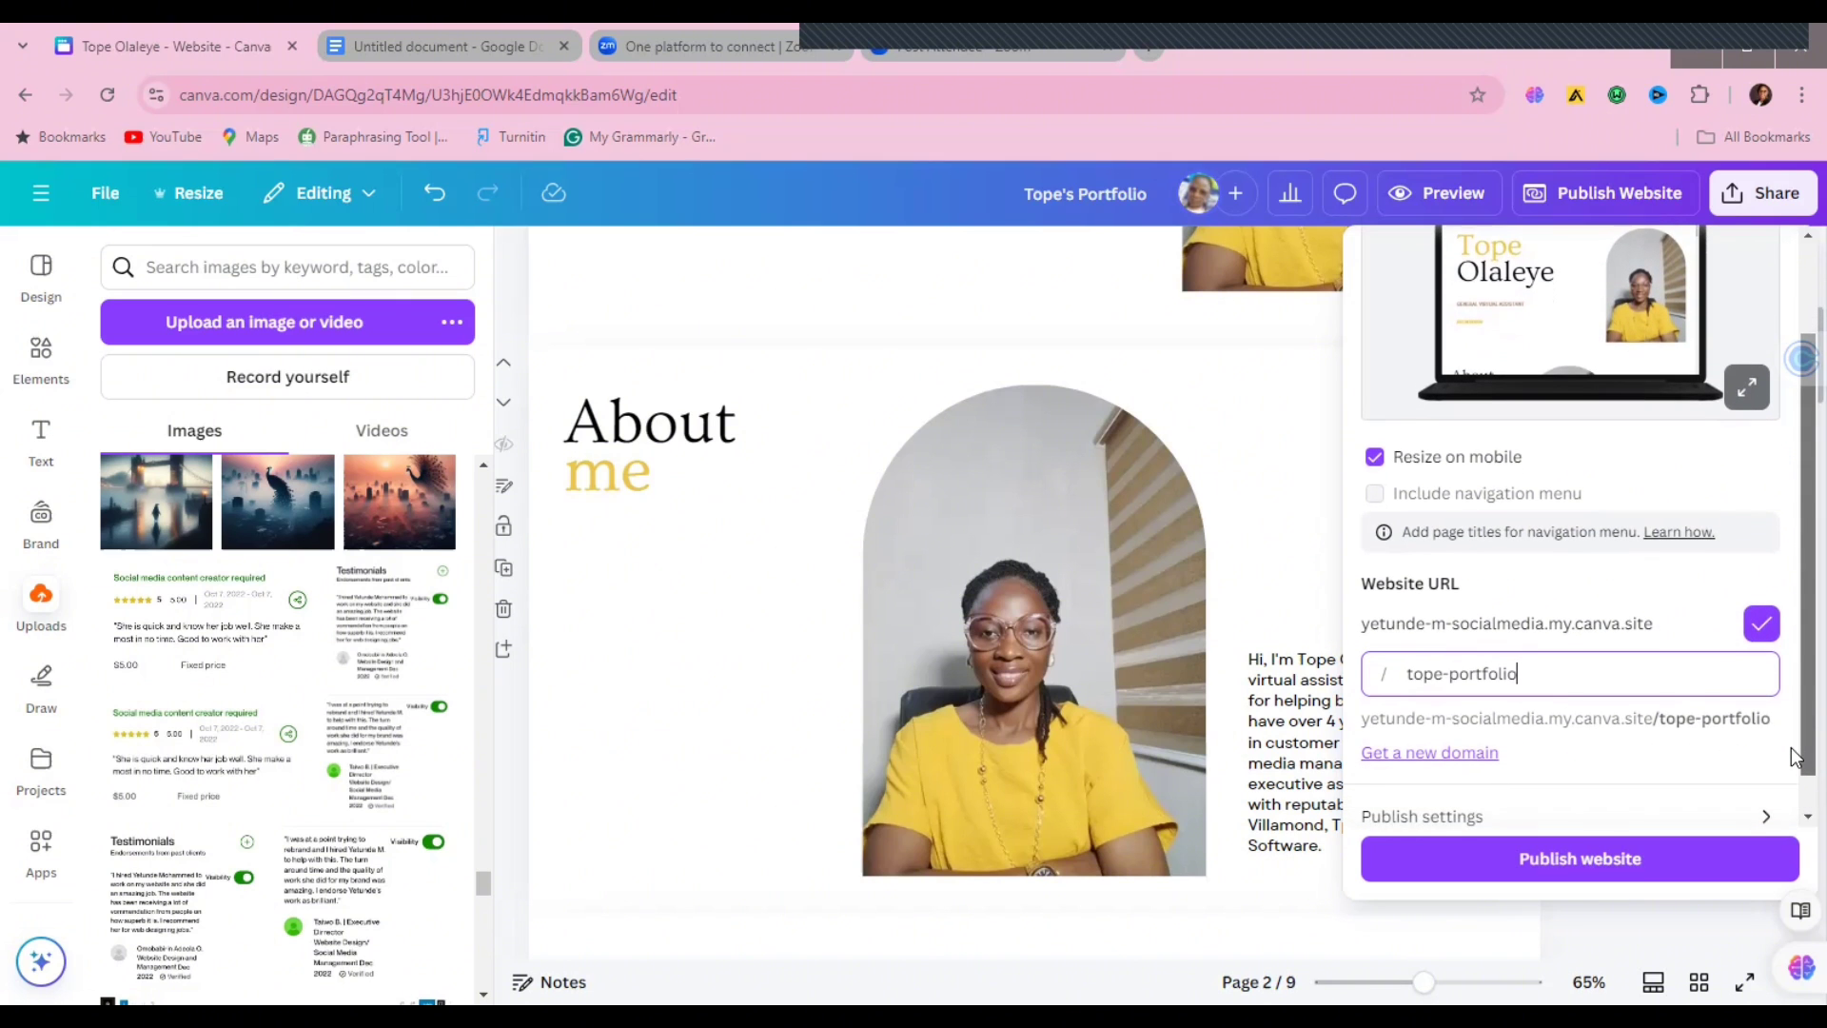
pyautogui.click(1555, 859)
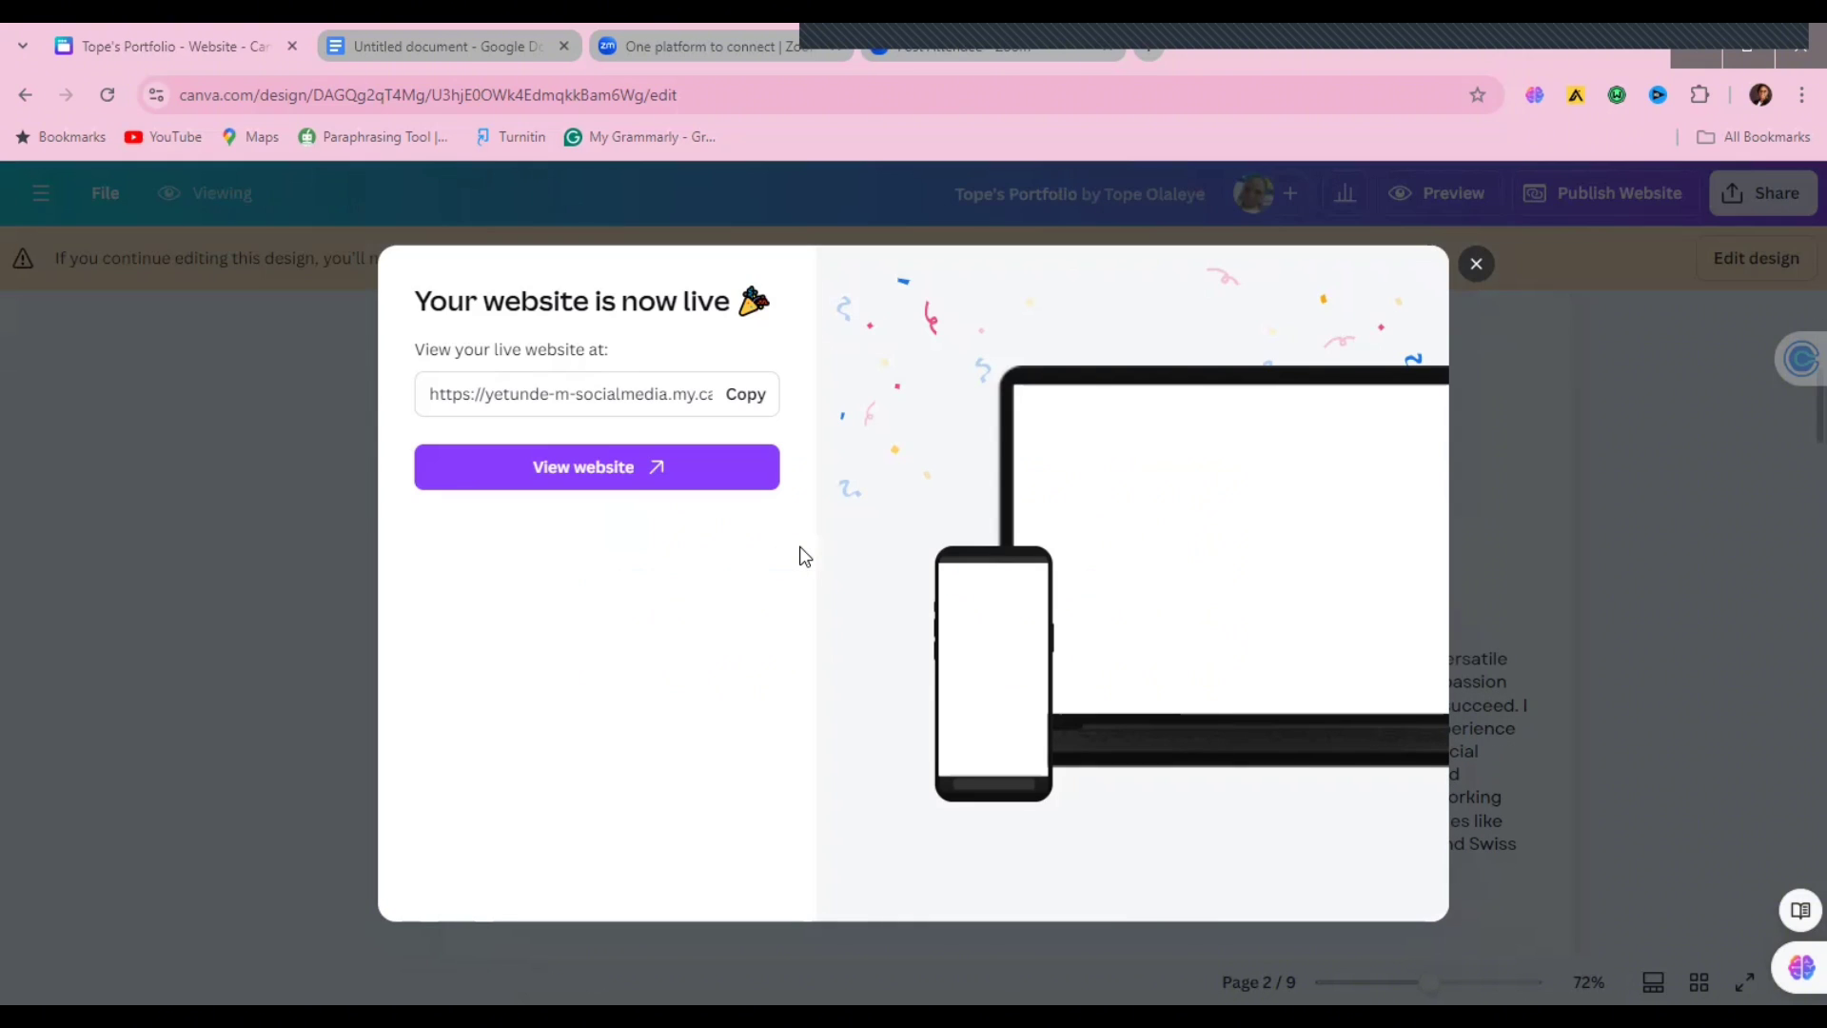
# Step: Copy the live site link and view the published portfolio in a new tab
pyautogui.click(771, 398)
pyautogui.click(618, 476)
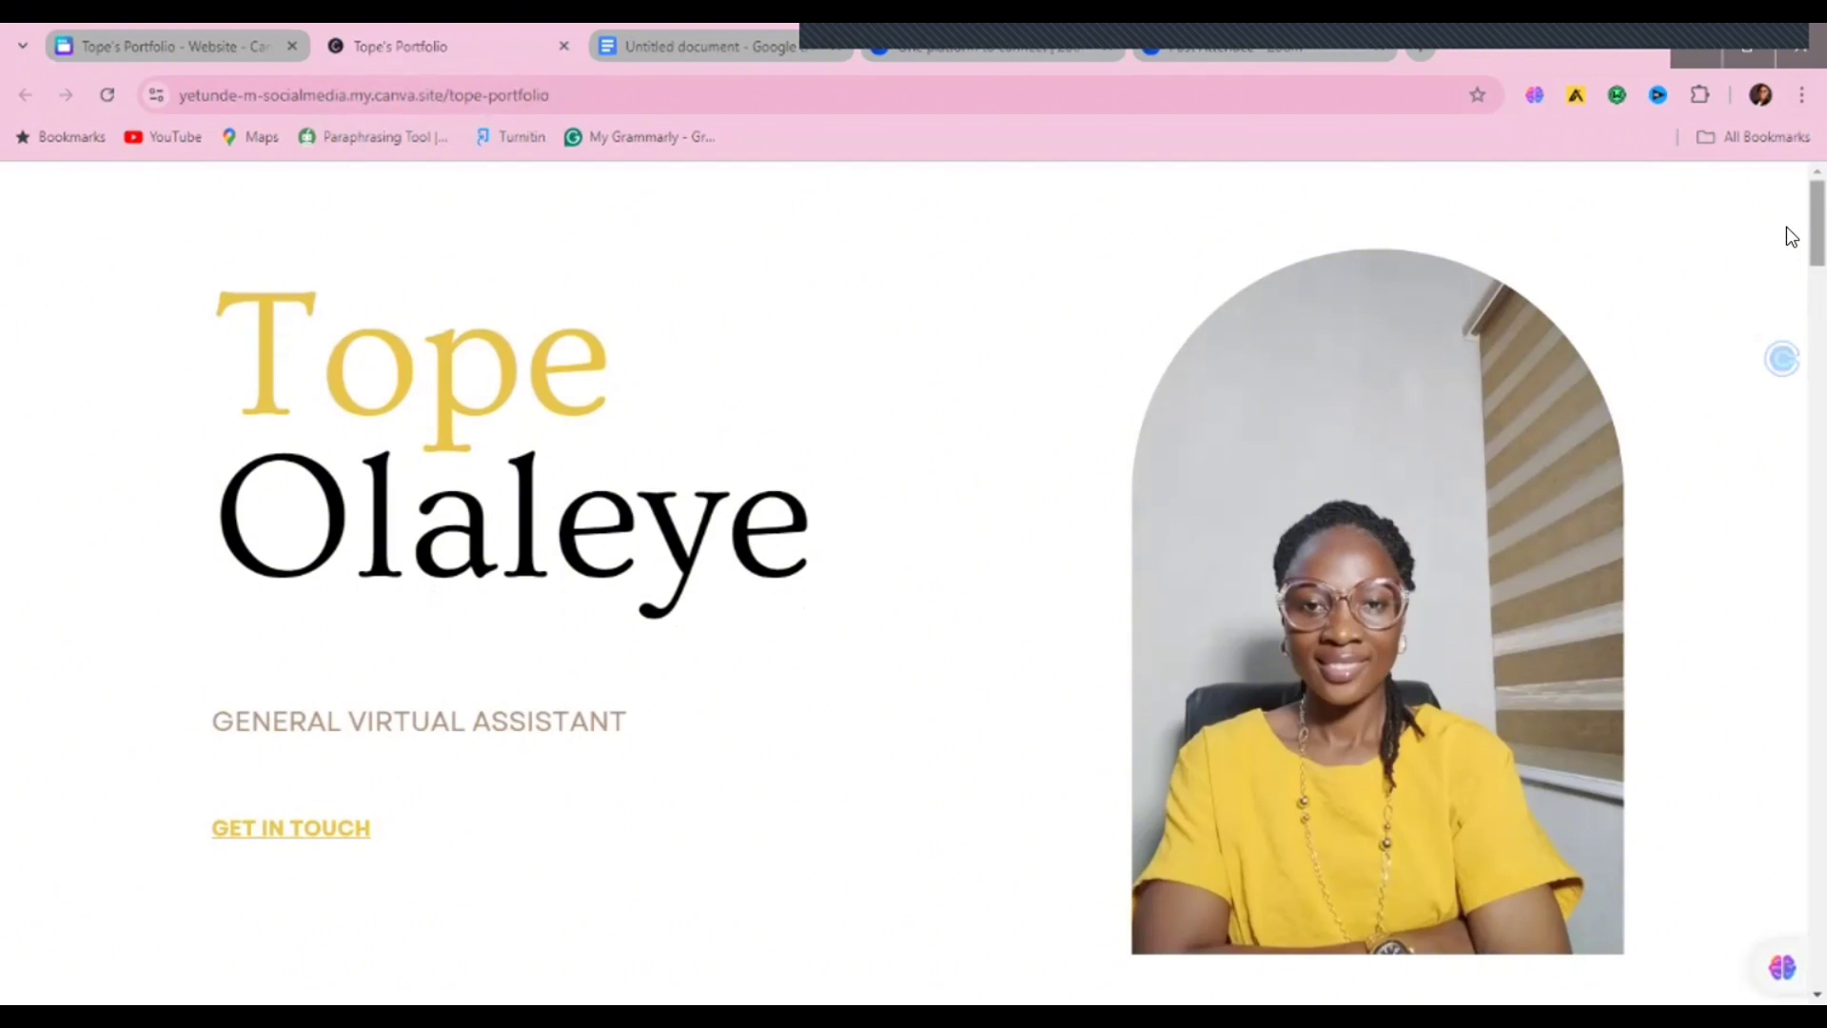
pyautogui.scroll(-4, 1783, 238)
pyautogui.scroll(-20, 1790, 314)
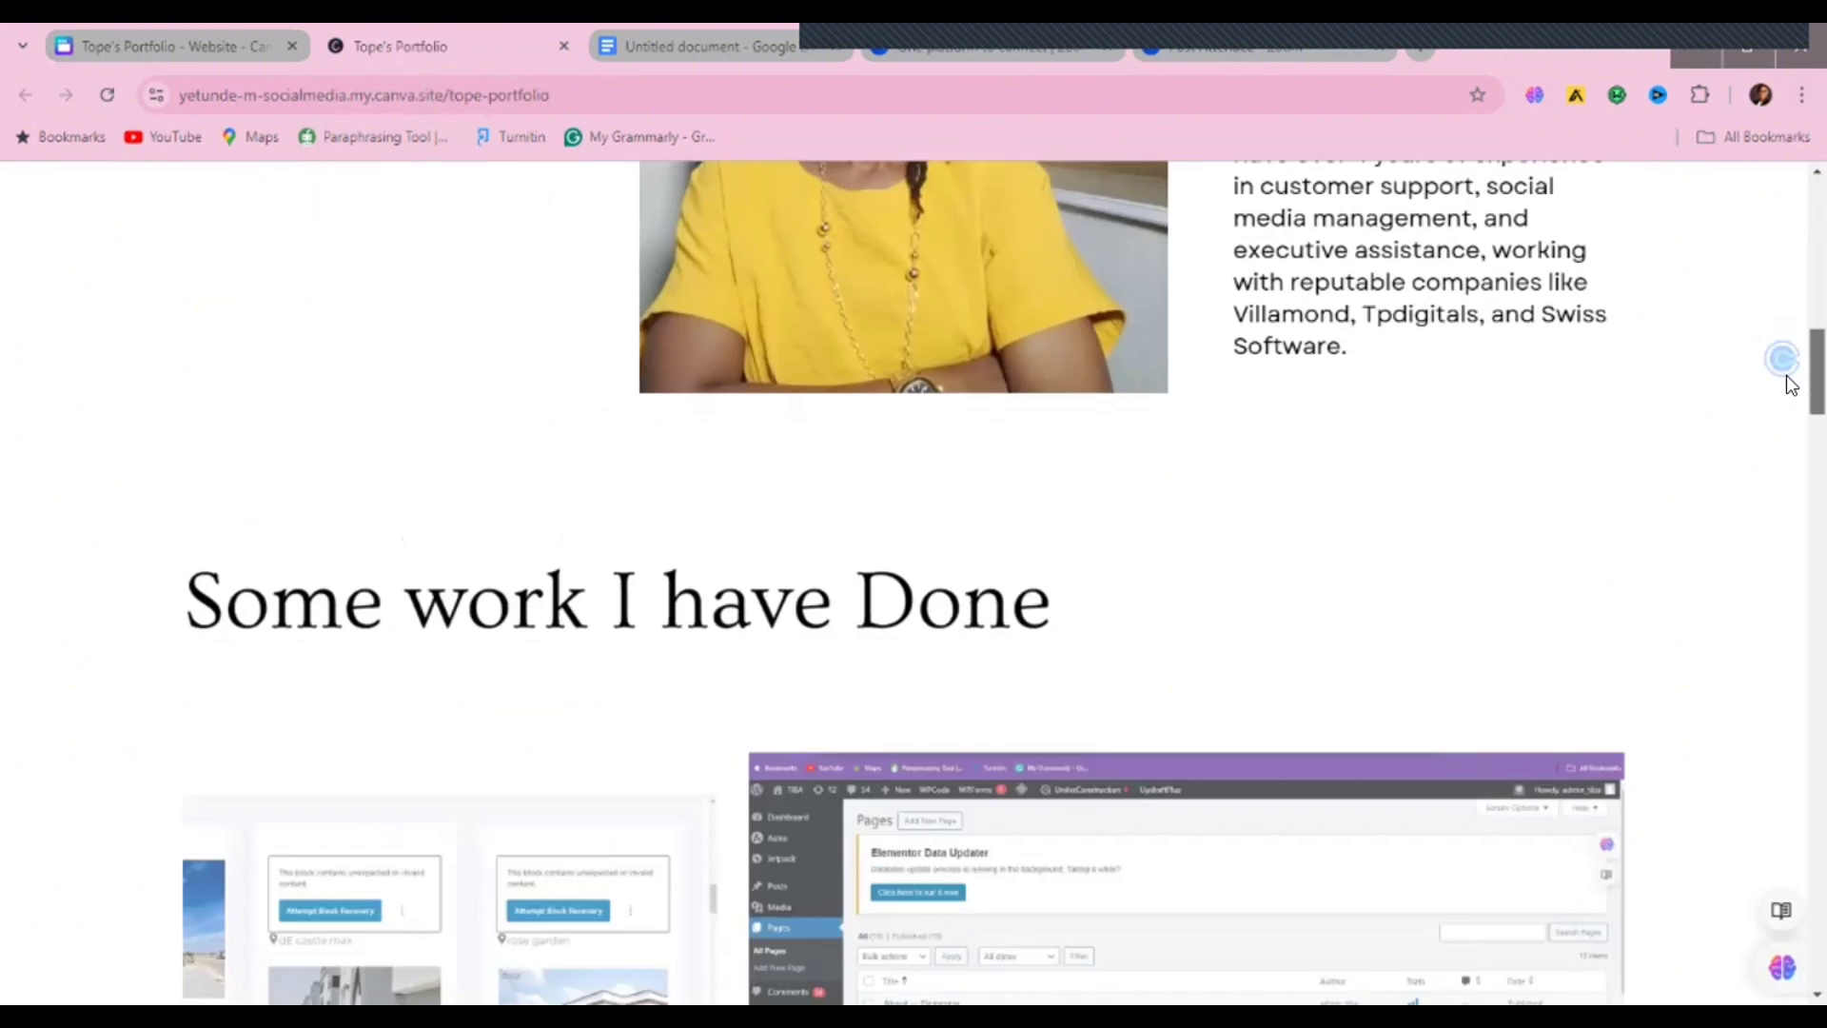
pyautogui.scroll(-17, 1787, 452)
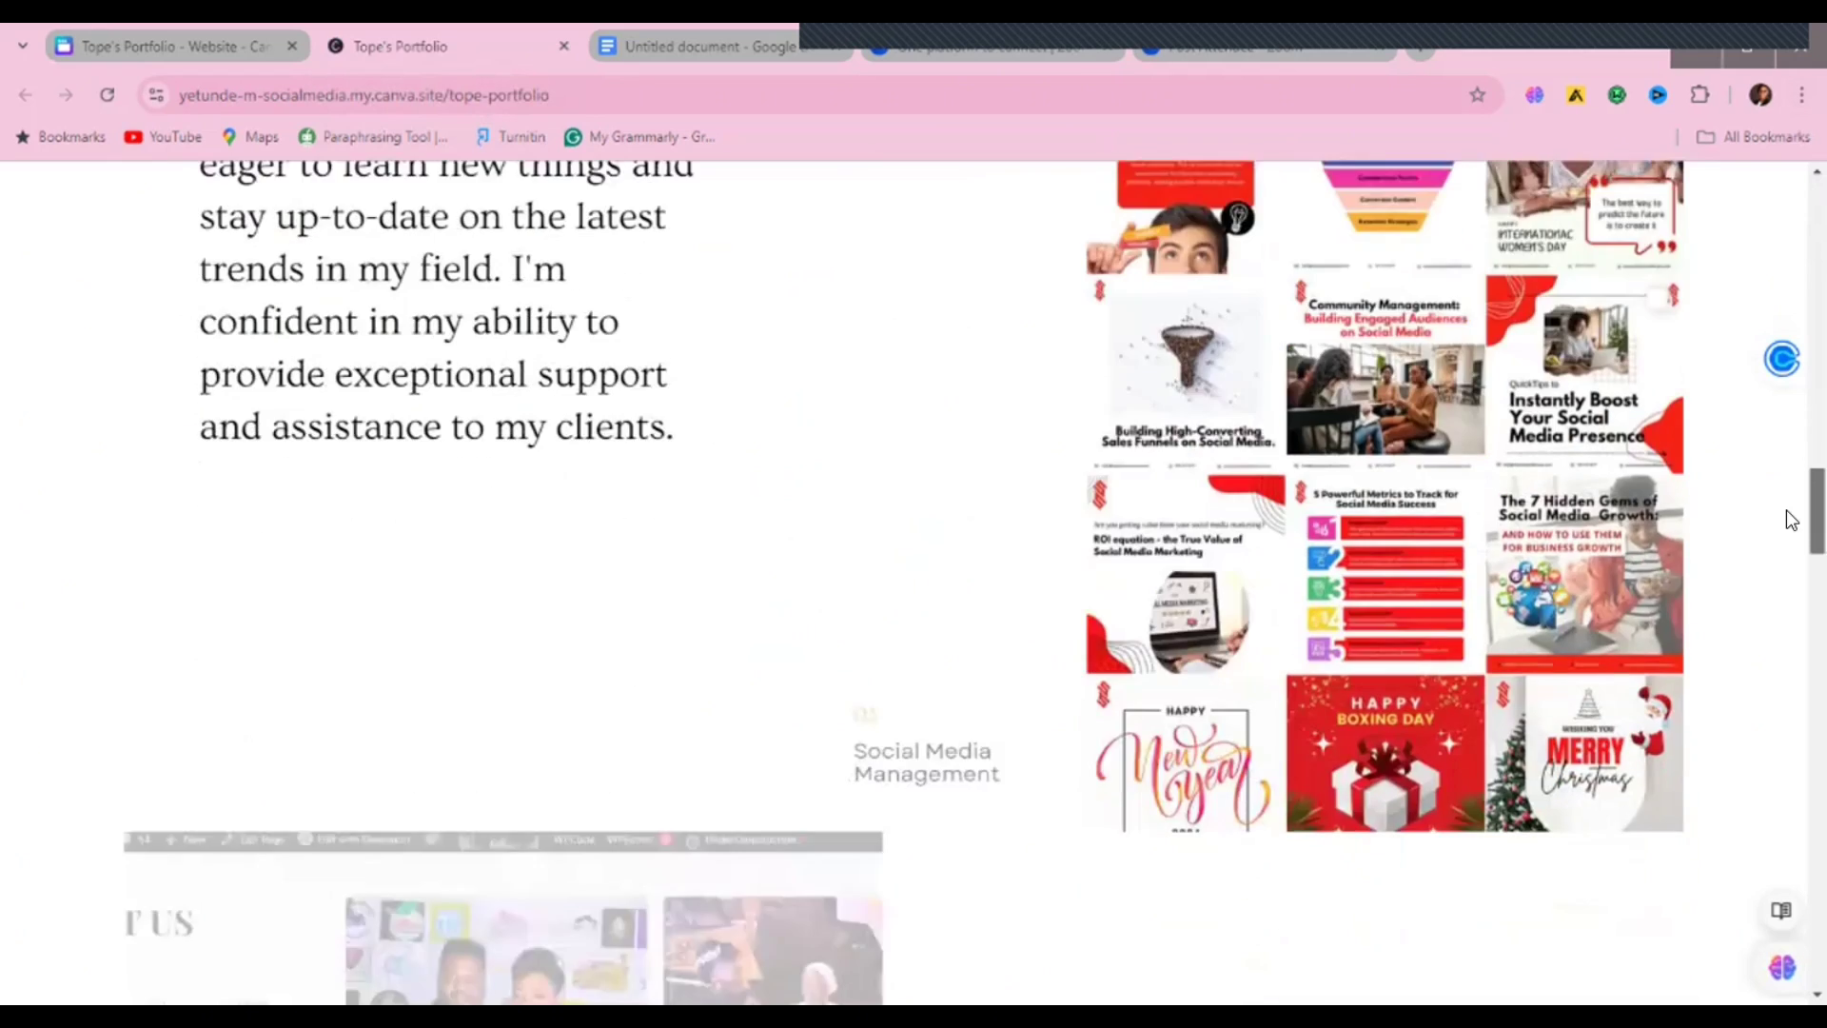
pyautogui.scroll(-6, 1791, 628)
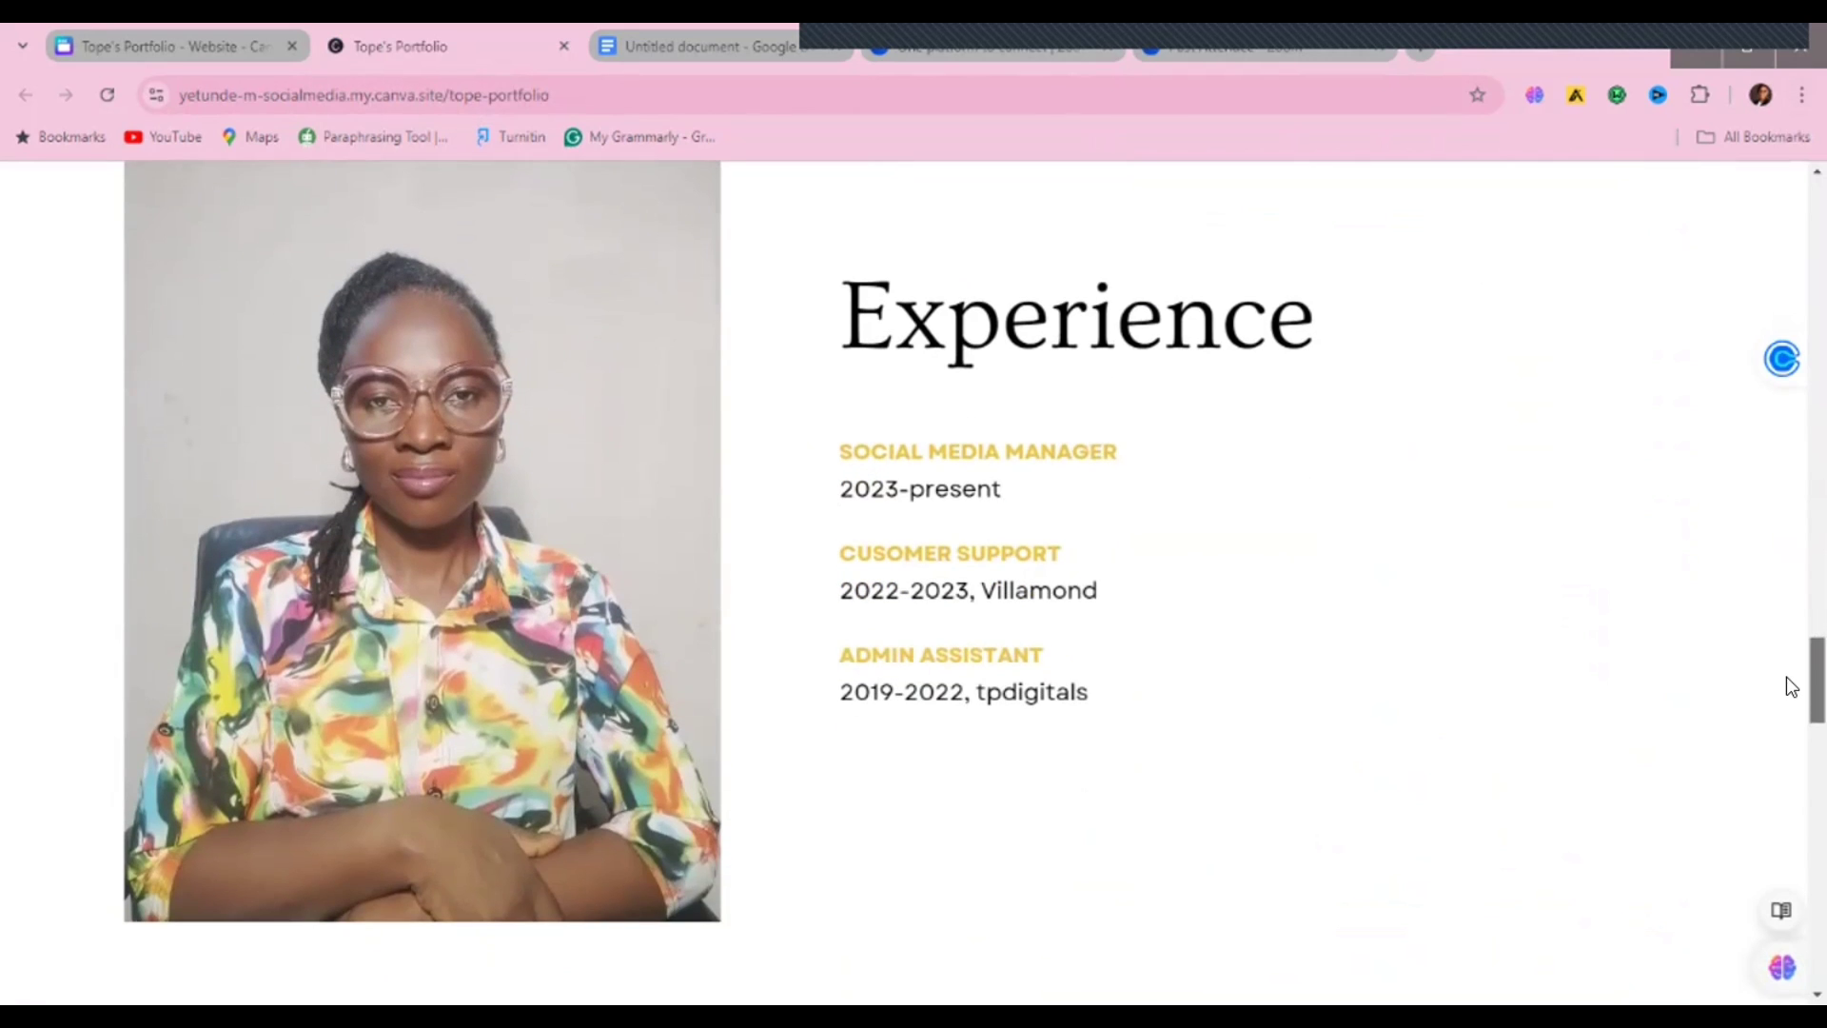
pyautogui.scroll(-8, 1785, 670)
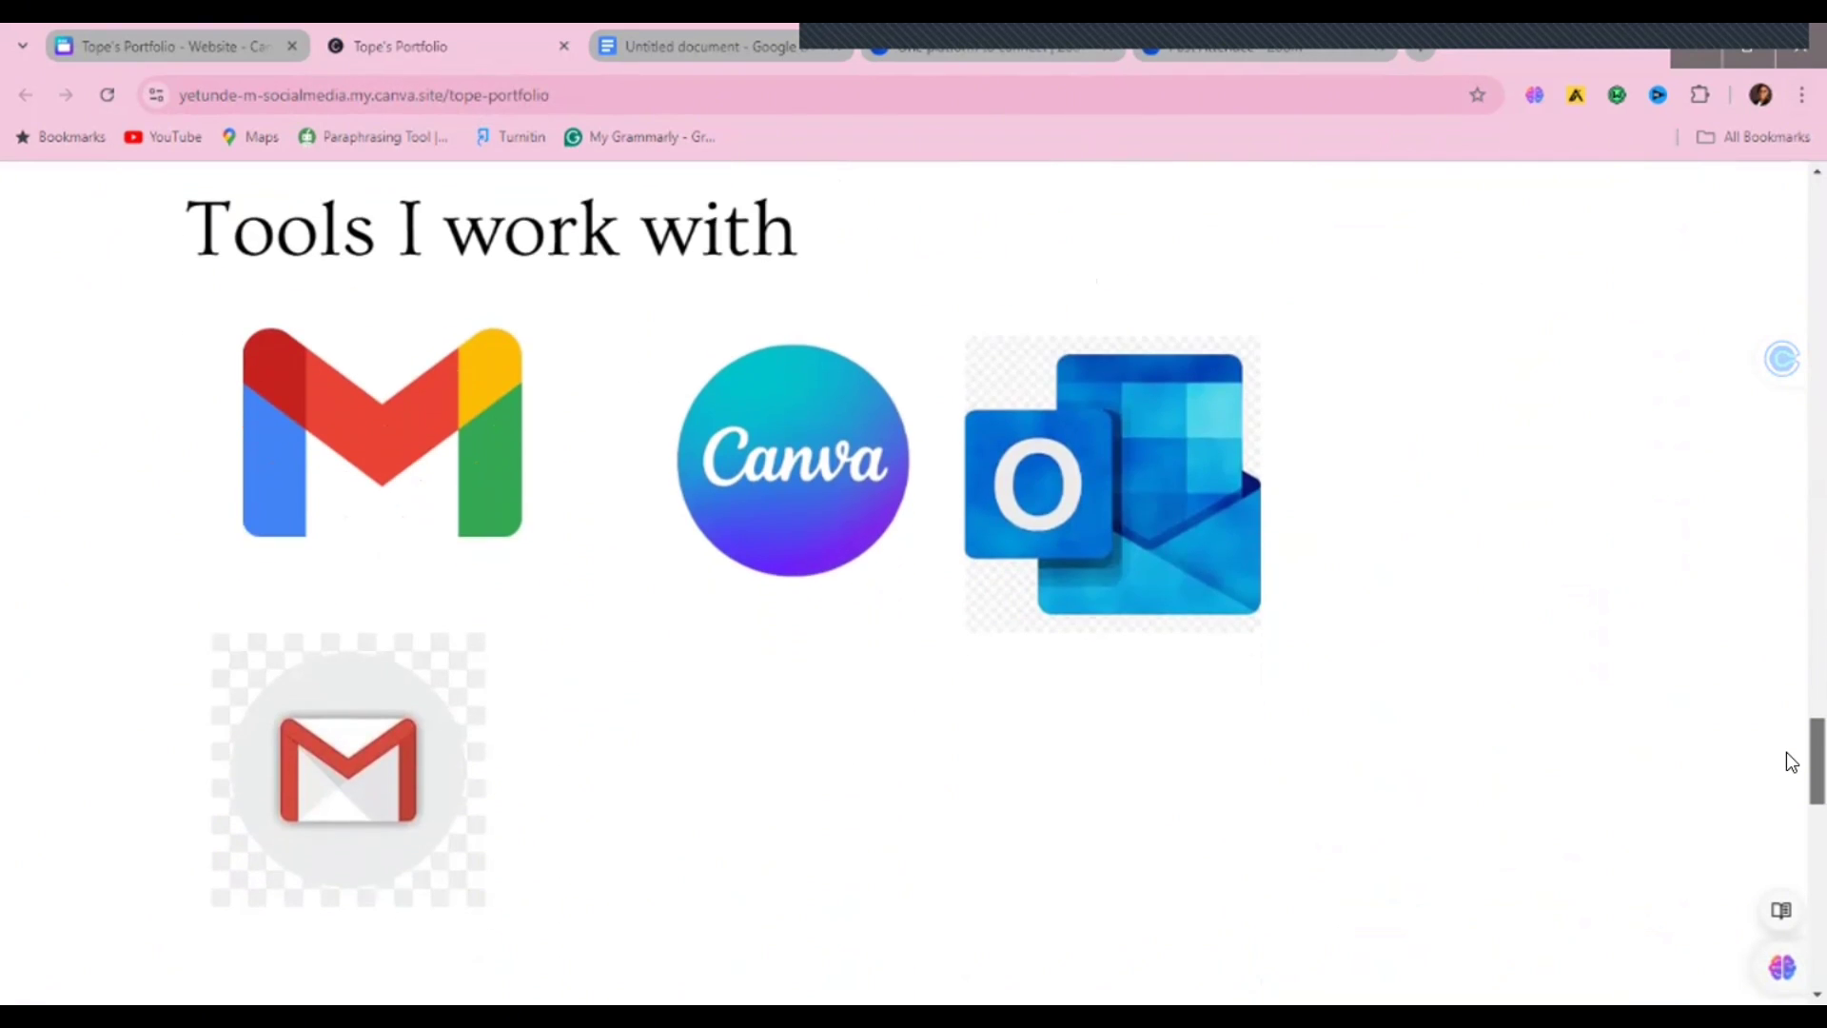
pyautogui.scroll(-11, 1791, 757)
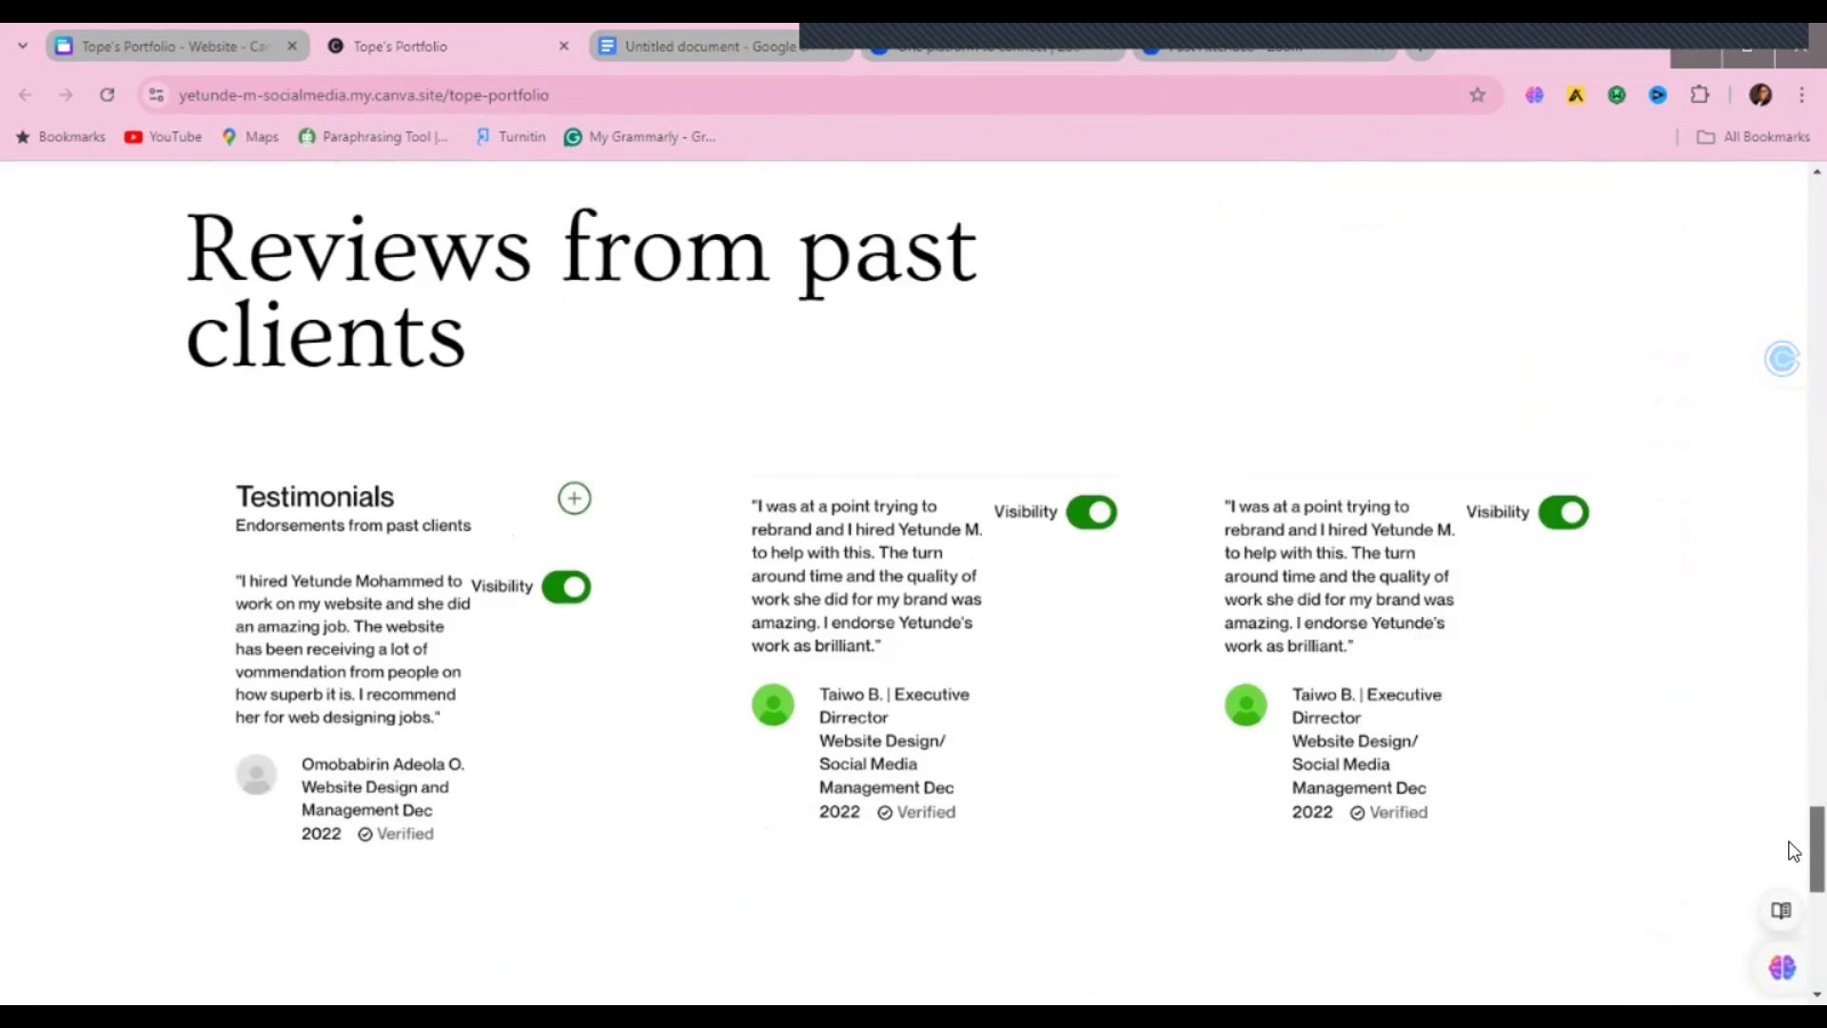
pyautogui.scroll(-7, 1792, 864)
pyautogui.scroll(20, 1789, 864)
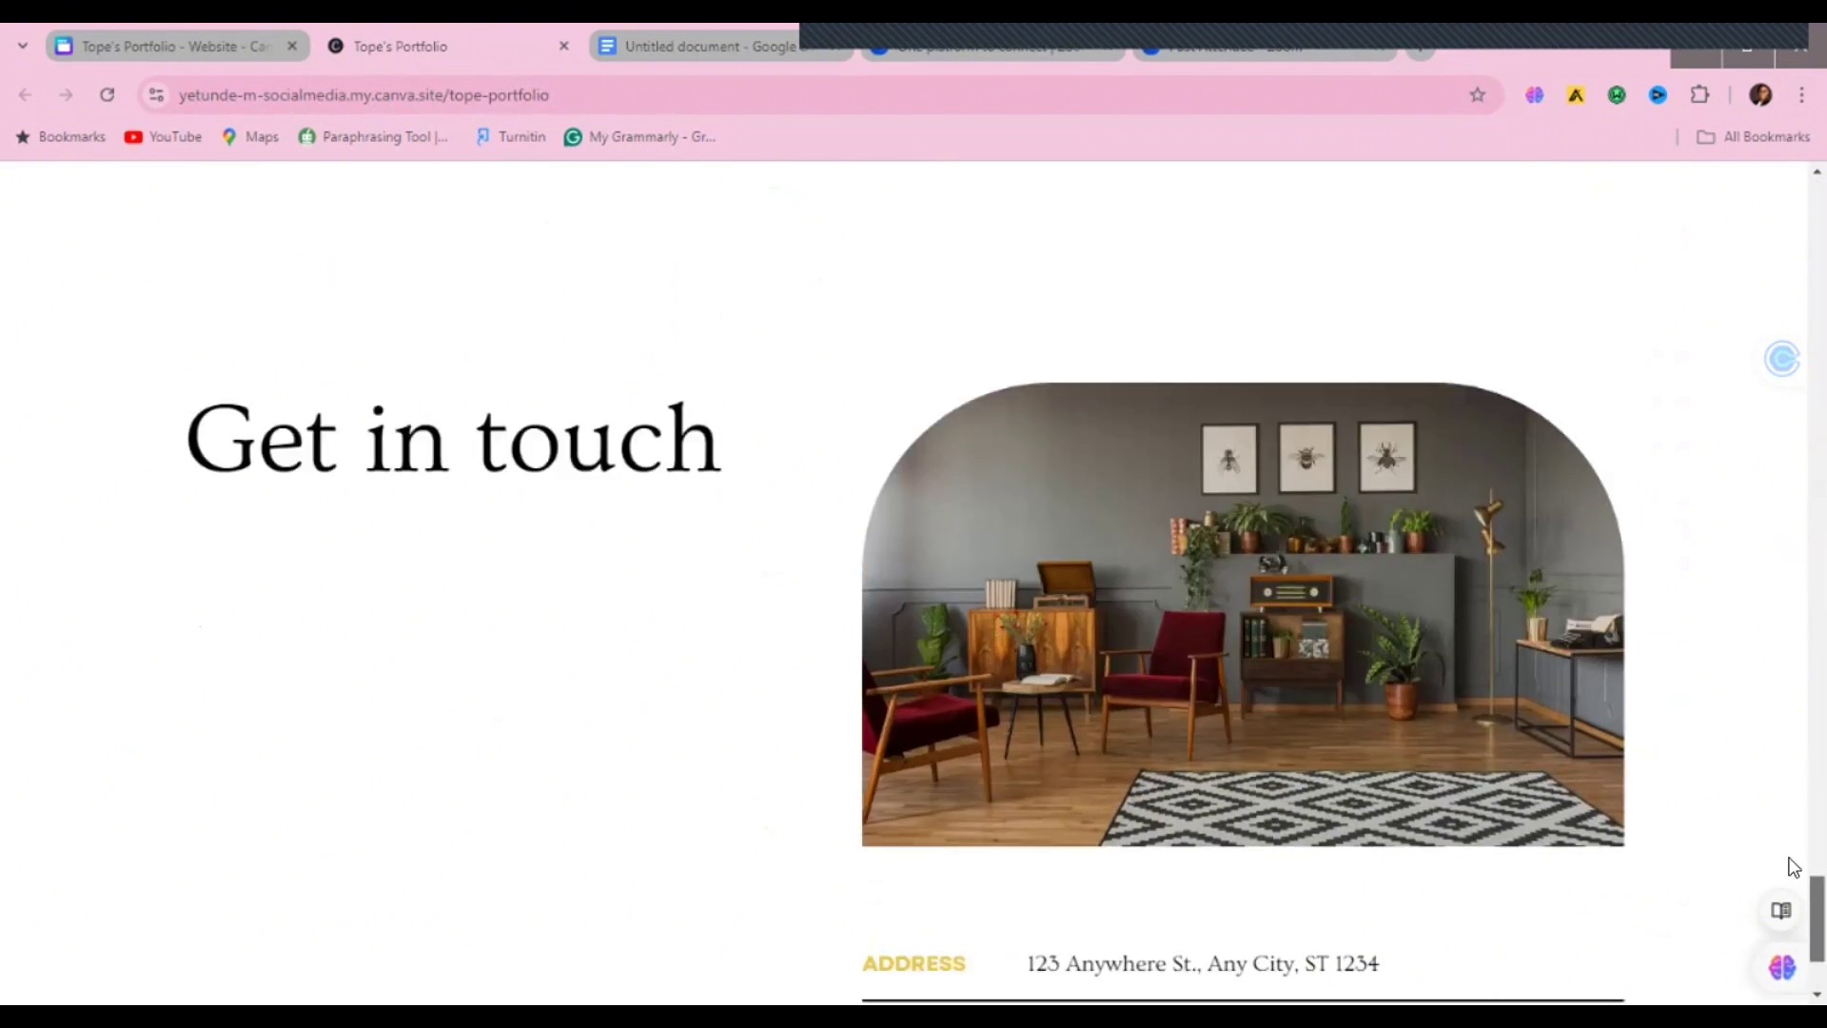
pyautogui.scroll(20, 1793, 543)
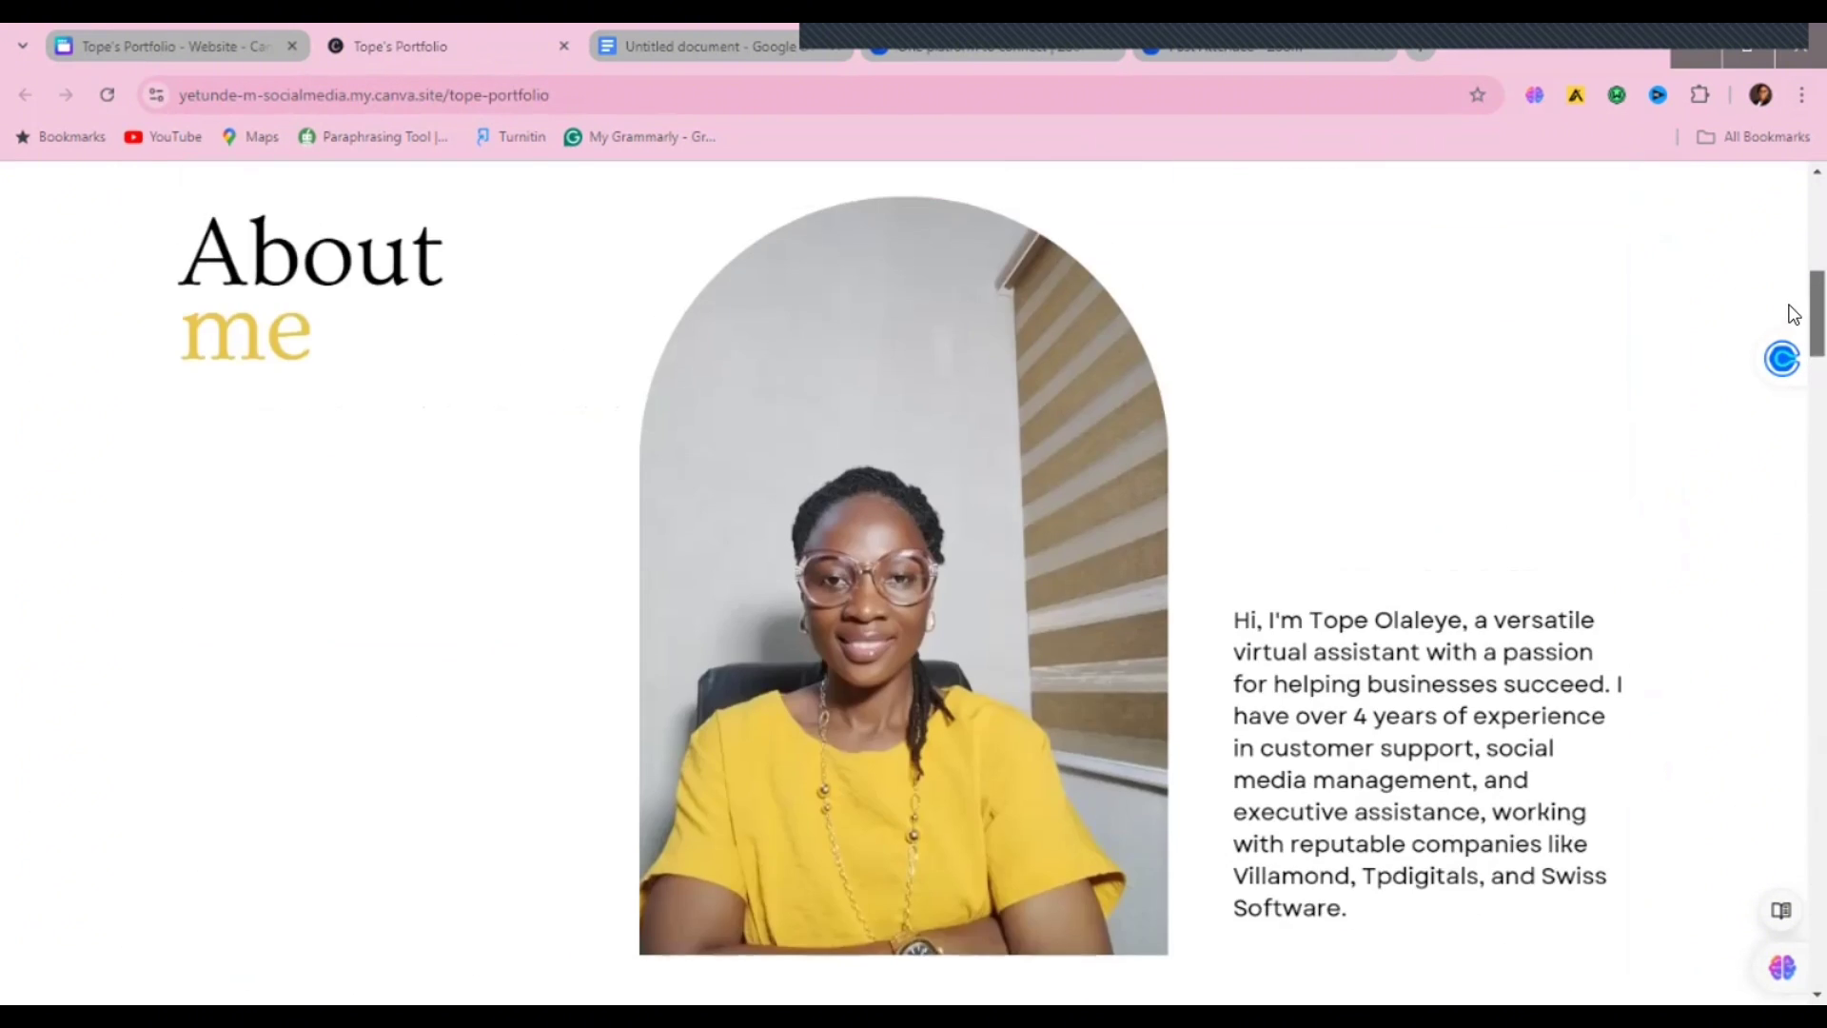